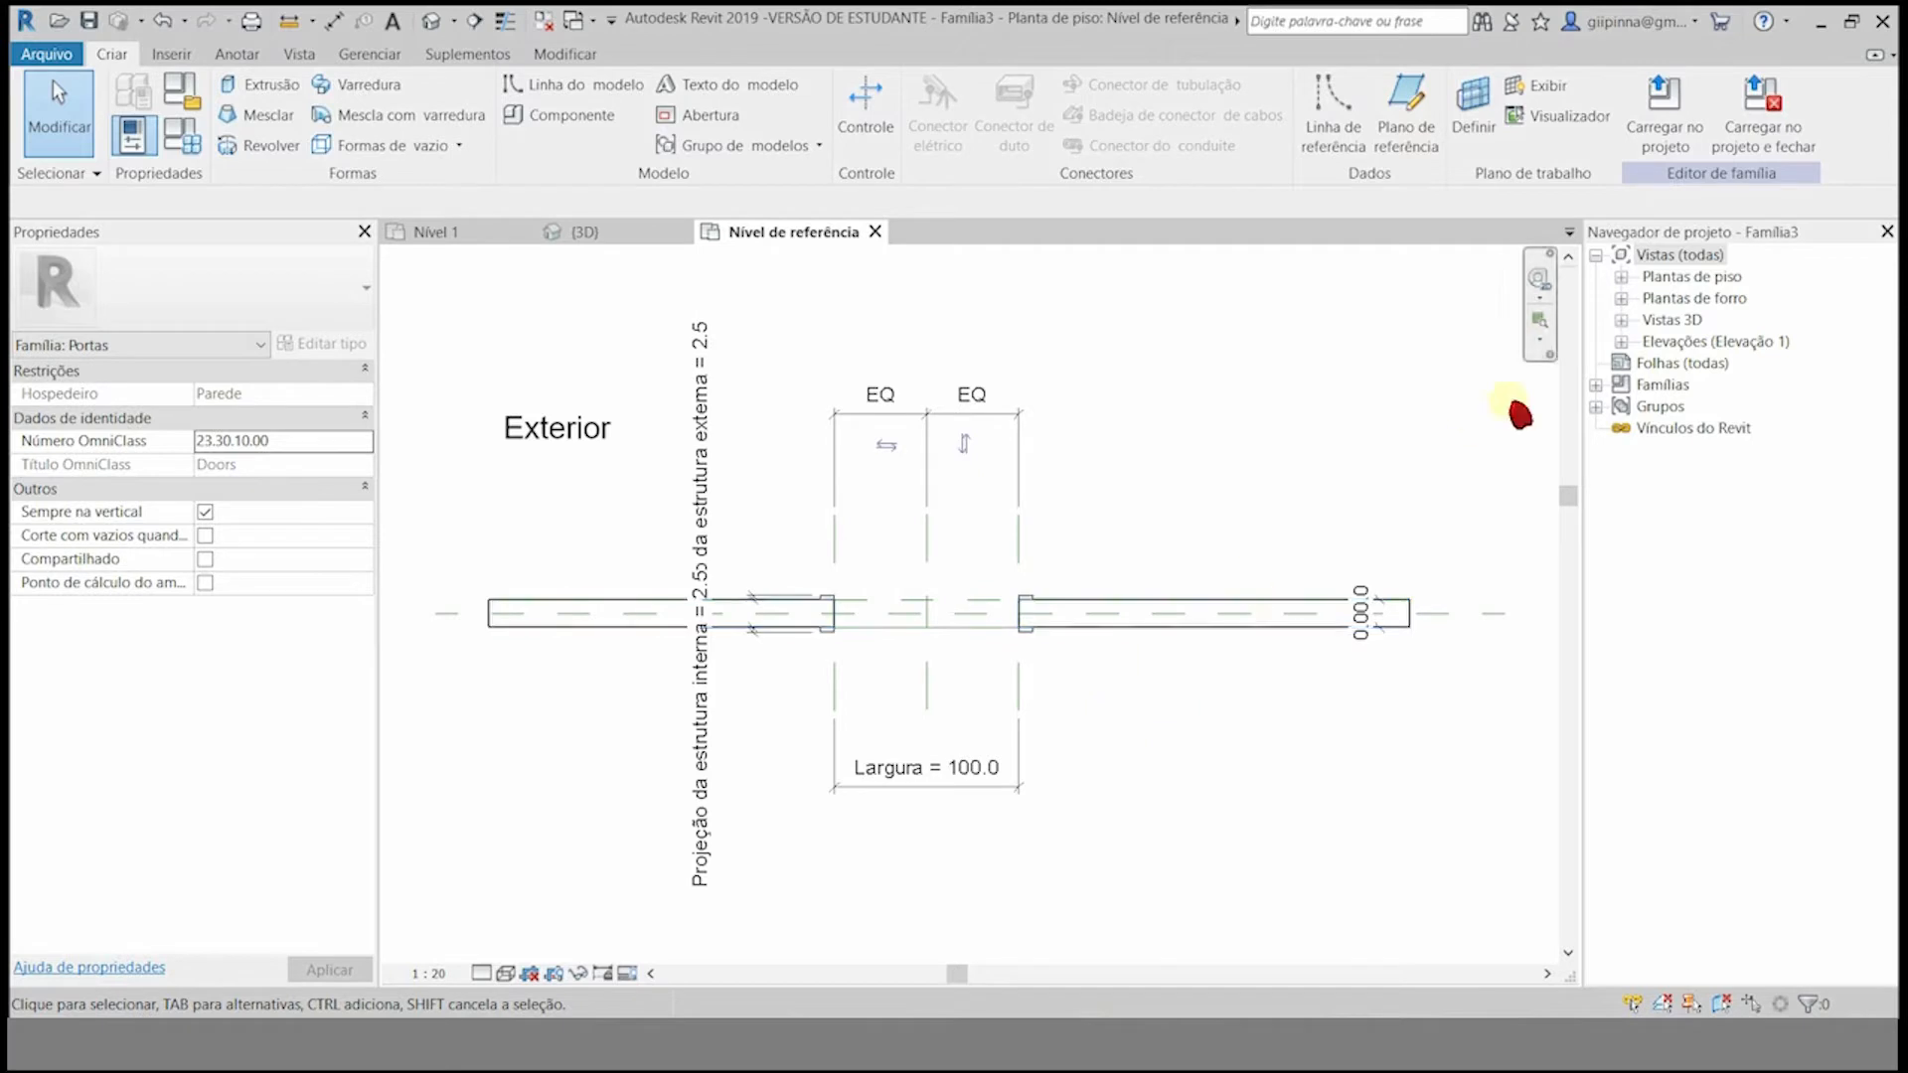
- Examine the door family template in the Vista 1 3D view and in the Nível de referência floor plan
{"action": "left_click", "coordinate": [1621, 319]}
{"action": "left_click", "coordinate": [1689, 342]}
{"action": "double_click", "coordinate": [1689, 342]}
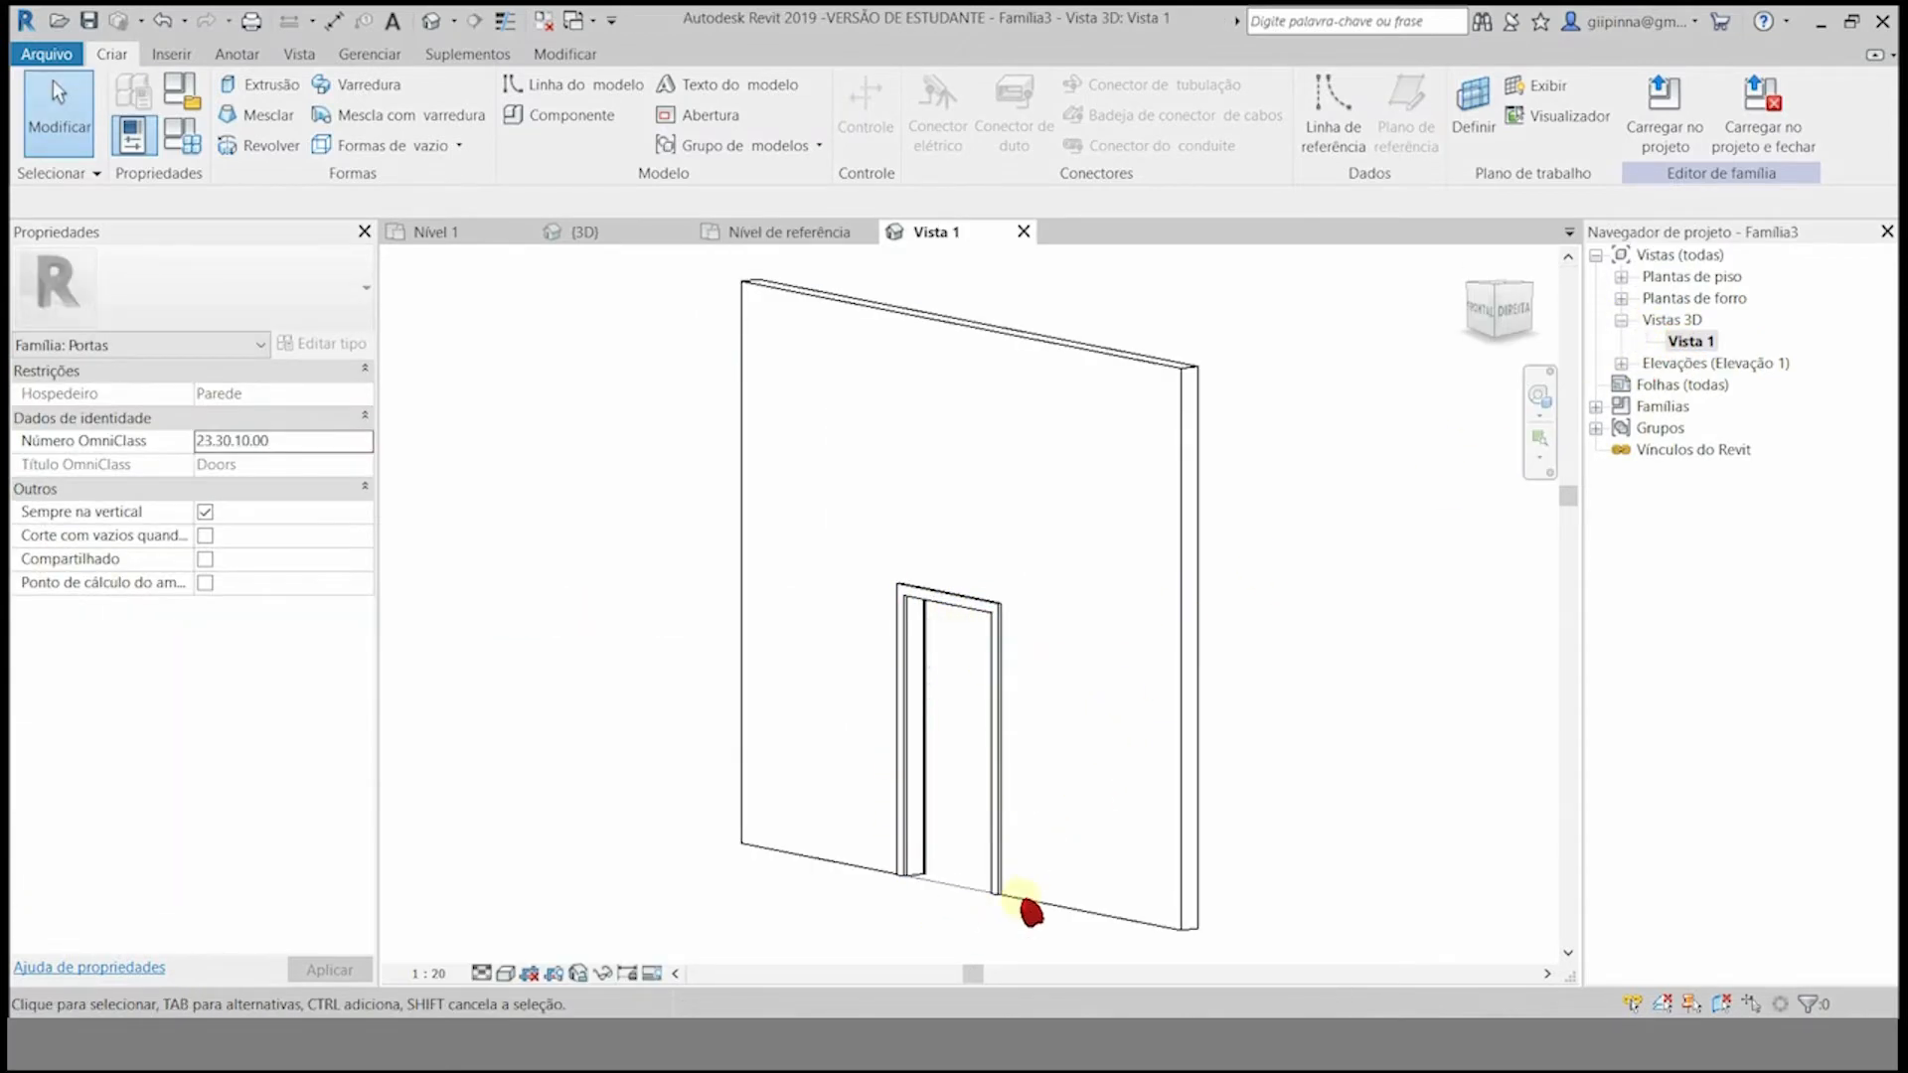
{"action": "left_click", "coordinate": [1621, 276]}
{"action": "double_click", "coordinate": [1692, 299]}
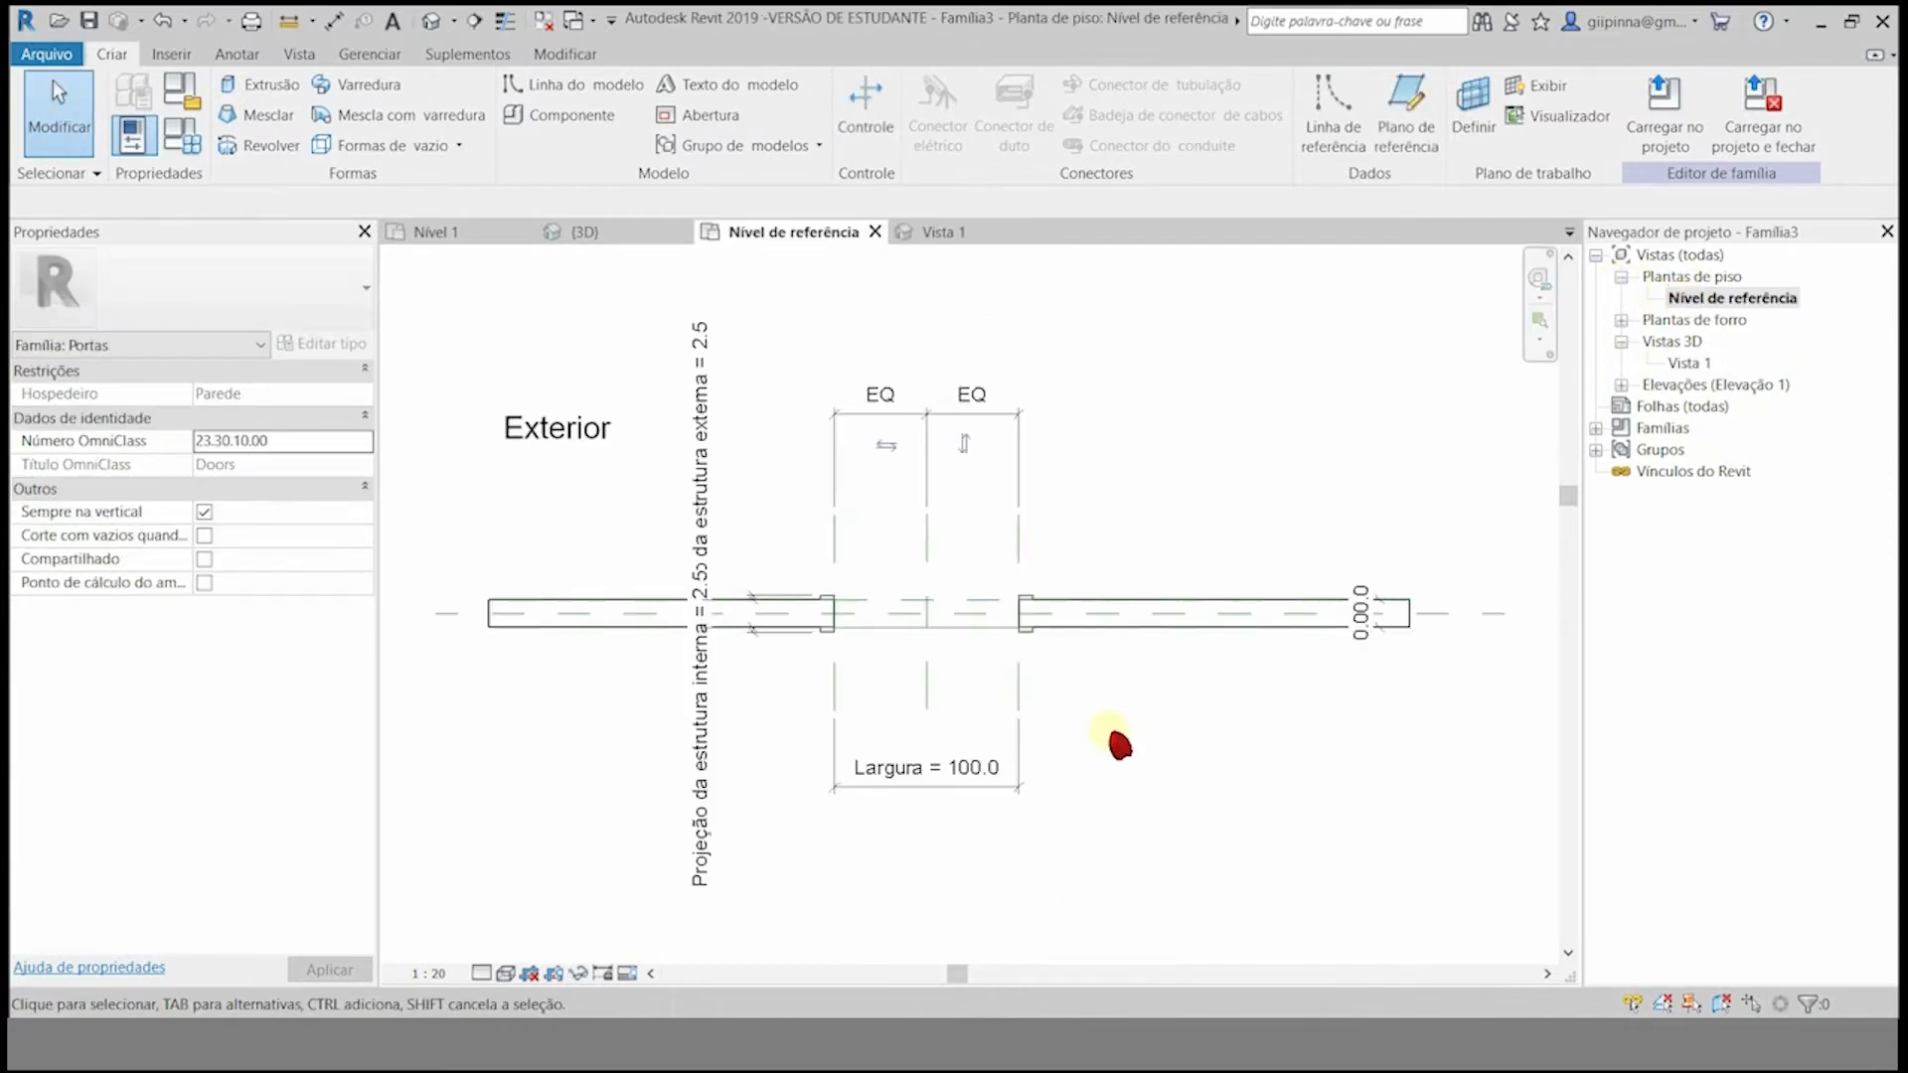
{"action": "scroll", "coordinate": [1126, 745], "scroll_direction": "up", "scroll_amount": 1}
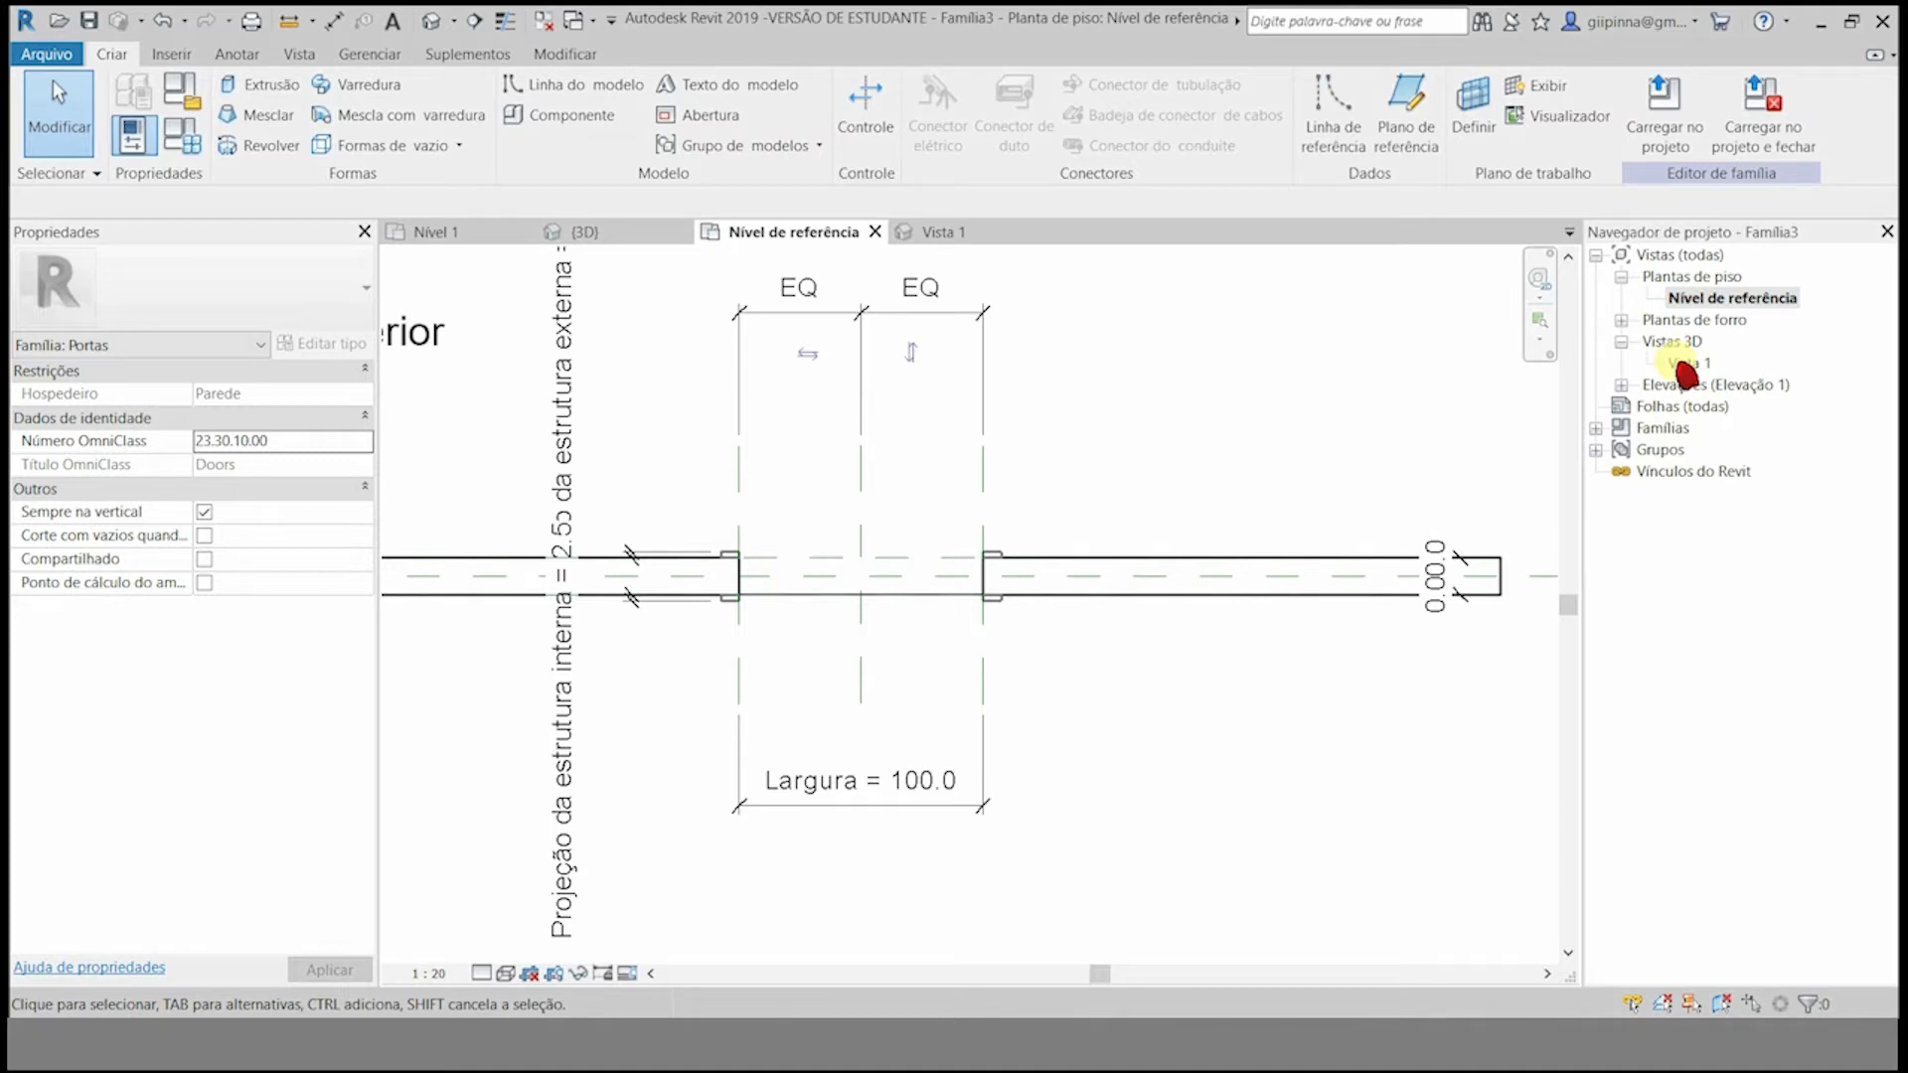
{"action": "left_click", "coordinate": [1624, 389]}
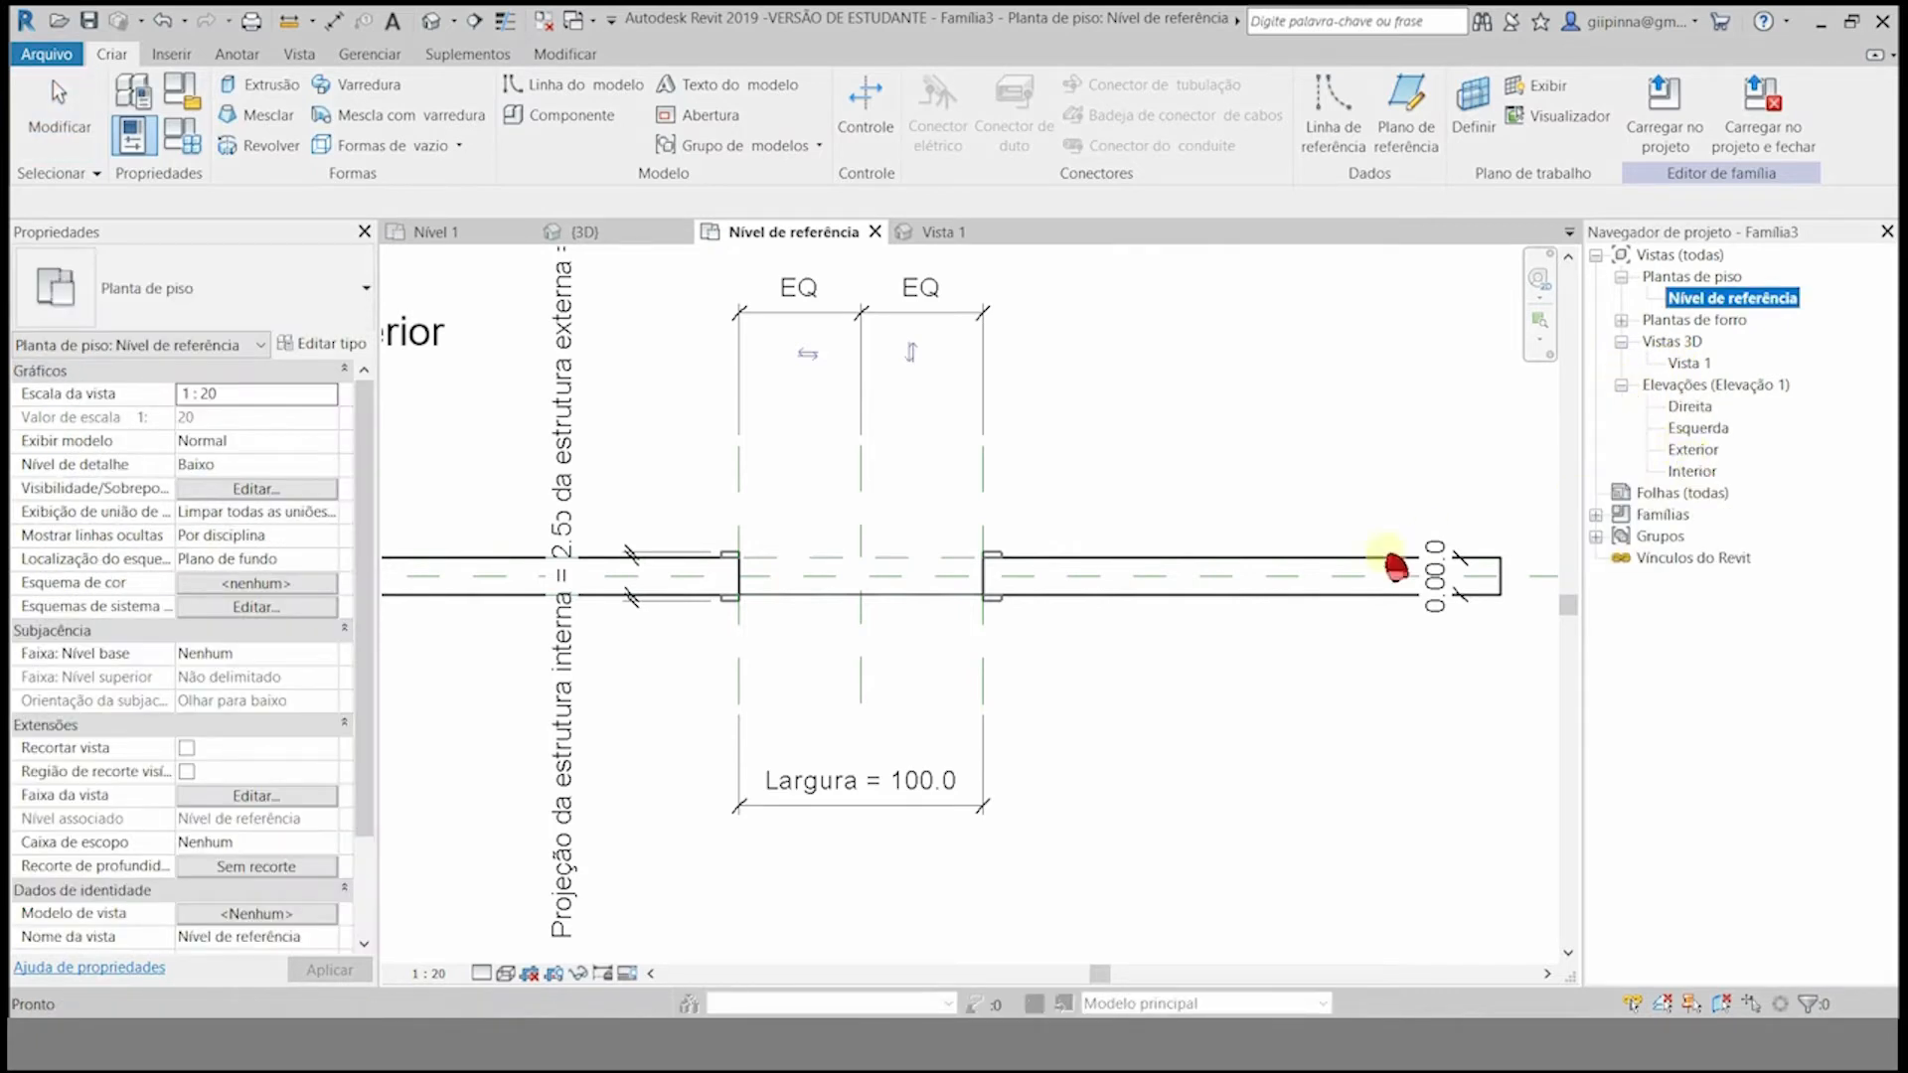
{"action": "scroll", "coordinate": [1411, 581], "scroll_direction": "down", "scroll_amount": 3}
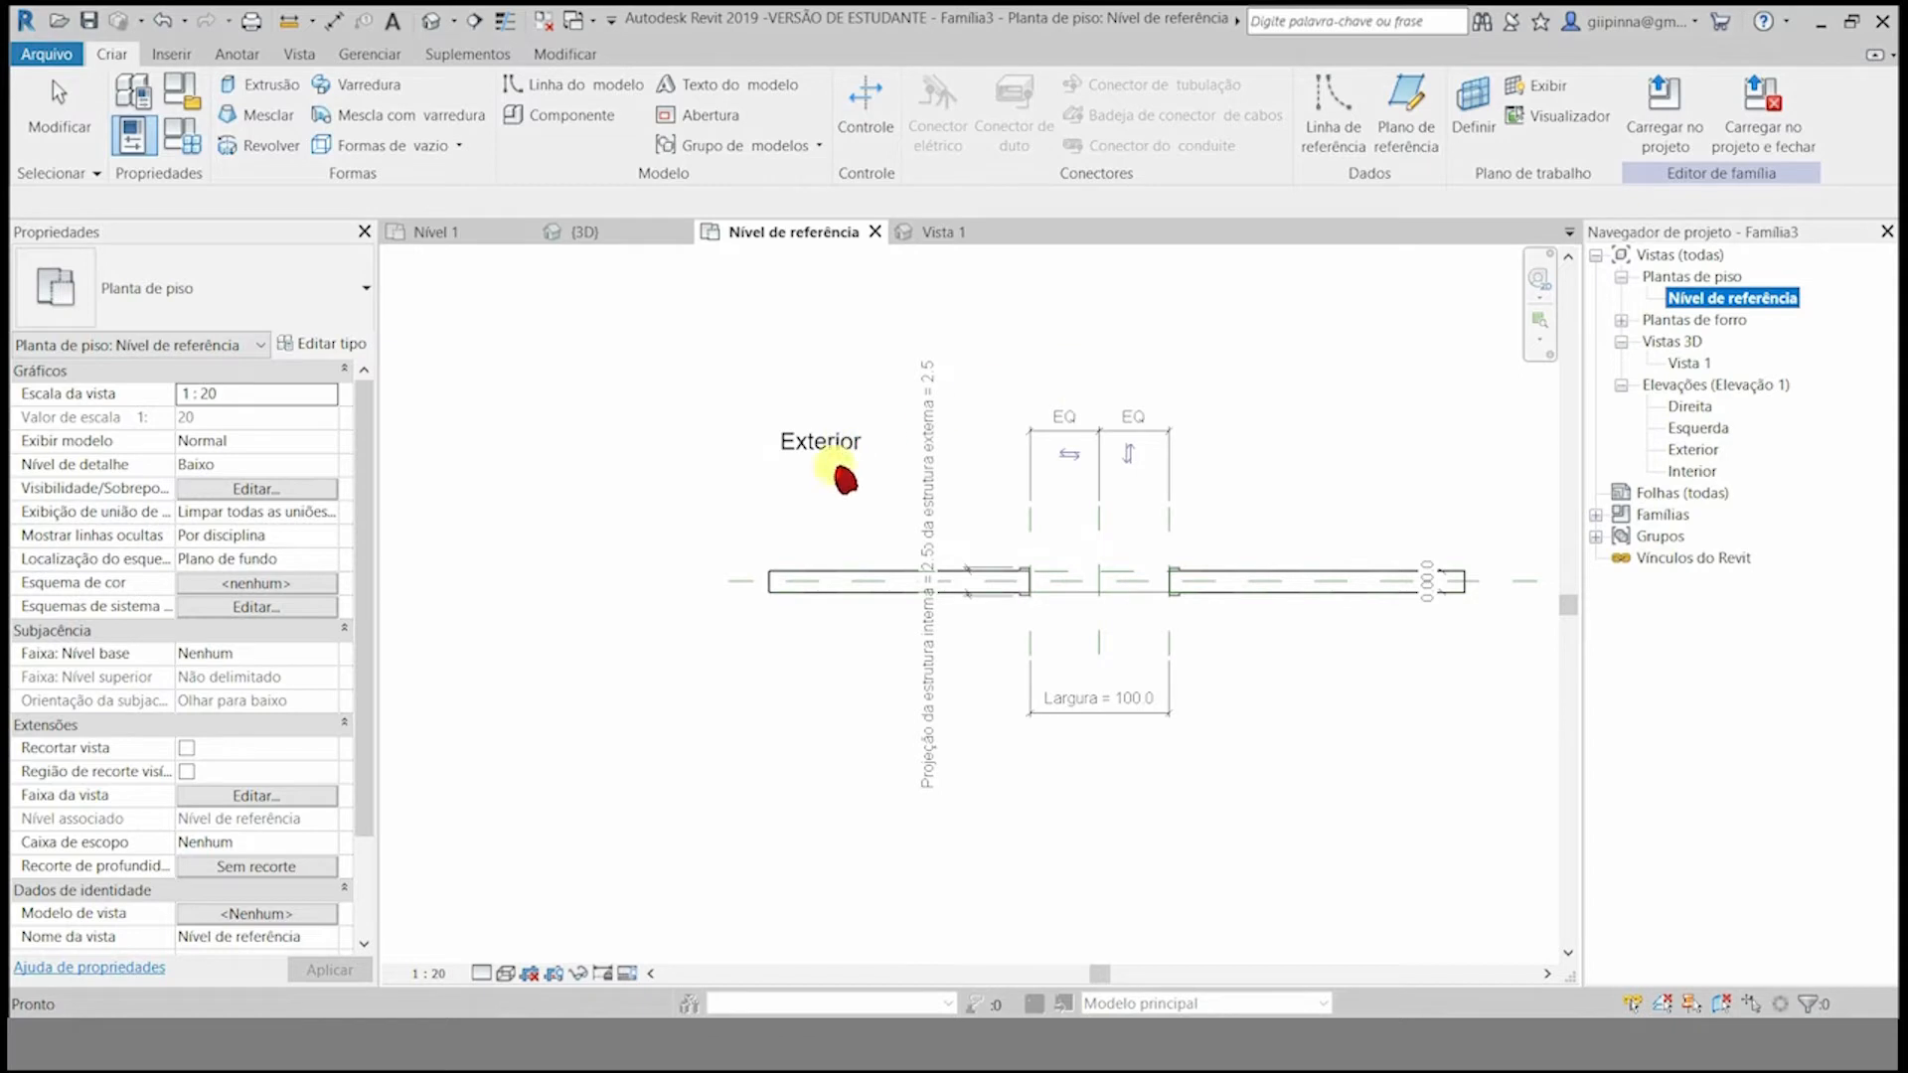
- Open the Interior elevation and inspect the Altura dimension of the door opening
{"action": "double_click", "coordinate": [1692, 473]}
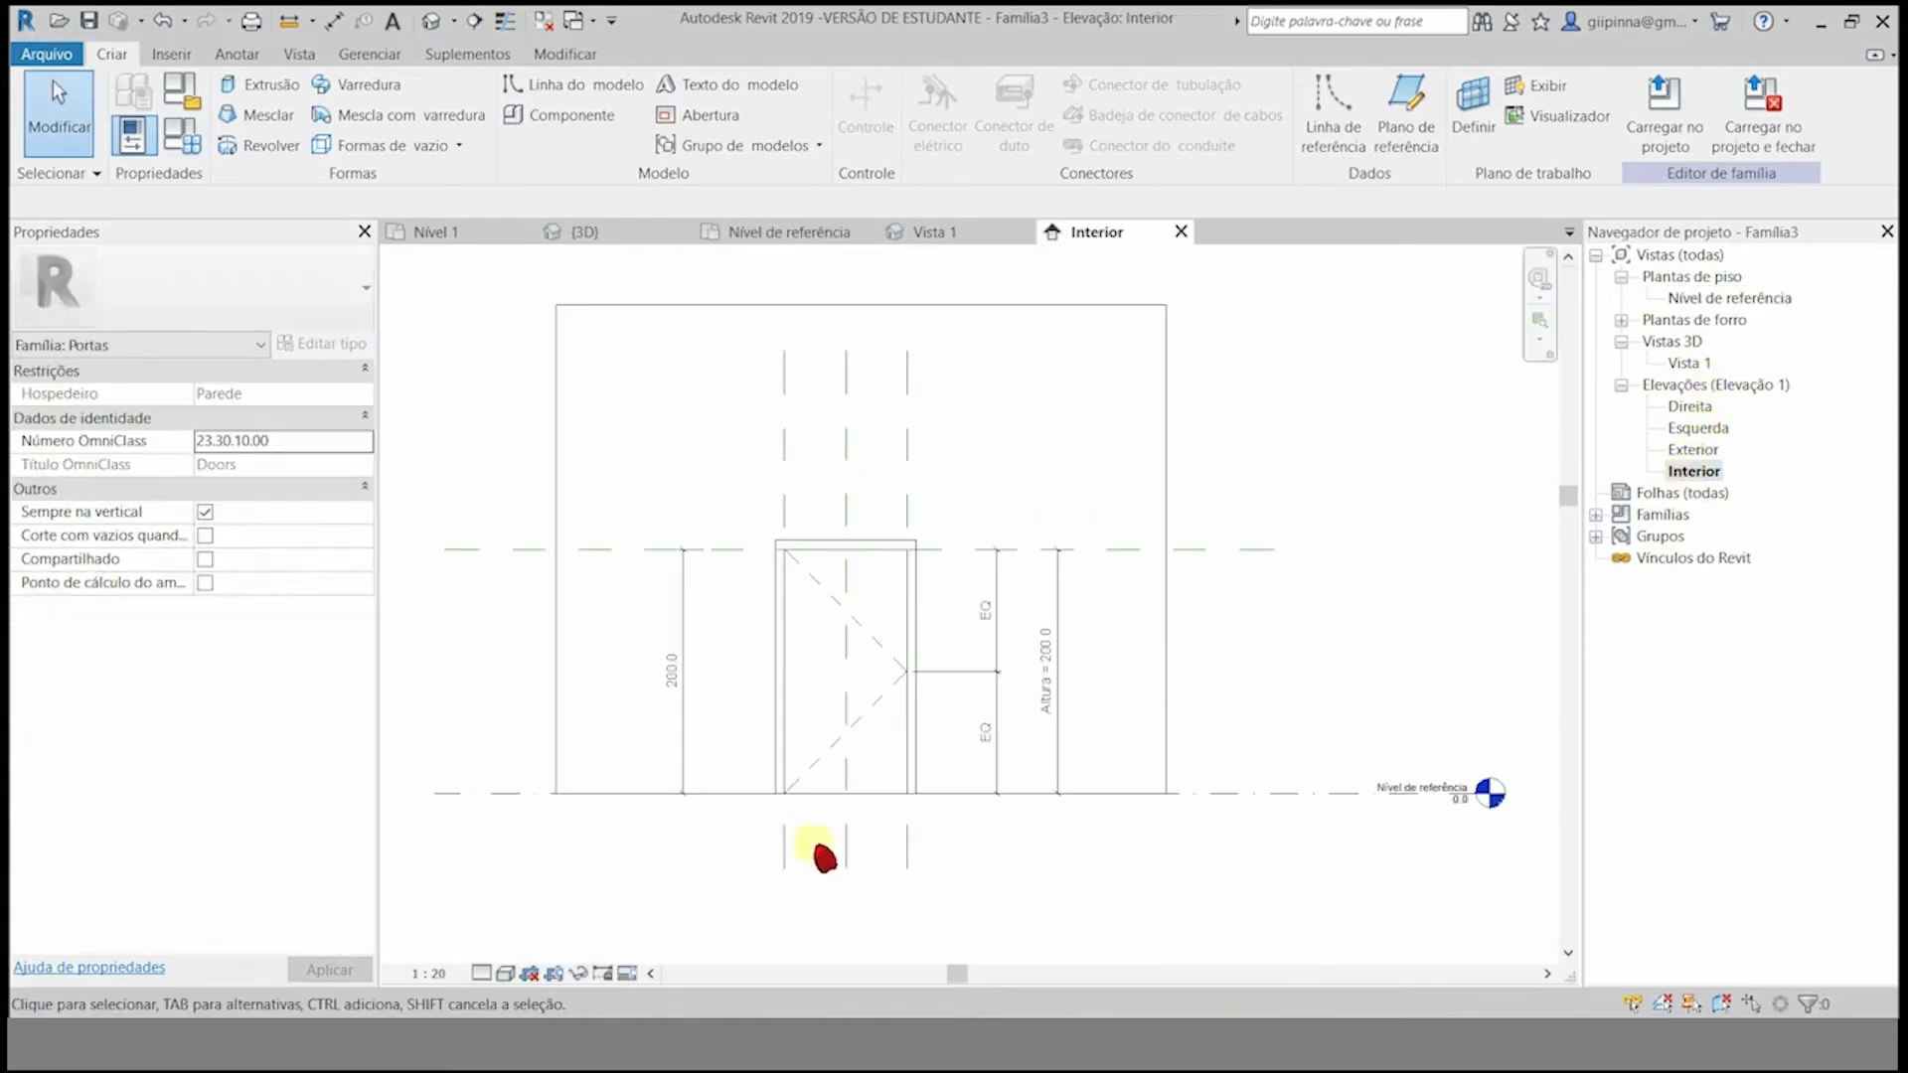
{"action": "scroll", "coordinate": [773, 852], "scroll_direction": "up", "scroll_amount": 2}
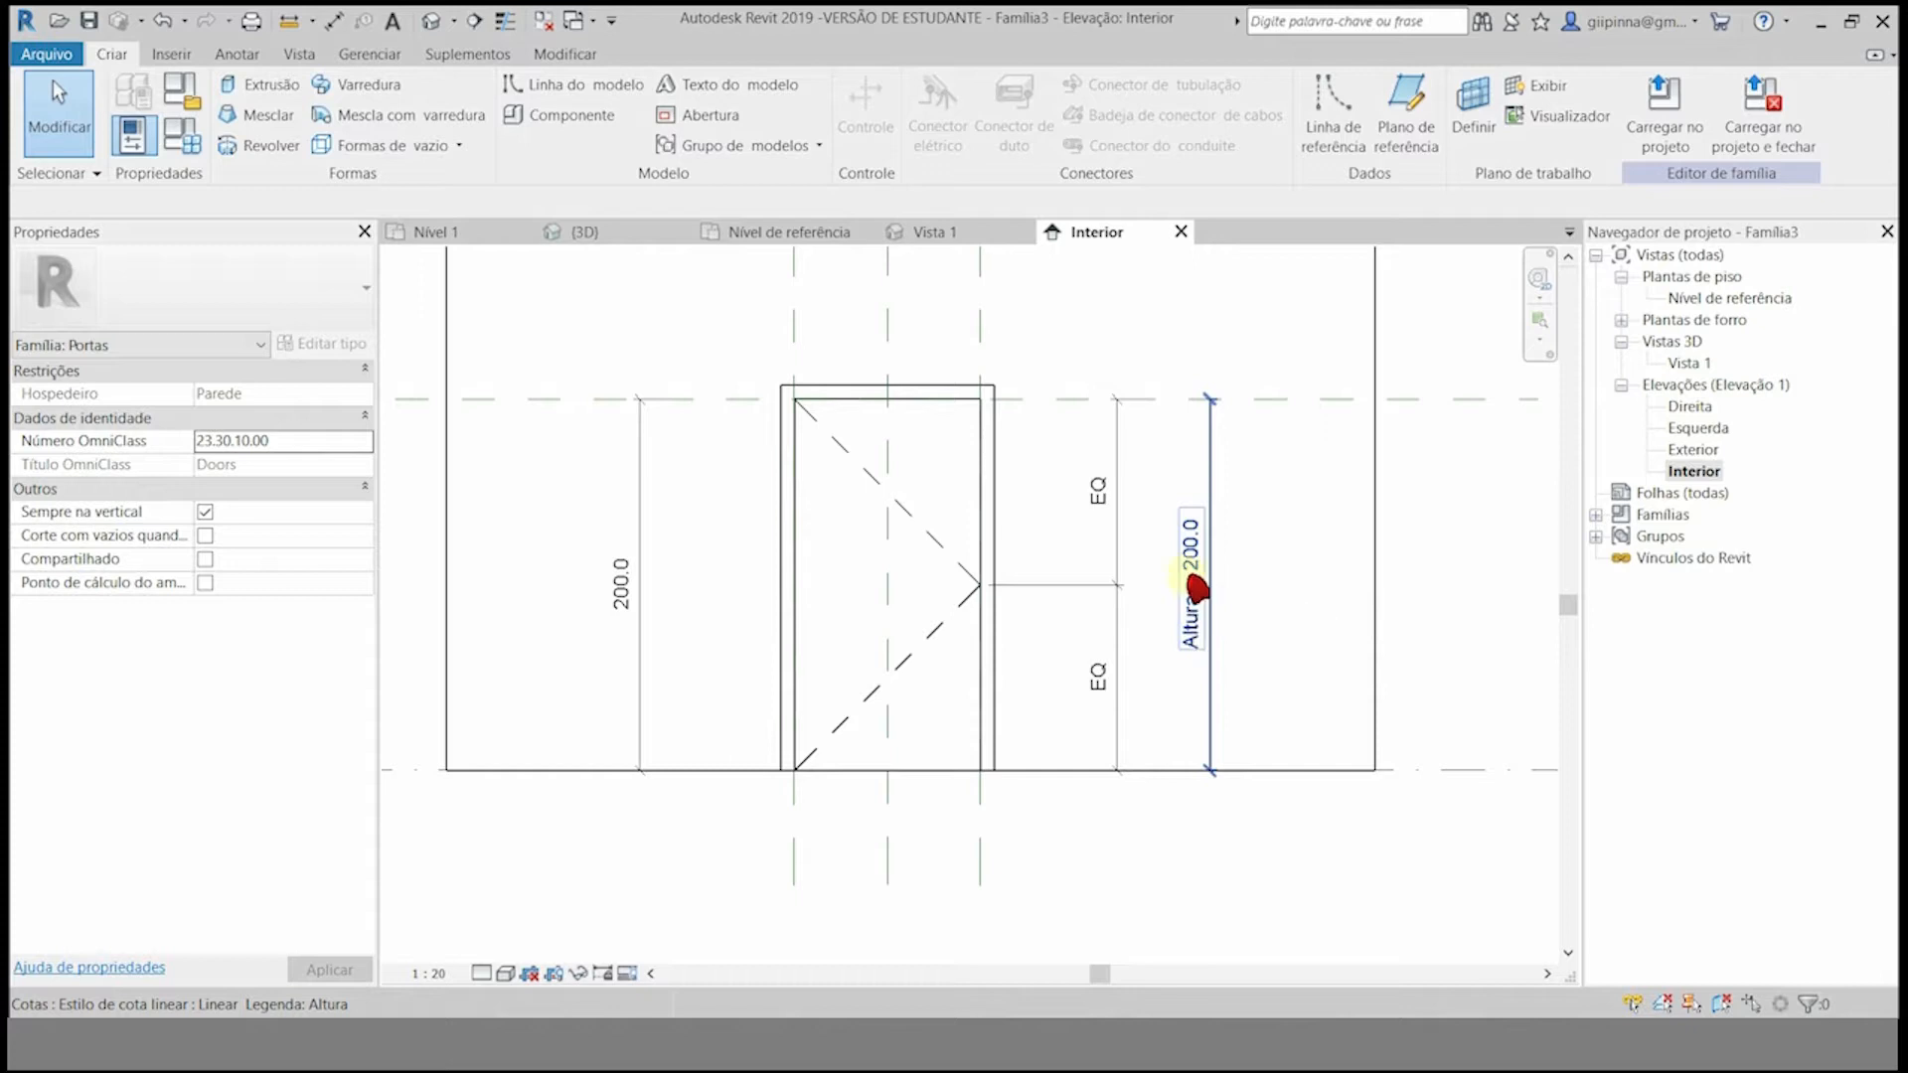
{"action": "left_click", "coordinate": [1221, 639]}
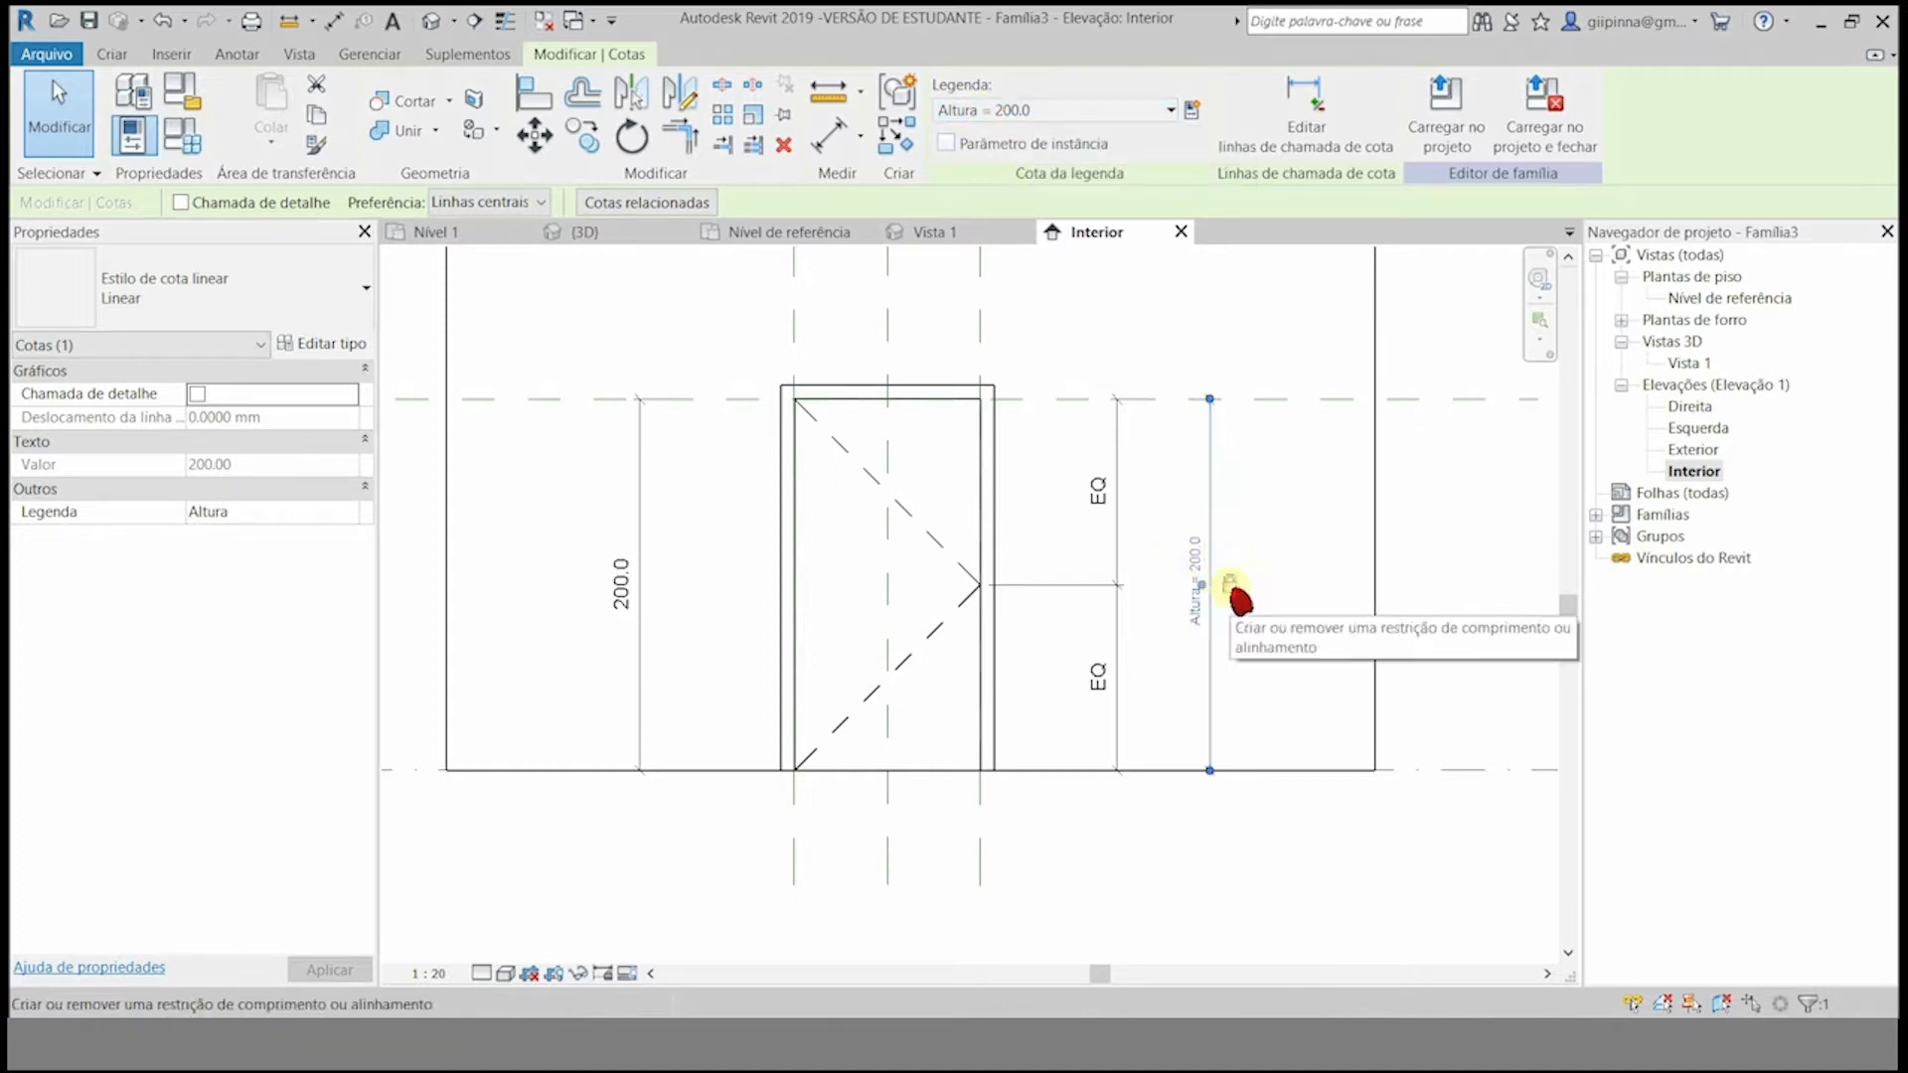
{"action": "left_click", "coordinate": [1199, 596]}
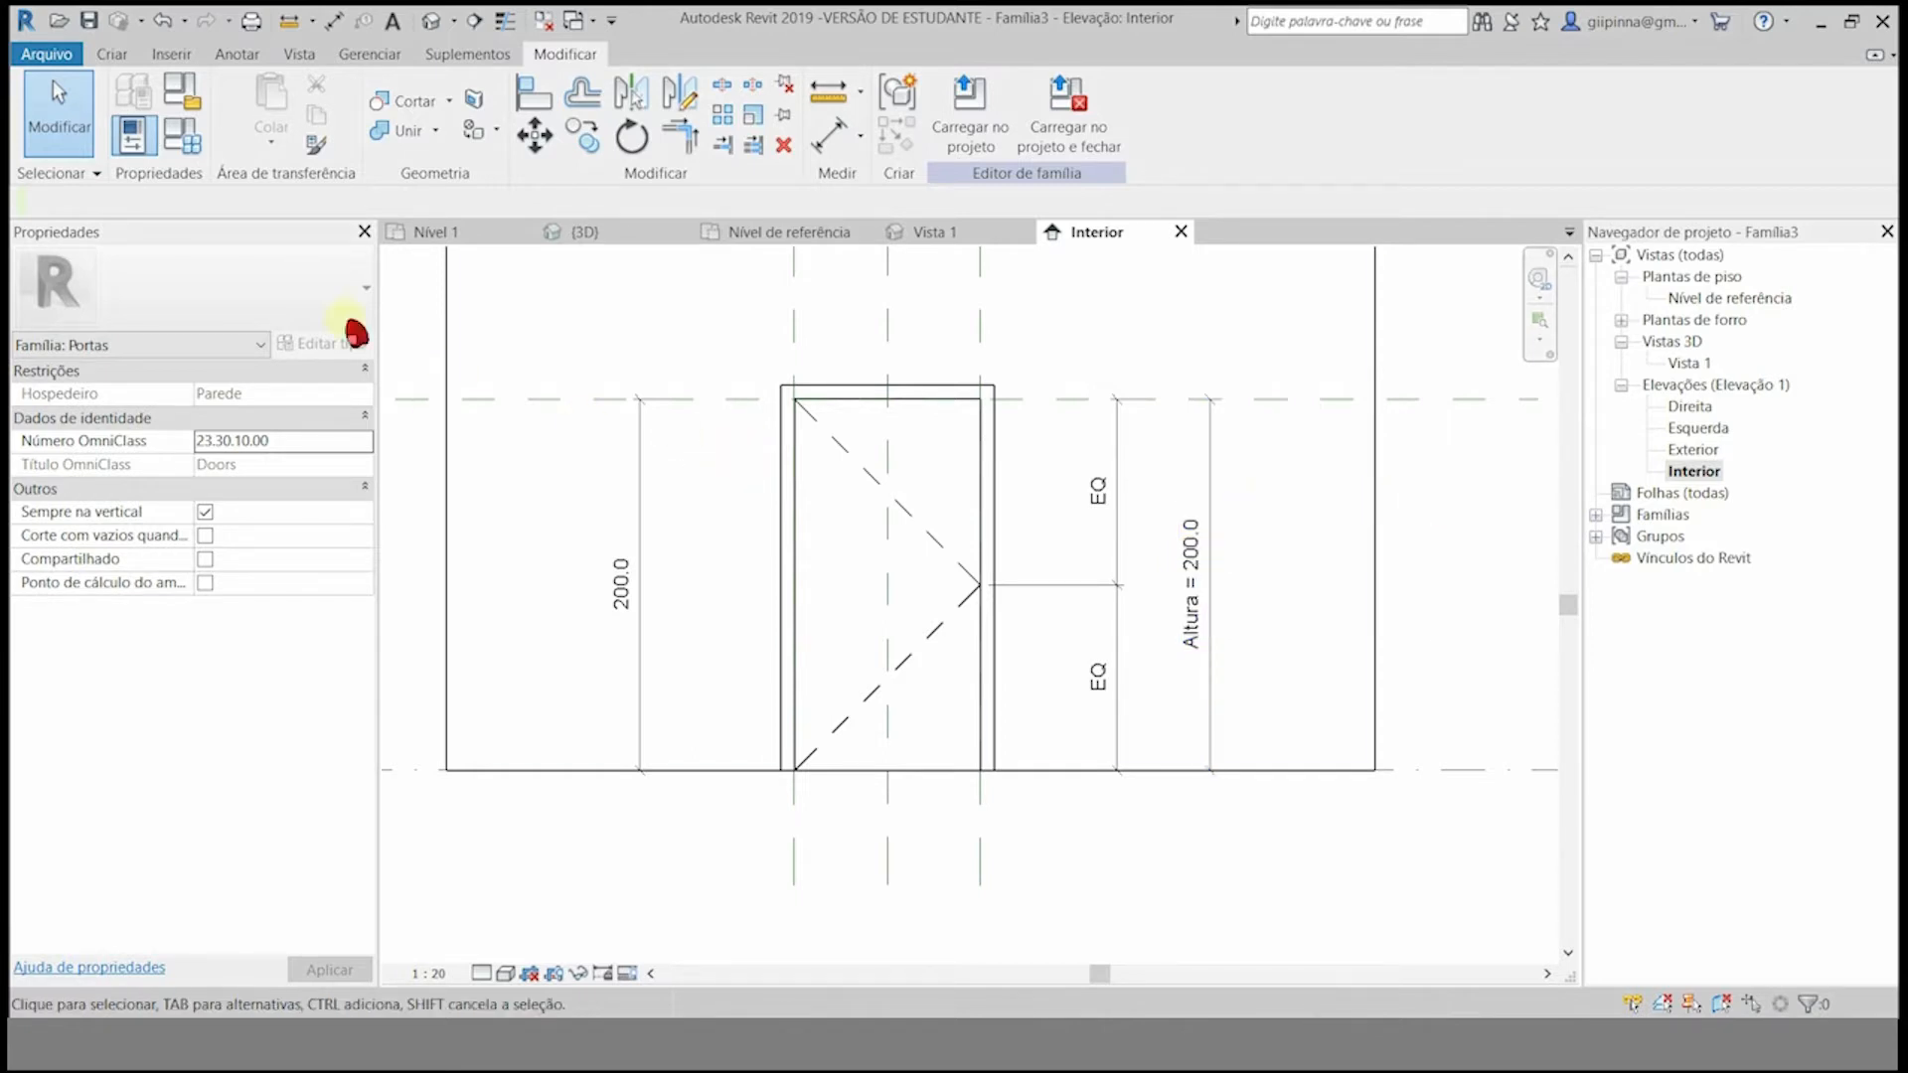
- Start an extrusion and sketch a 100 by 200 rectangle from corner to corner of the door opening
{"action": "left_click", "coordinate": [113, 54]}
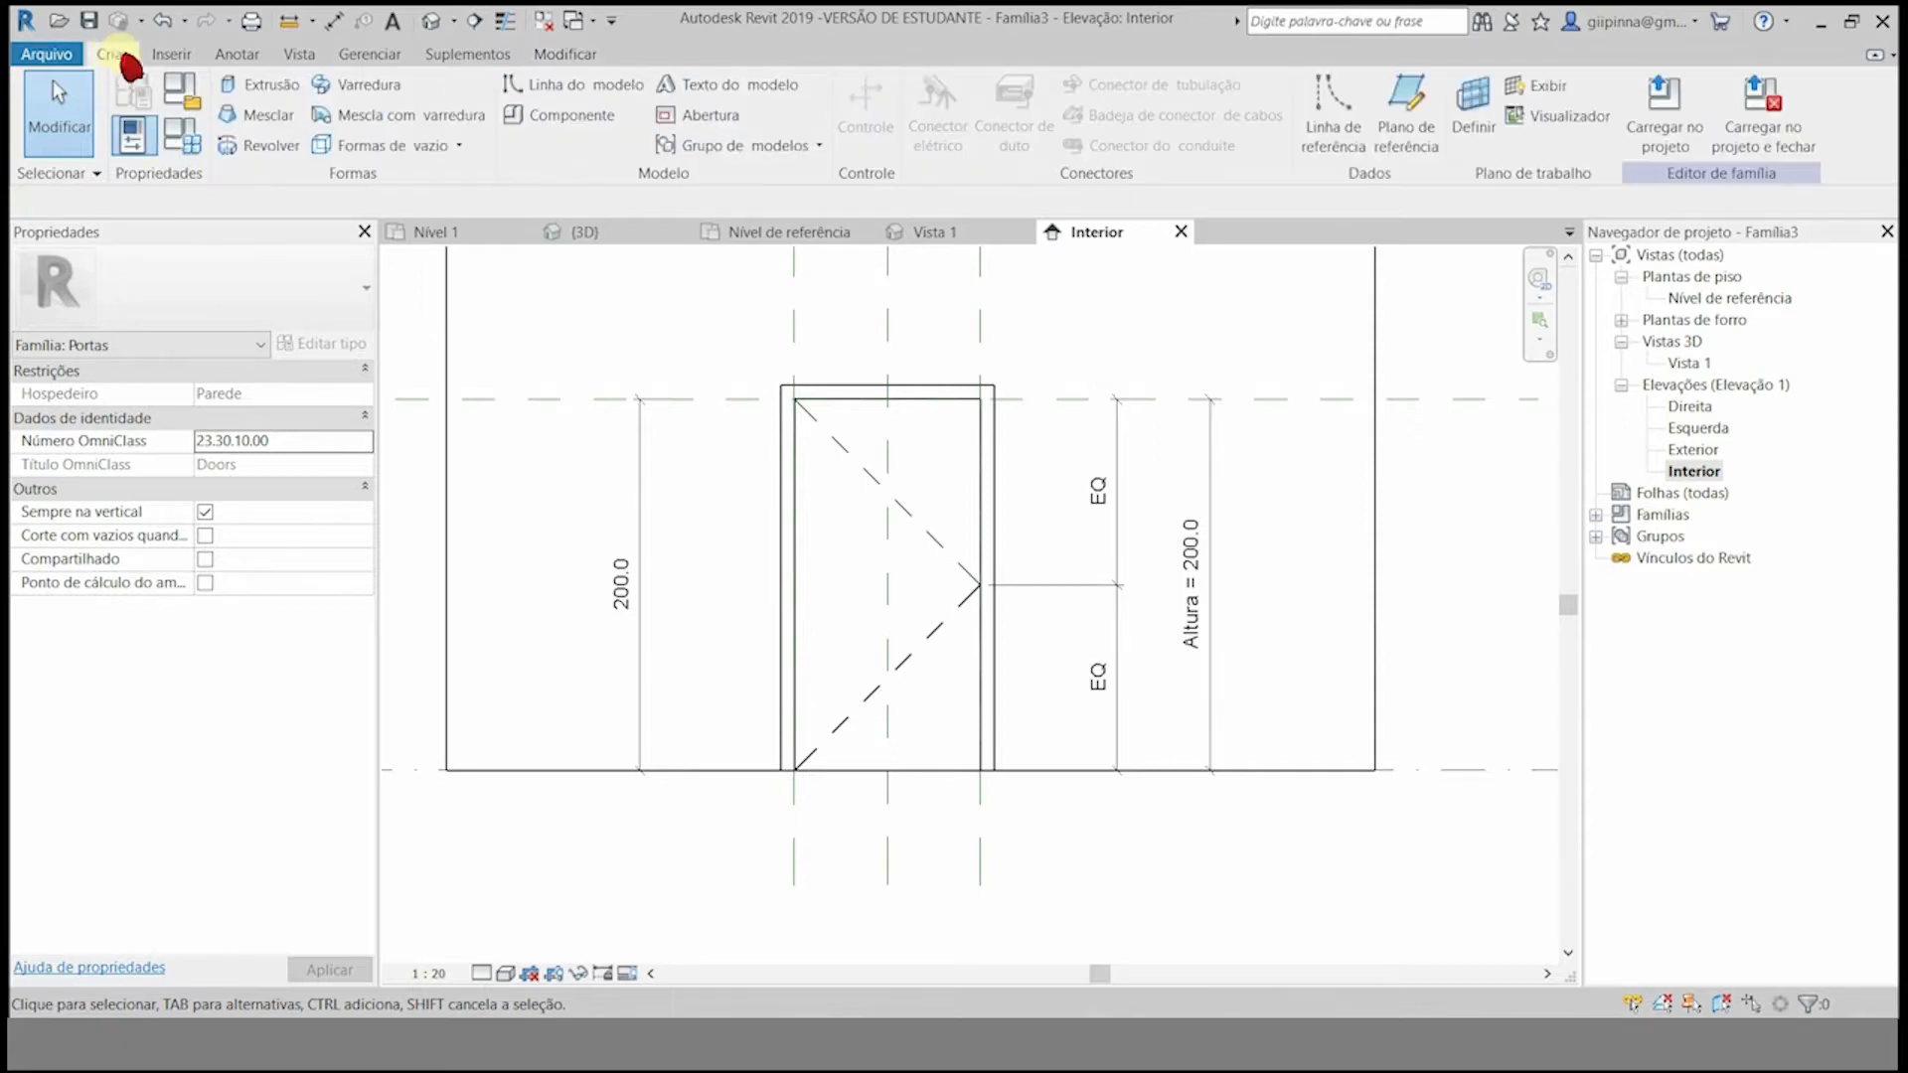
{"action": "left_click", "coordinate": [257, 86]}
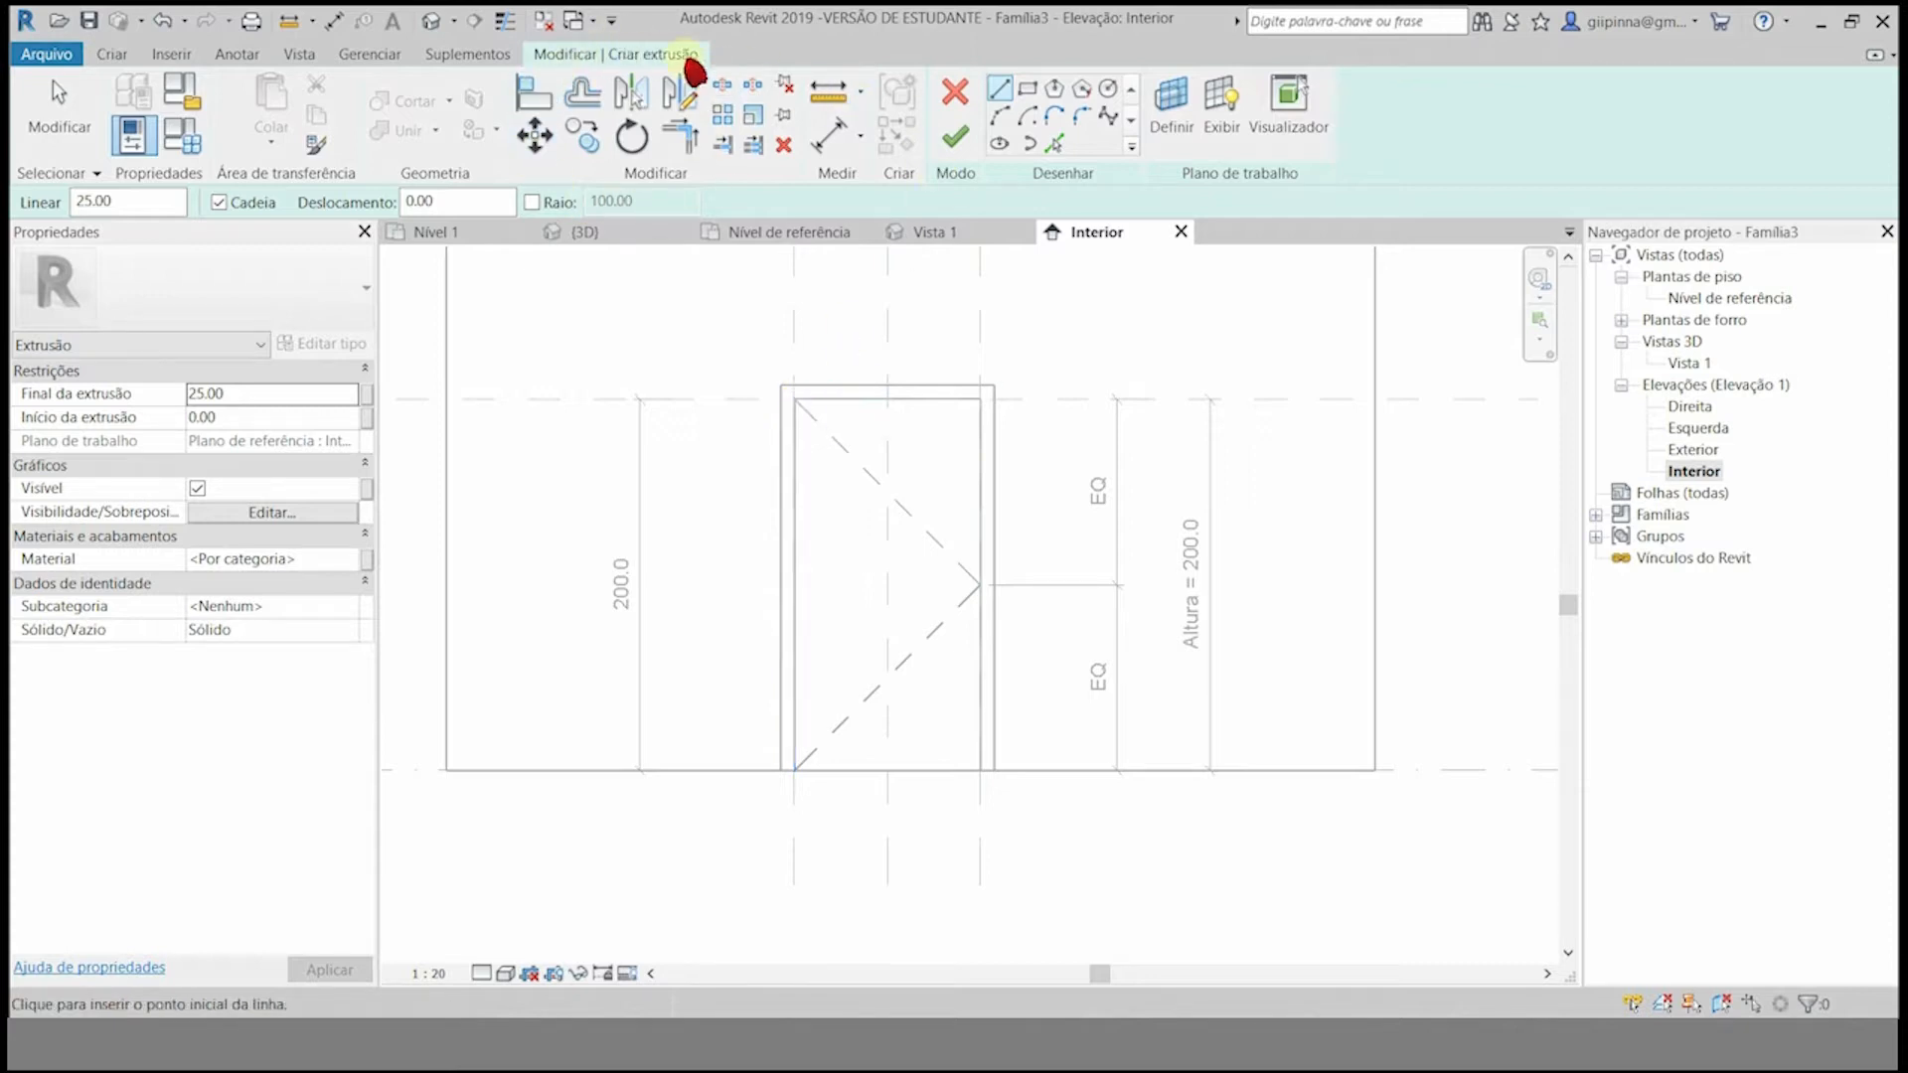
{"action": "left_click", "coordinate": [1028, 88]}
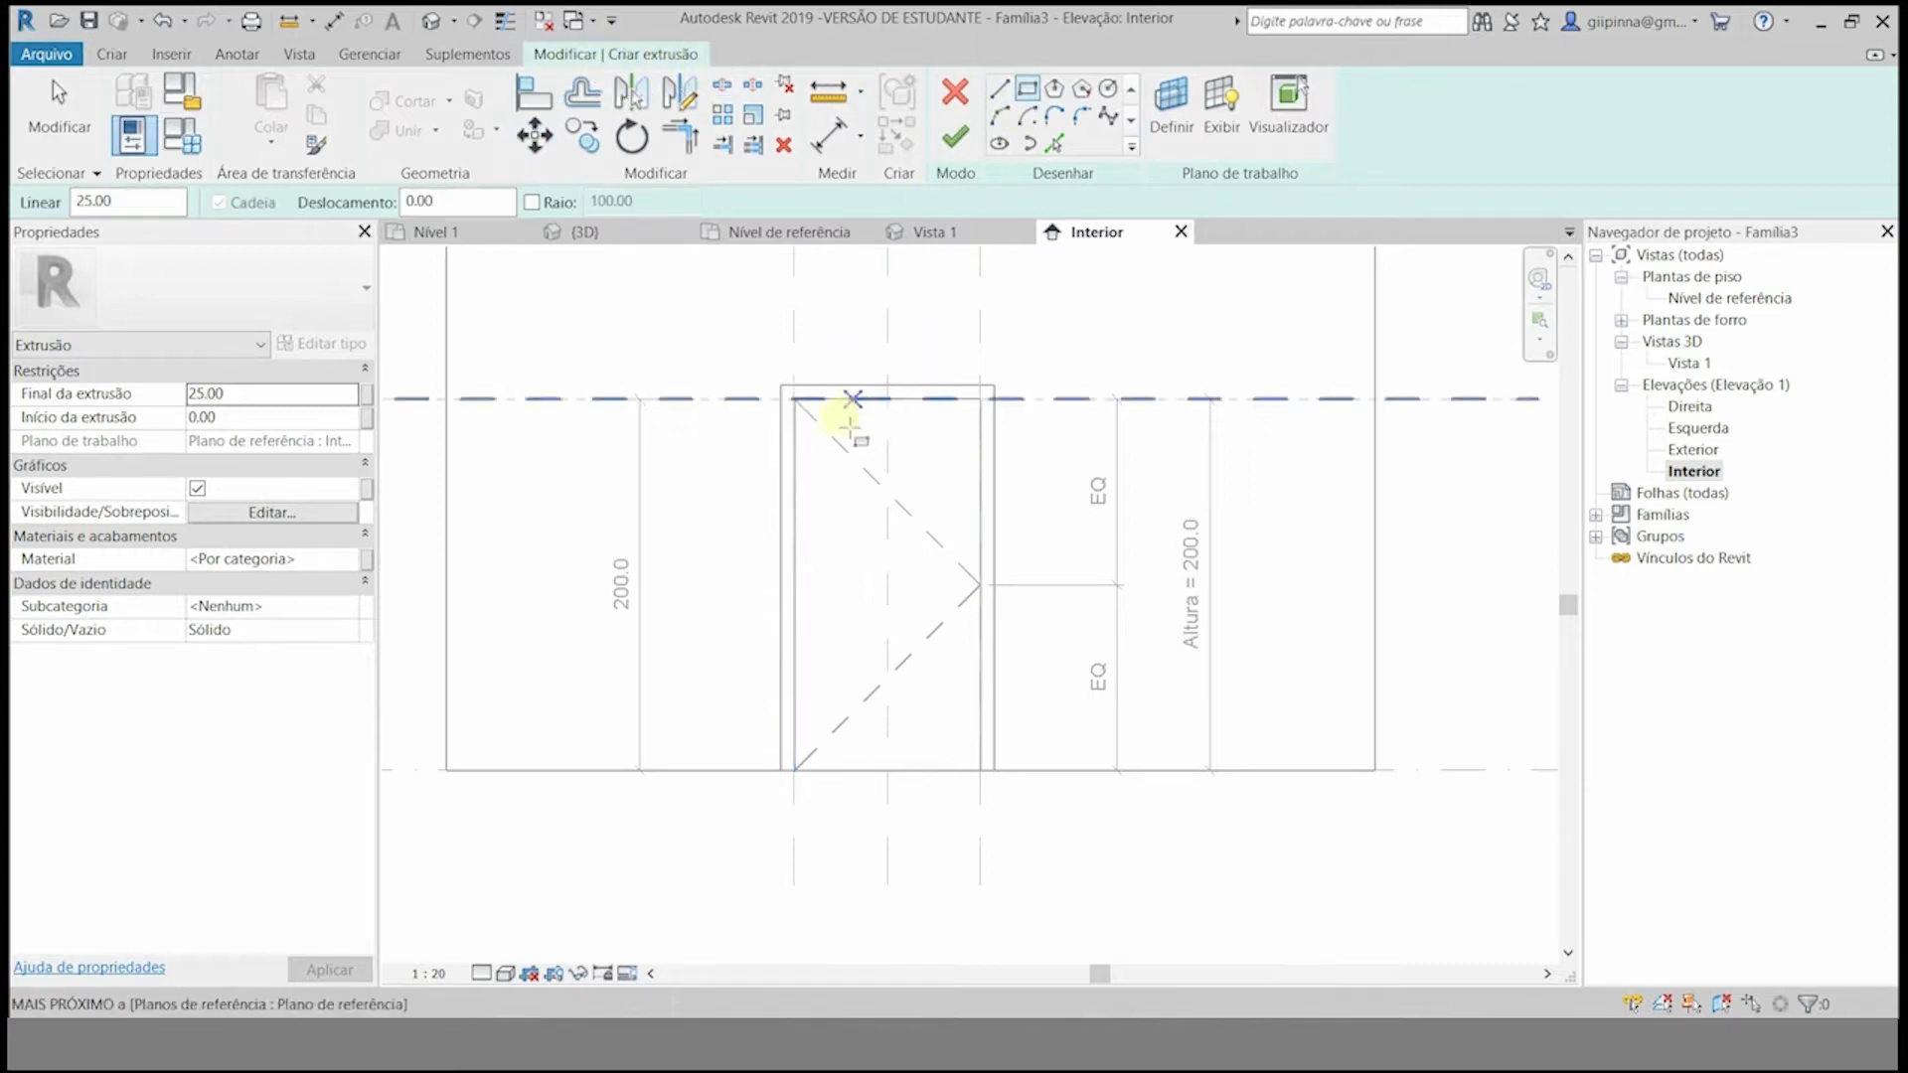
{"action": "left_click", "coordinate": [794, 400]}
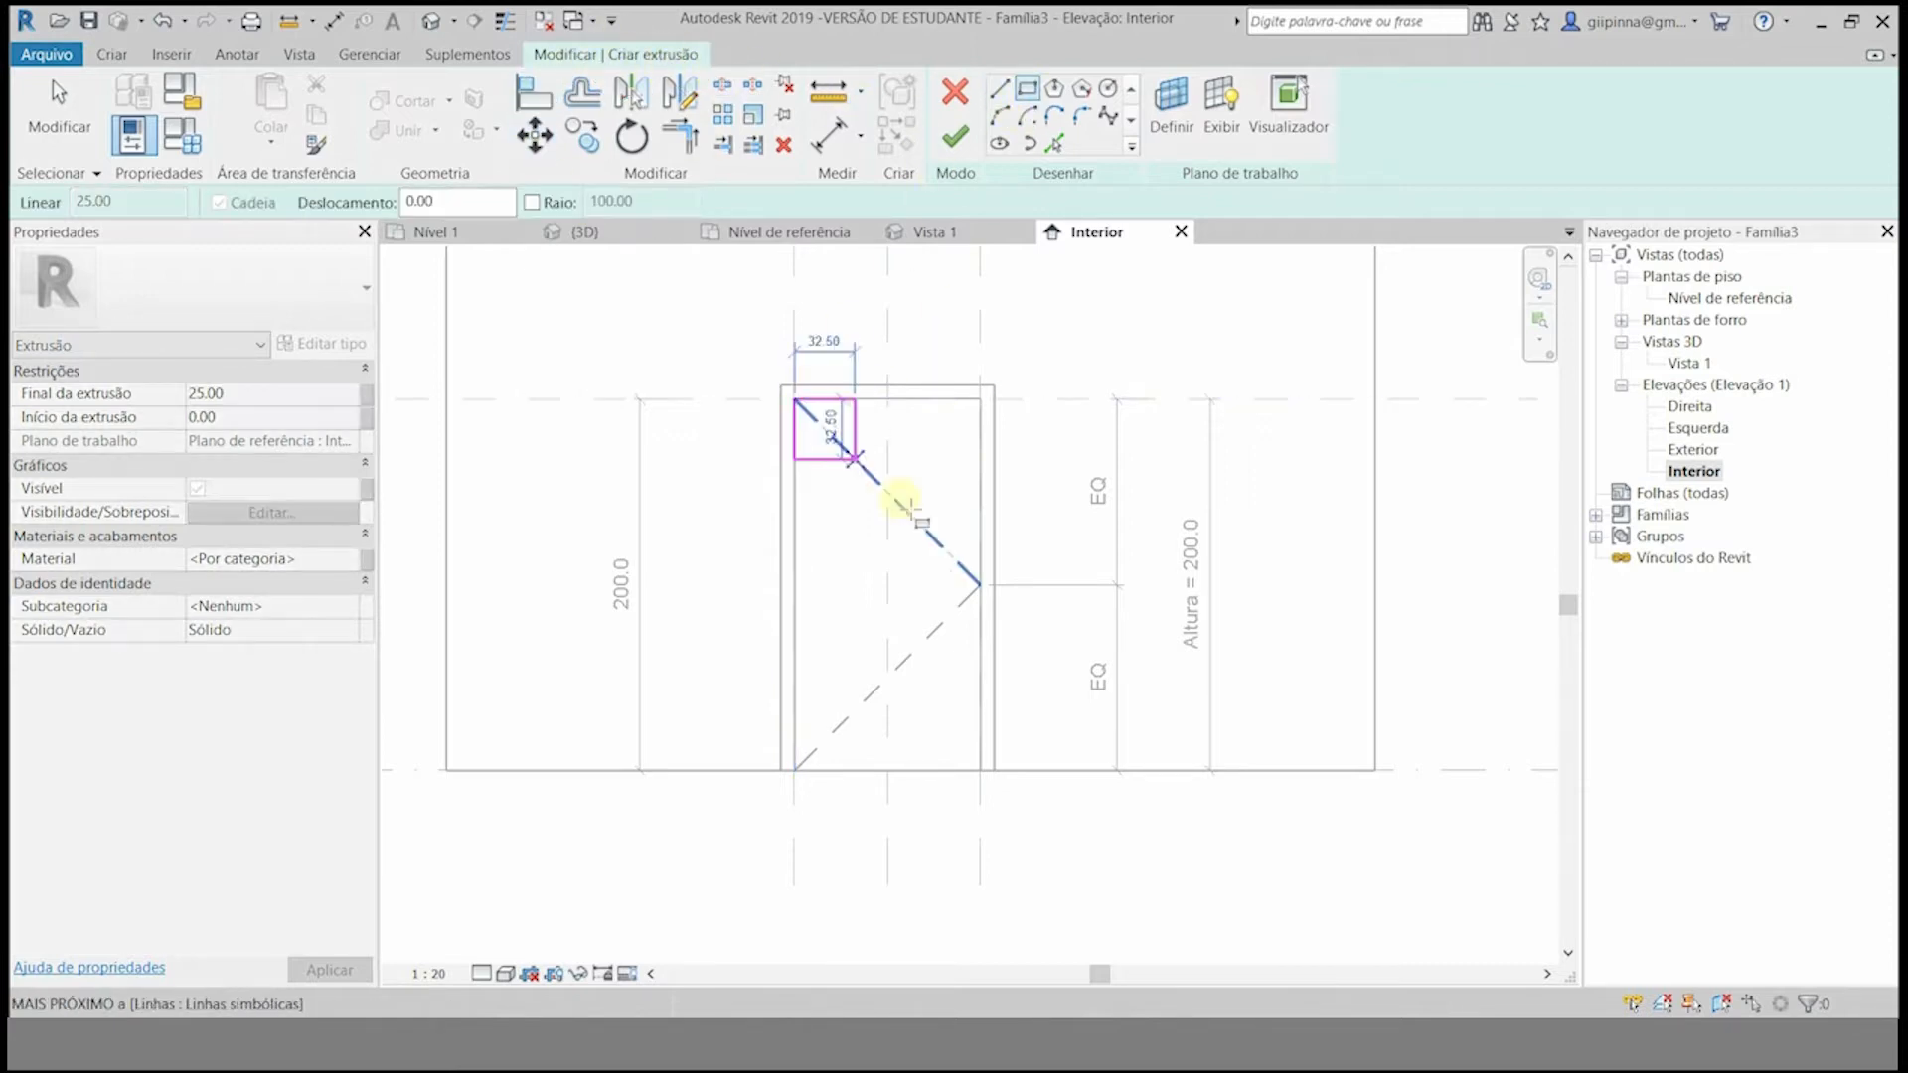
{"action": "left_click", "coordinate": [980, 771]}
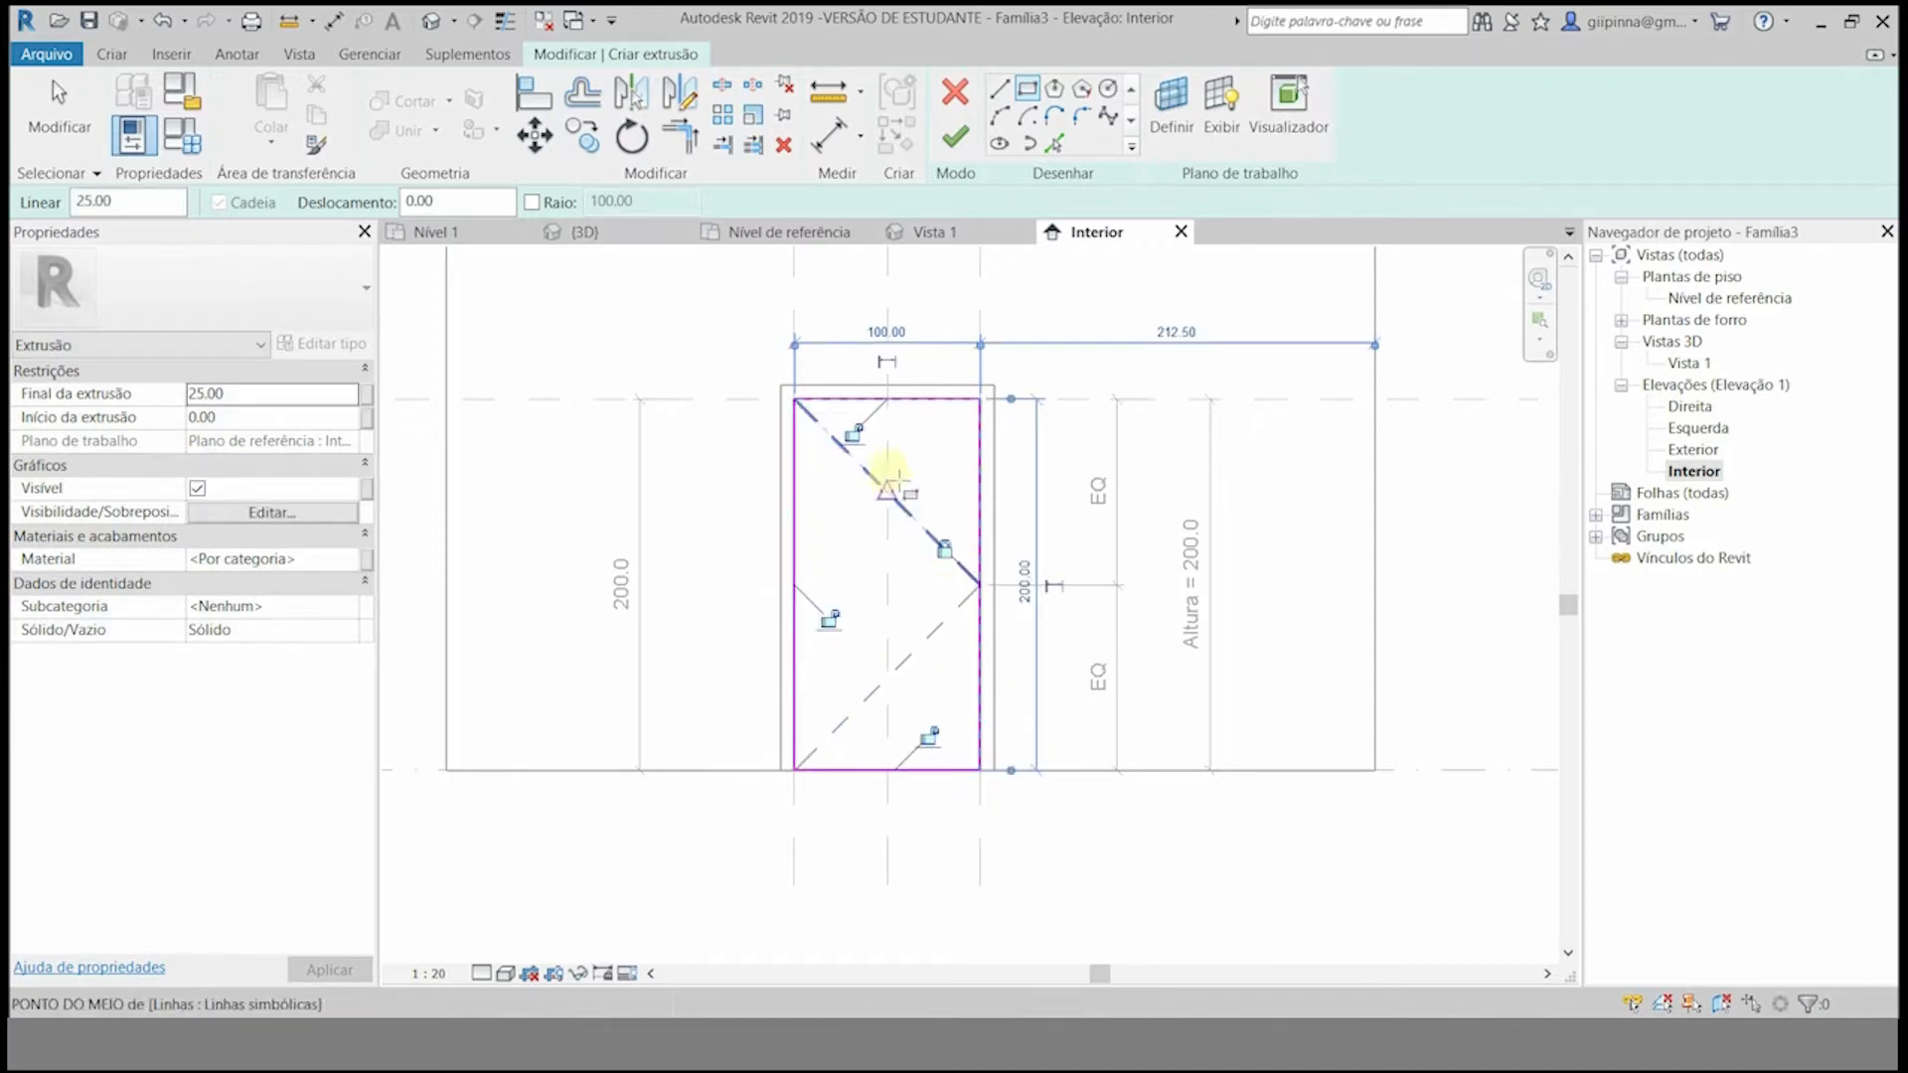
- Lock the rectangle's edges to the door opening's references and finish the extrusion sketch
{"action": "left_click", "coordinate": [855, 434]}
{"action": "left_click", "coordinate": [829, 618]}
{"action": "left_click", "coordinate": [929, 736]}
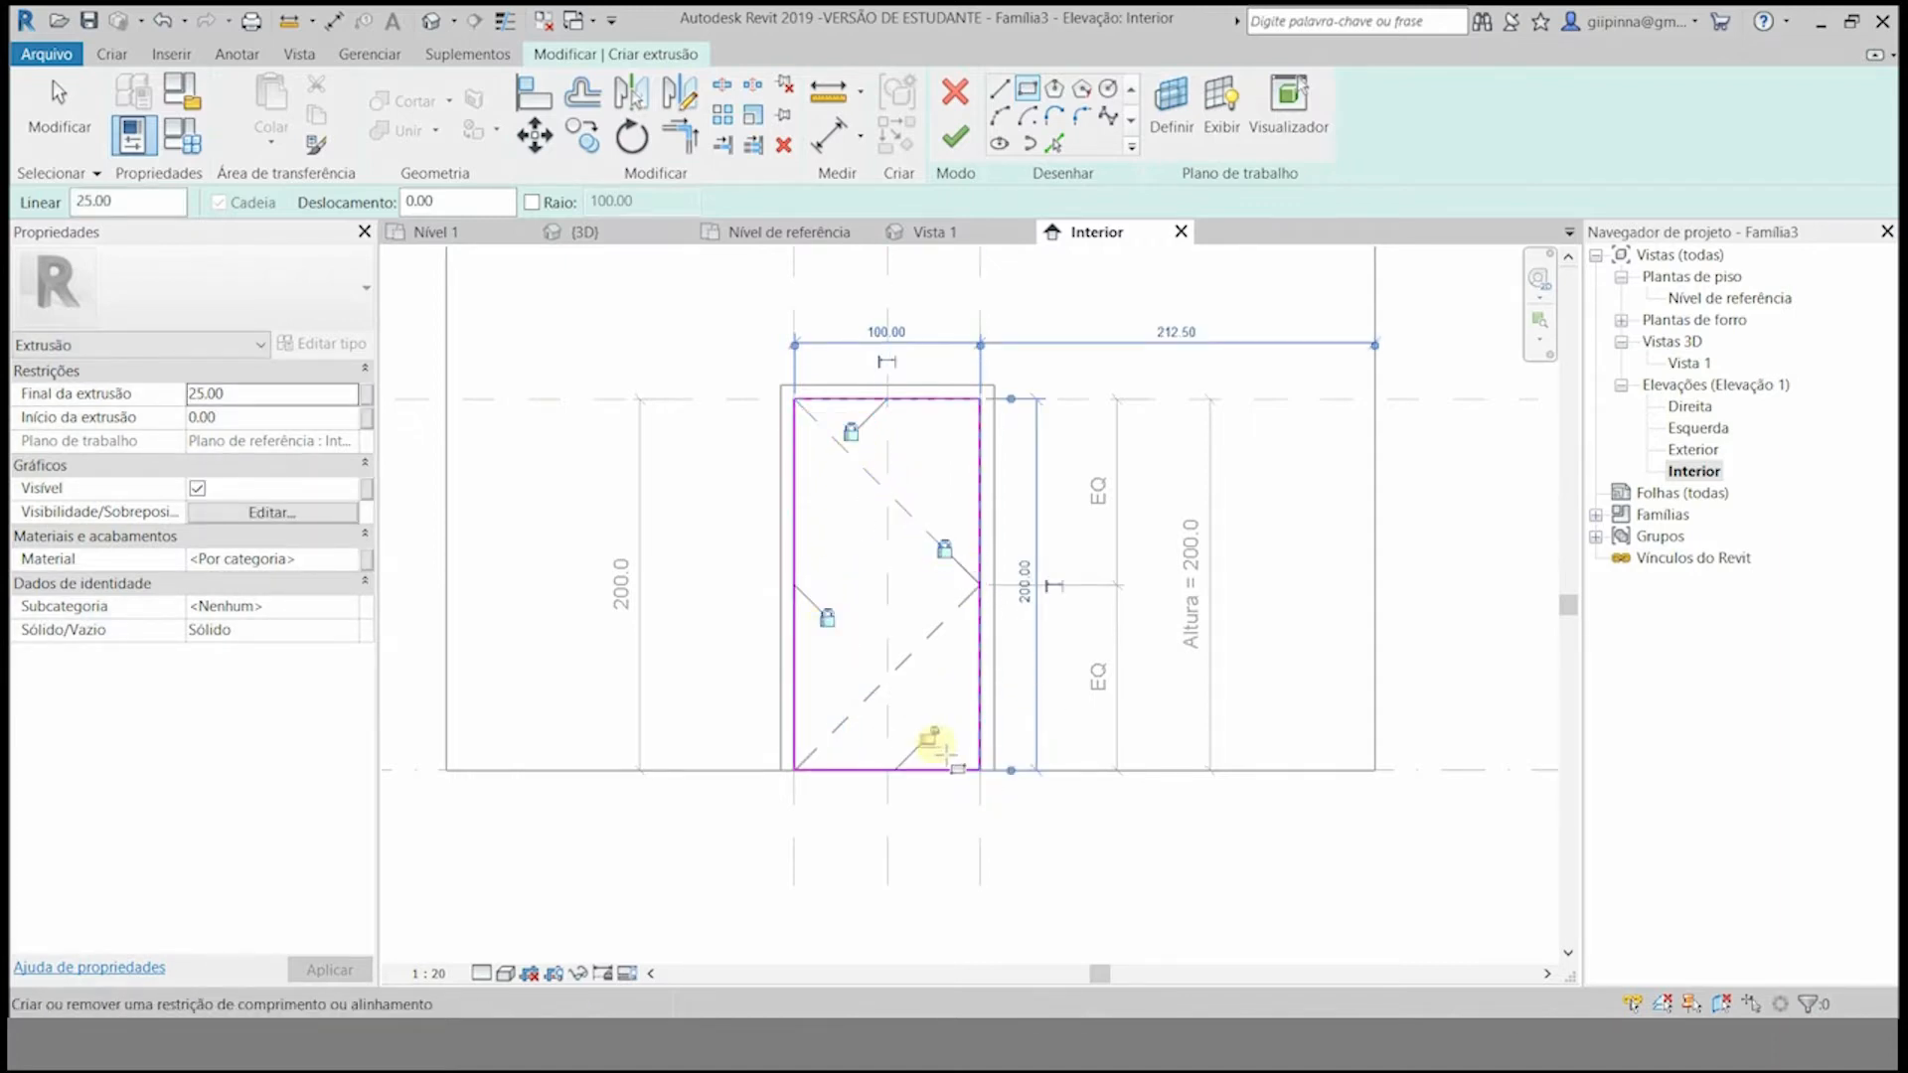
{"action": "left_click", "coordinate": [956, 141]}
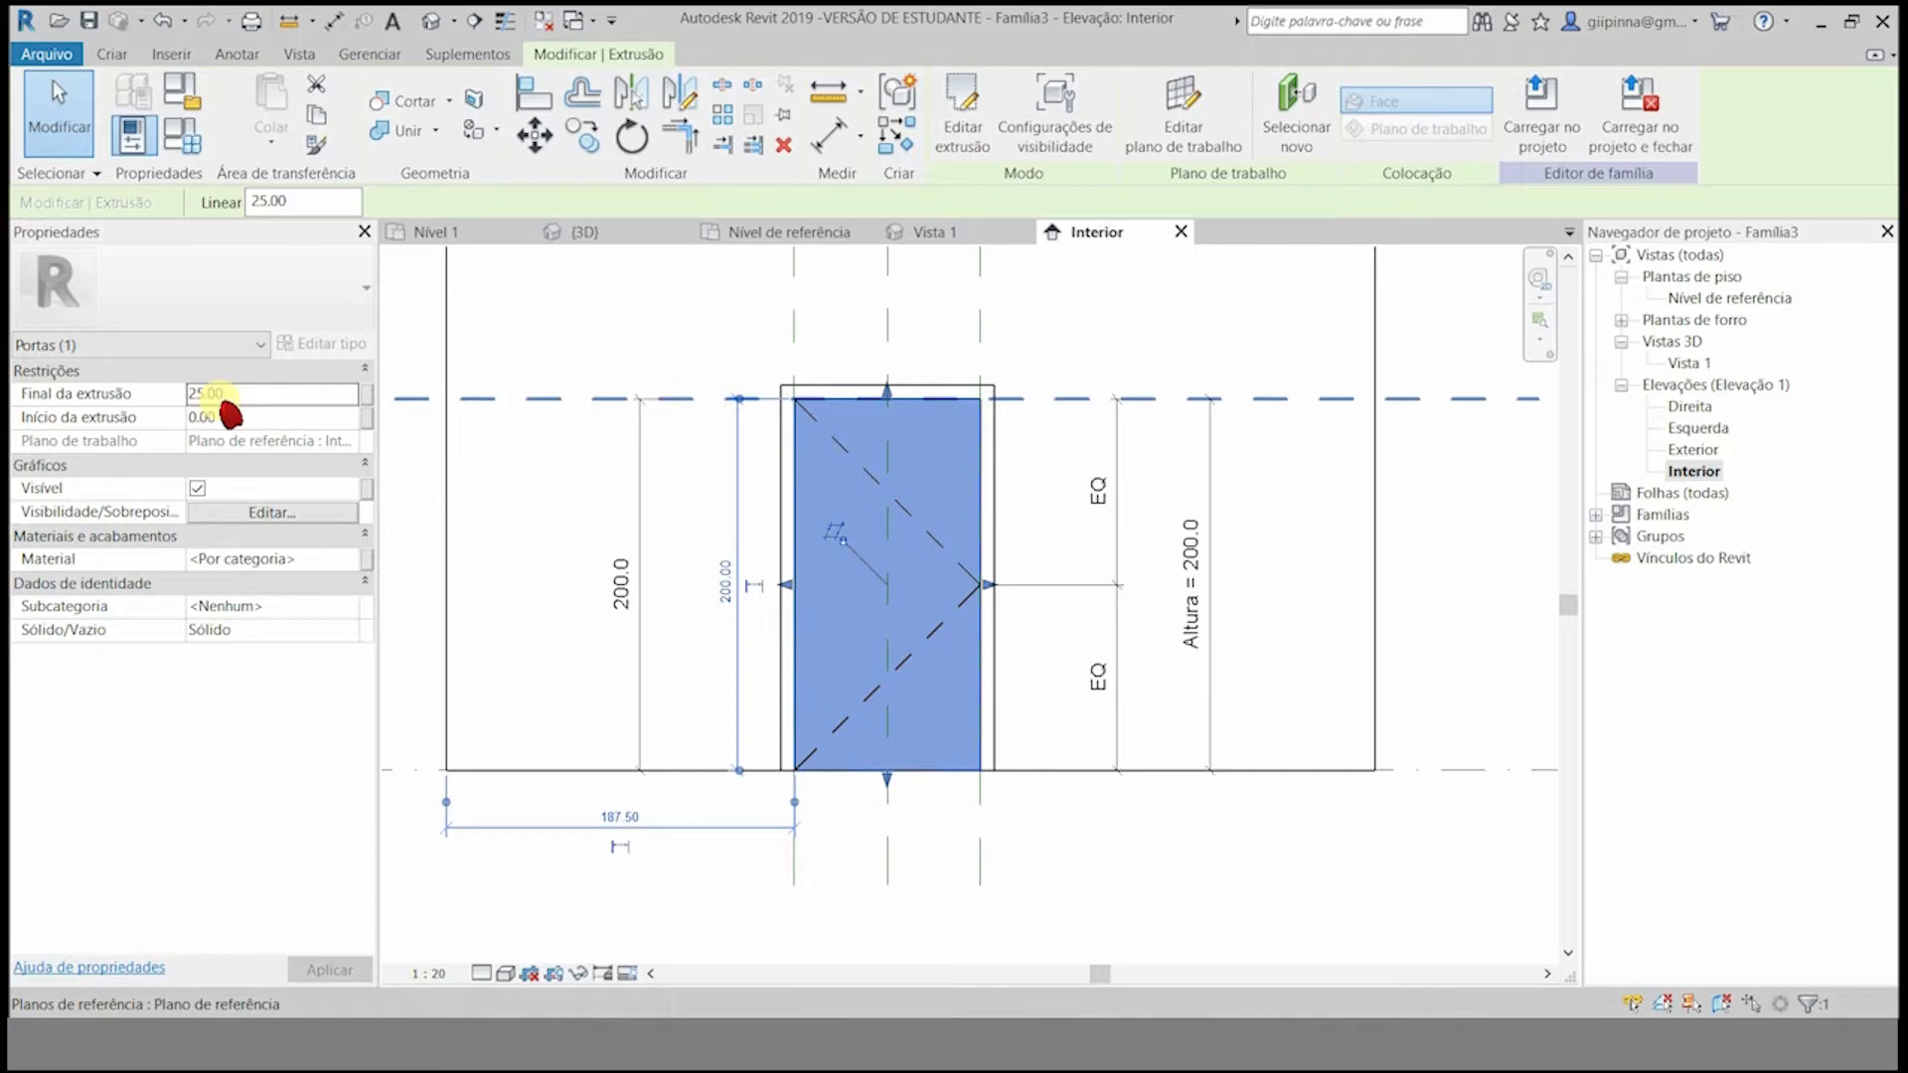
- In the Nível de referência floor plan, set the door panel's extrusion end to -3.50
{"action": "double_click", "coordinate": [1698, 300]}
{"action": "scroll", "coordinate": [1321, 695], "scroll_direction": "up", "scroll_amount": 2}
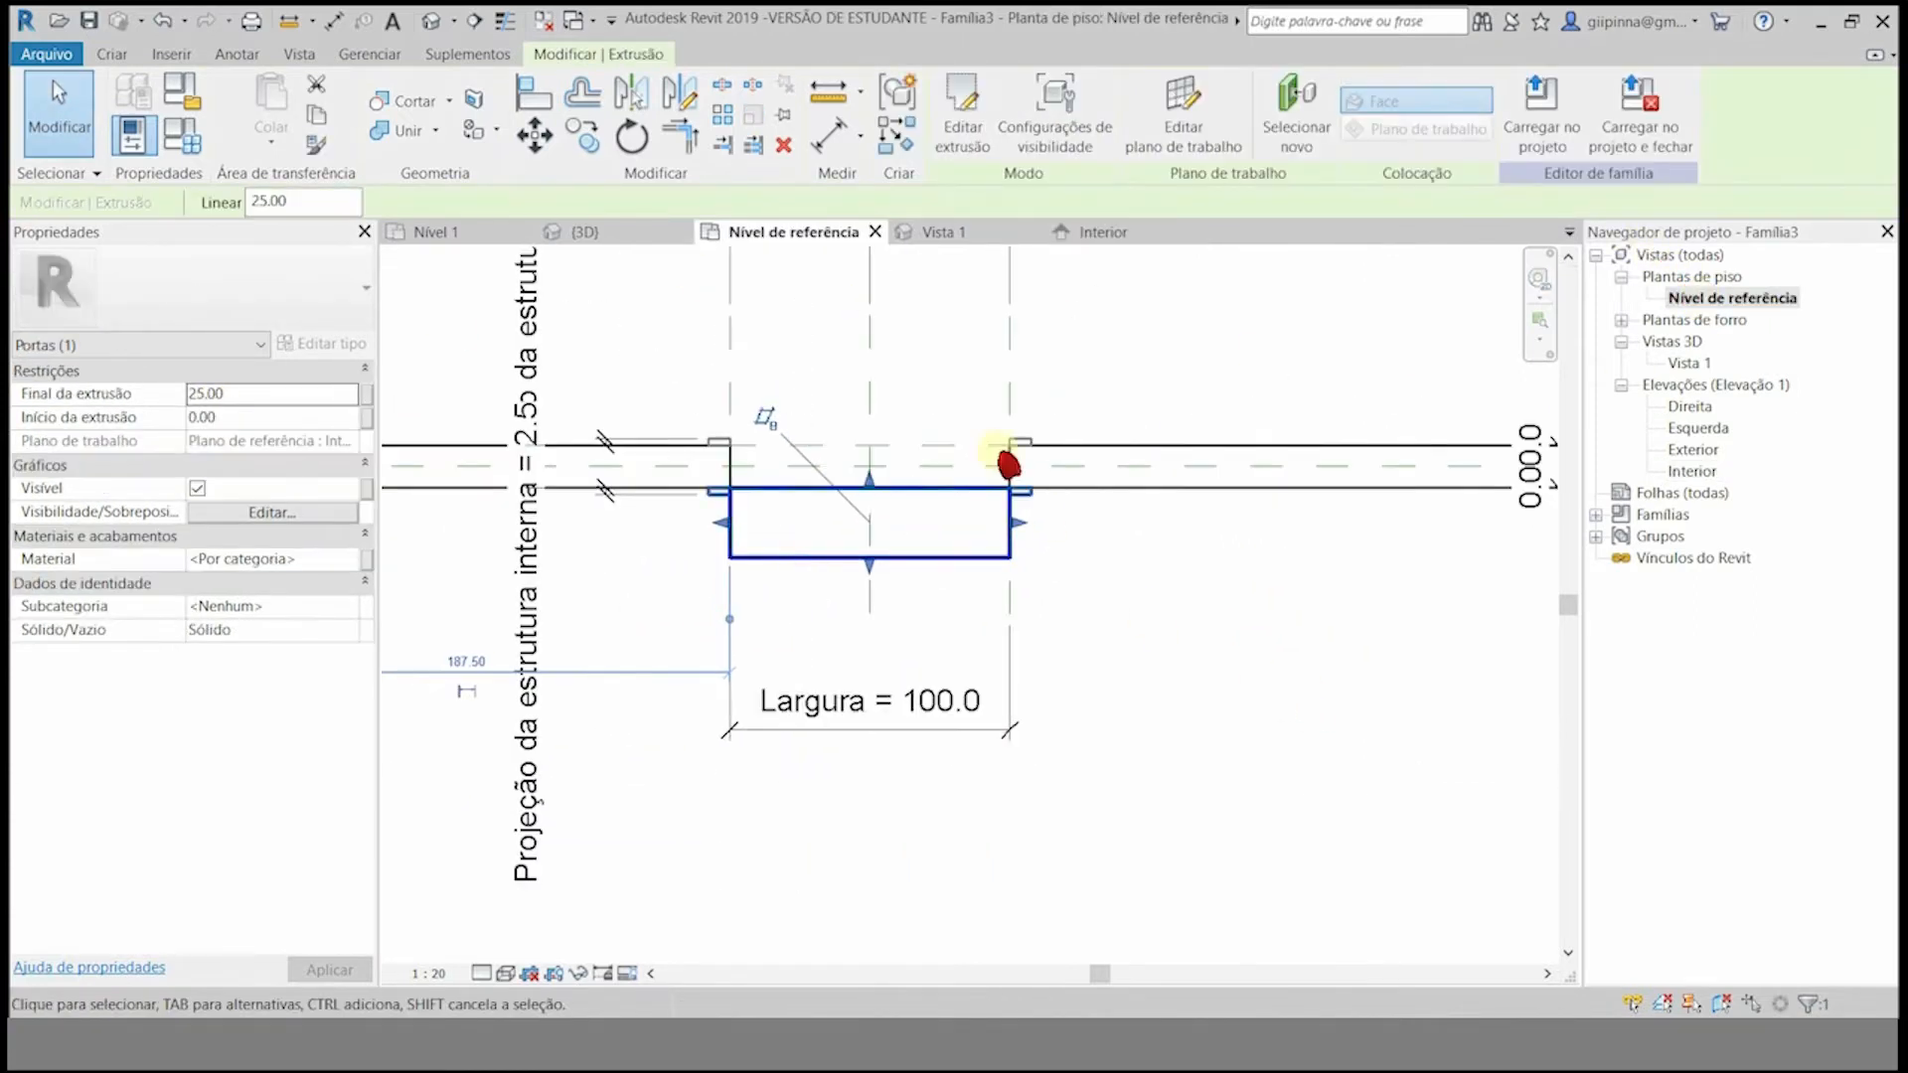
{"action": "scroll", "coordinate": [652, 374], "scroll_direction": "up", "scroll_amount": 2}
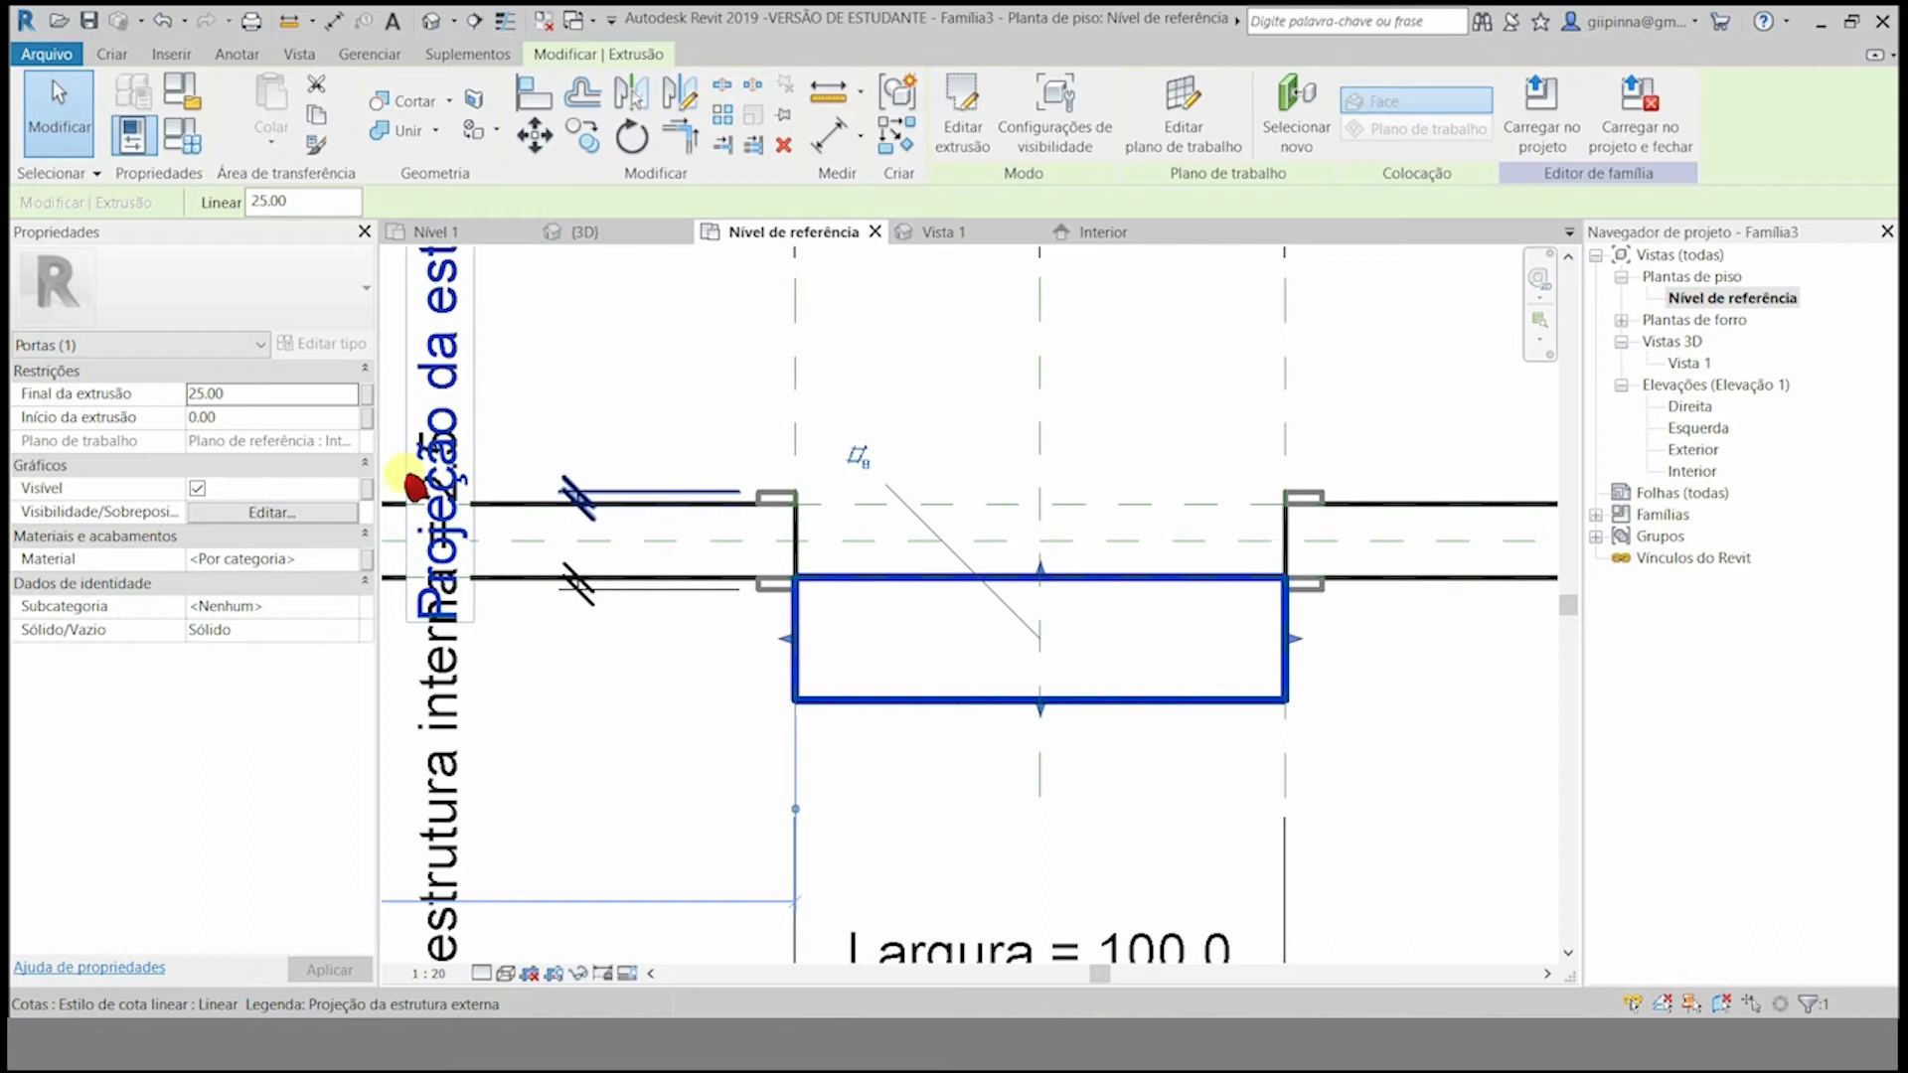
{"action": "key", "text": "Escape"}
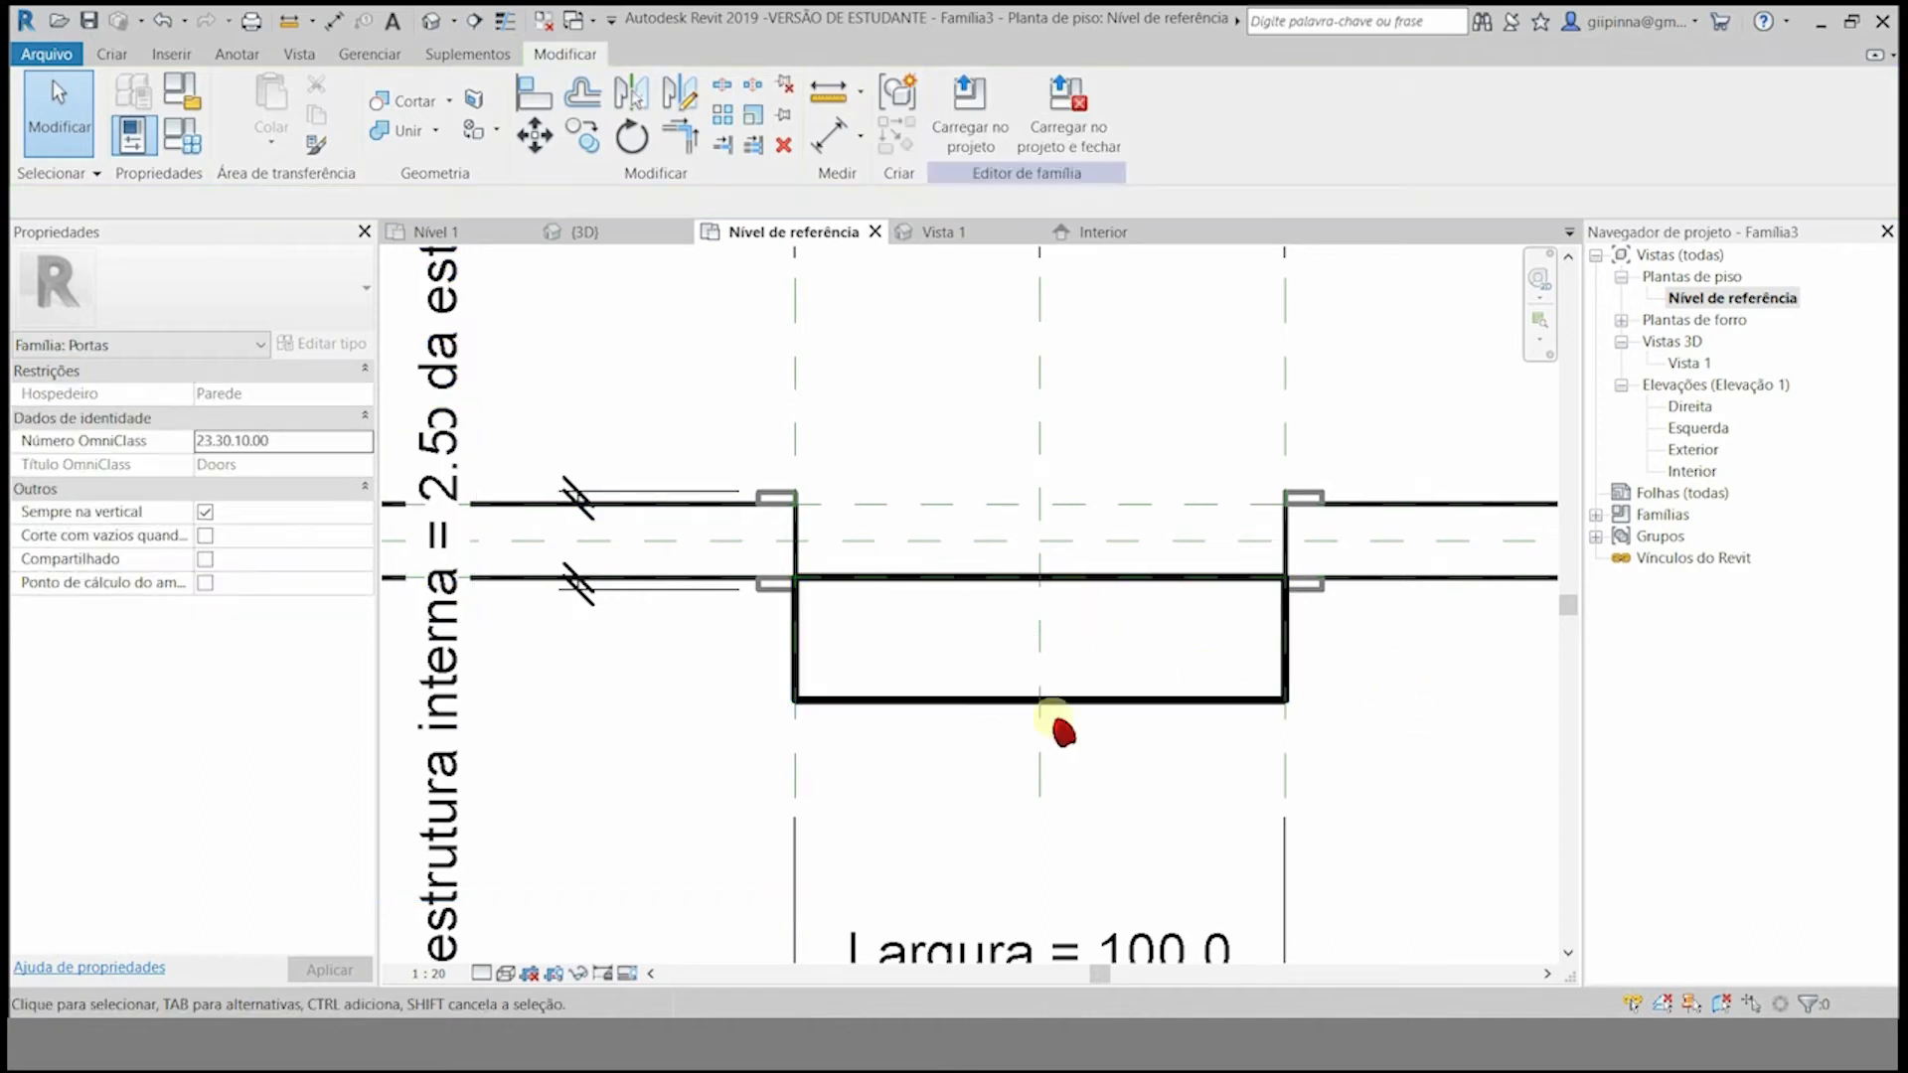
{"action": "left_click", "coordinate": [1103, 701]}
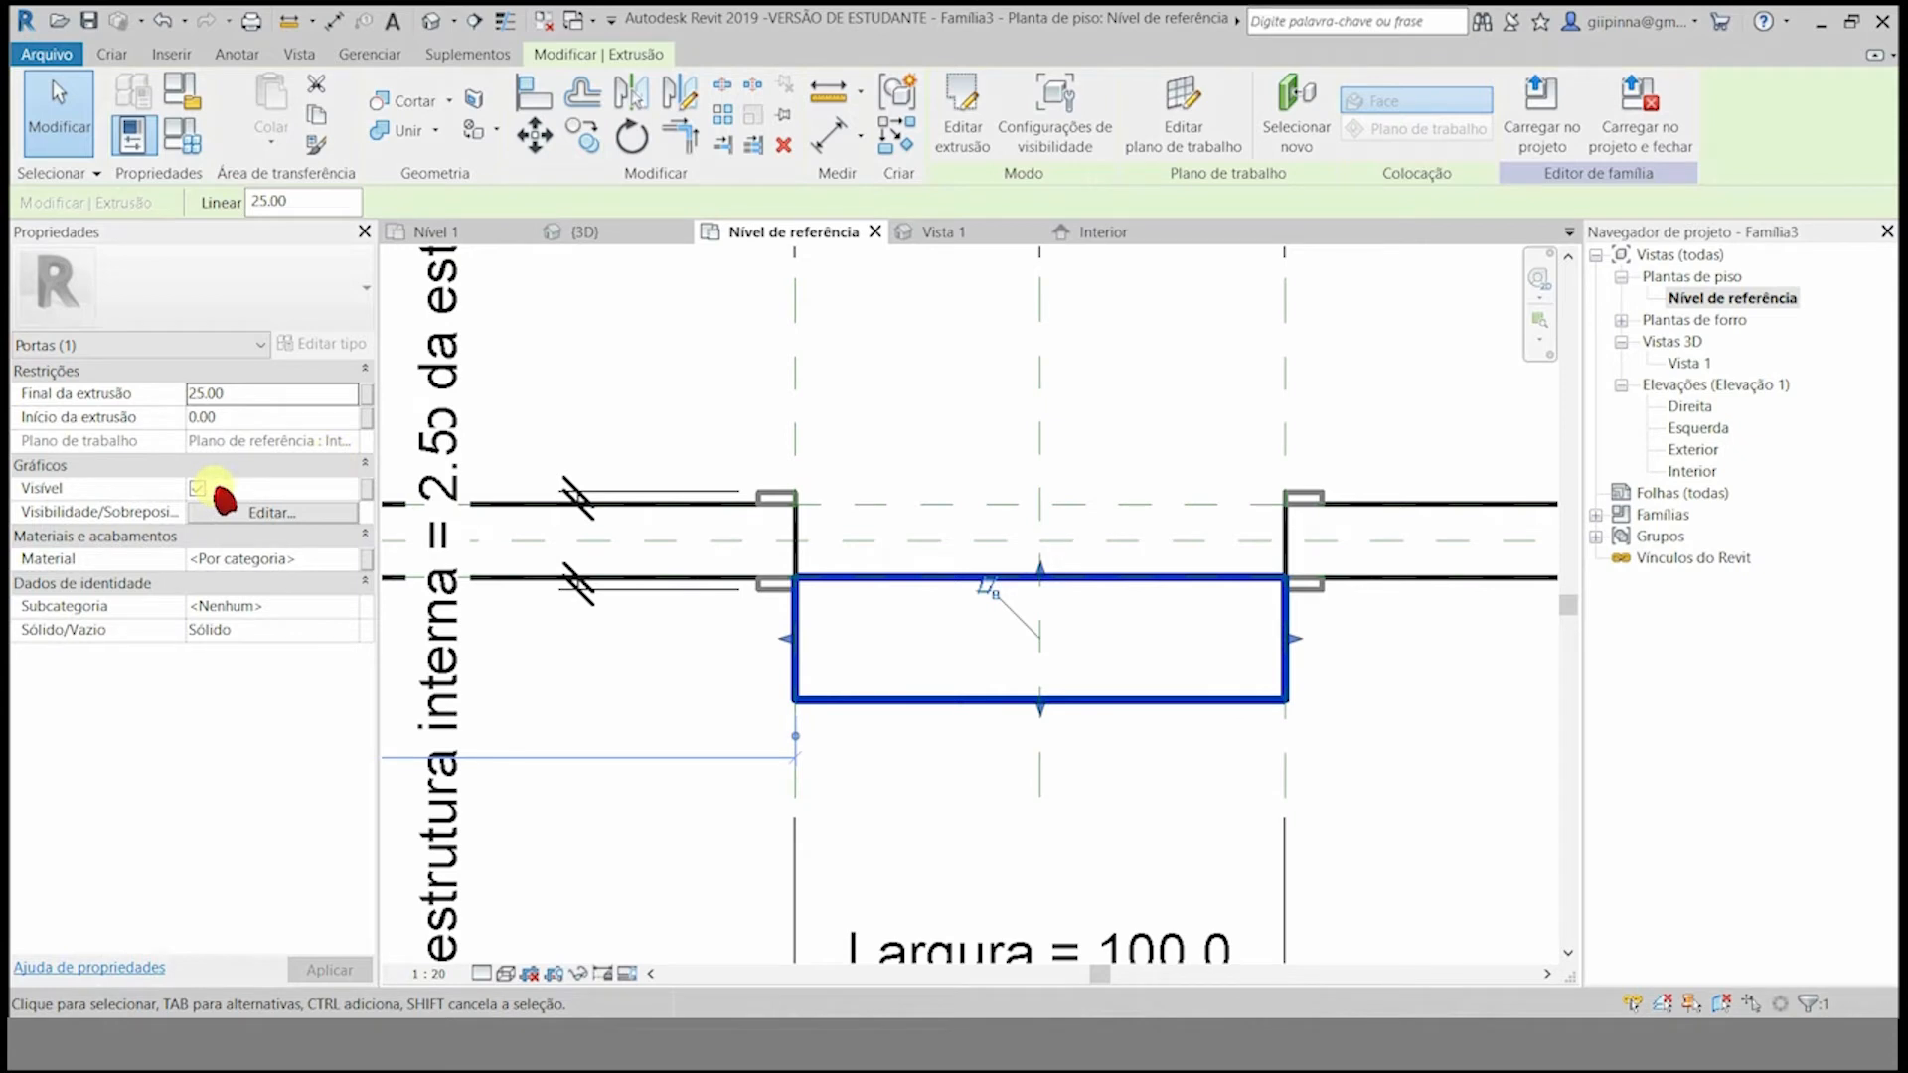
{"action": "left_click", "coordinate": [246, 394]}
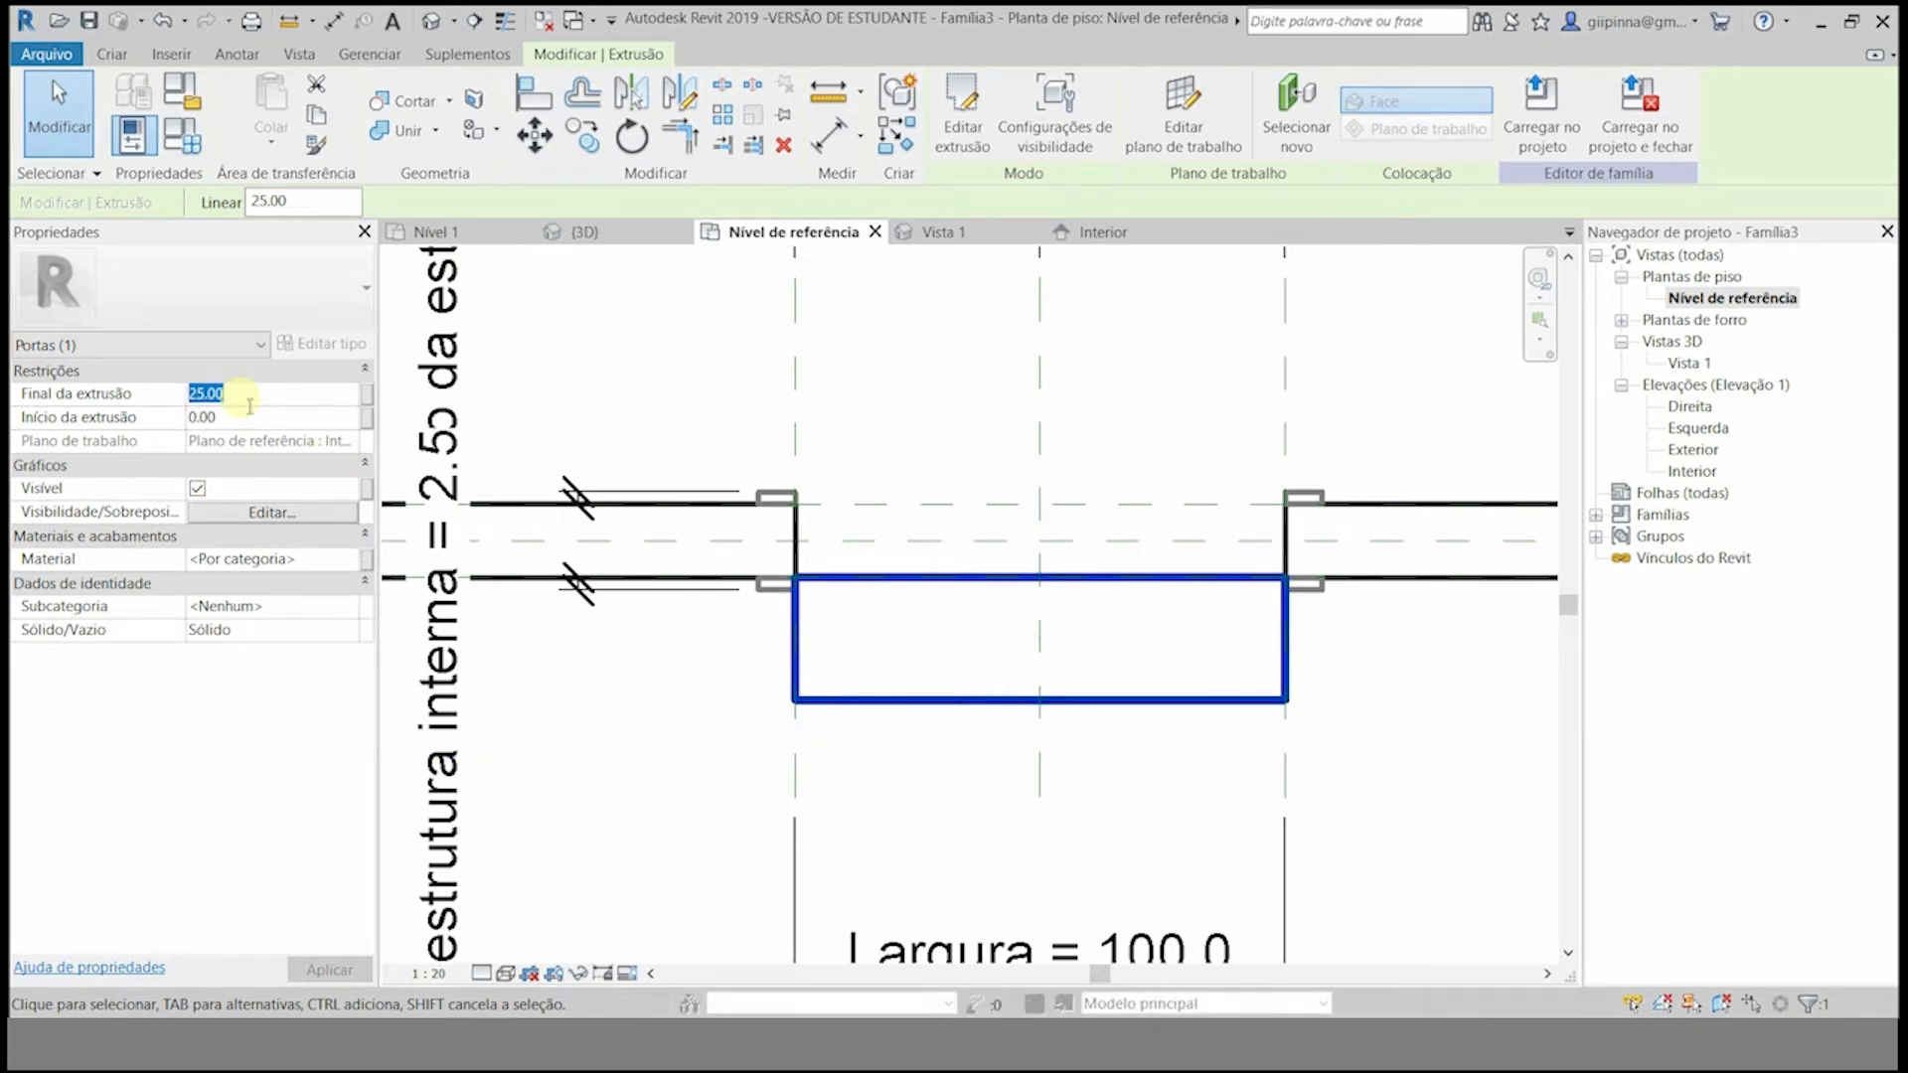
{"action": "type", "text": "-3.50"}
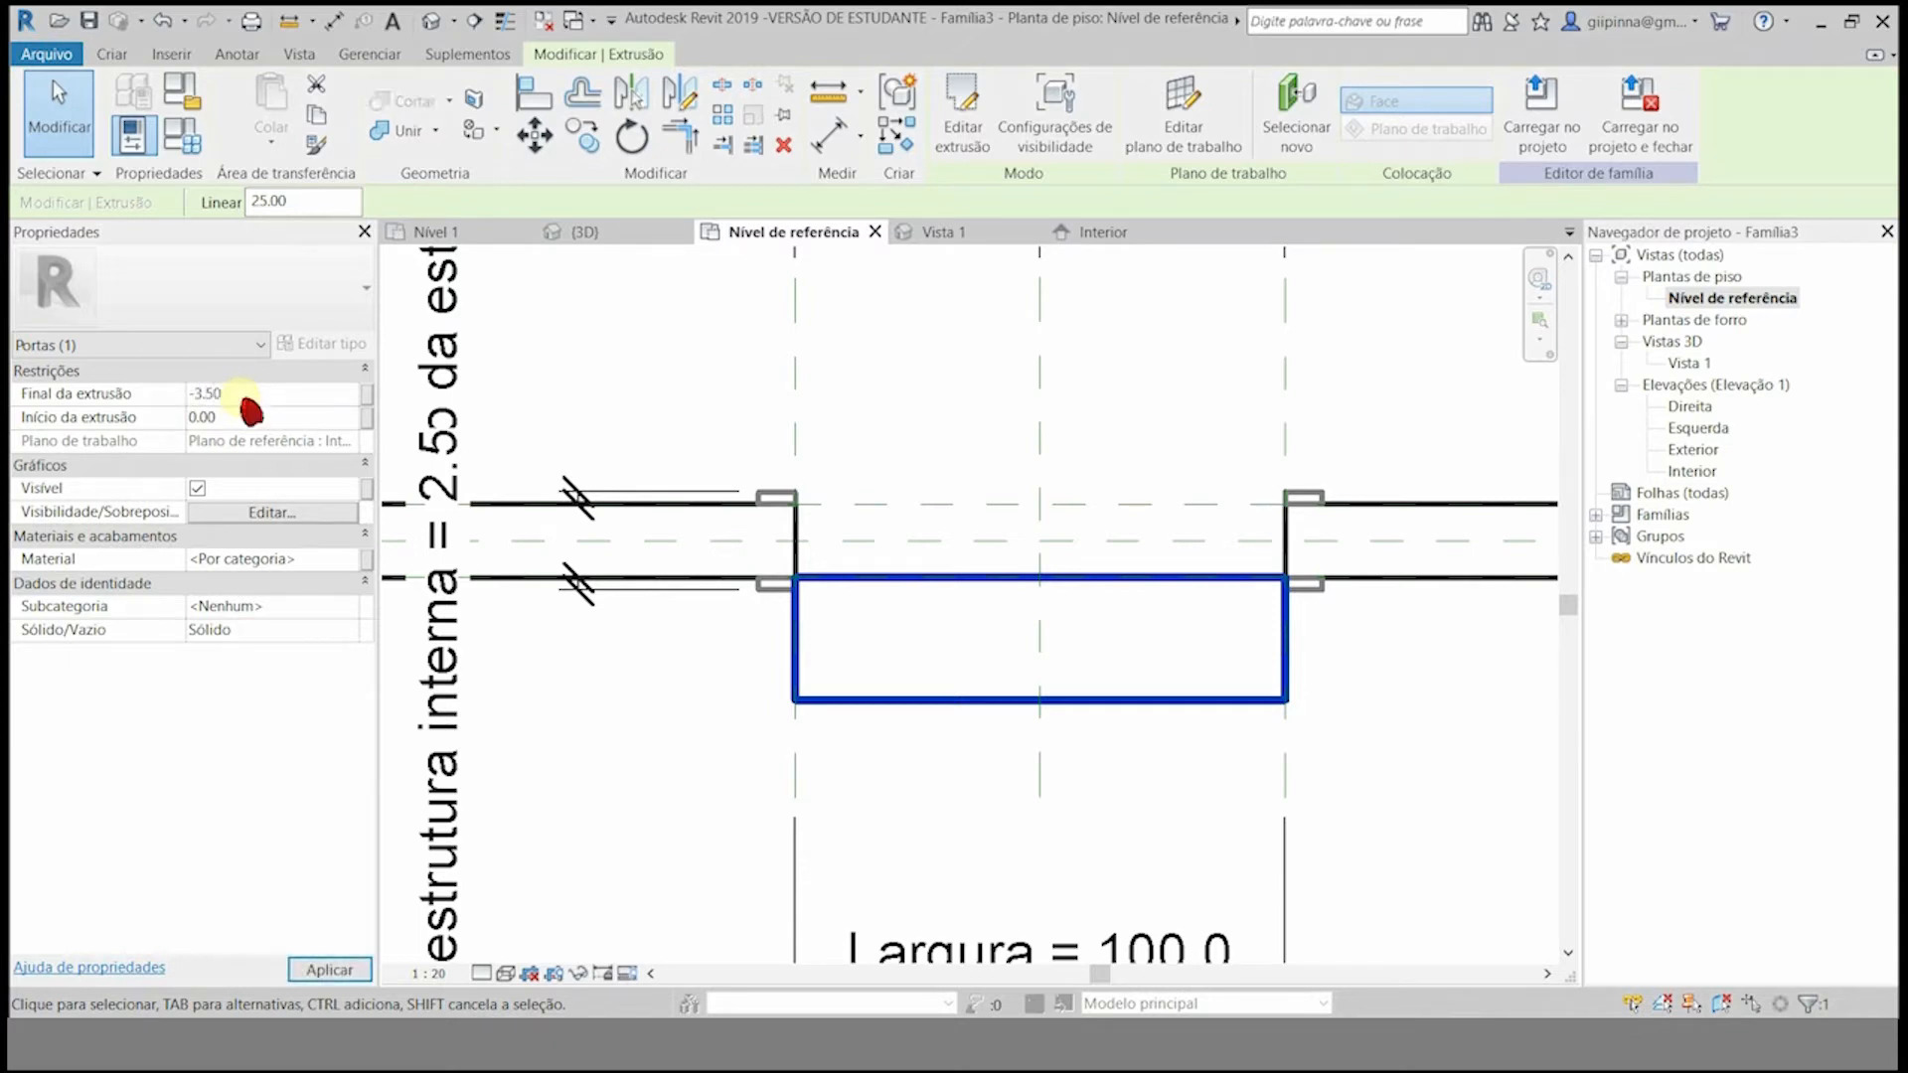
{"action": "left_click", "coordinate": [329, 969]}
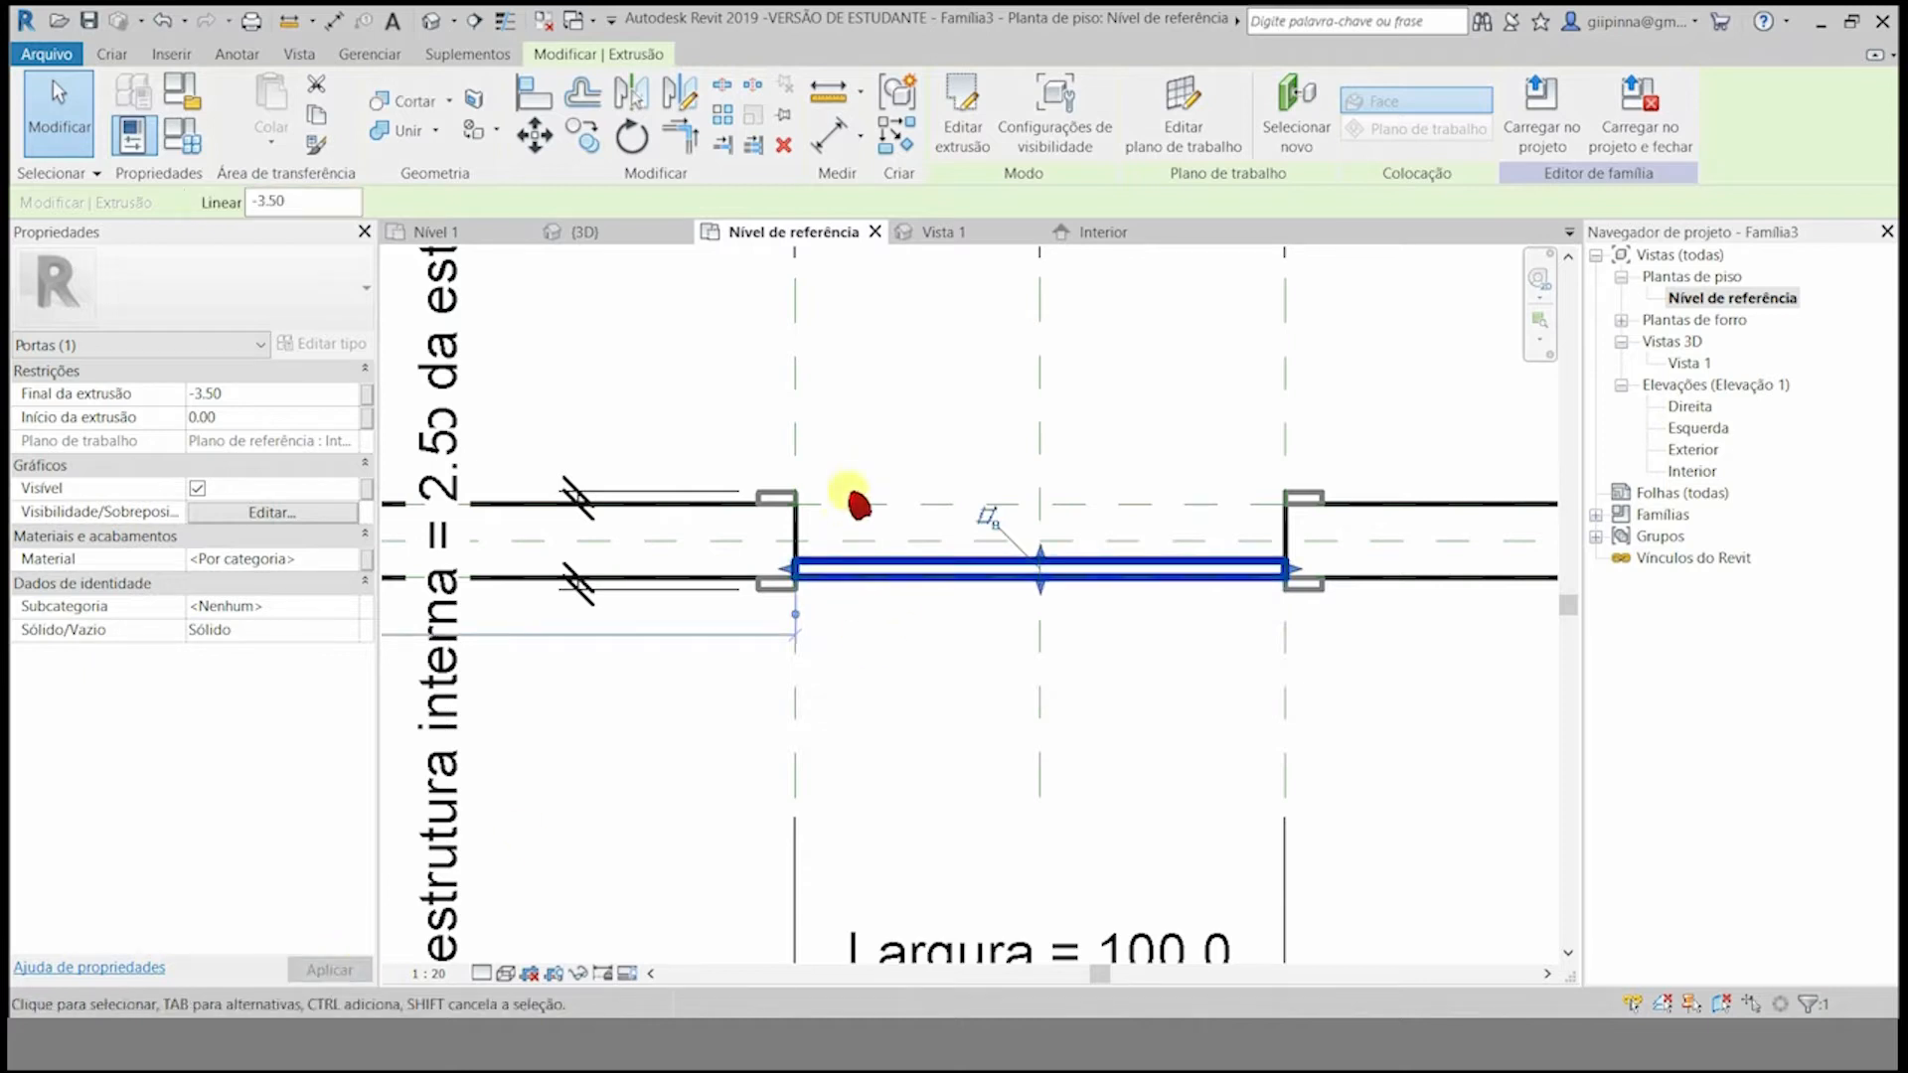
- Add an aligned dimension across the door panel's thickness in the floor plan
{"action": "left_click", "coordinate": [914, 408]}
{"action": "left_click", "coordinate": [334, 20]}
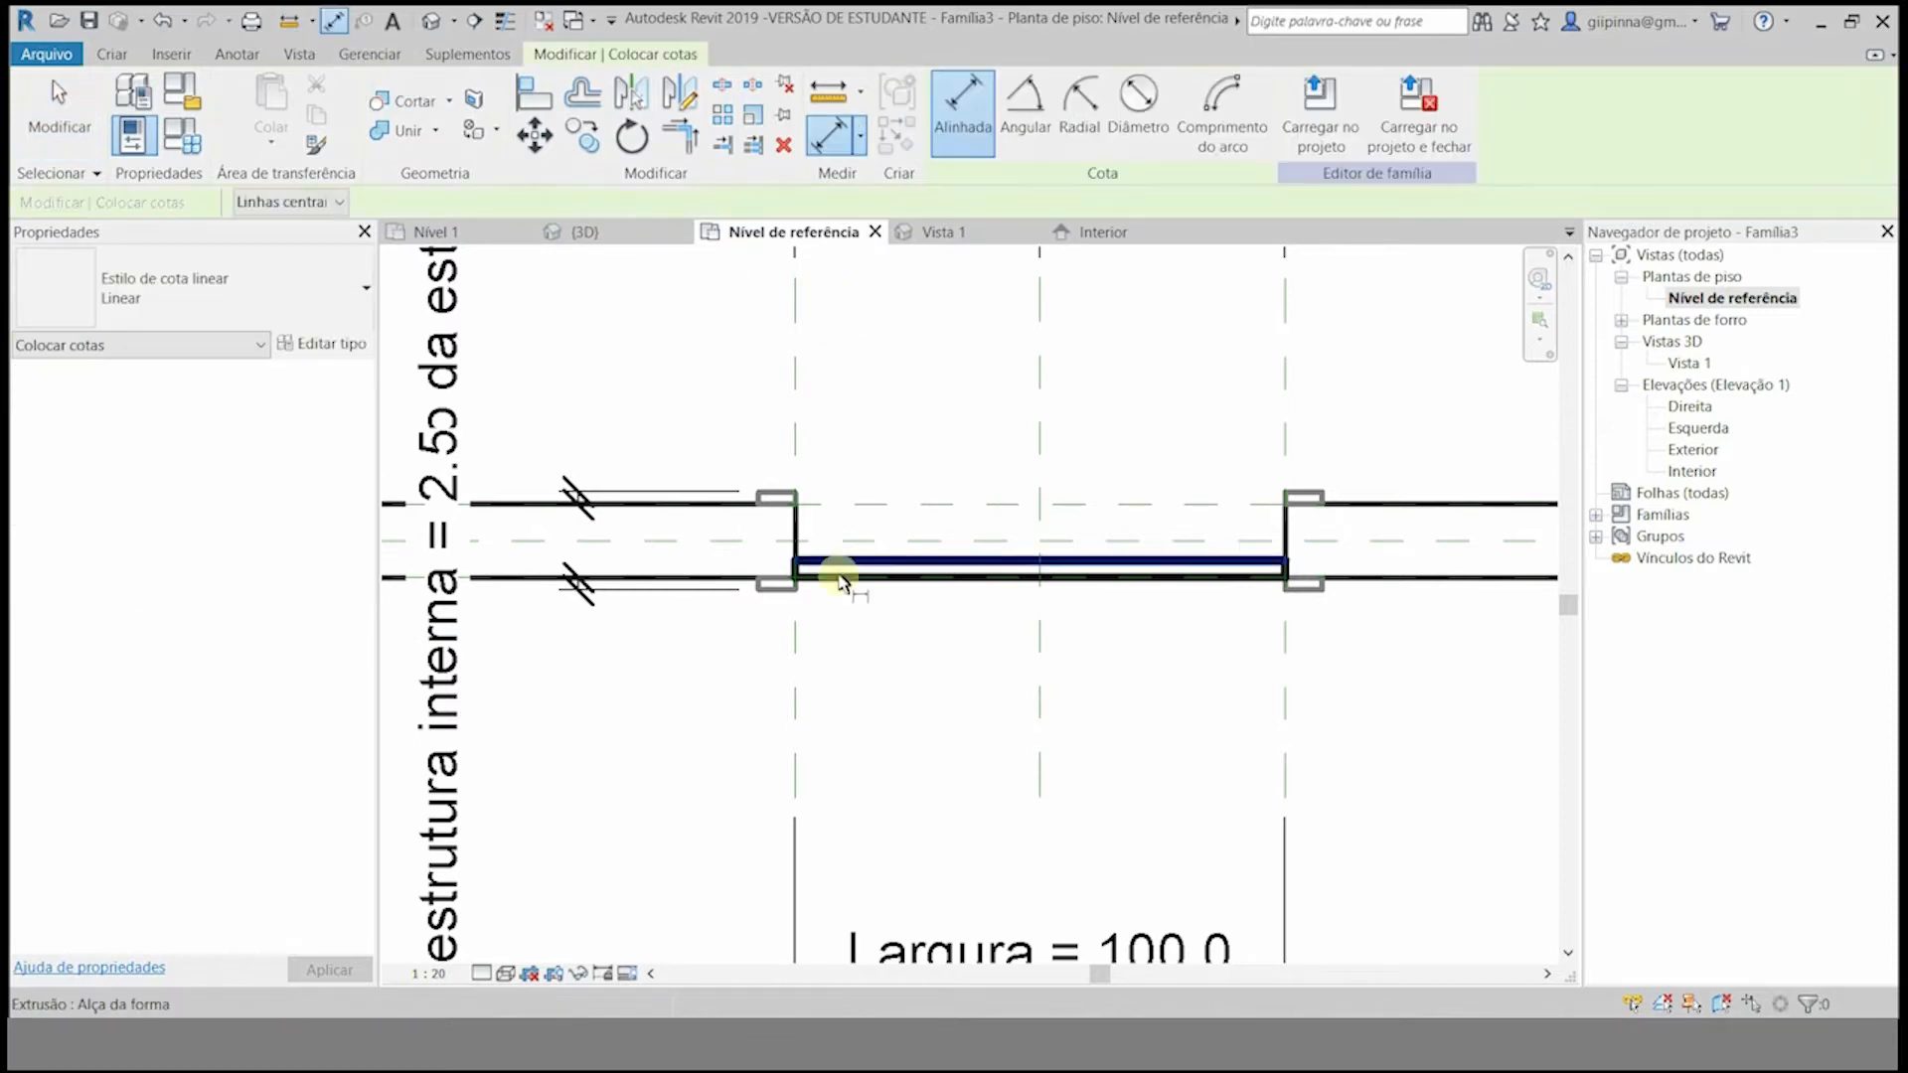
{"action": "left_click", "coordinate": [872, 582]}
{"action": "left_click", "coordinate": [884, 562]}
{"action": "left_click", "coordinate": [947, 433]}
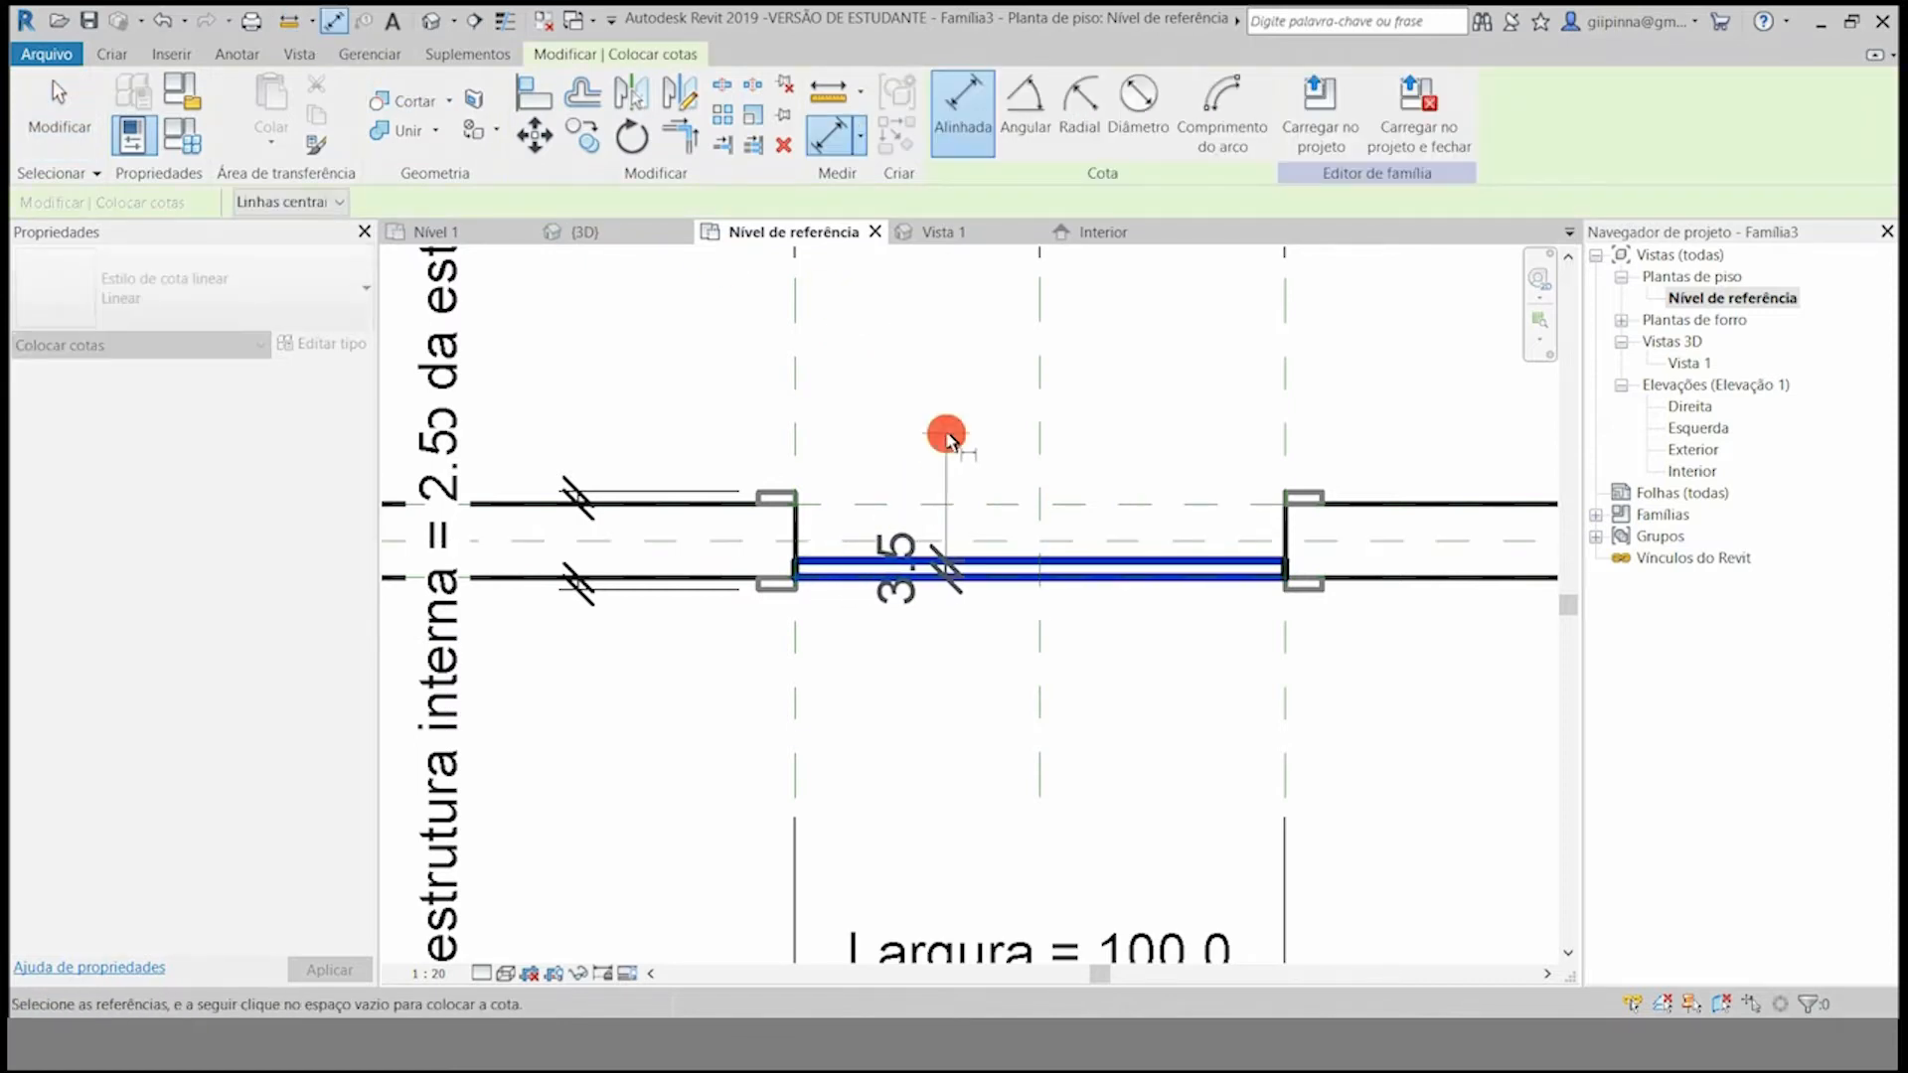
{"action": "left_click", "coordinate": [60, 114]}
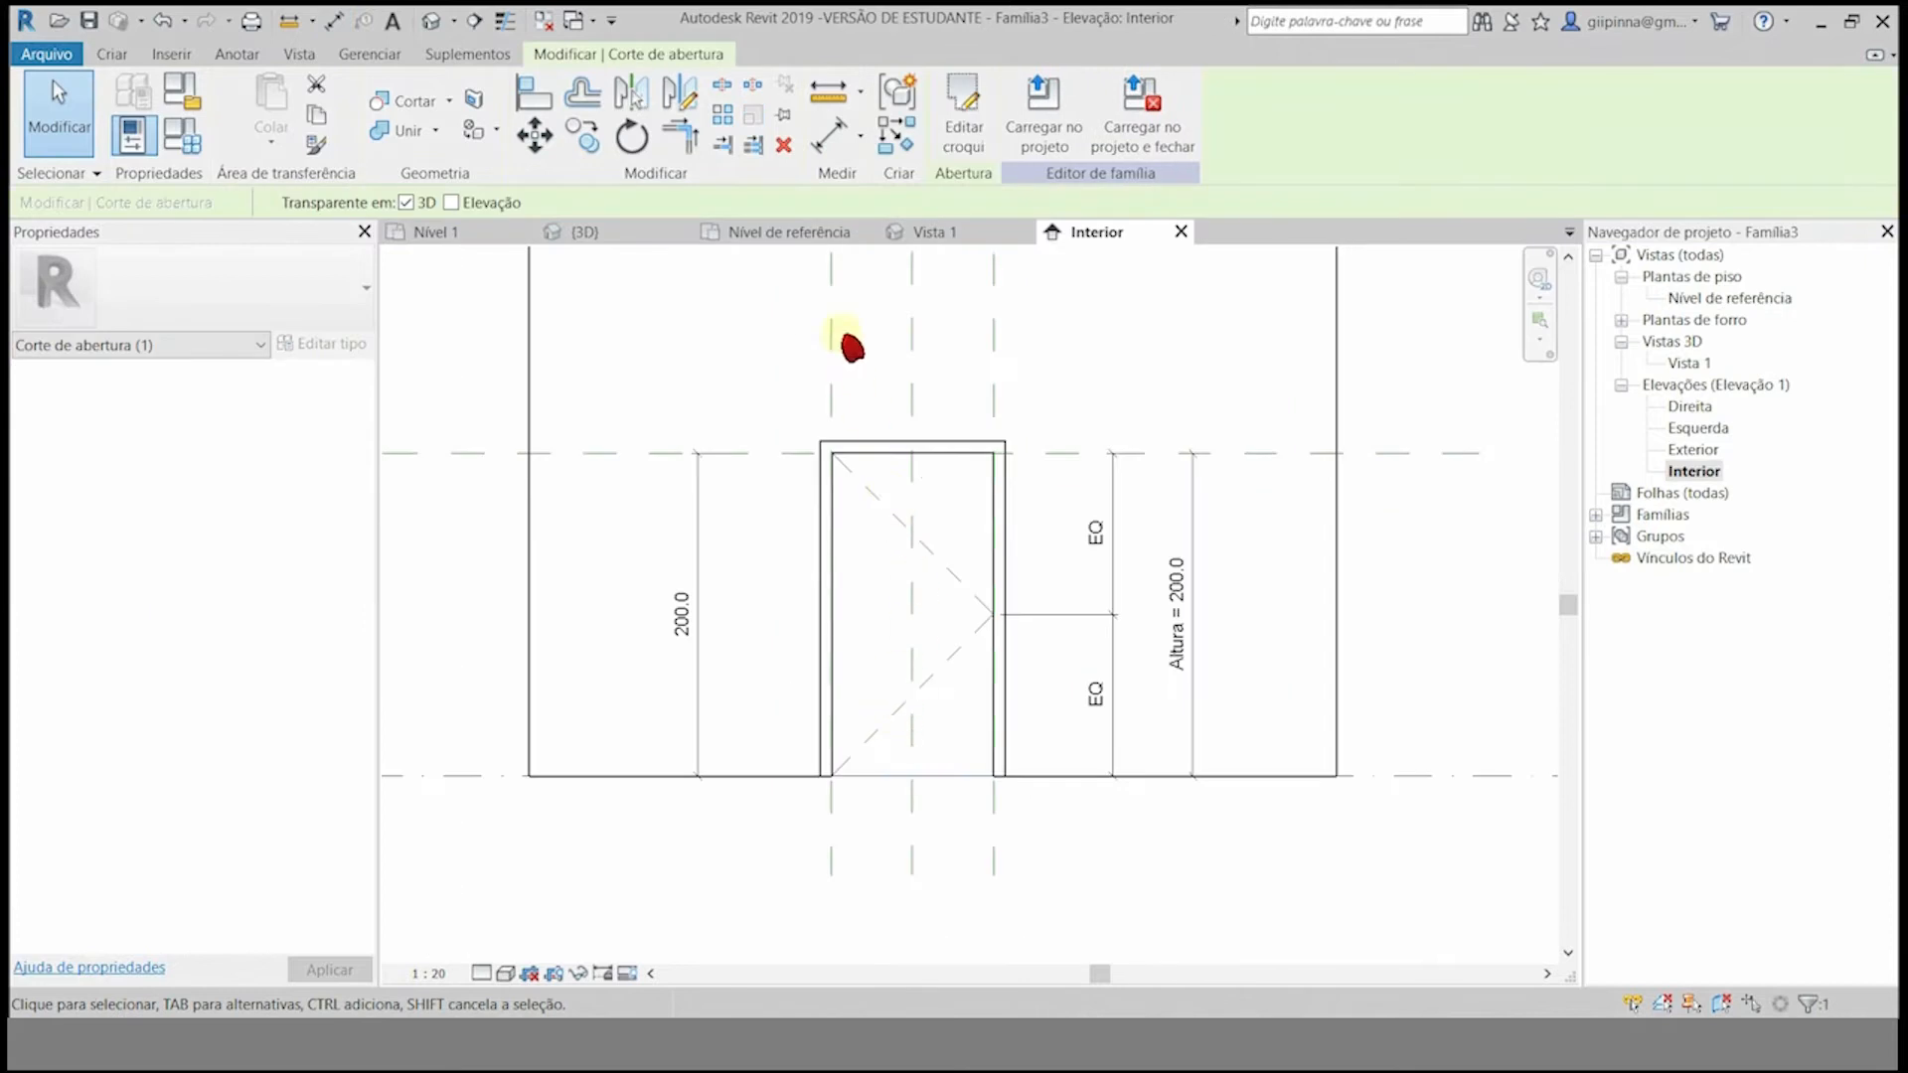
- Turn off the door panel's visibility for Planta/planta de forro and for when it is cut in those plan views
{"action": "double_click", "coordinate": [1712, 298]}
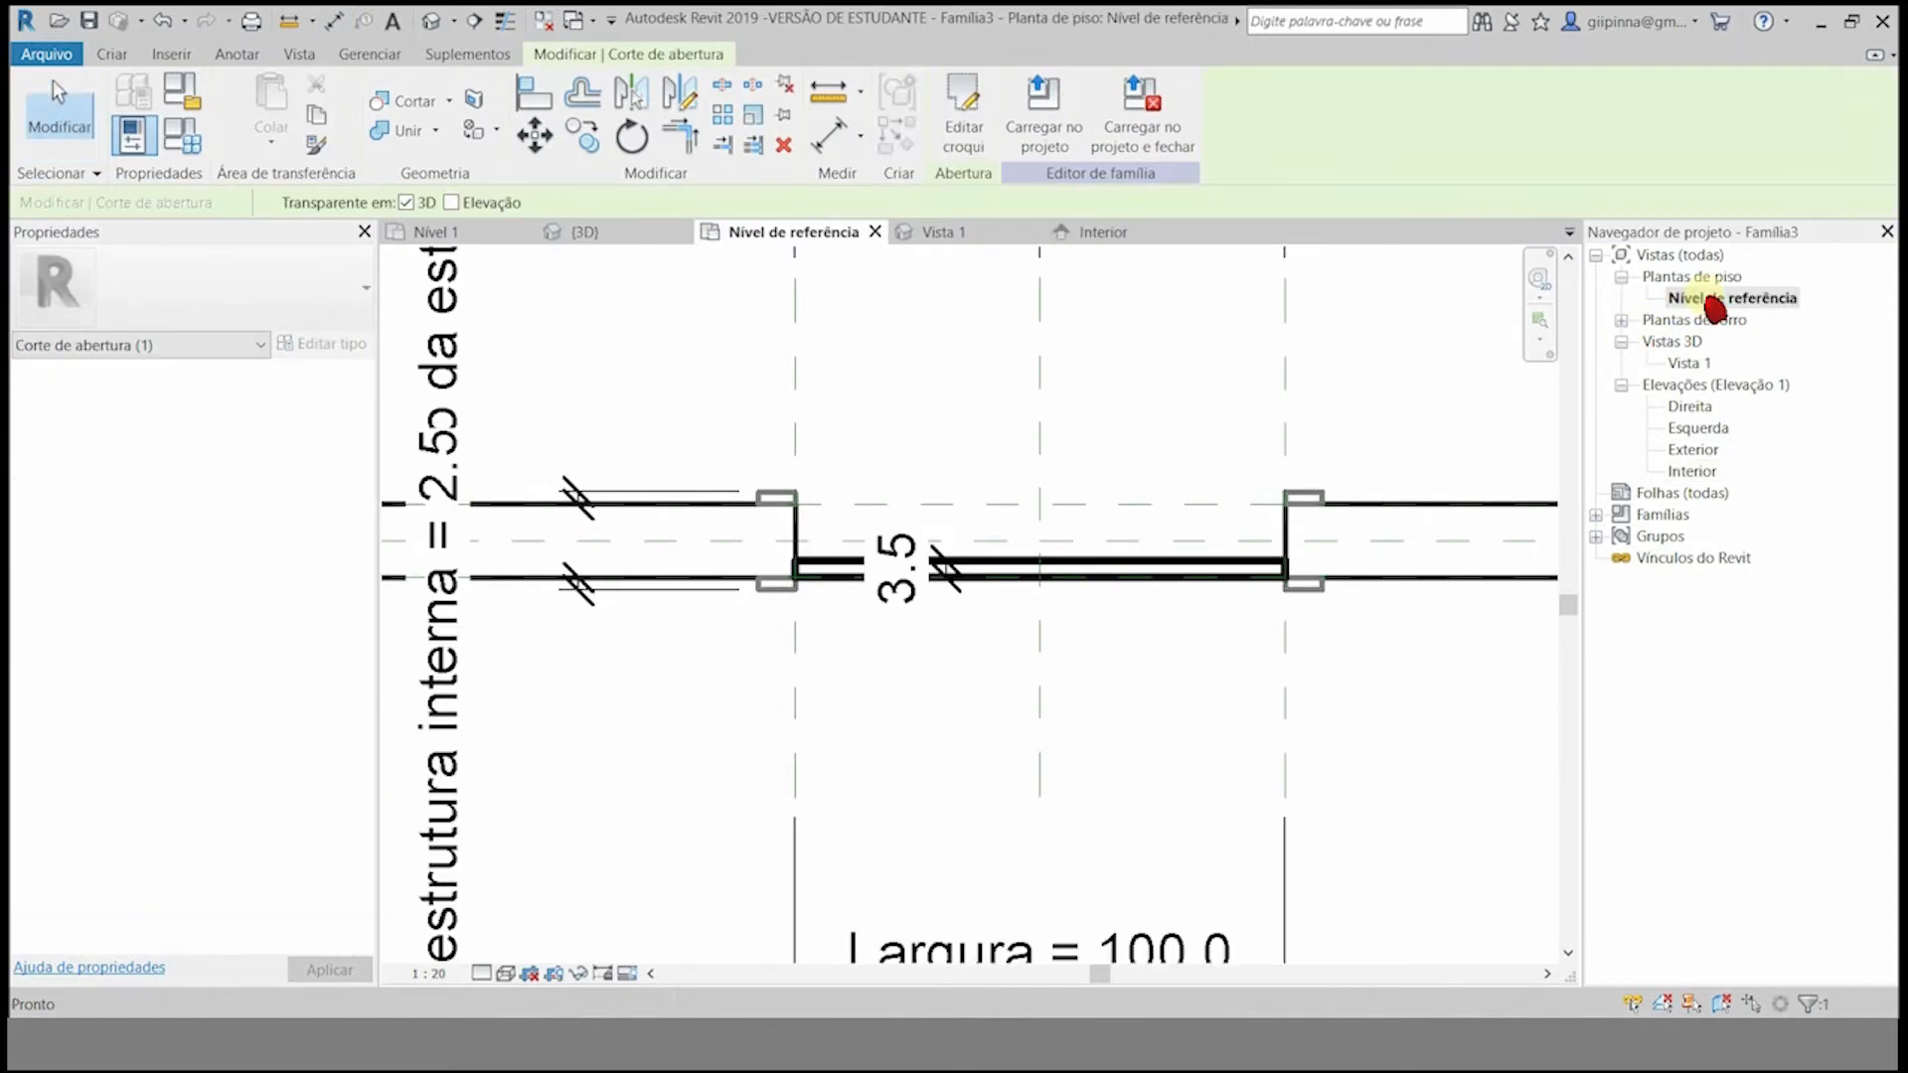
{"action": "scroll", "coordinate": [1152, 308], "scroll_direction": "down", "scroll_amount": 2}
{"action": "left_click", "coordinate": [1124, 473]}
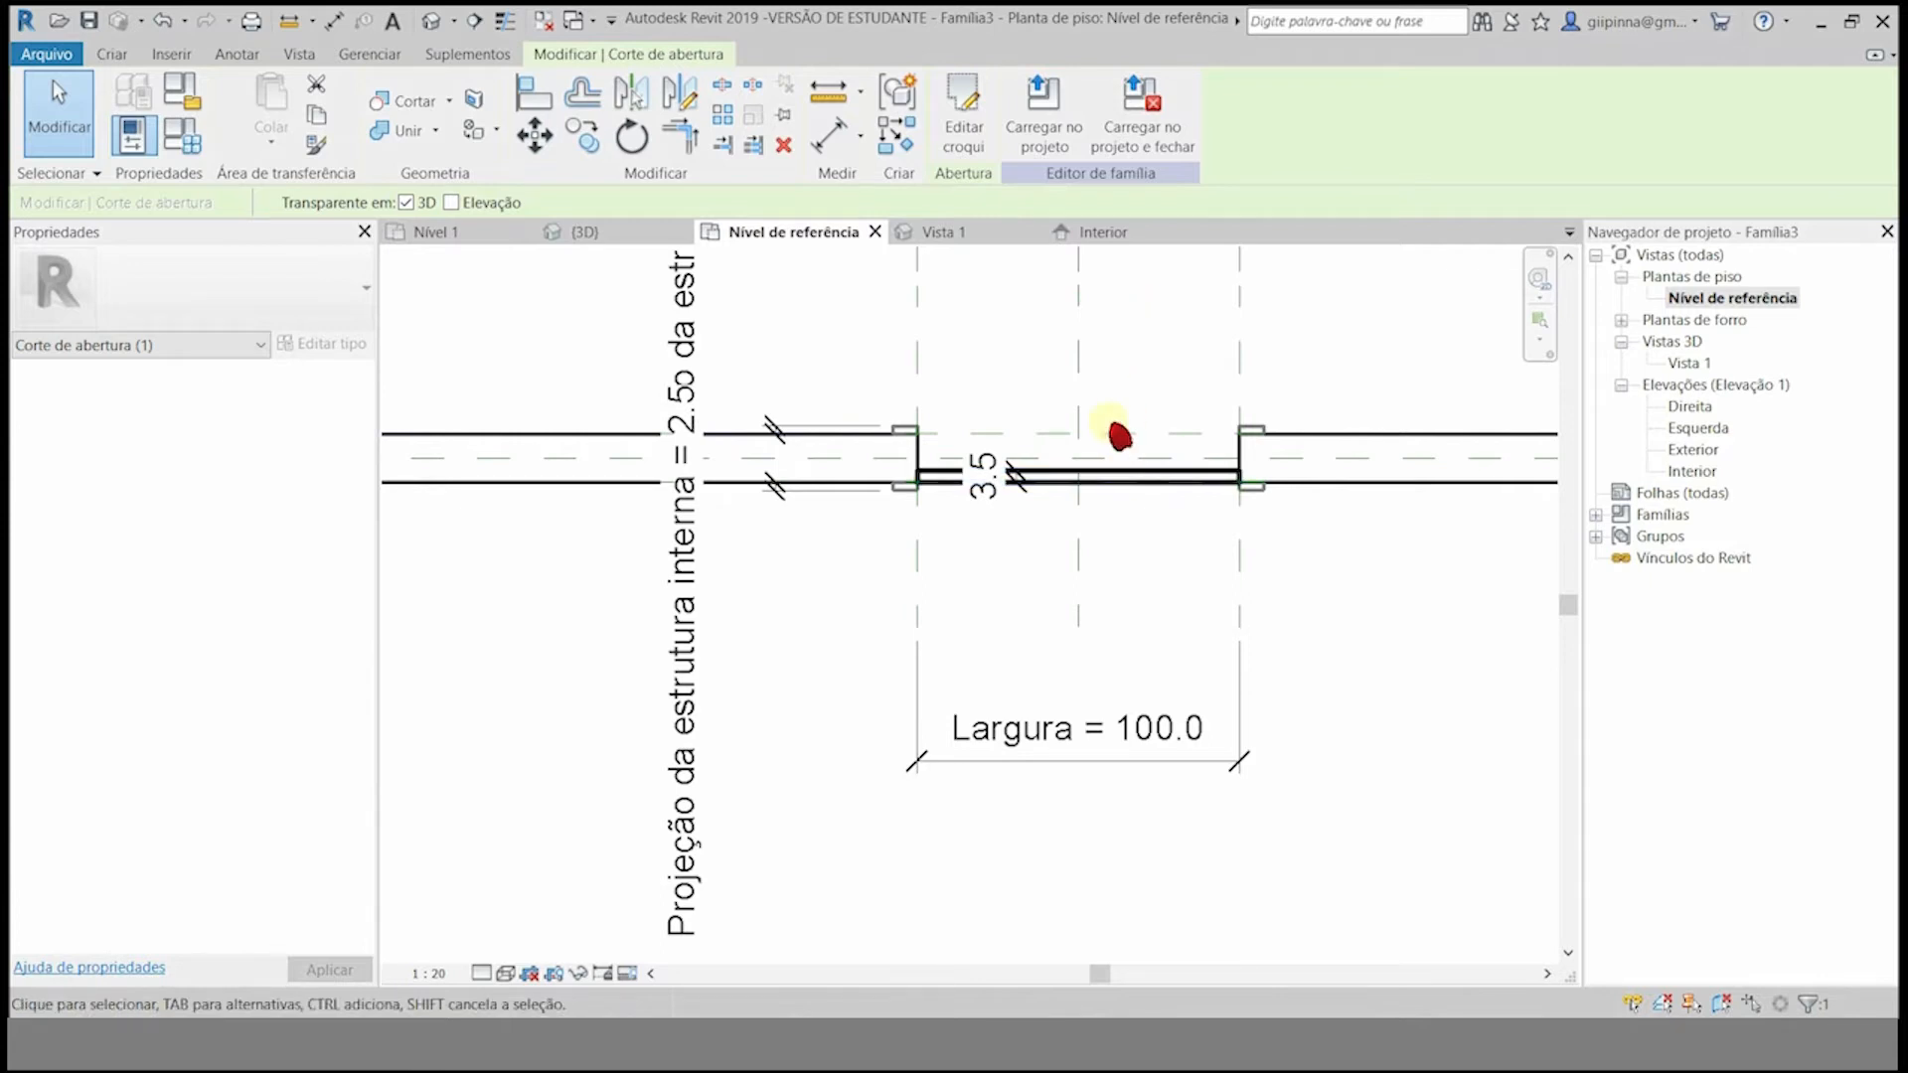
{"action": "left_click", "coordinate": [1116, 477]}
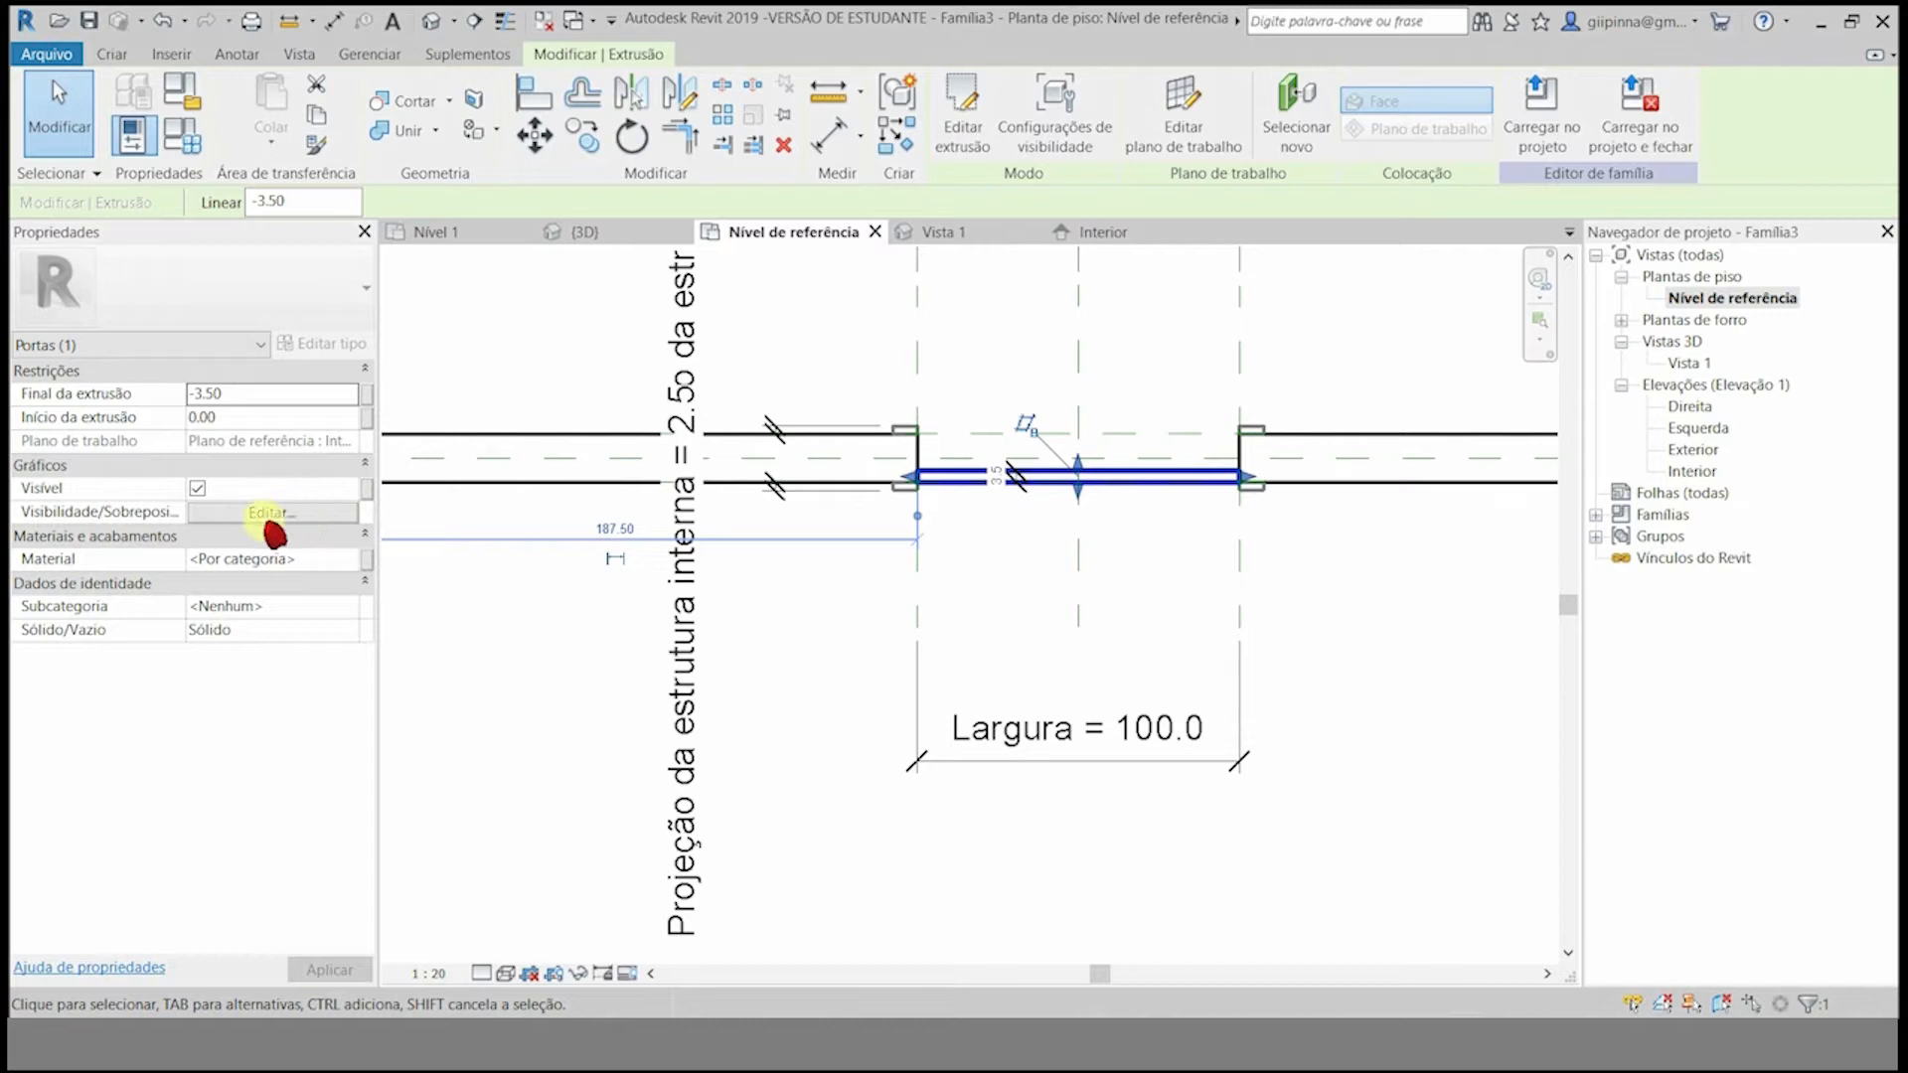
{"action": "left_click", "coordinate": [1029, 113]}
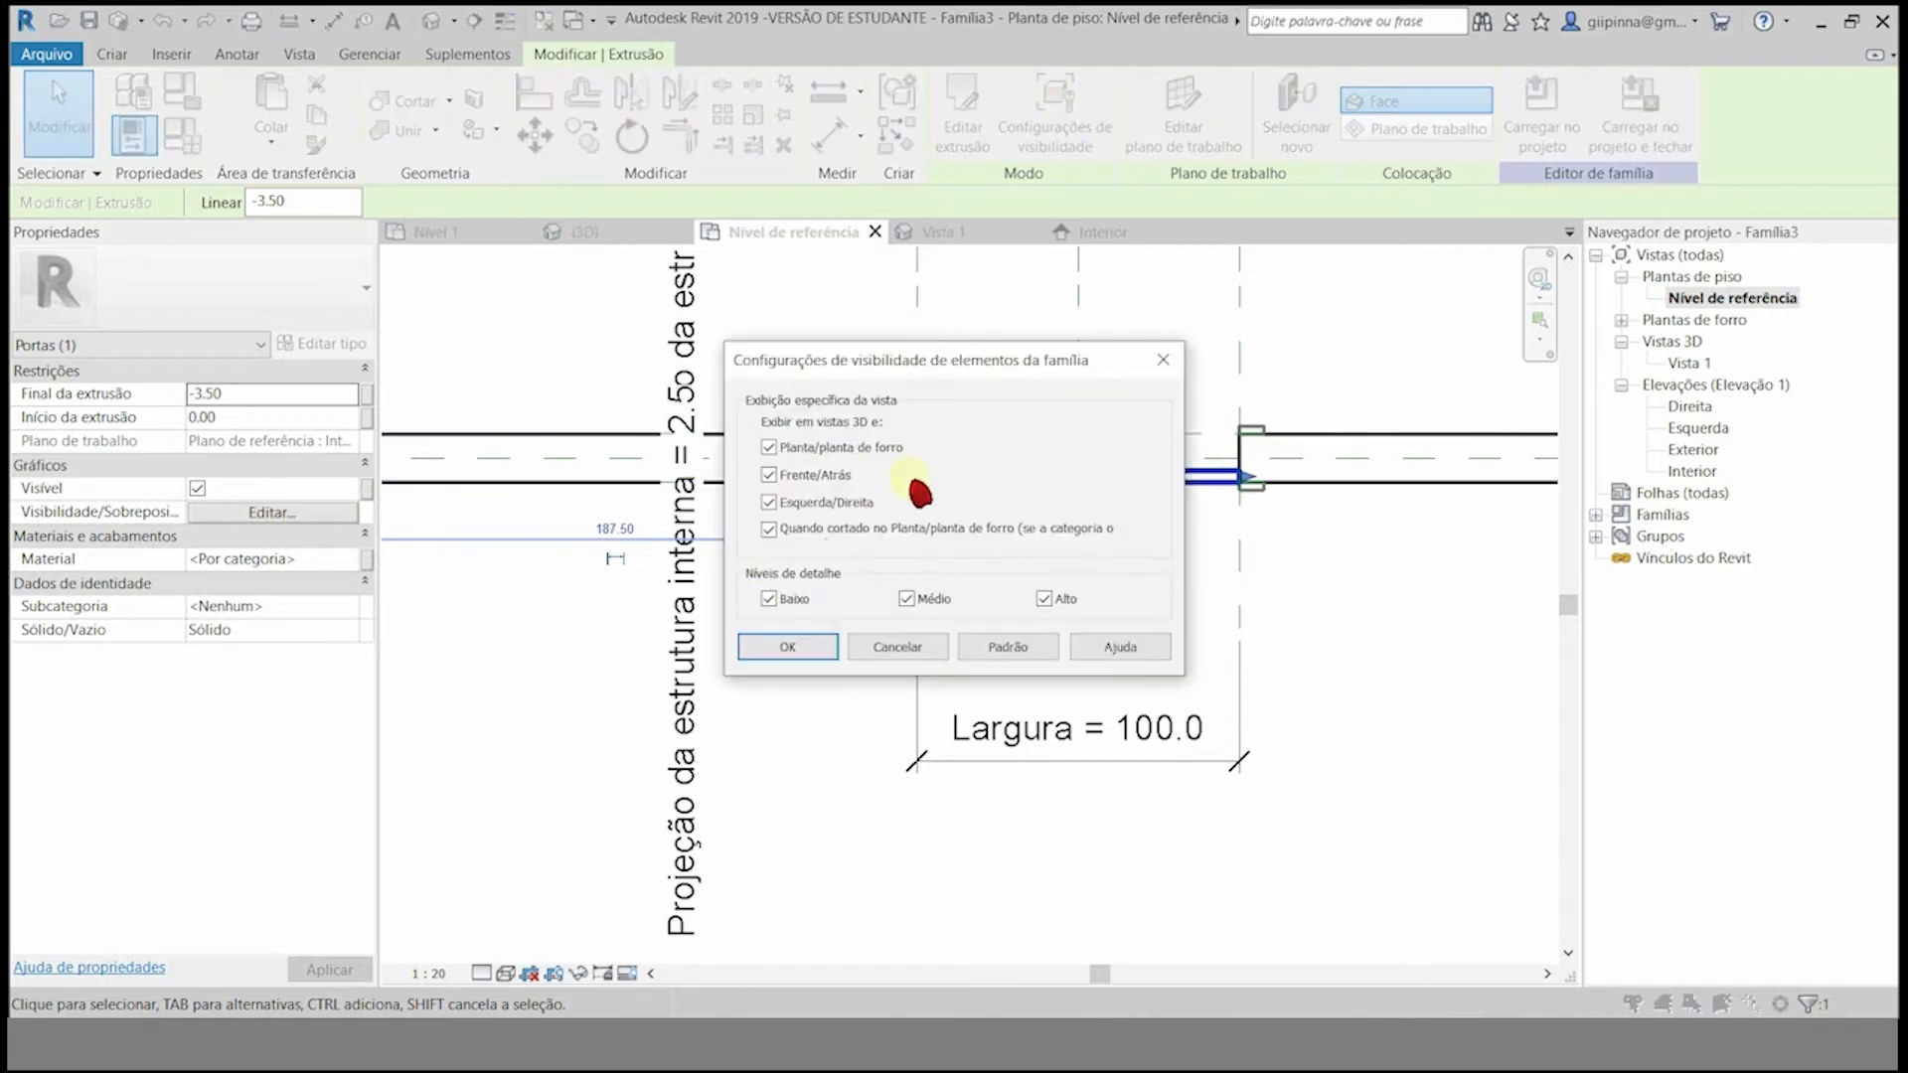
{"action": "left_click_drag", "start_coordinate": [1034, 373], "coordinate": [864, 333]}
{"action": "left_click", "coordinate": [600, 408]}
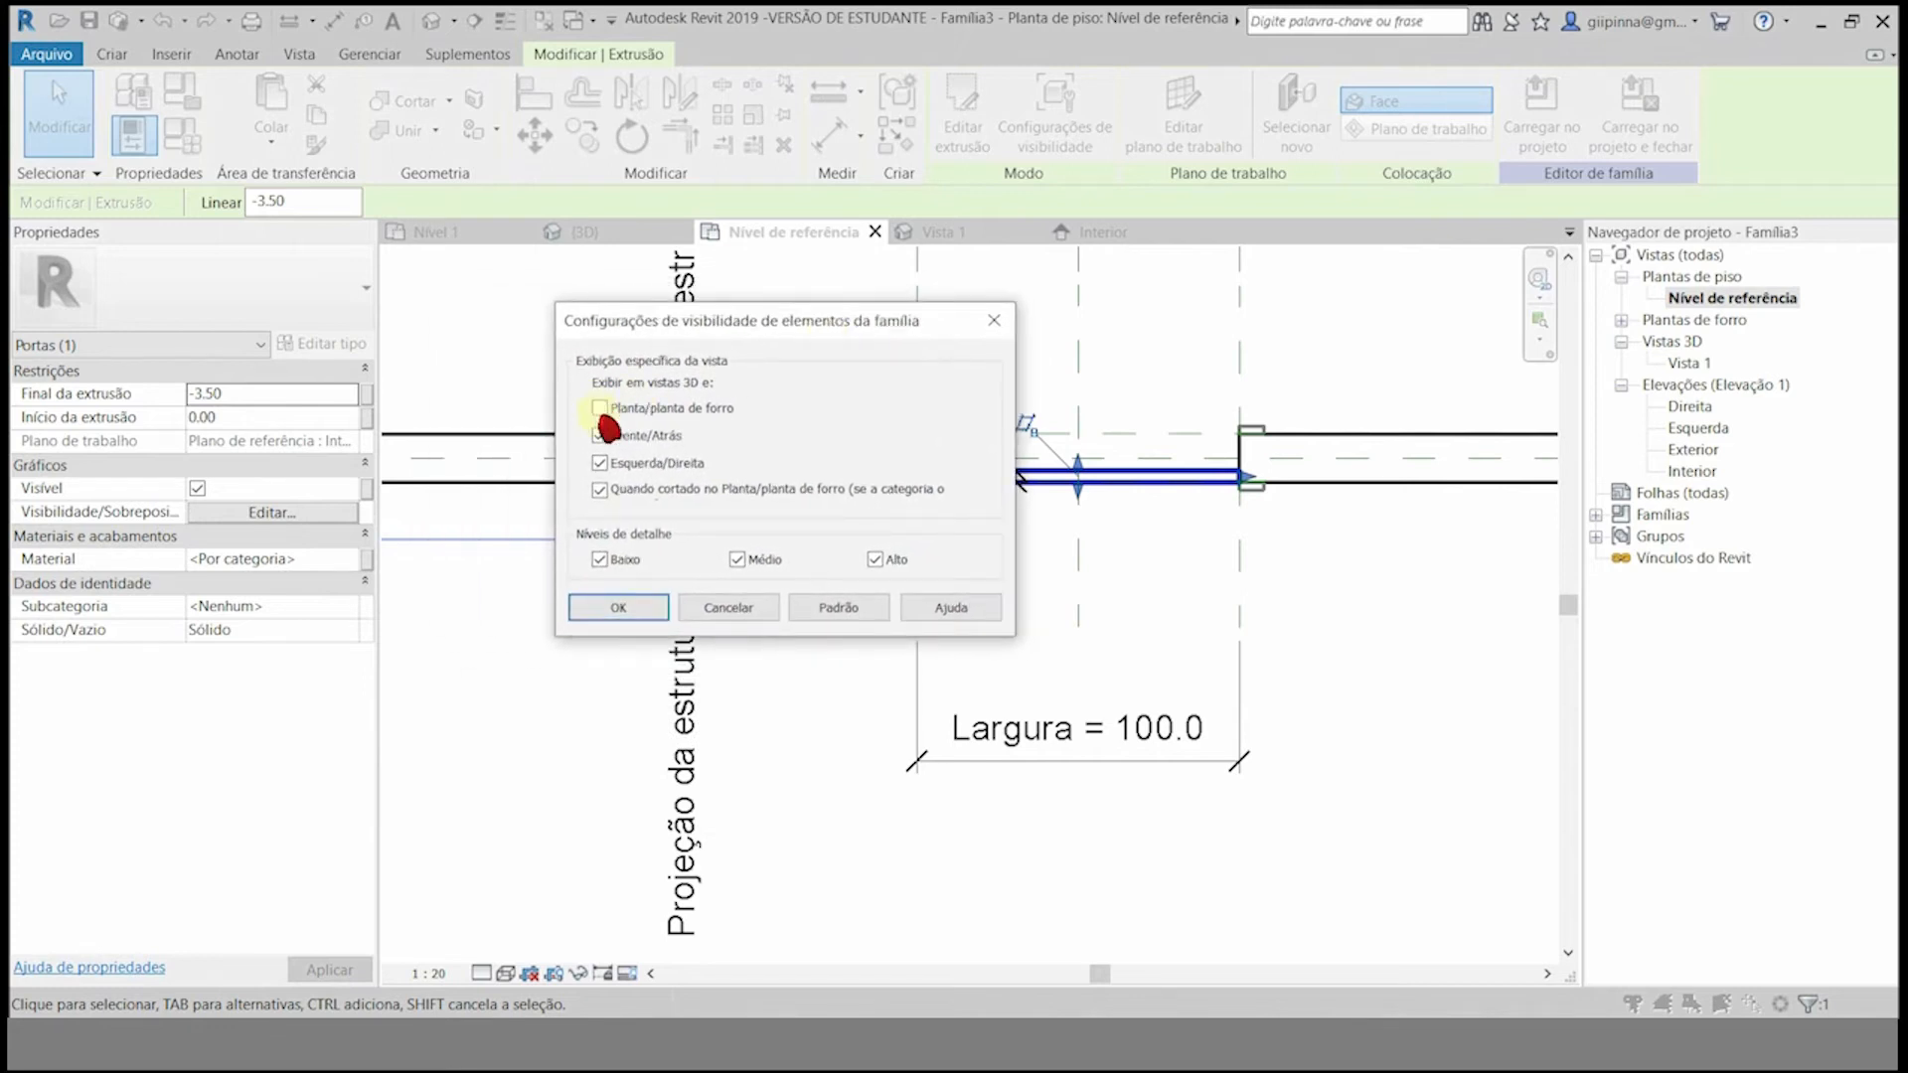
{"action": "left_click", "coordinate": [626, 491]}
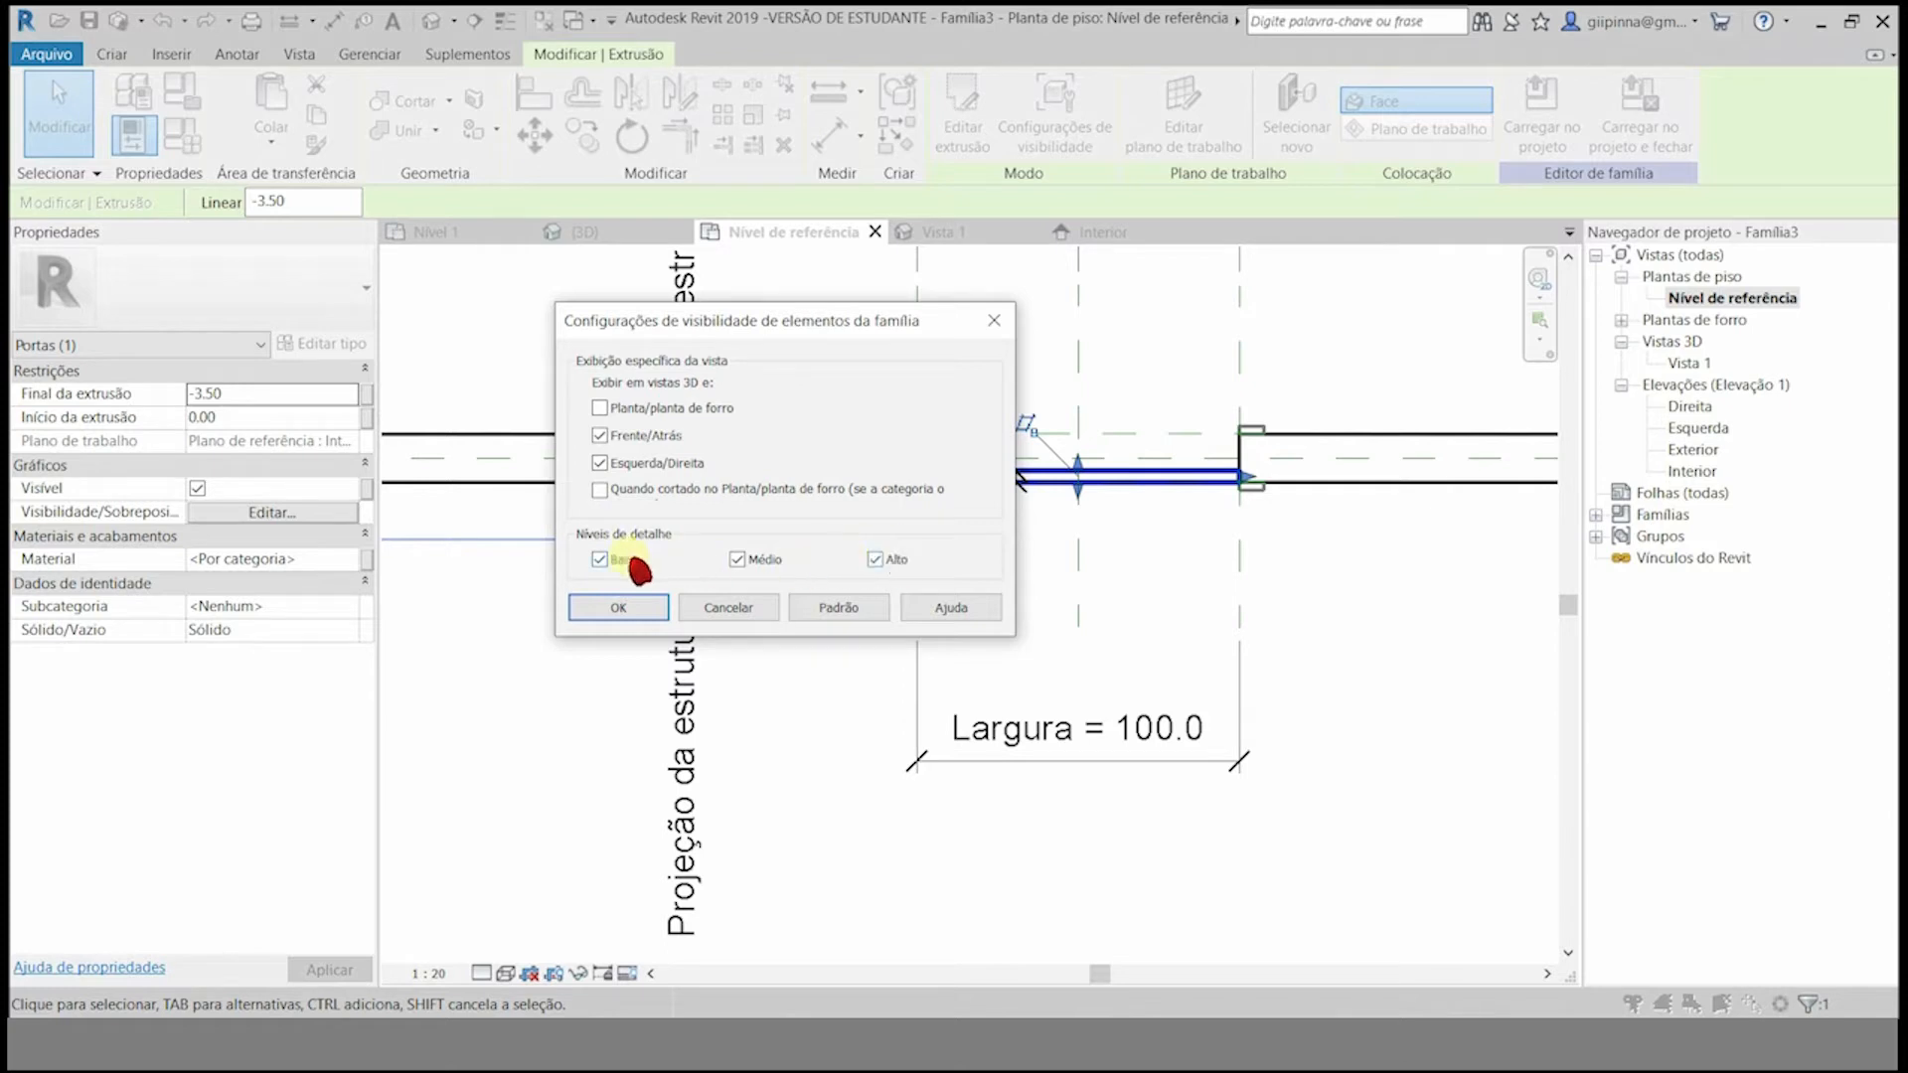
{"action": "left_click", "coordinate": [624, 606]}
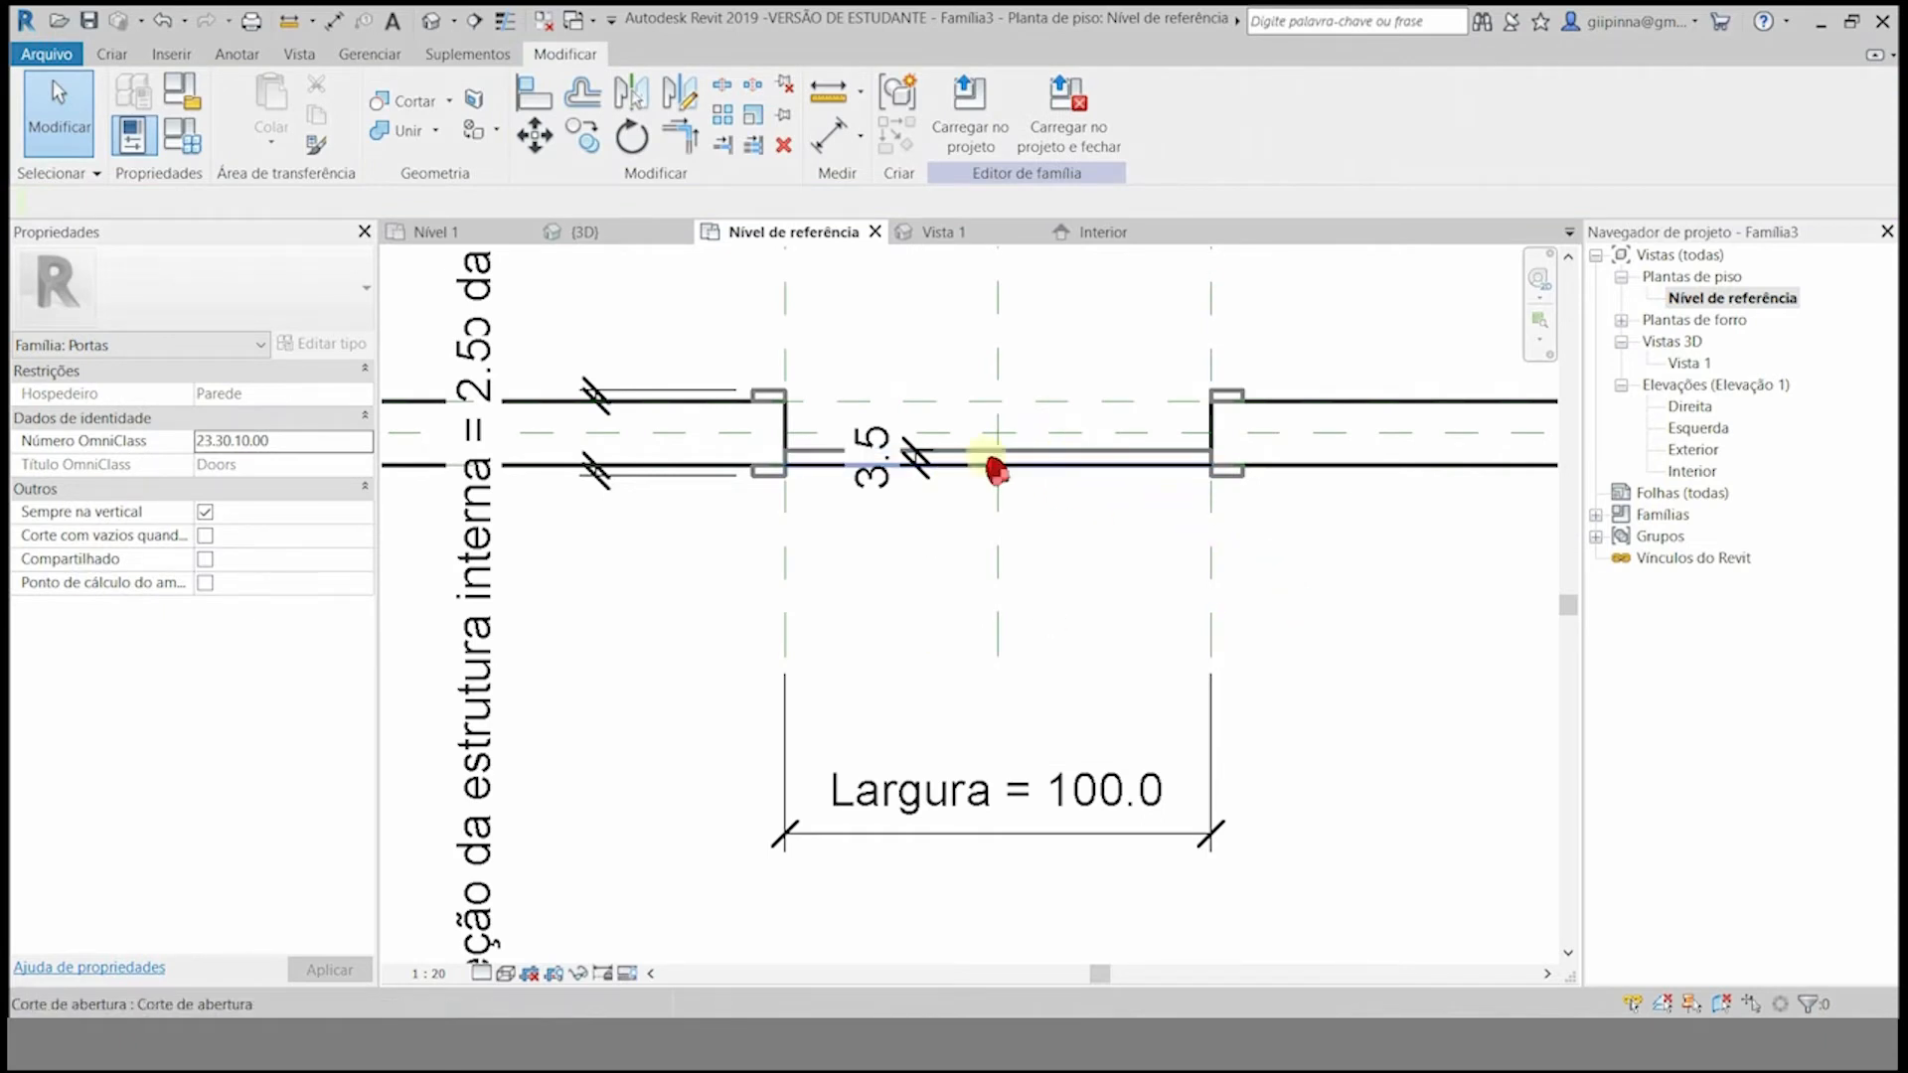
- Open the Vista 1 3D view and set its detail level to Médio
{"action": "double_click", "coordinate": [1690, 363]}
{"action": "scroll", "coordinate": [824, 870], "scroll_direction": "down", "scroll_amount": 2}
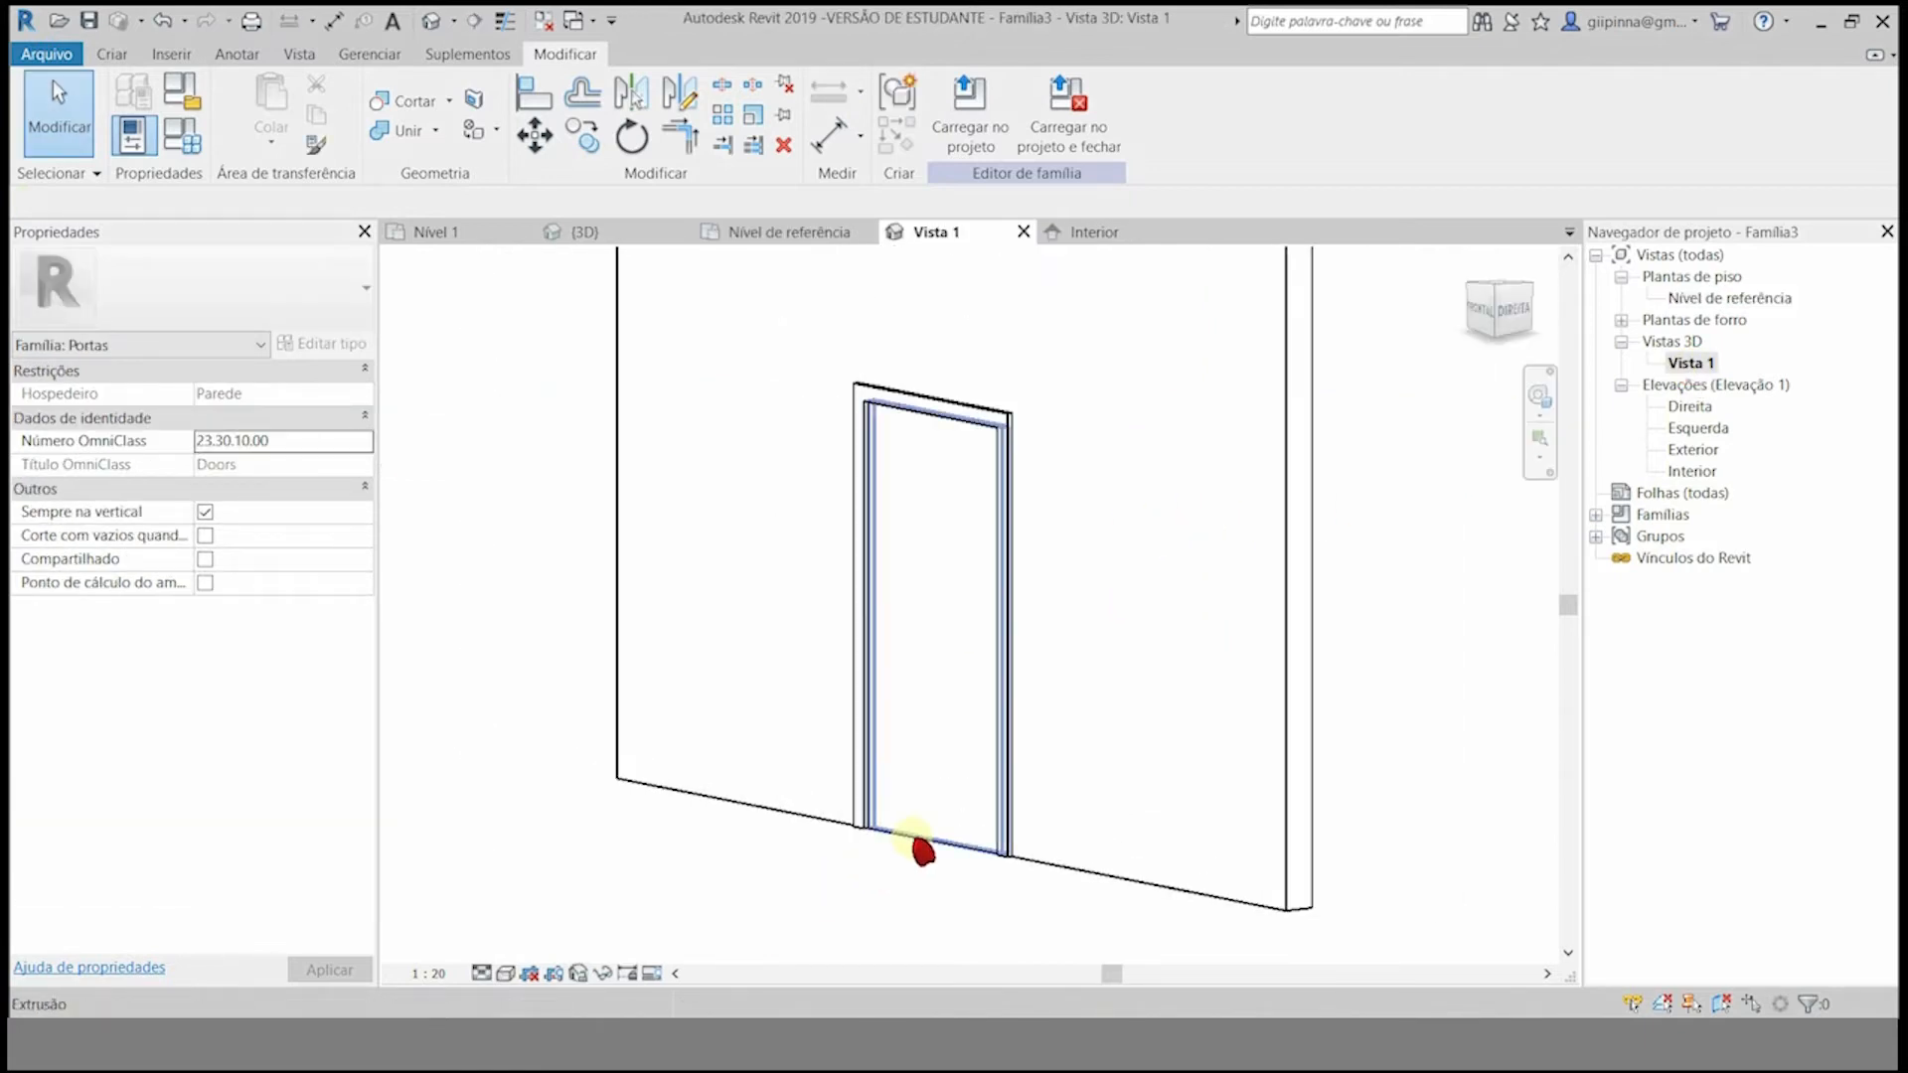
{"action": "left_click", "coordinate": [479, 974]}
{"action": "left_click", "coordinate": [491, 924]}
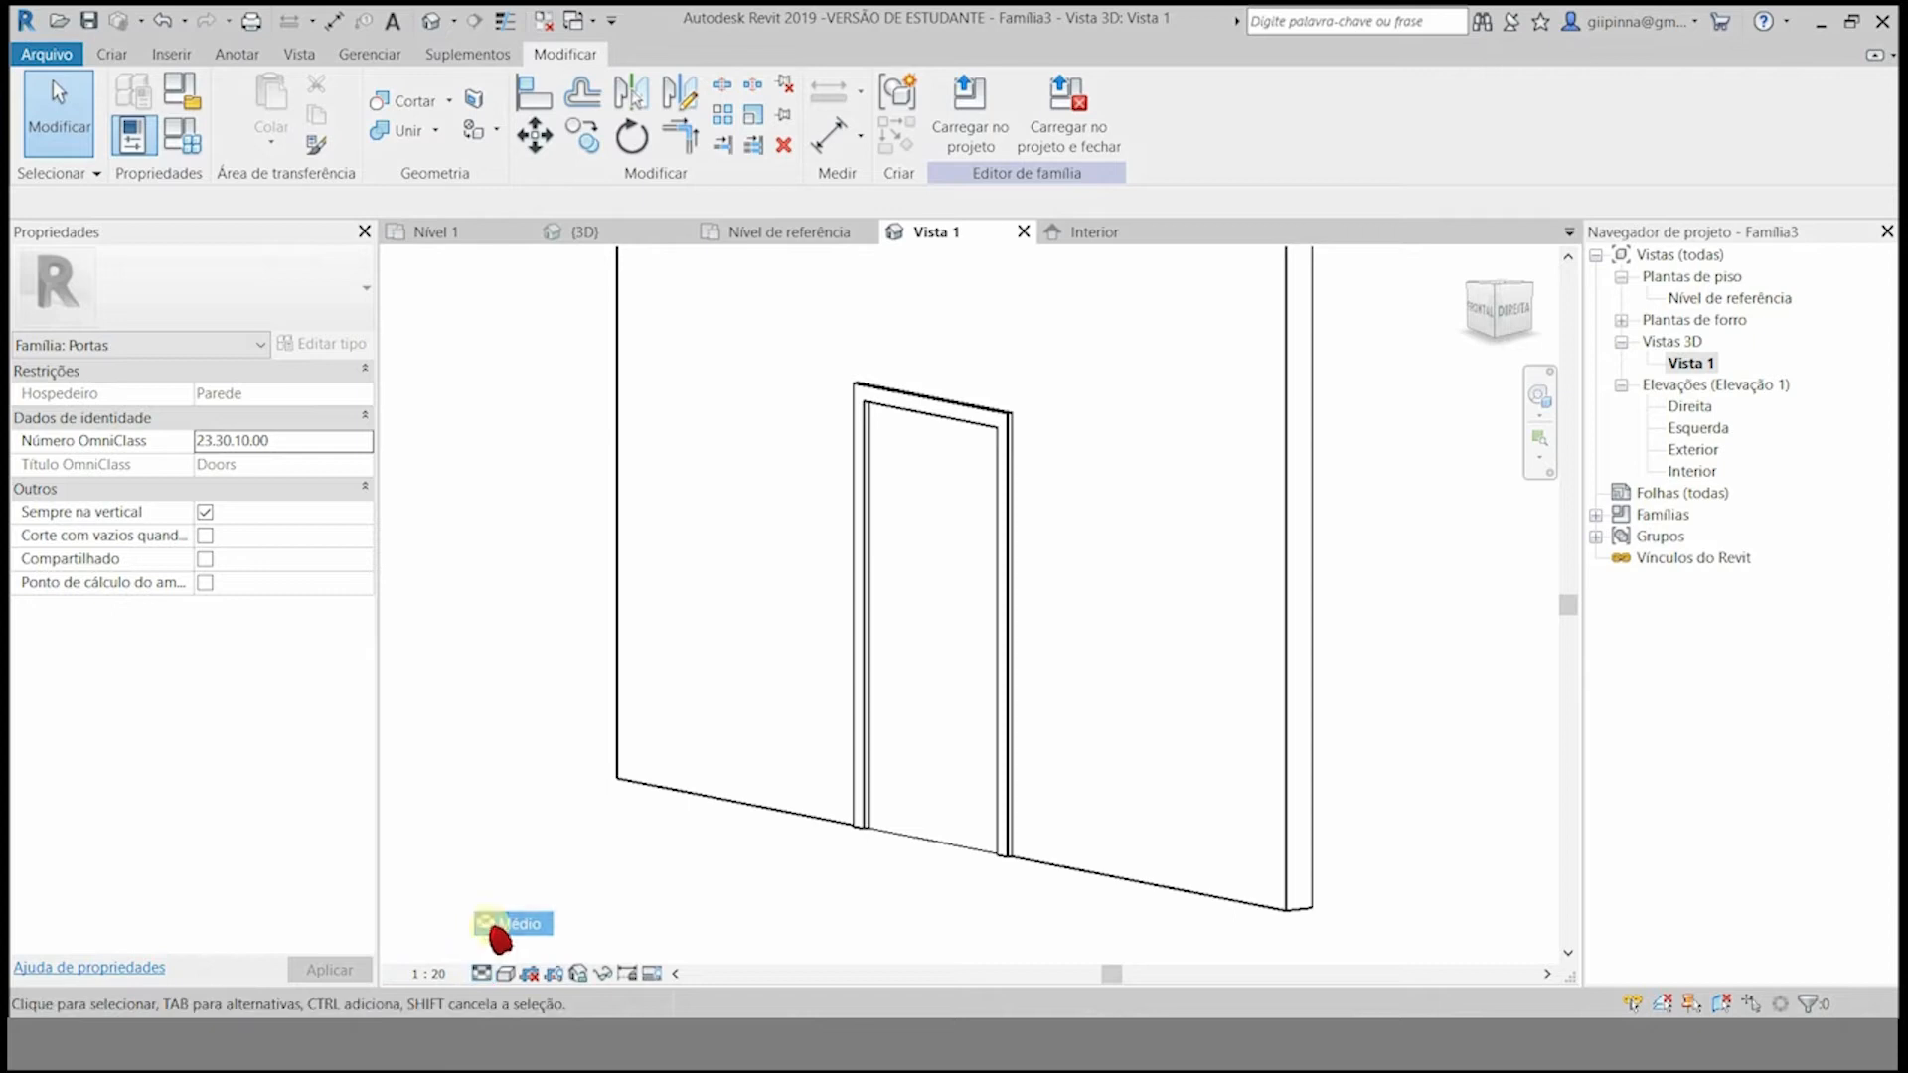
- Set the 3D view's detail level to Alto and hide the front door frame at the Baixo and Médio detail levels
{"action": "left_click", "coordinate": [479, 973]}
{"action": "left_click", "coordinate": [491, 949]}
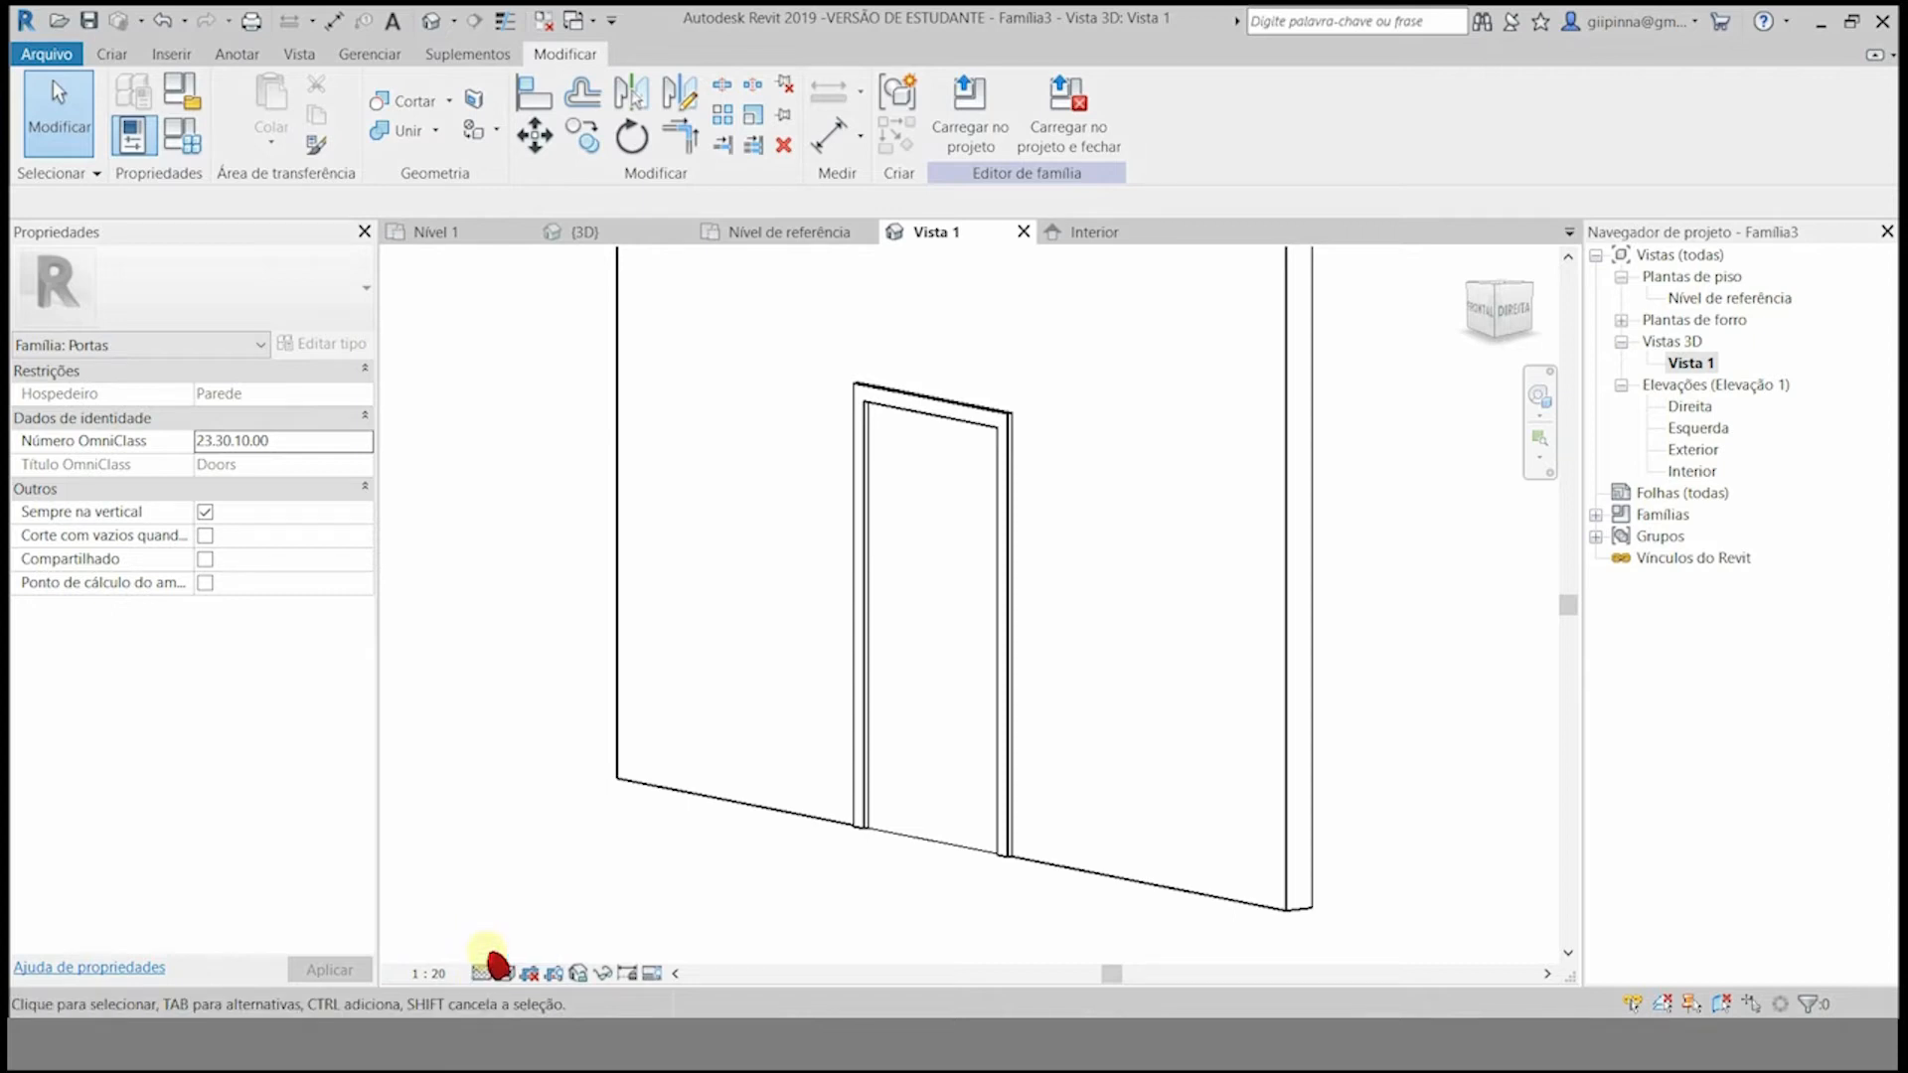
{"action": "left_click", "coordinate": [1005, 416]}
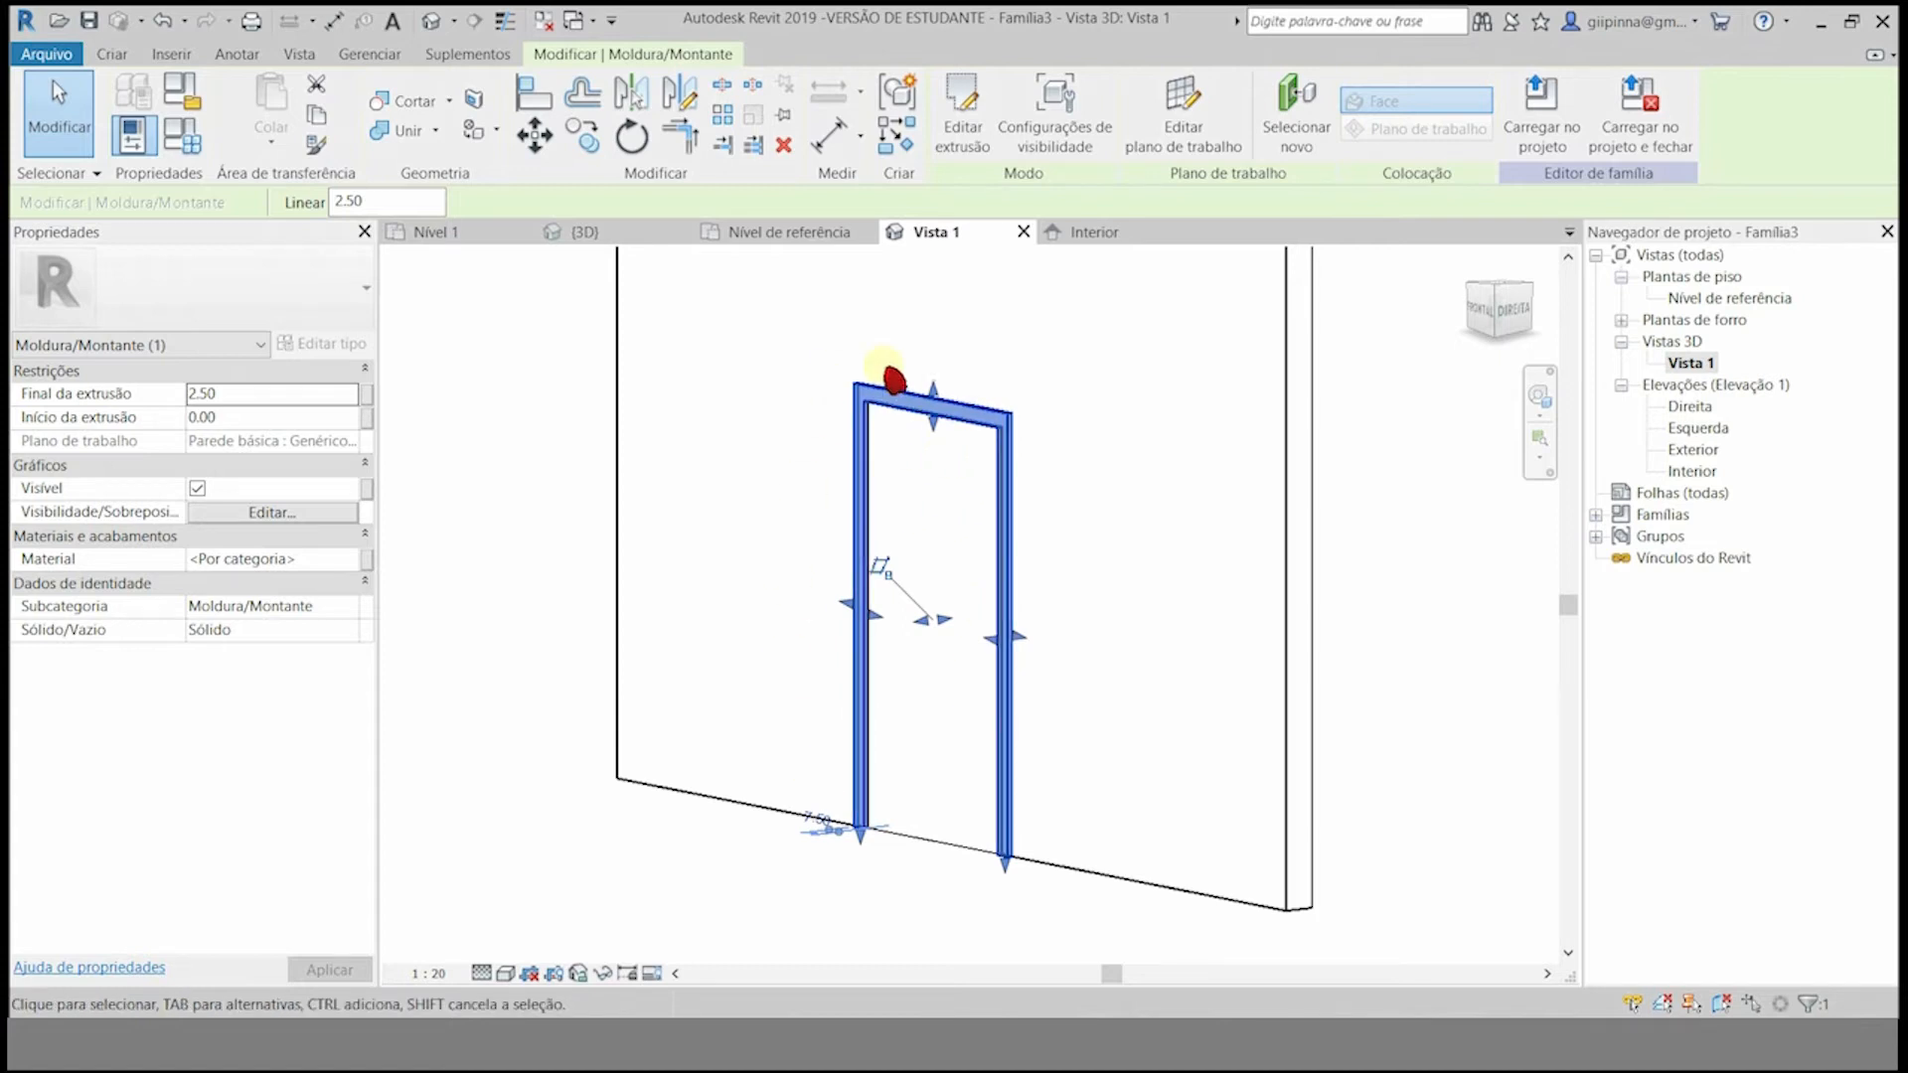
{"action": "left_click", "coordinate": [326, 513]}
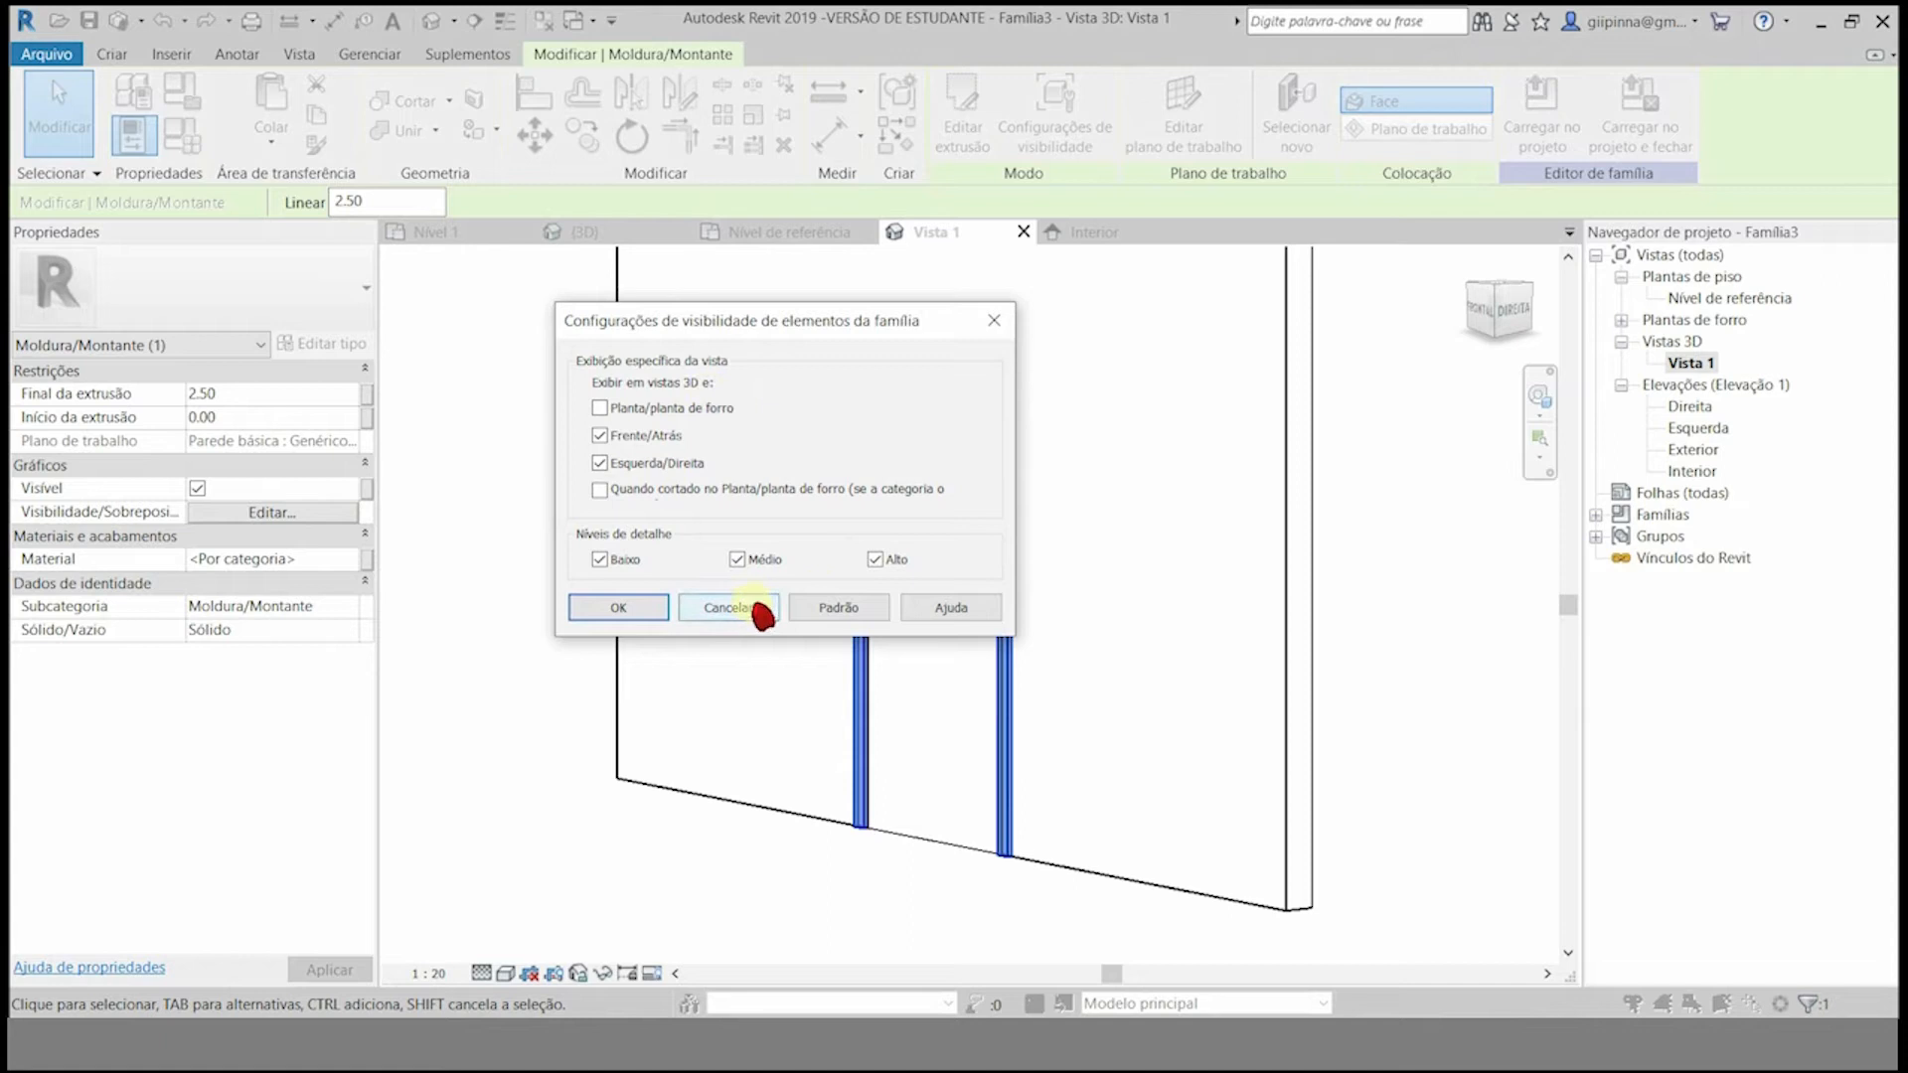
{"action": "left_click", "coordinate": [738, 559]}
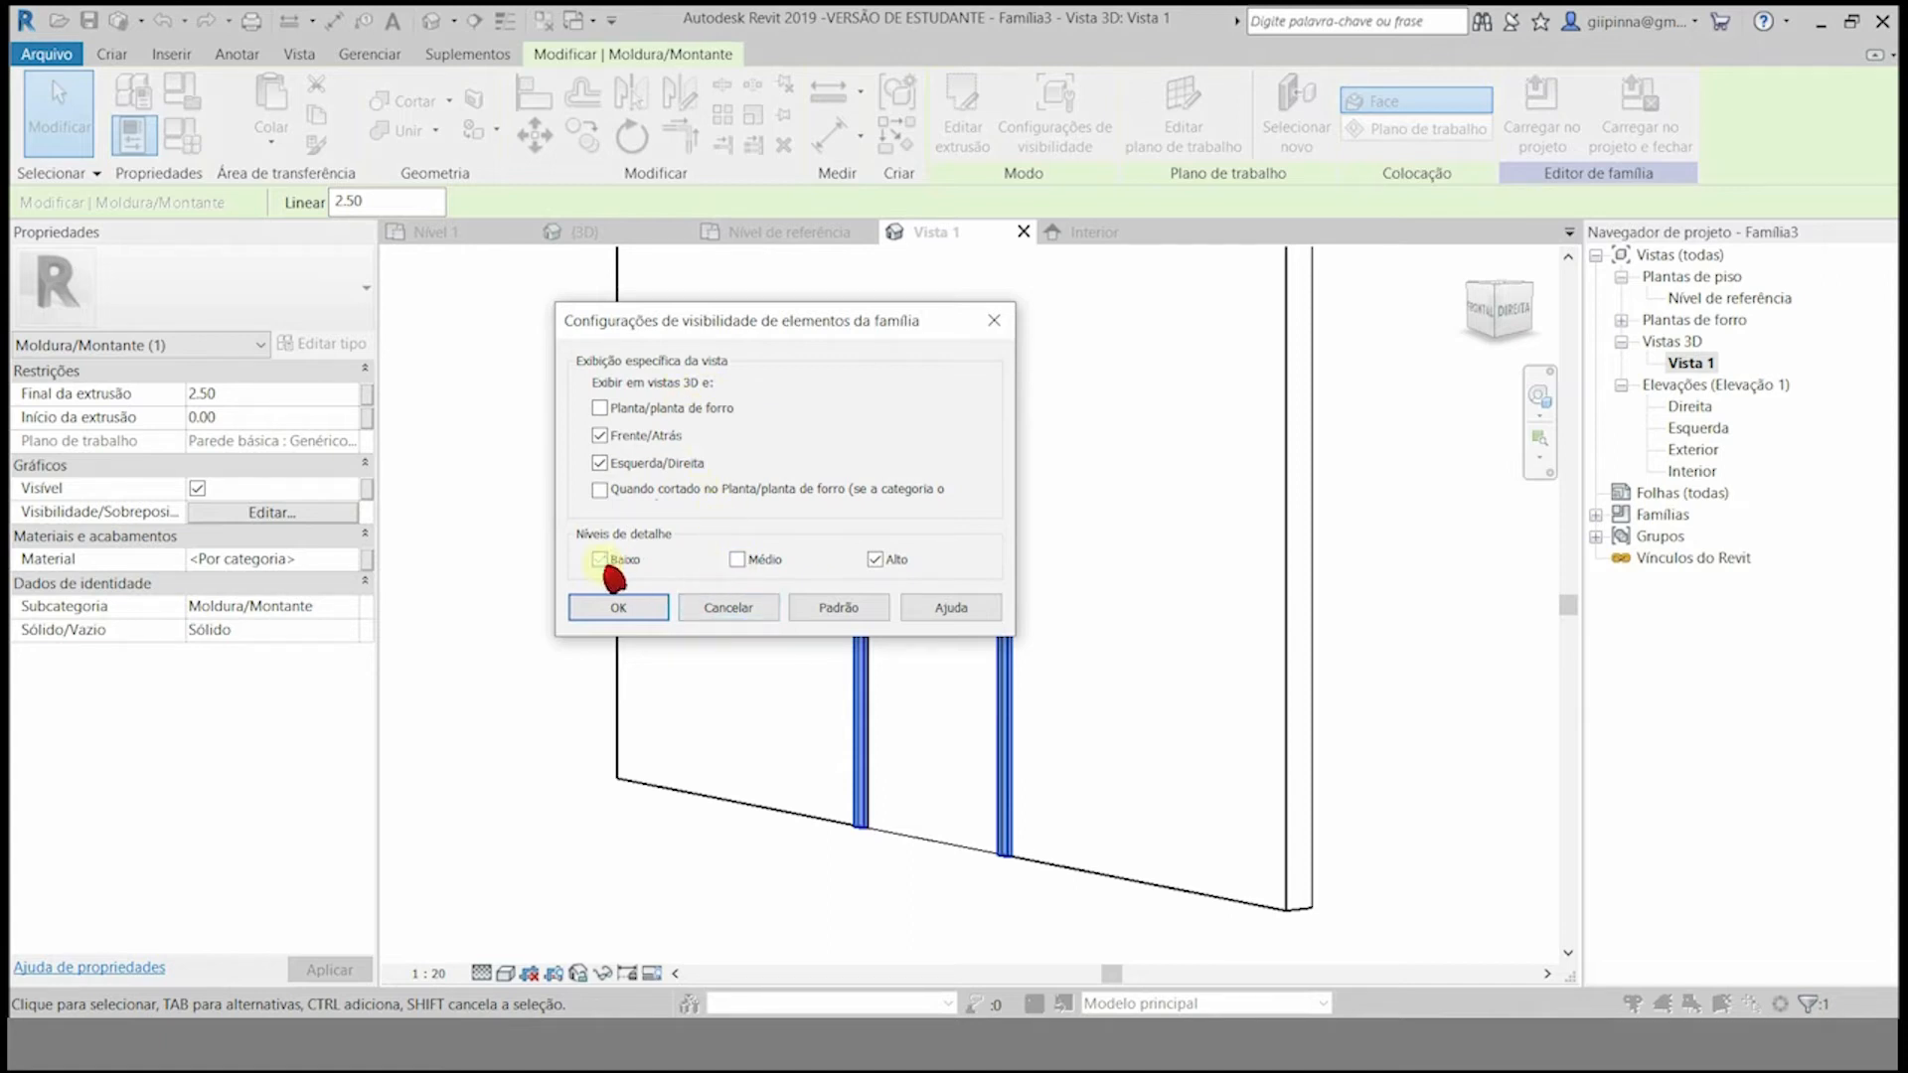
{"action": "left_click", "coordinate": [636, 607]}
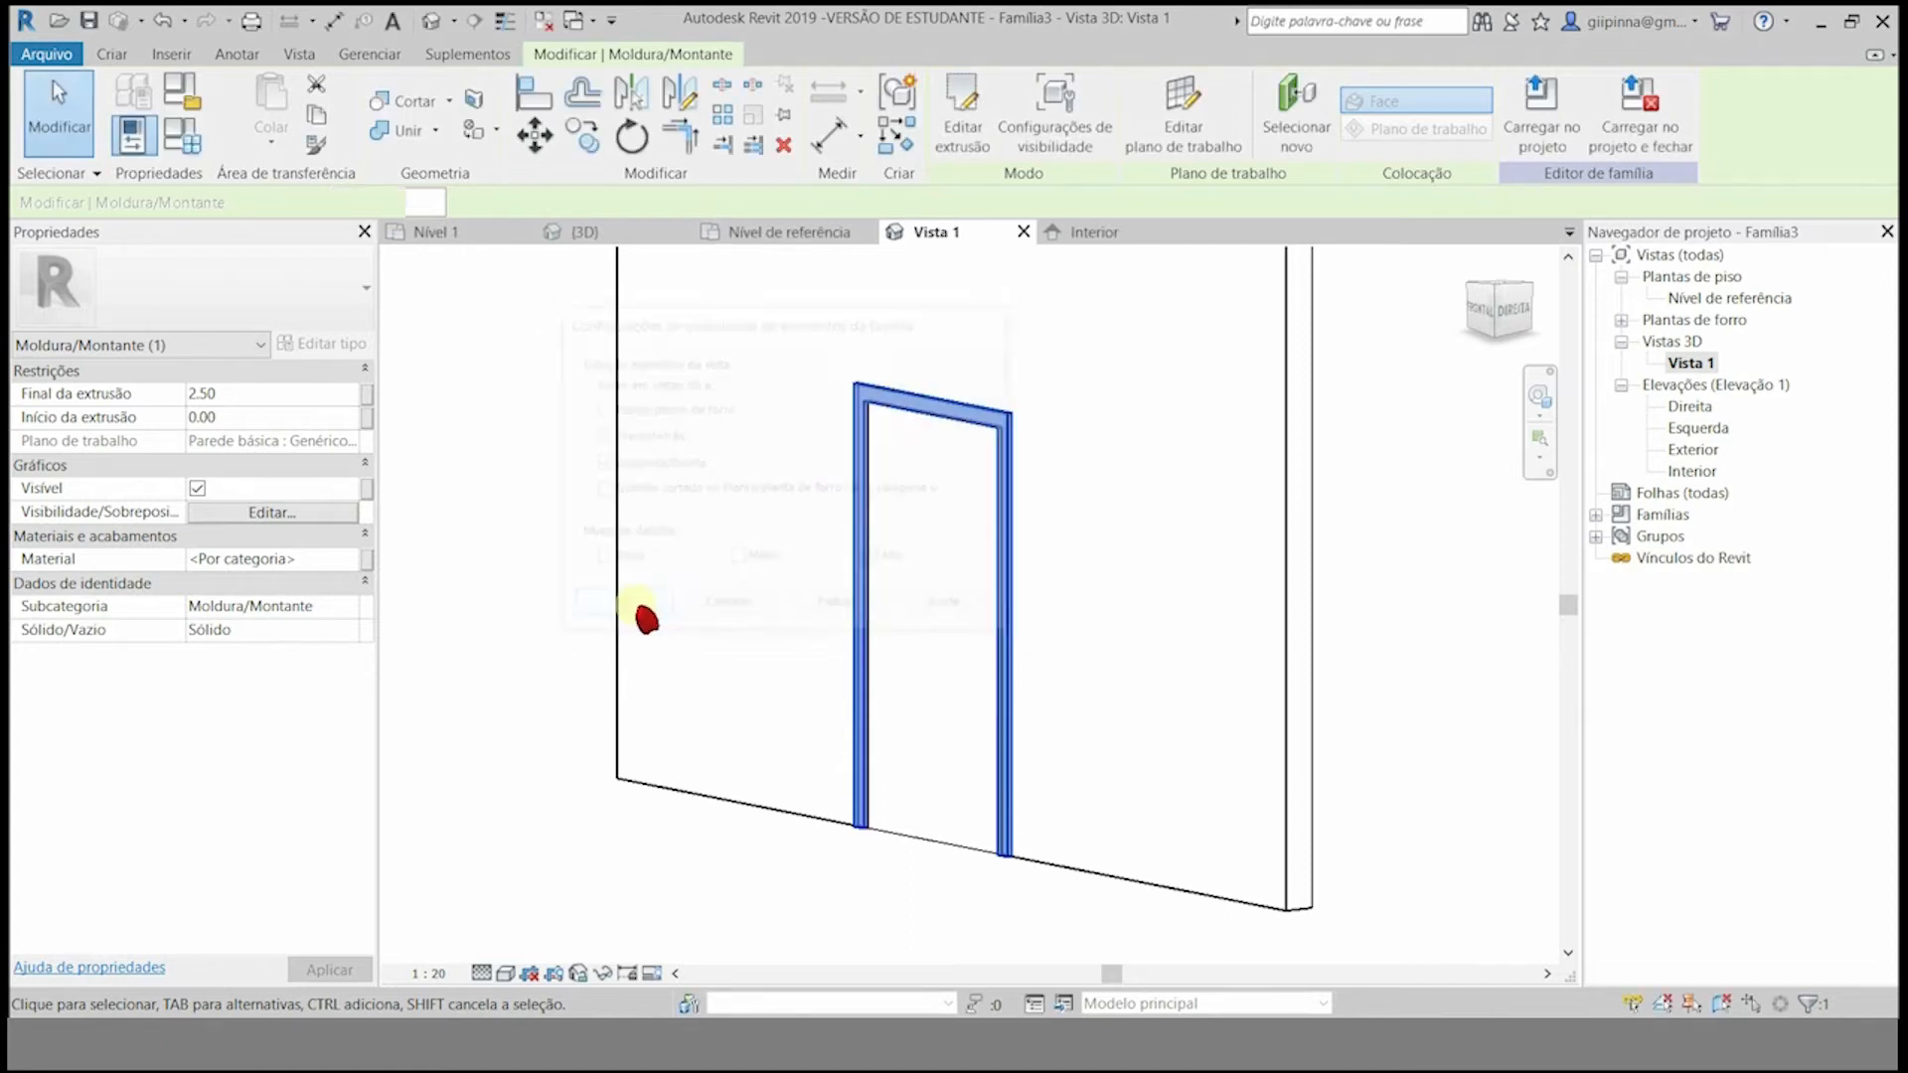
{"action": "left_click", "coordinate": [728, 847]}
- Check the front door frame's display in the 3D view at the Baixo and Médio detail levels
{"action": "left_click", "coordinate": [481, 973]}
{"action": "left_click", "coordinate": [502, 905]}
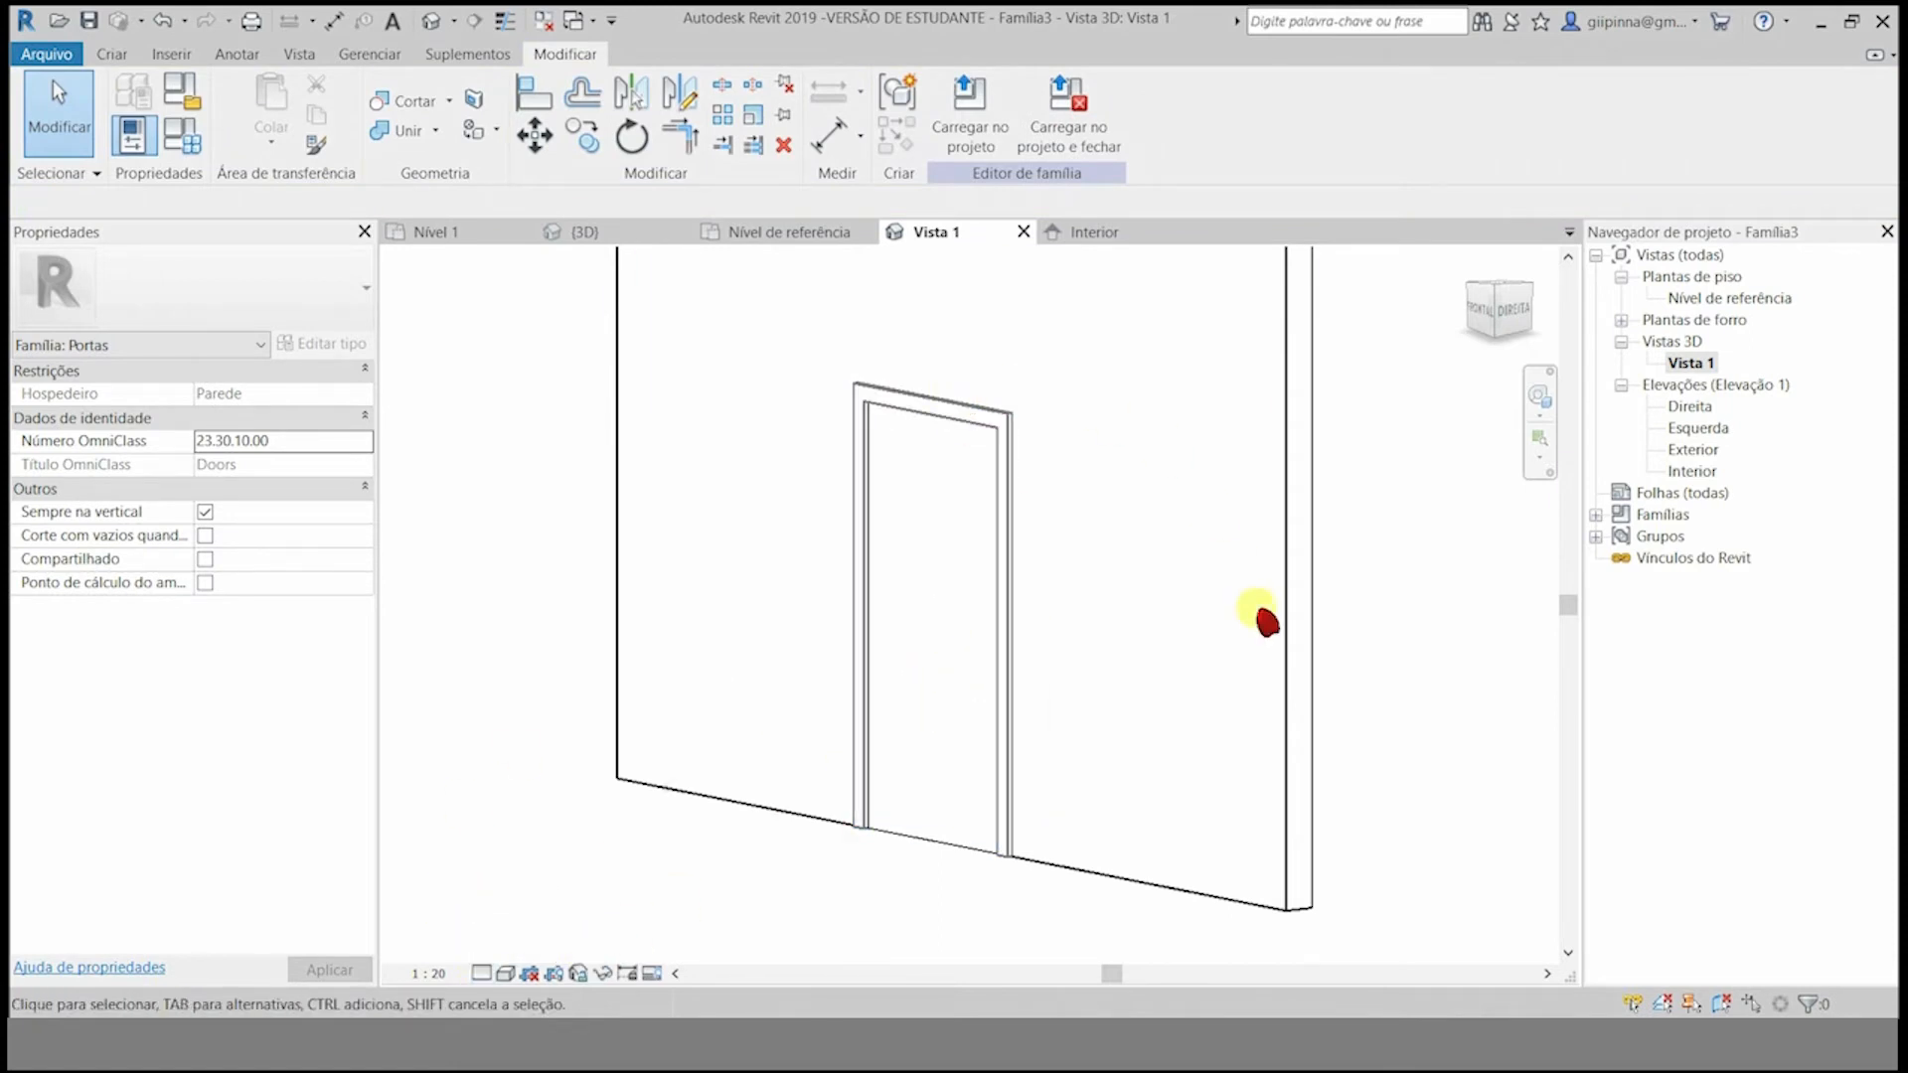
{"action": "left_click", "coordinate": [481, 973]}
{"action": "left_click", "coordinate": [516, 924]}
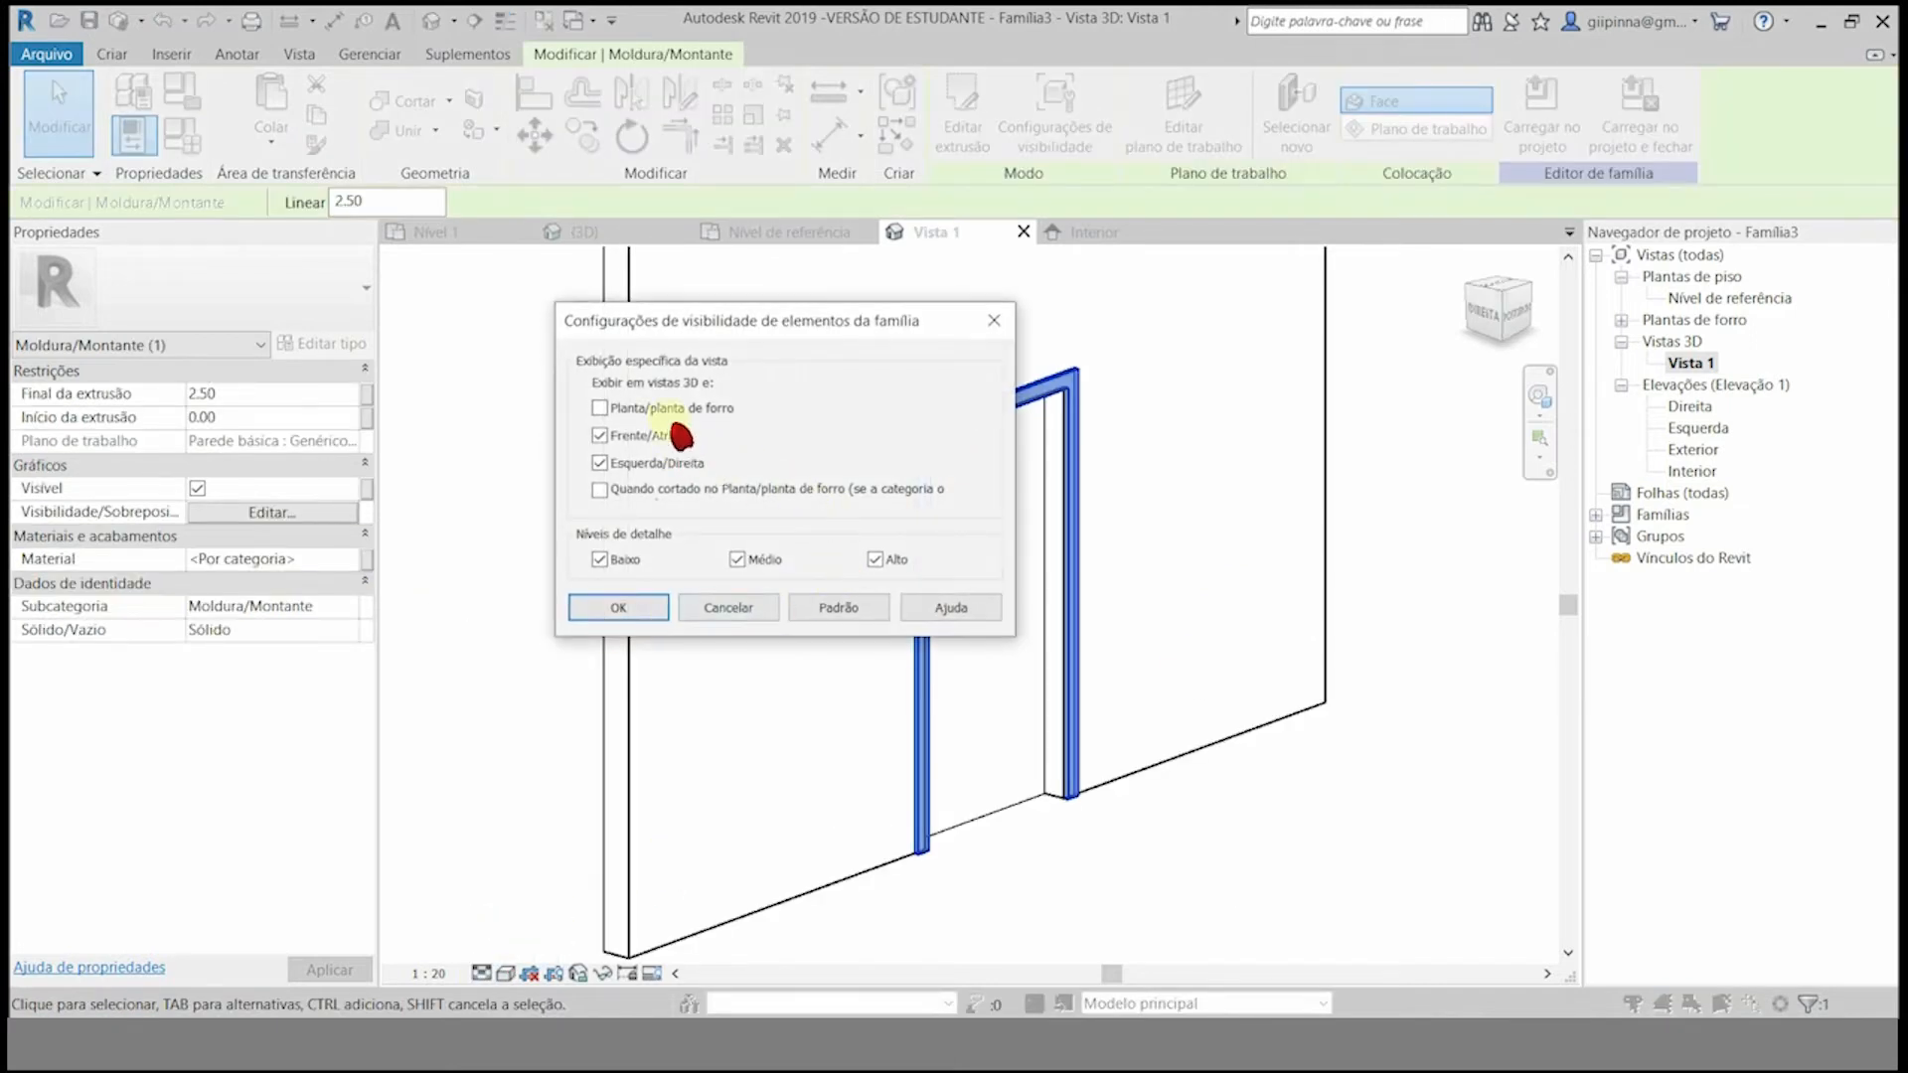
- Turn off the Baixo and Médio detail levels in the visibility settings of the door frame on the wall's rear side
{"action": "left_click", "coordinate": [737, 560]}
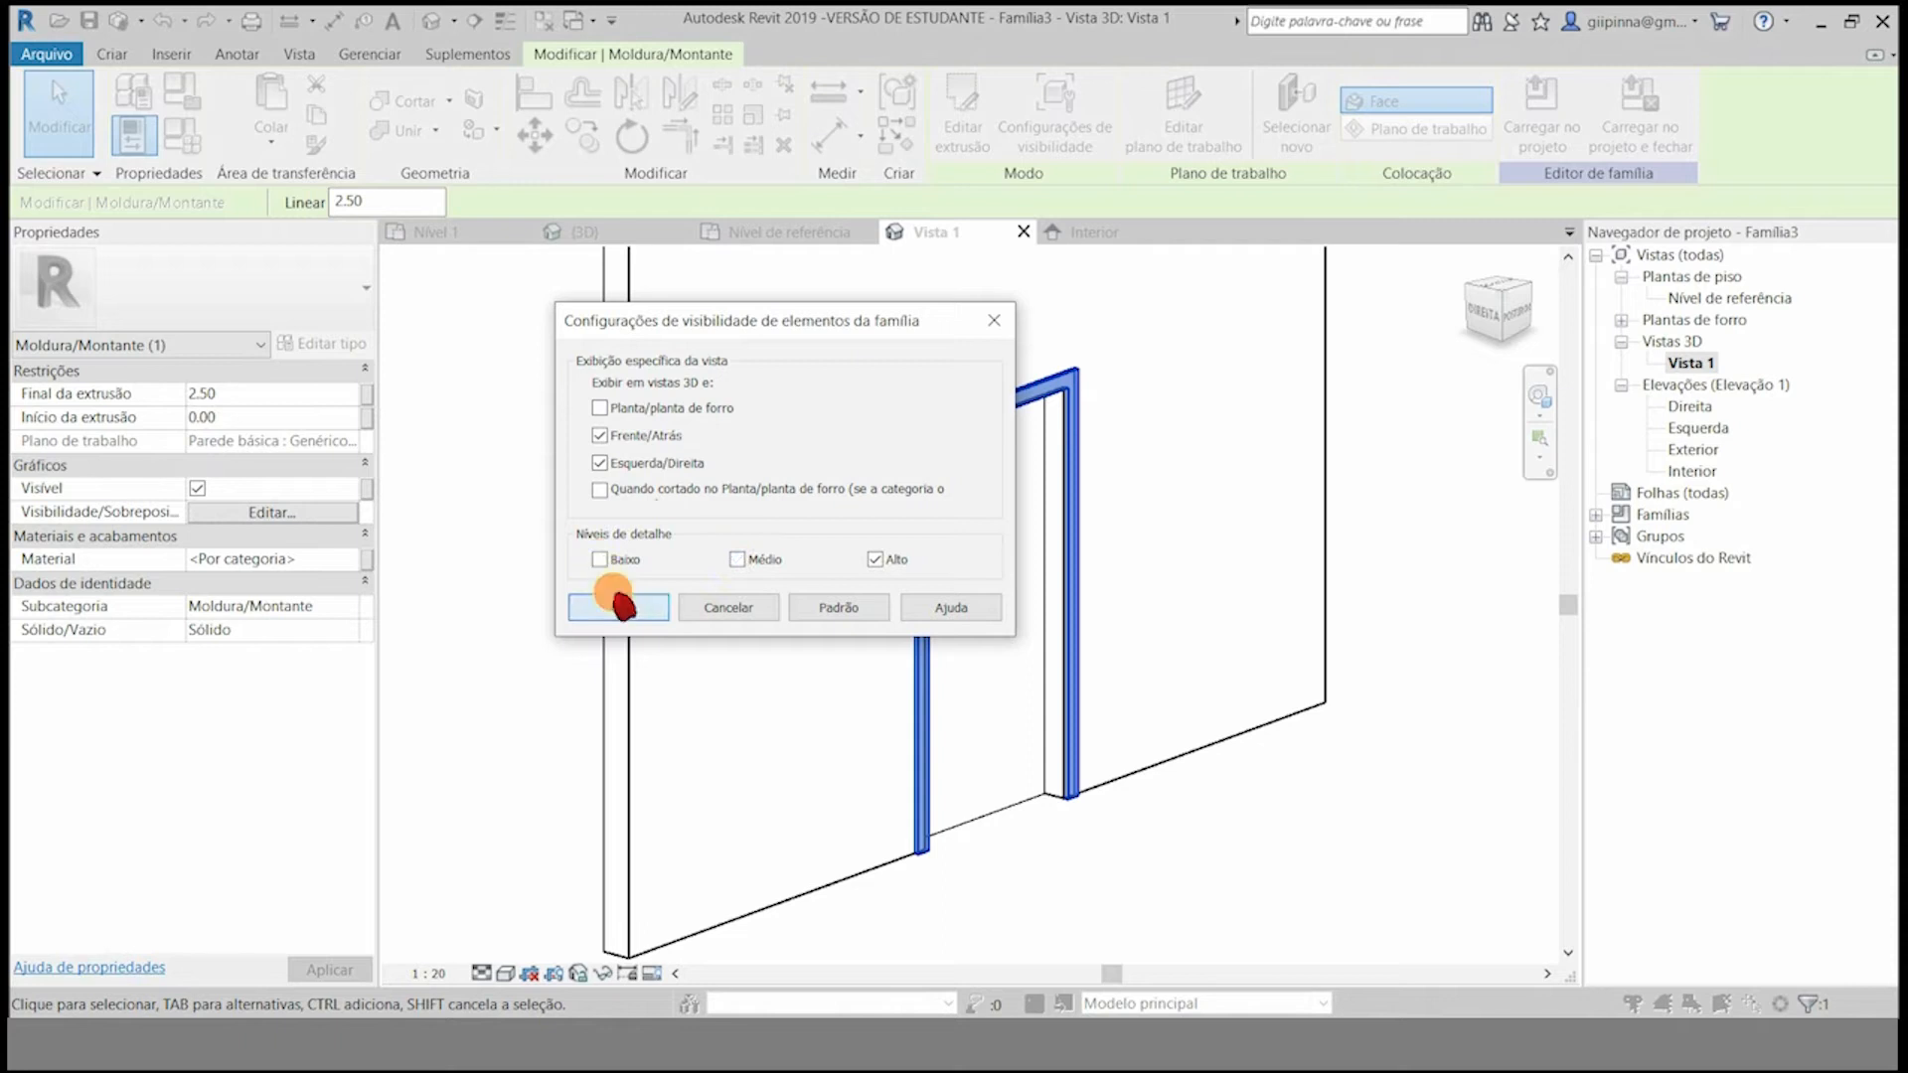
{"action": "left_click", "coordinate": [618, 610]}
{"action": "left_click", "coordinate": [444, 664]}
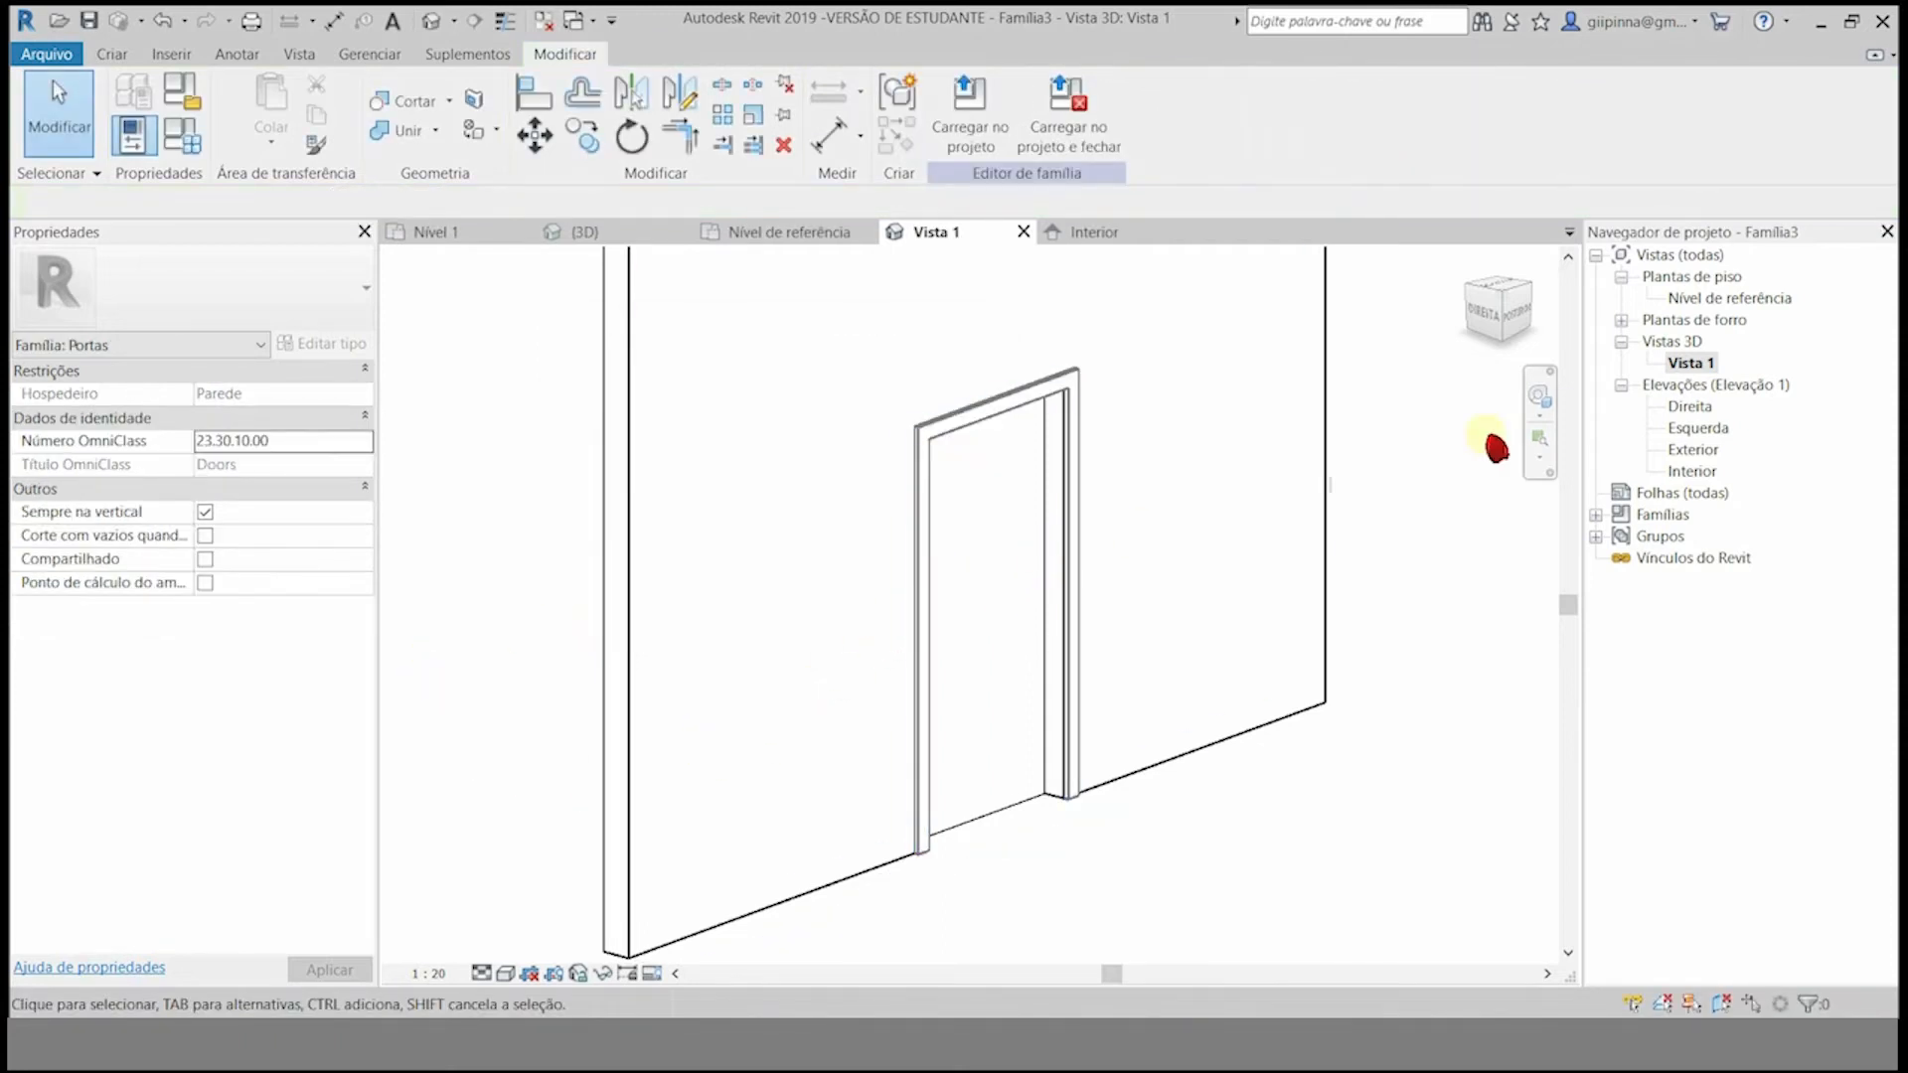
- In the Nível de referência plan, draw the open door leaf as a symbolic-line rectangle about 10 by 118, starting at the left jamb
{"action": "double_click", "coordinate": [1729, 298]}
{"action": "scroll", "coordinate": [817, 352], "scroll_direction": "down", "scroll_amount": 2}
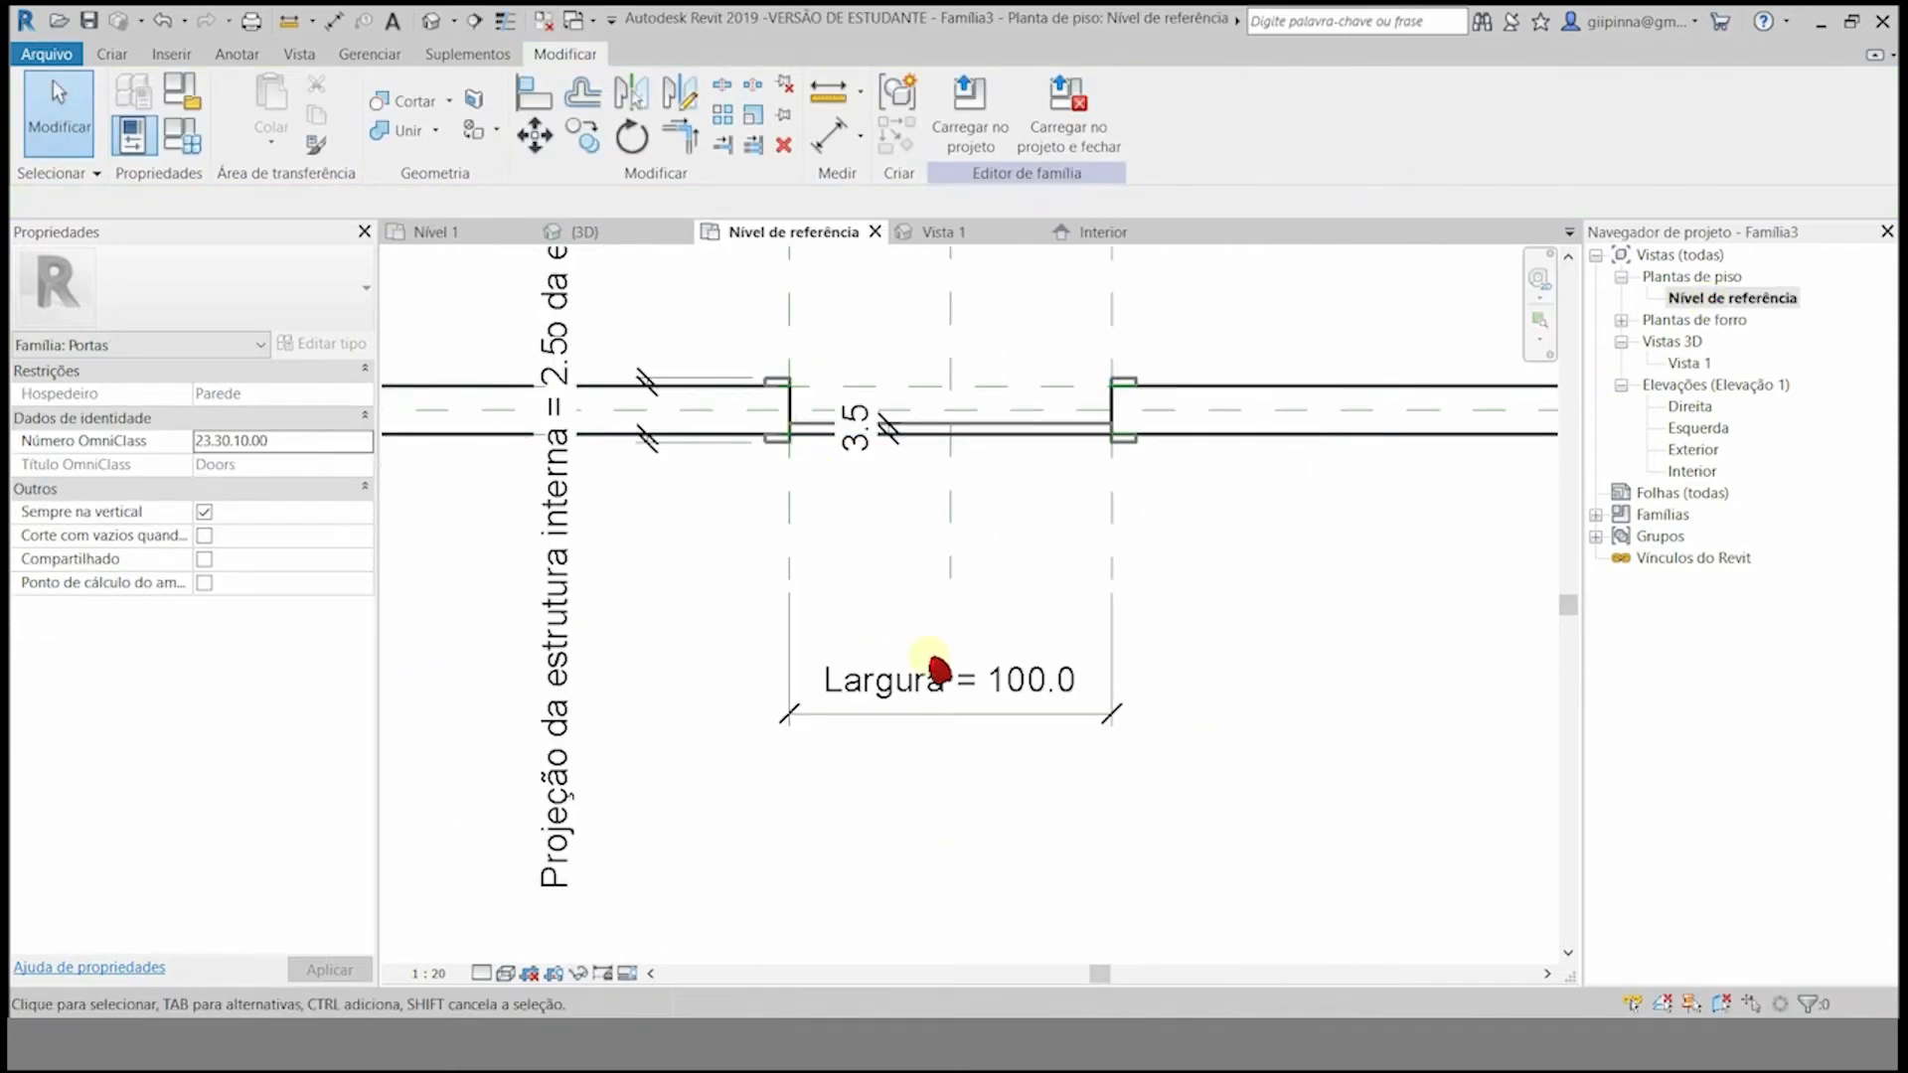
{"action": "scroll", "coordinate": [727, 589], "scroll_direction": "up", "scroll_amount": 1}
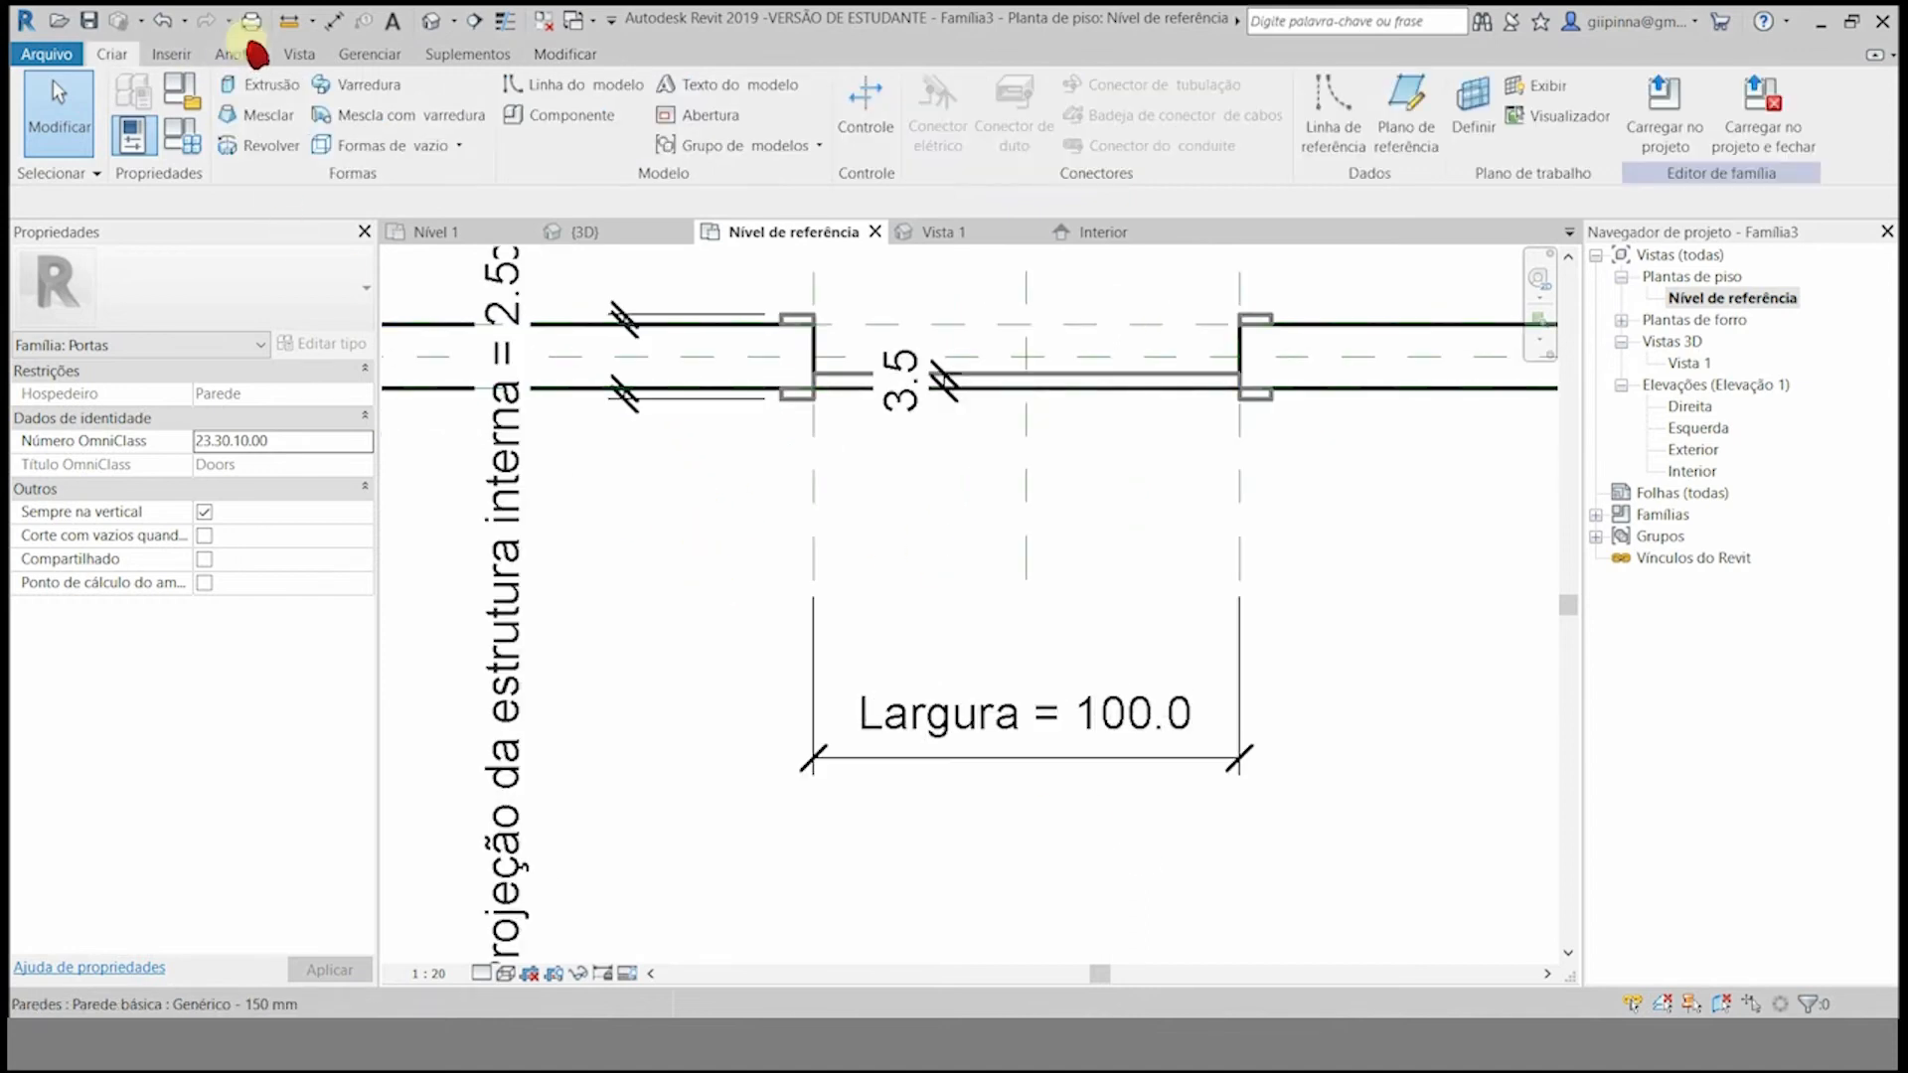
{"action": "left_click", "coordinate": [243, 53]}
{"action": "left_click", "coordinate": [495, 115]}
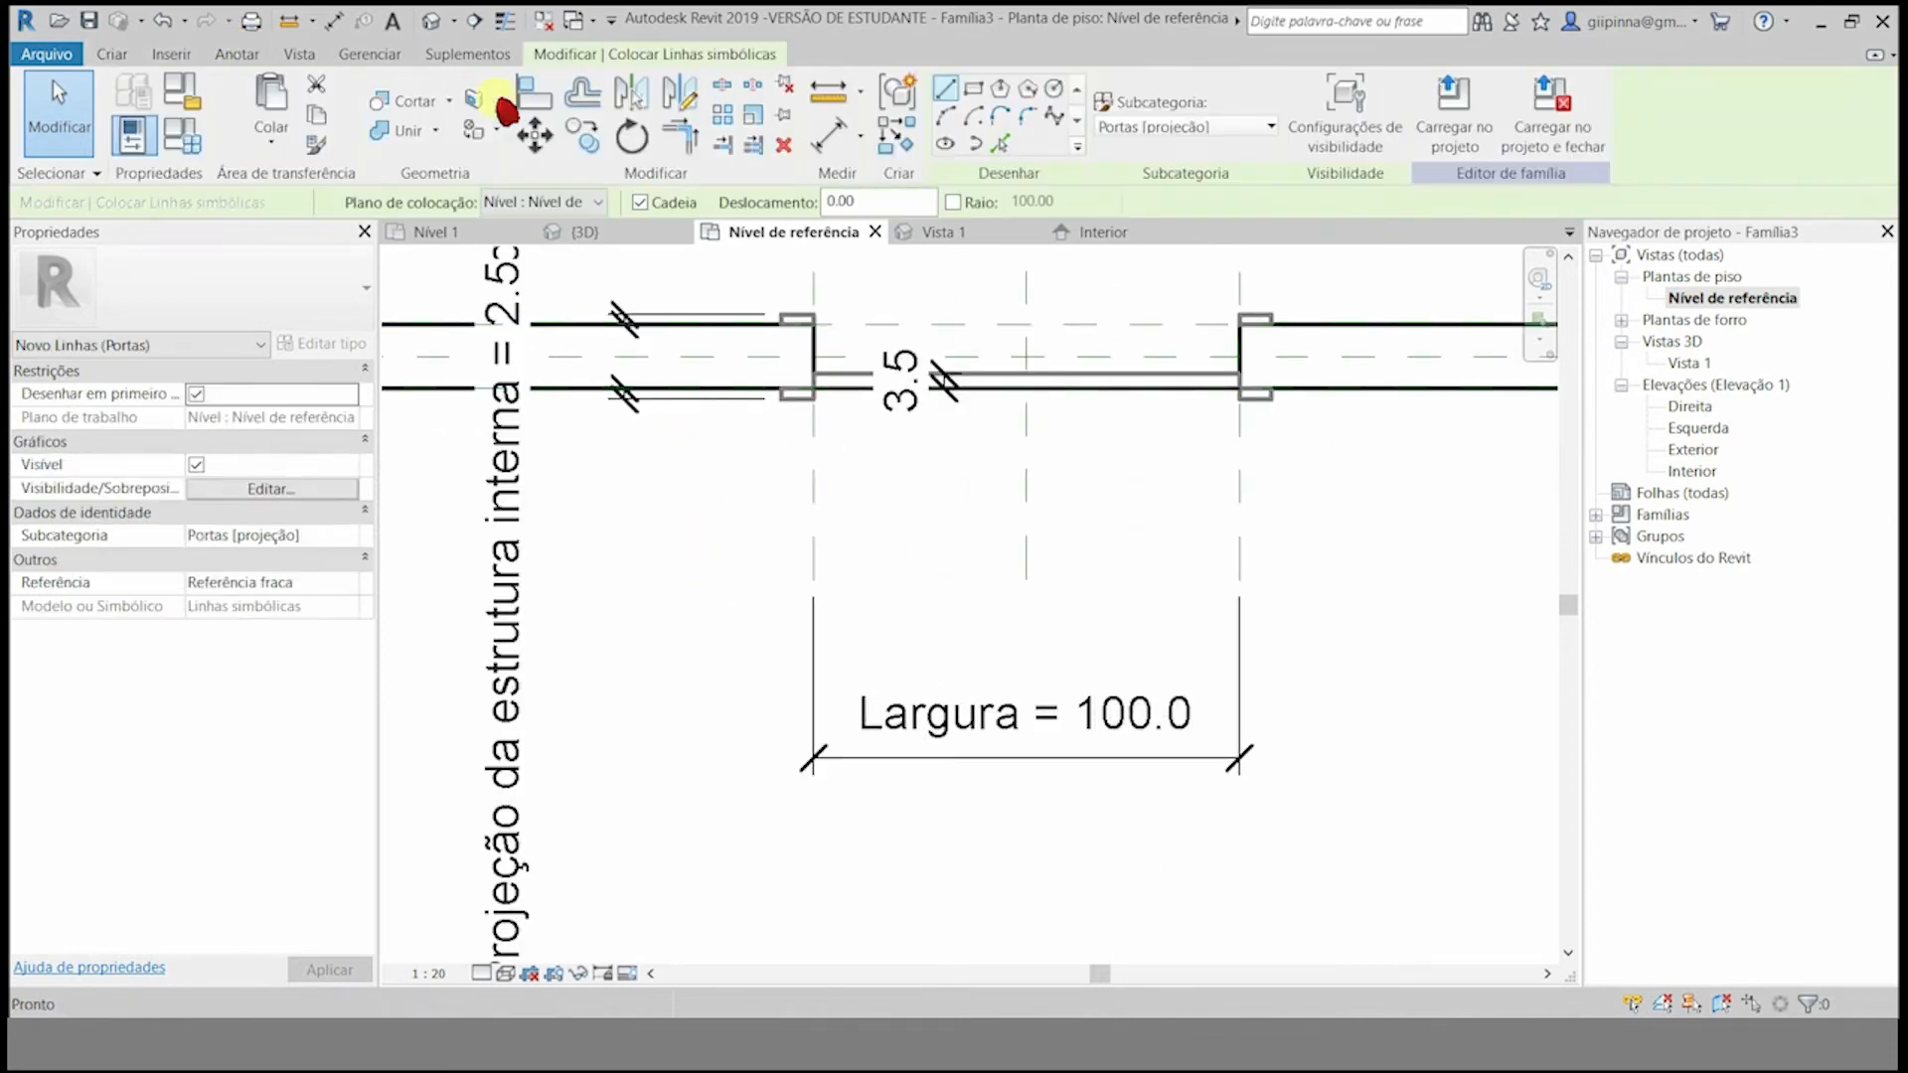
{"action": "left_click", "coordinate": [951, 99]}
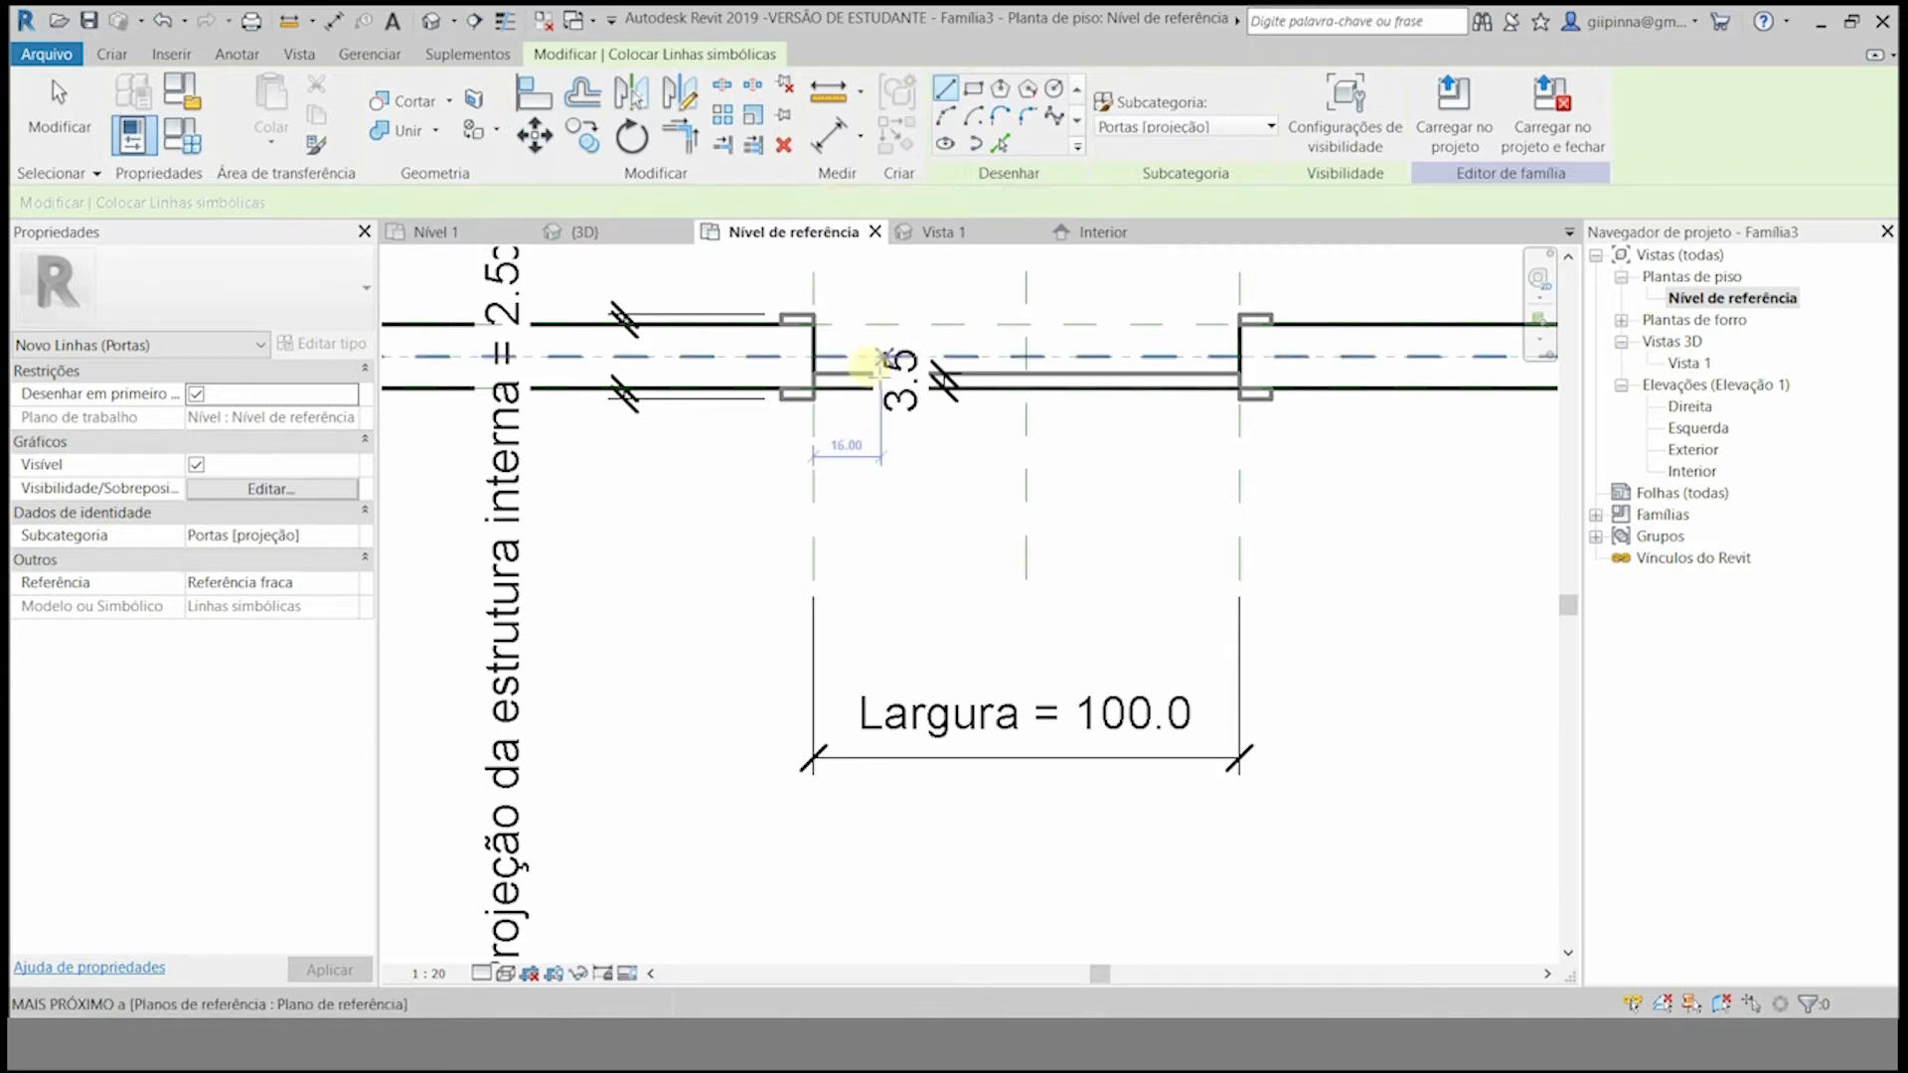
{"action": "left_click", "coordinate": [813, 388]}
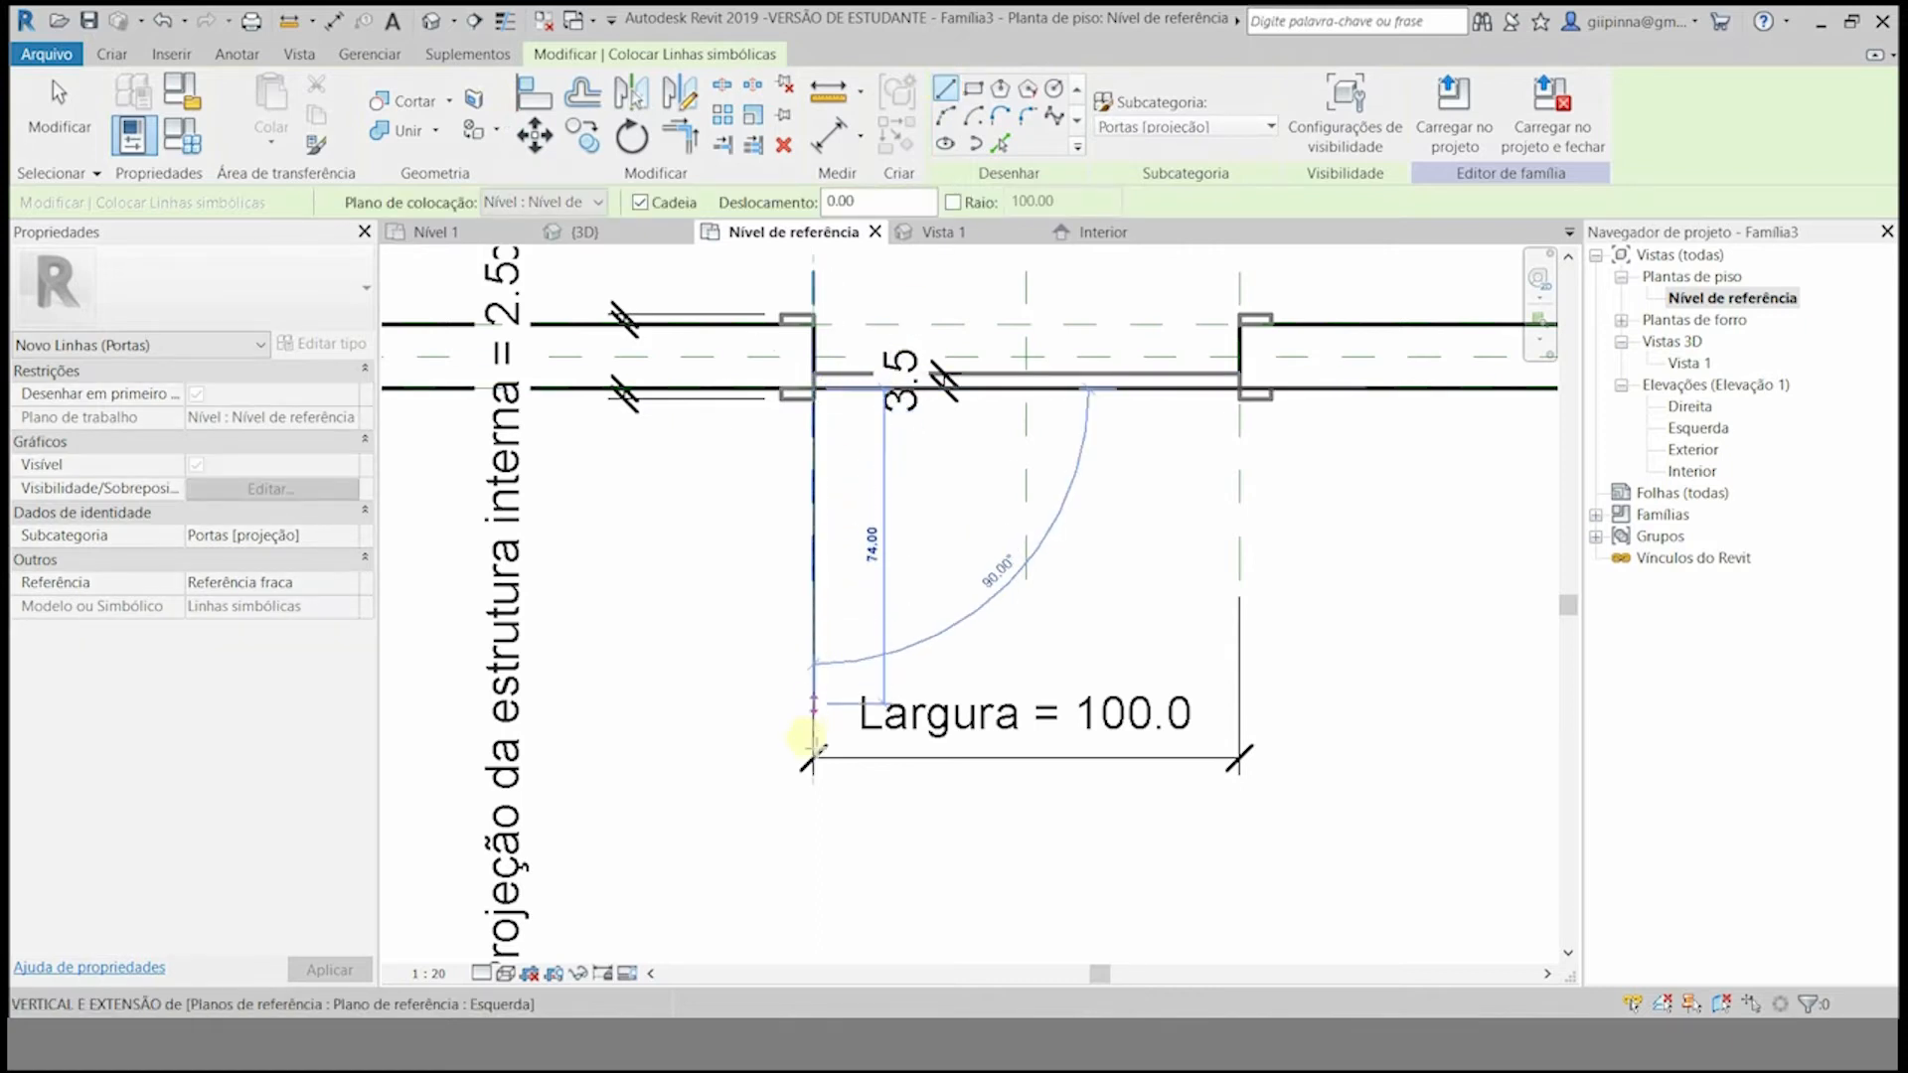
{"action": "left_click", "coordinate": [813, 891]}
{"action": "left_click", "coordinate": [855, 892]}
{"action": "left_click", "coordinate": [842, 386]}
{"action": "left_click", "coordinate": [812, 387]}
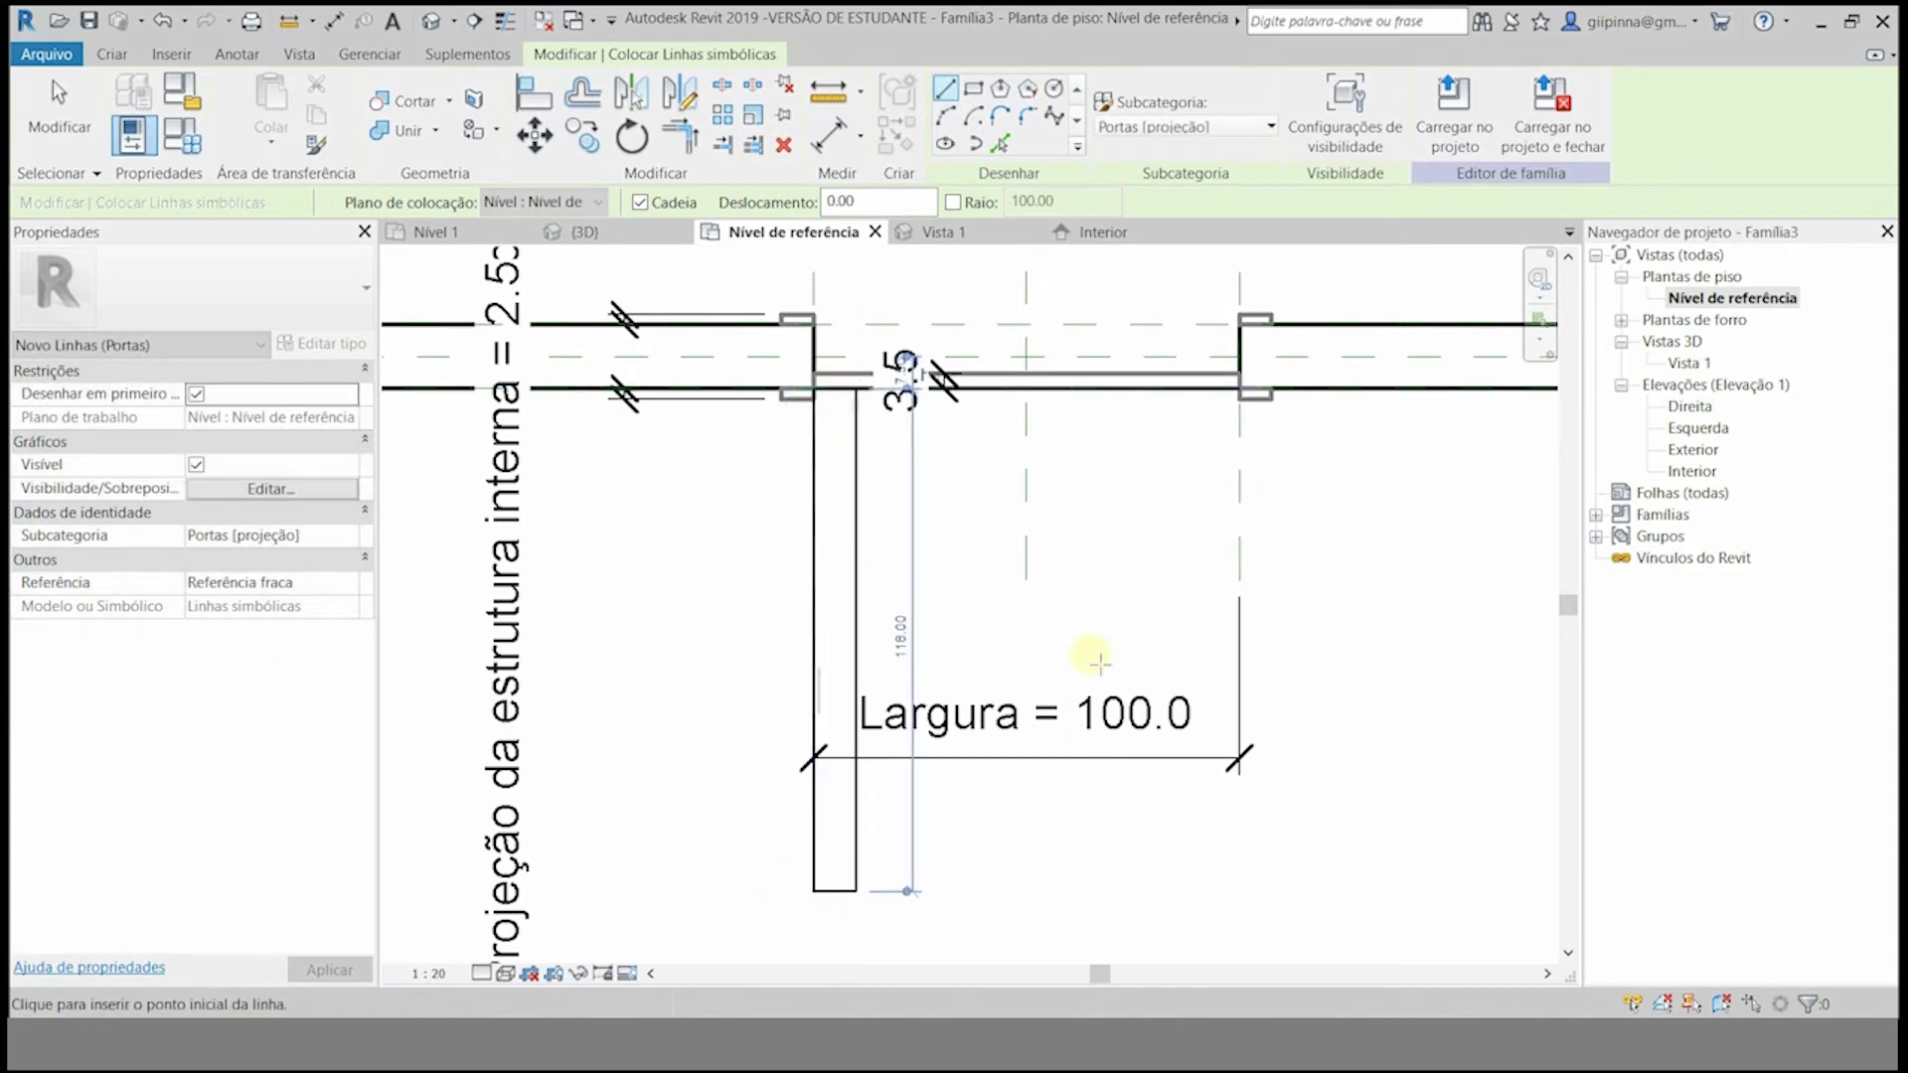
{"action": "left_click", "coordinate": [60, 111]}
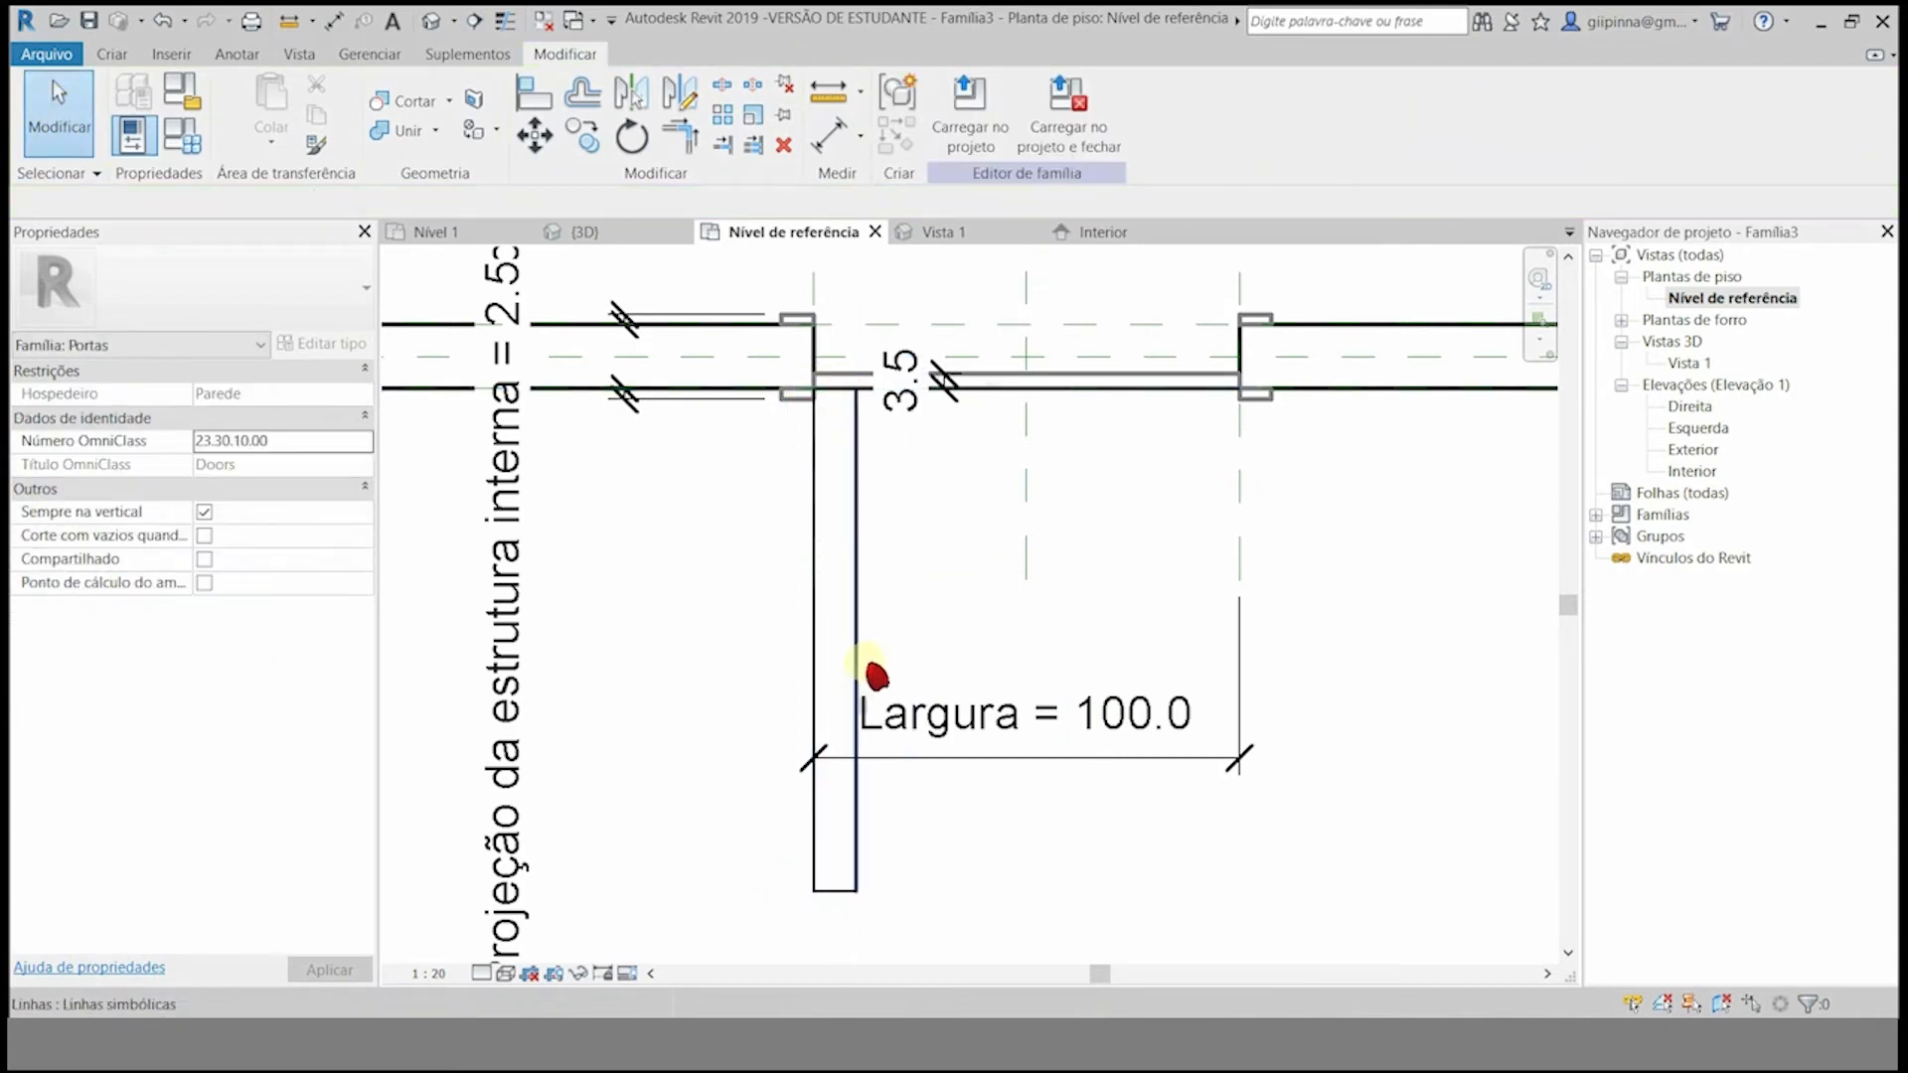
- Add an aligned dimension across the thickness of the symbolic open door leaf
{"action": "left_click", "coordinate": [334, 20]}
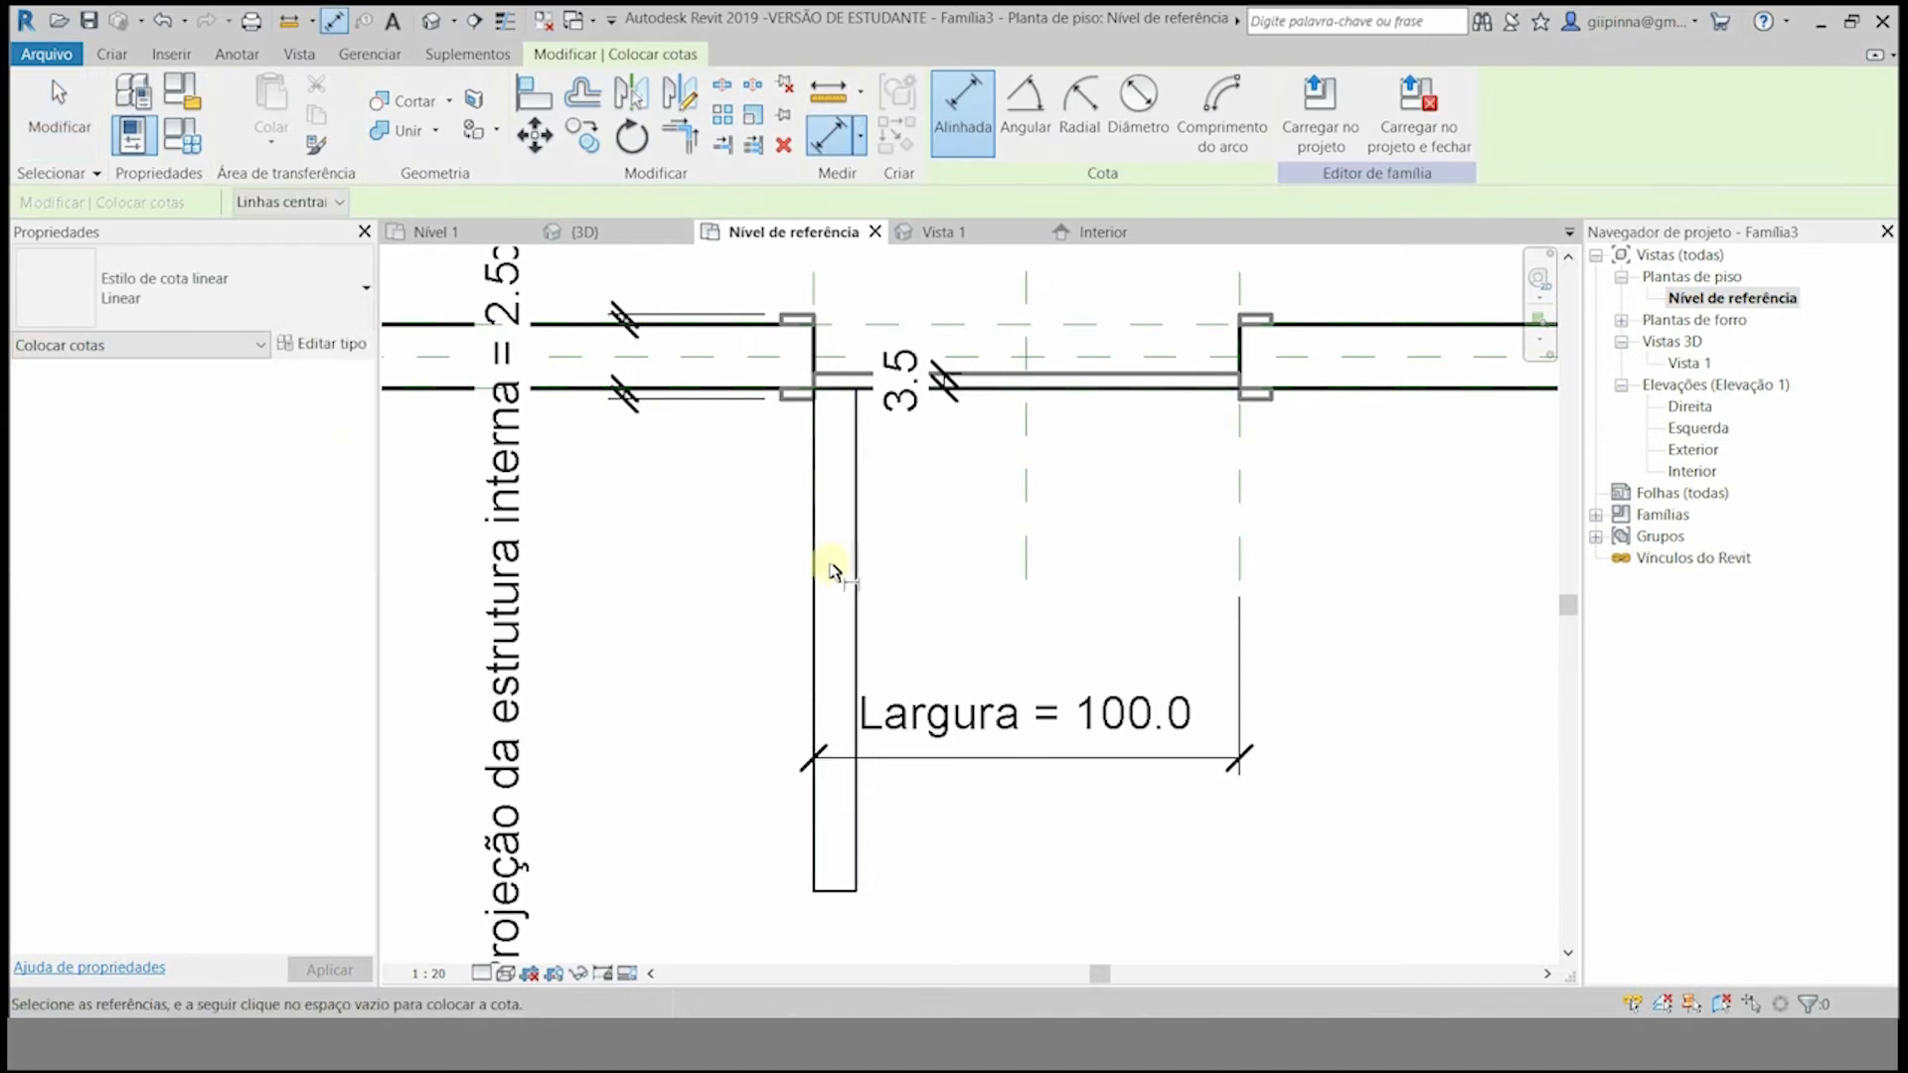
{"action": "left_click", "coordinate": [813, 567]}
{"action": "left_click", "coordinate": [863, 584]}
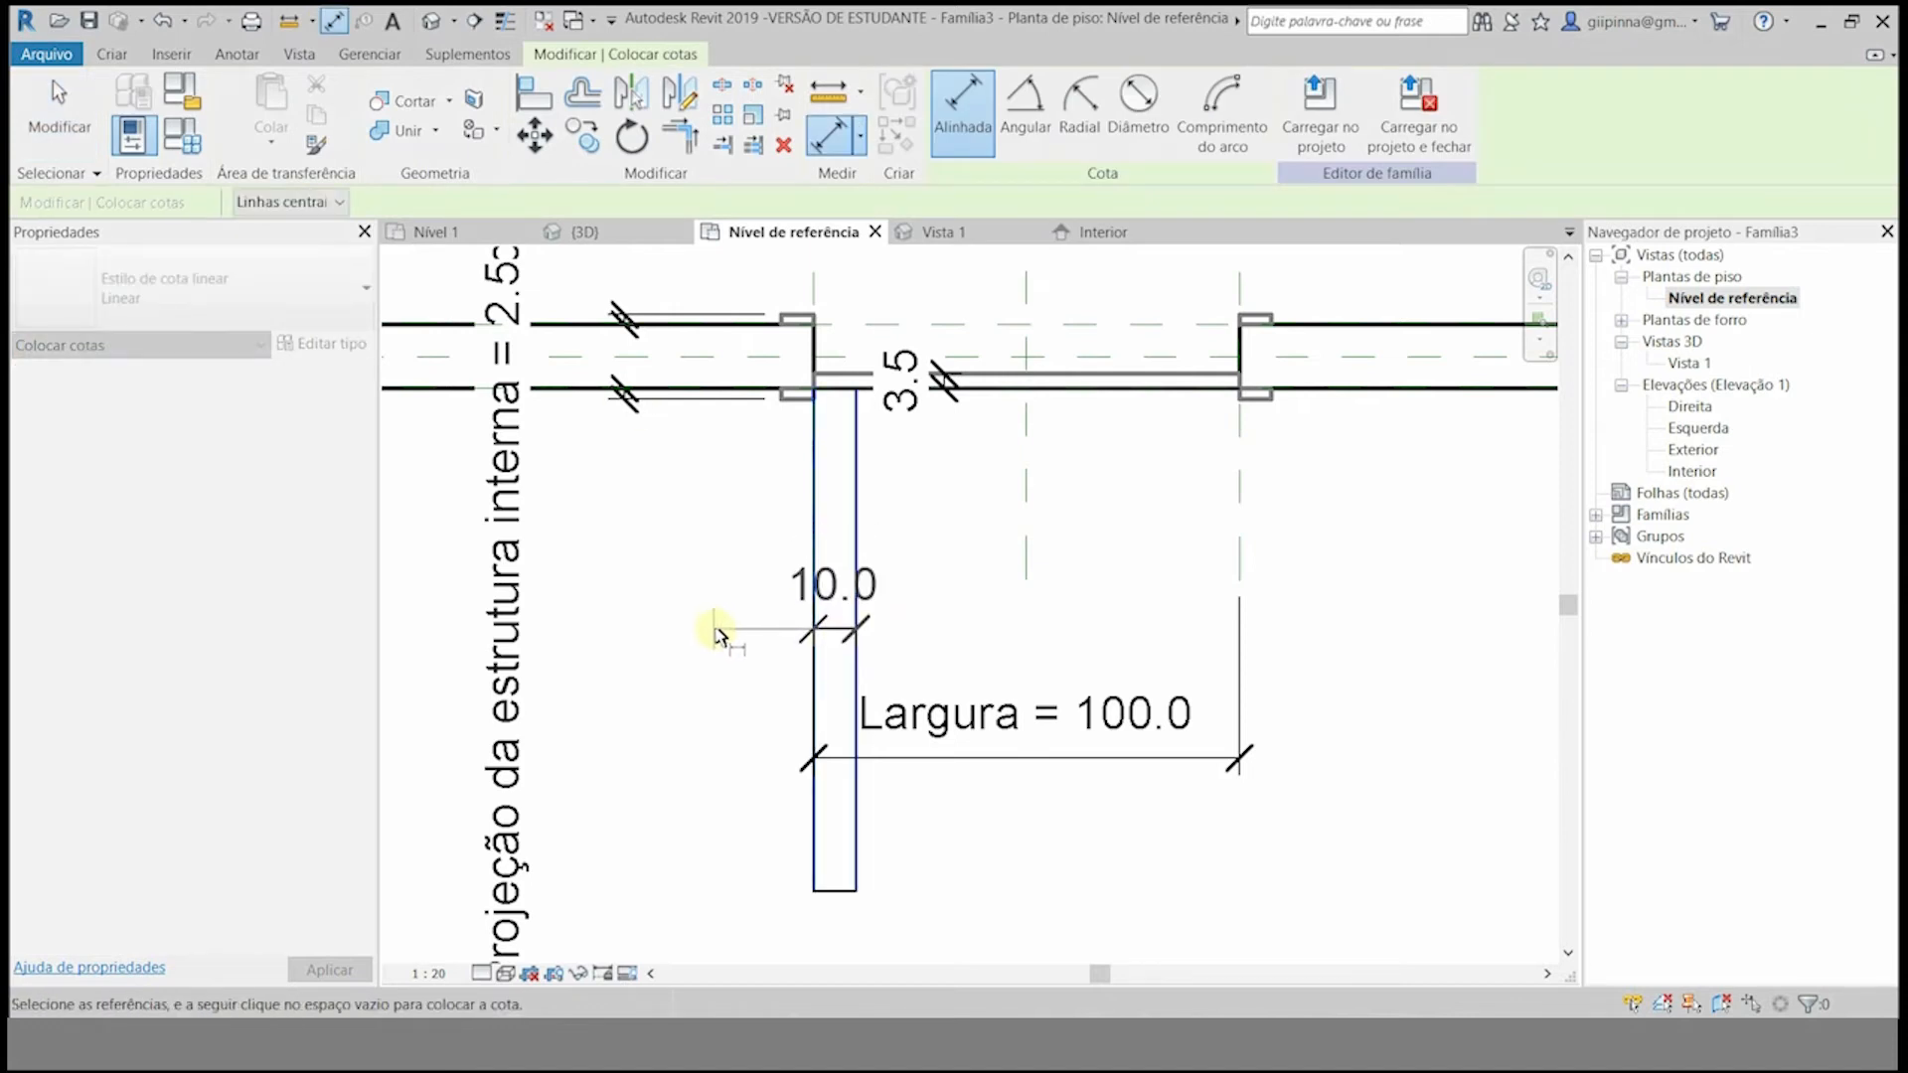
{"action": "left_click", "coordinate": [724, 619]}
- Add an aligned dimension along the length of the symbolic door leaf, placed to its left
{"action": "left_click", "coordinate": [838, 890]}
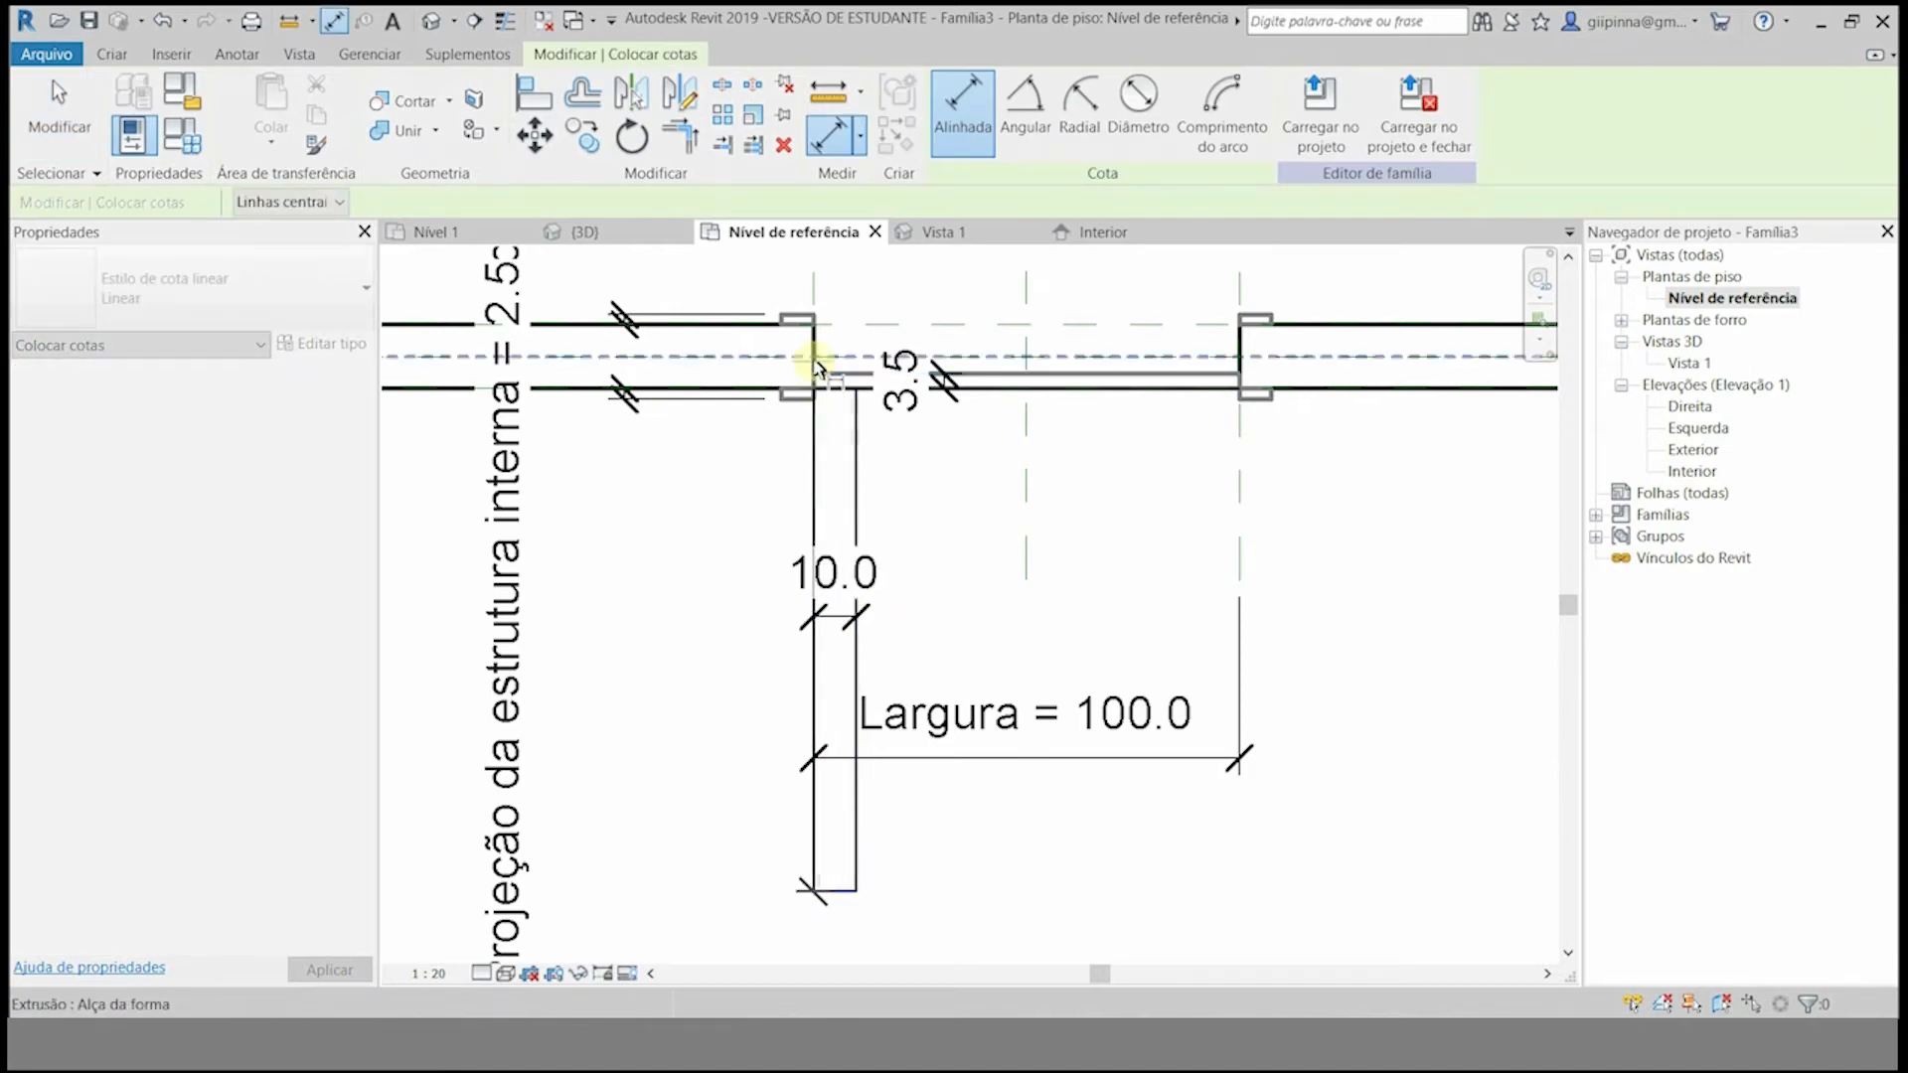
{"action": "left_click", "coordinate": [835, 390]}
{"action": "key", "text": "Escape"}
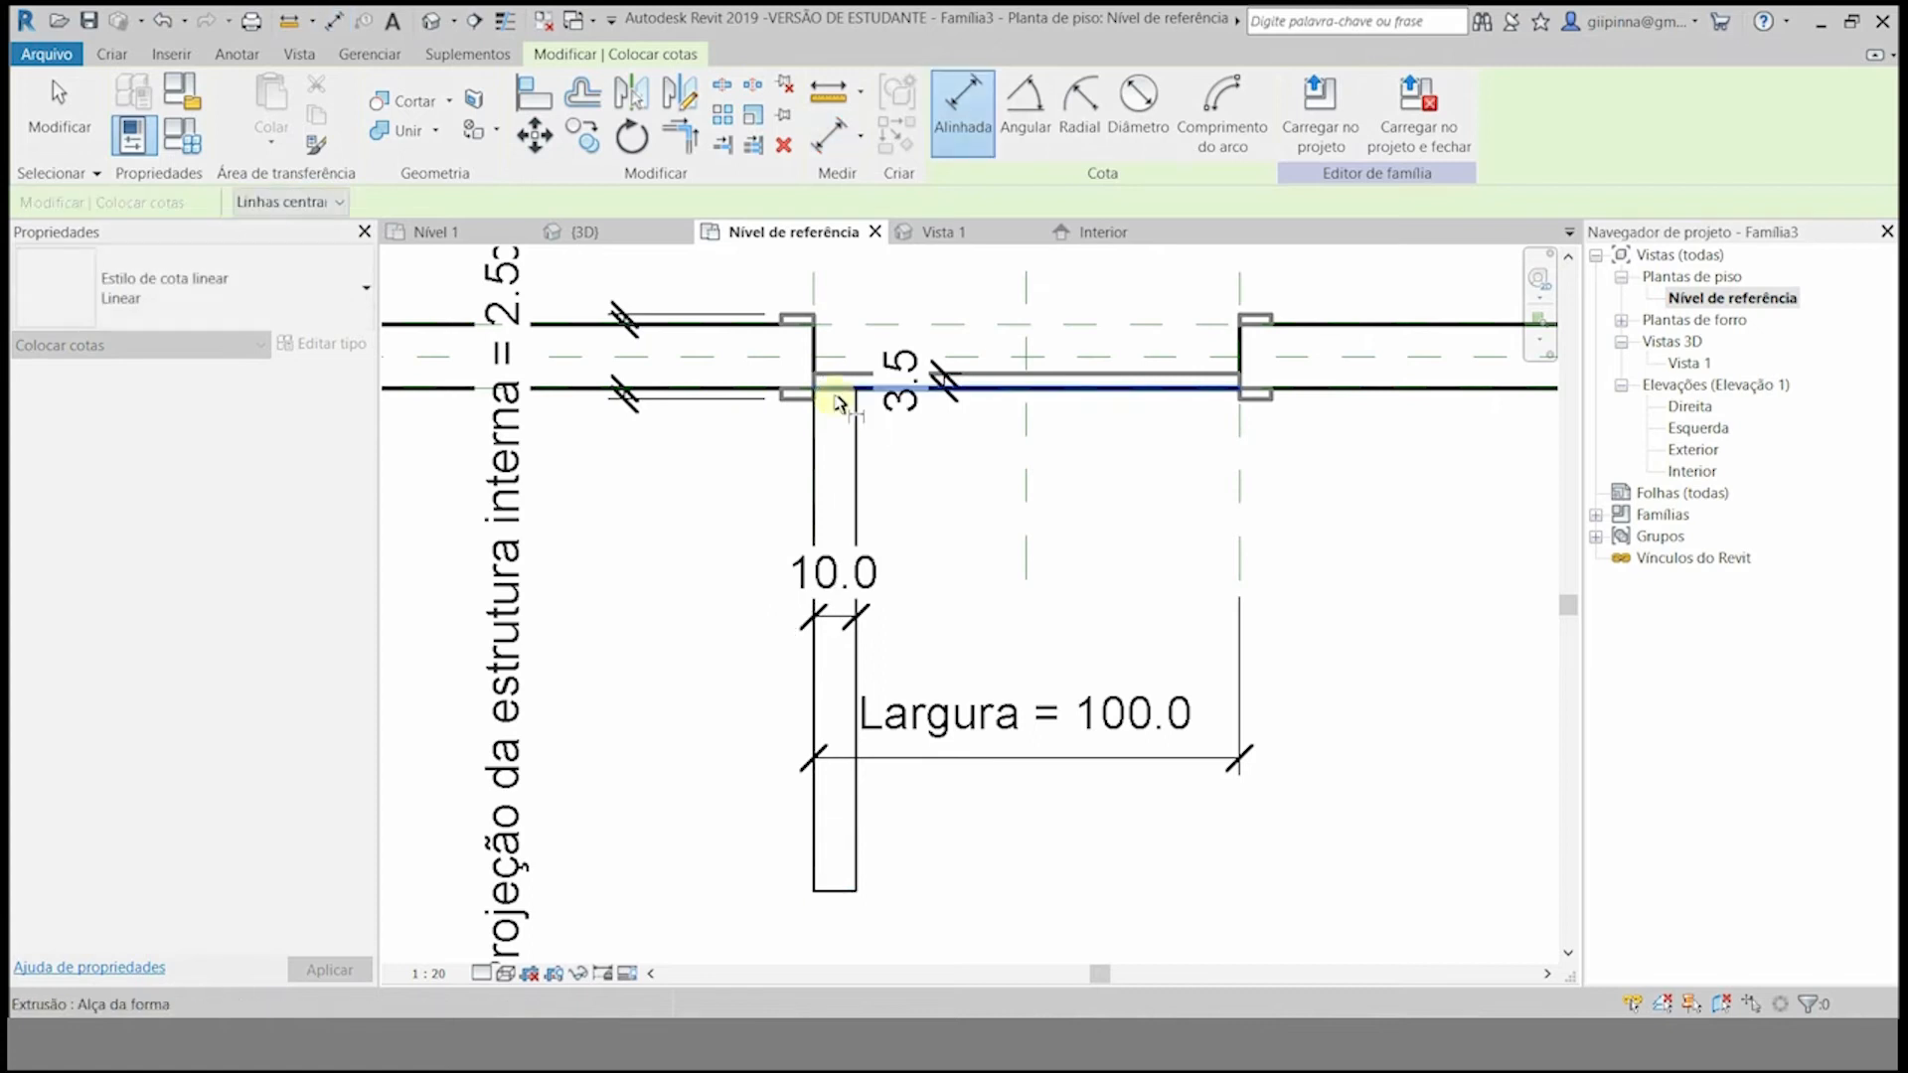
{"action": "left_click", "coordinate": [832, 393]}
{"action": "left_click", "coordinate": [844, 888]}
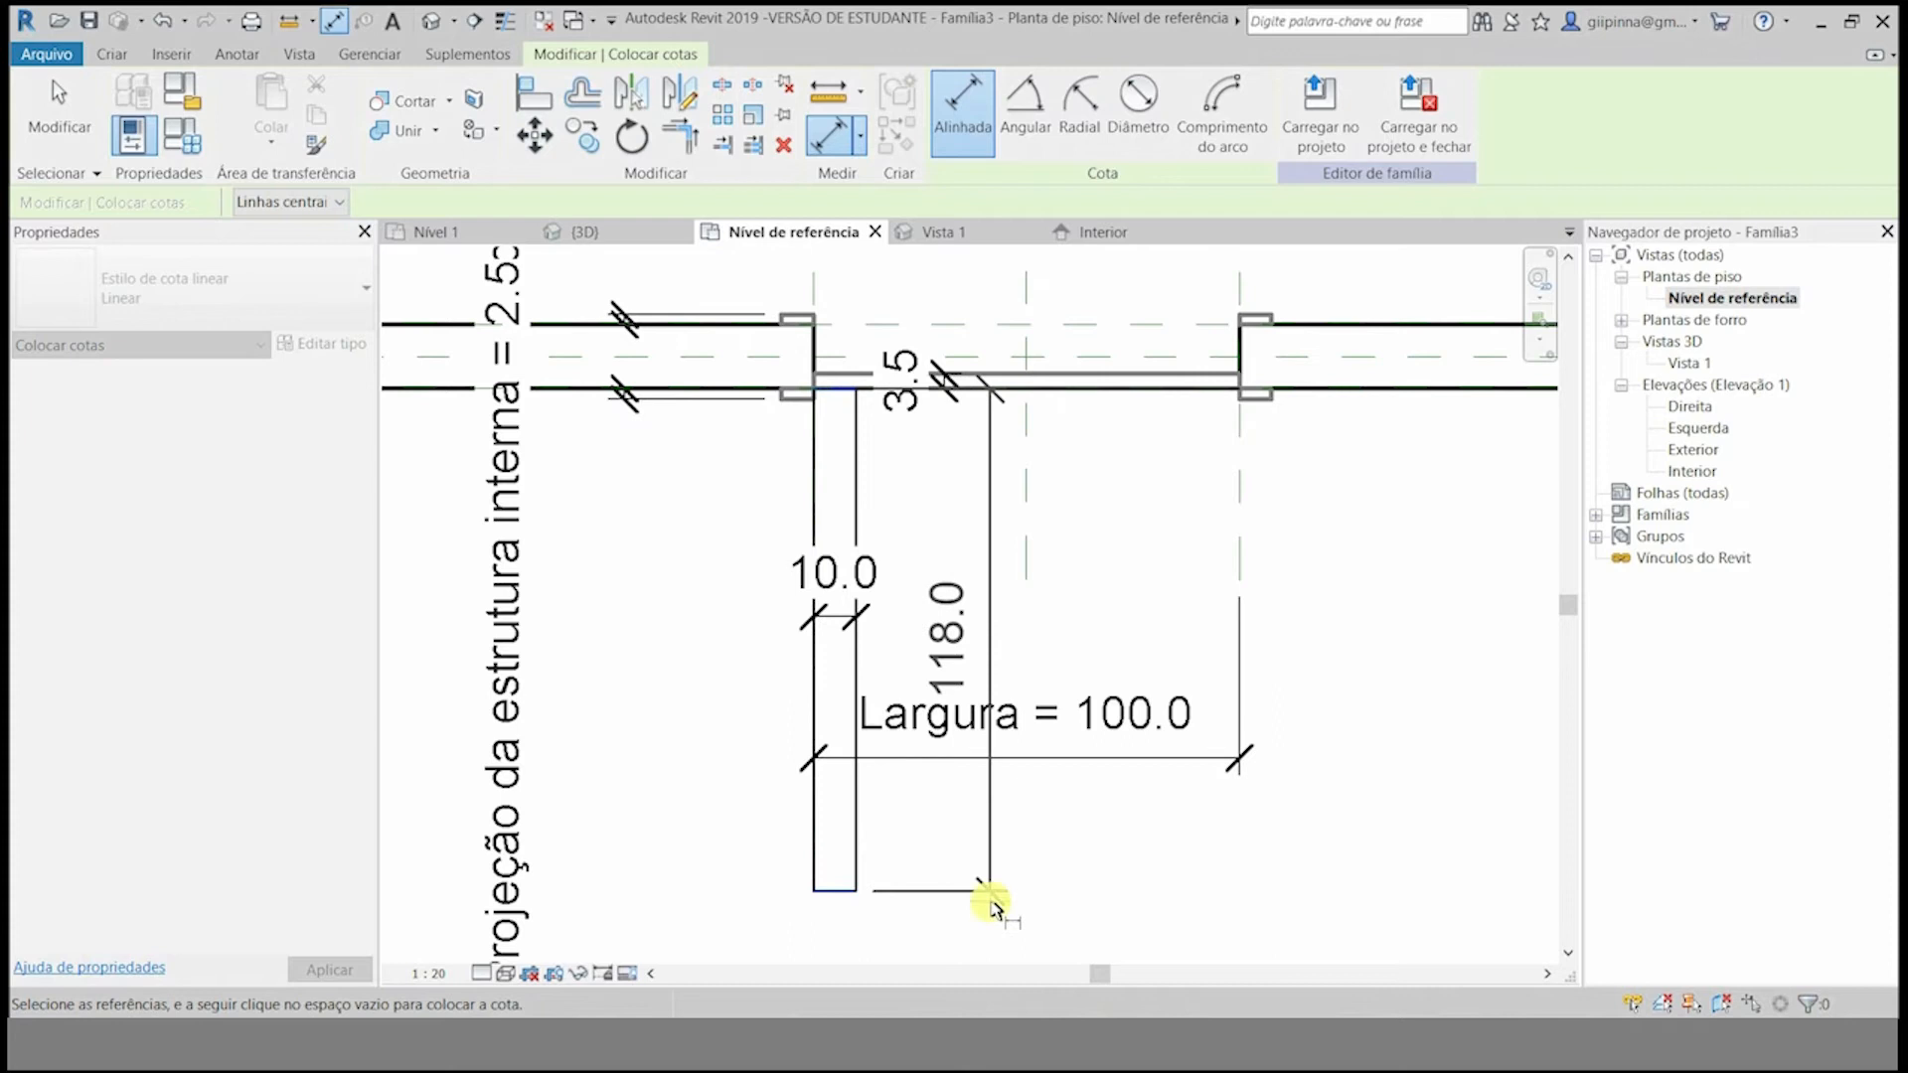
{"action": "left_click", "coordinate": [748, 878]}
{"action": "left_click", "coordinate": [55, 111]}
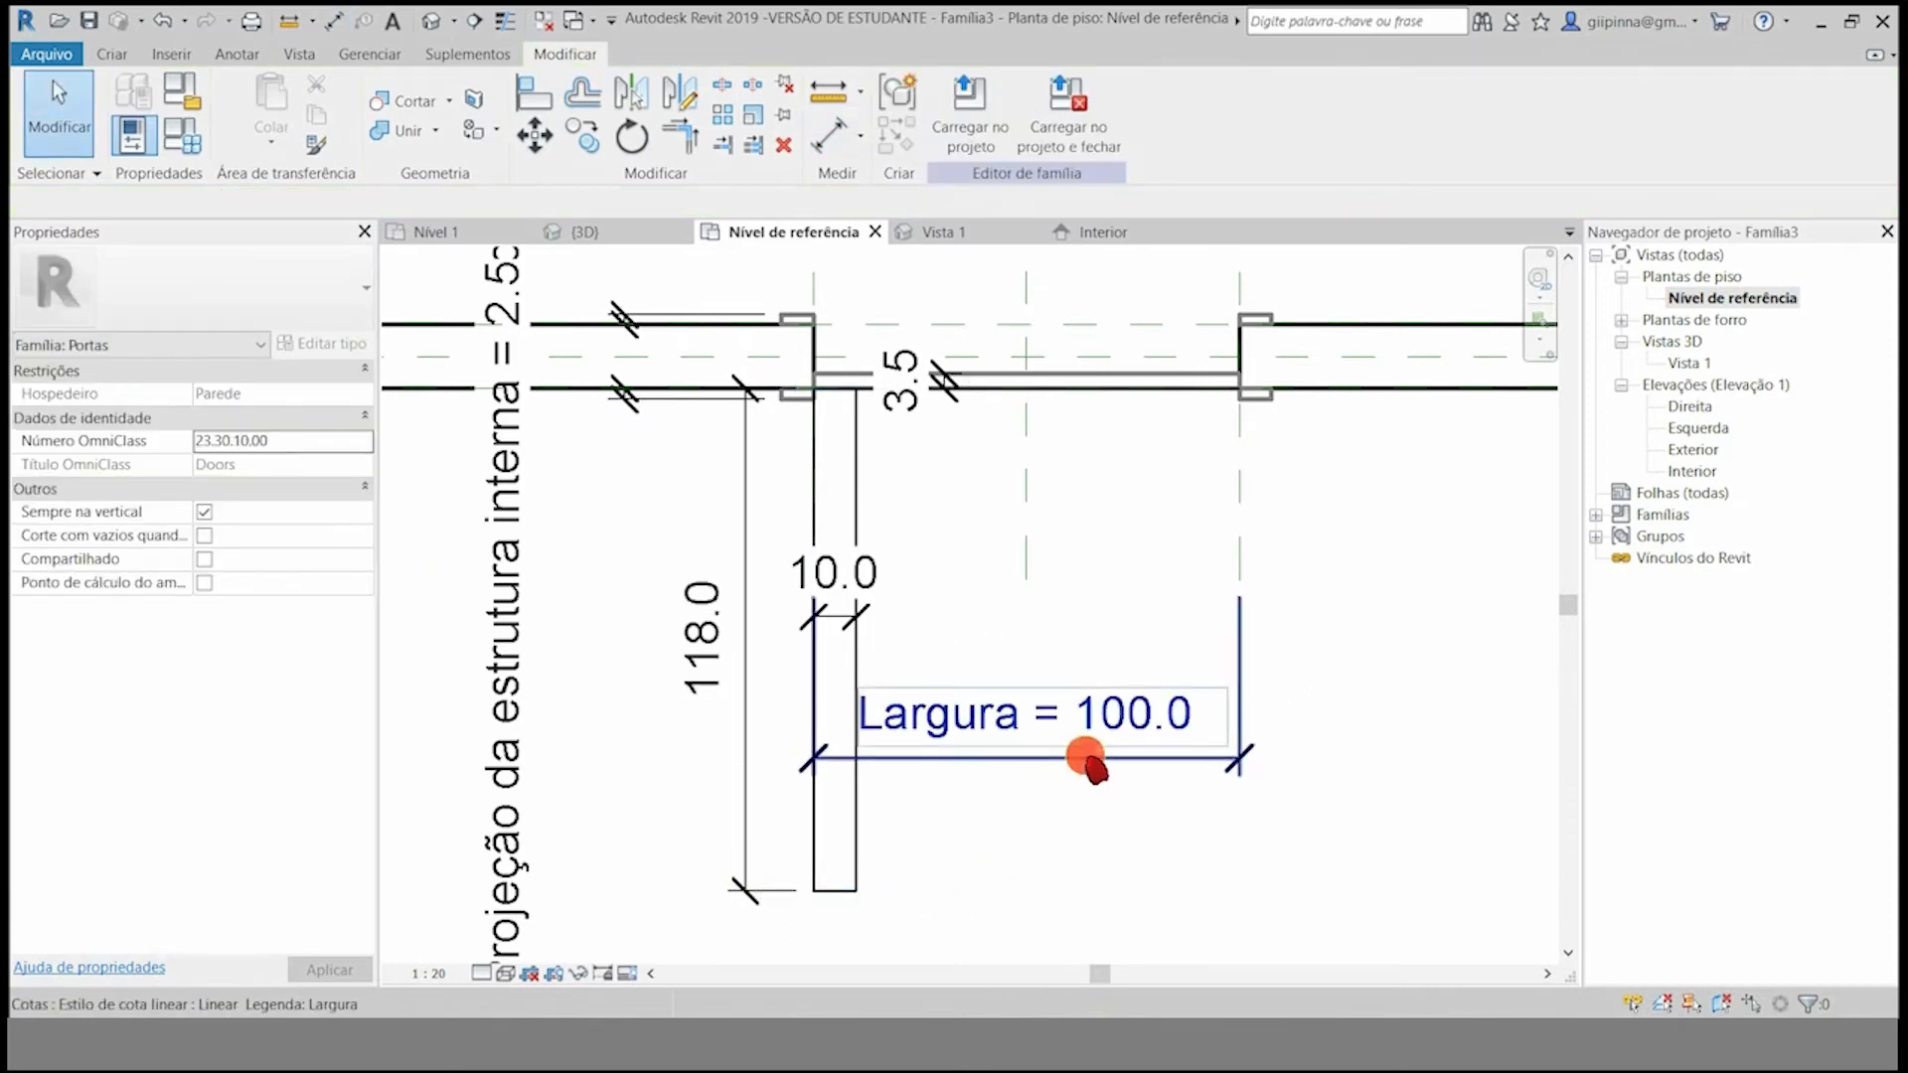
- Label the symbolic door leaf's length dimension with the Largura parameter
{"action": "left_click", "coordinate": [1088, 763]}
{"action": "left_click", "coordinate": [1375, 647]}
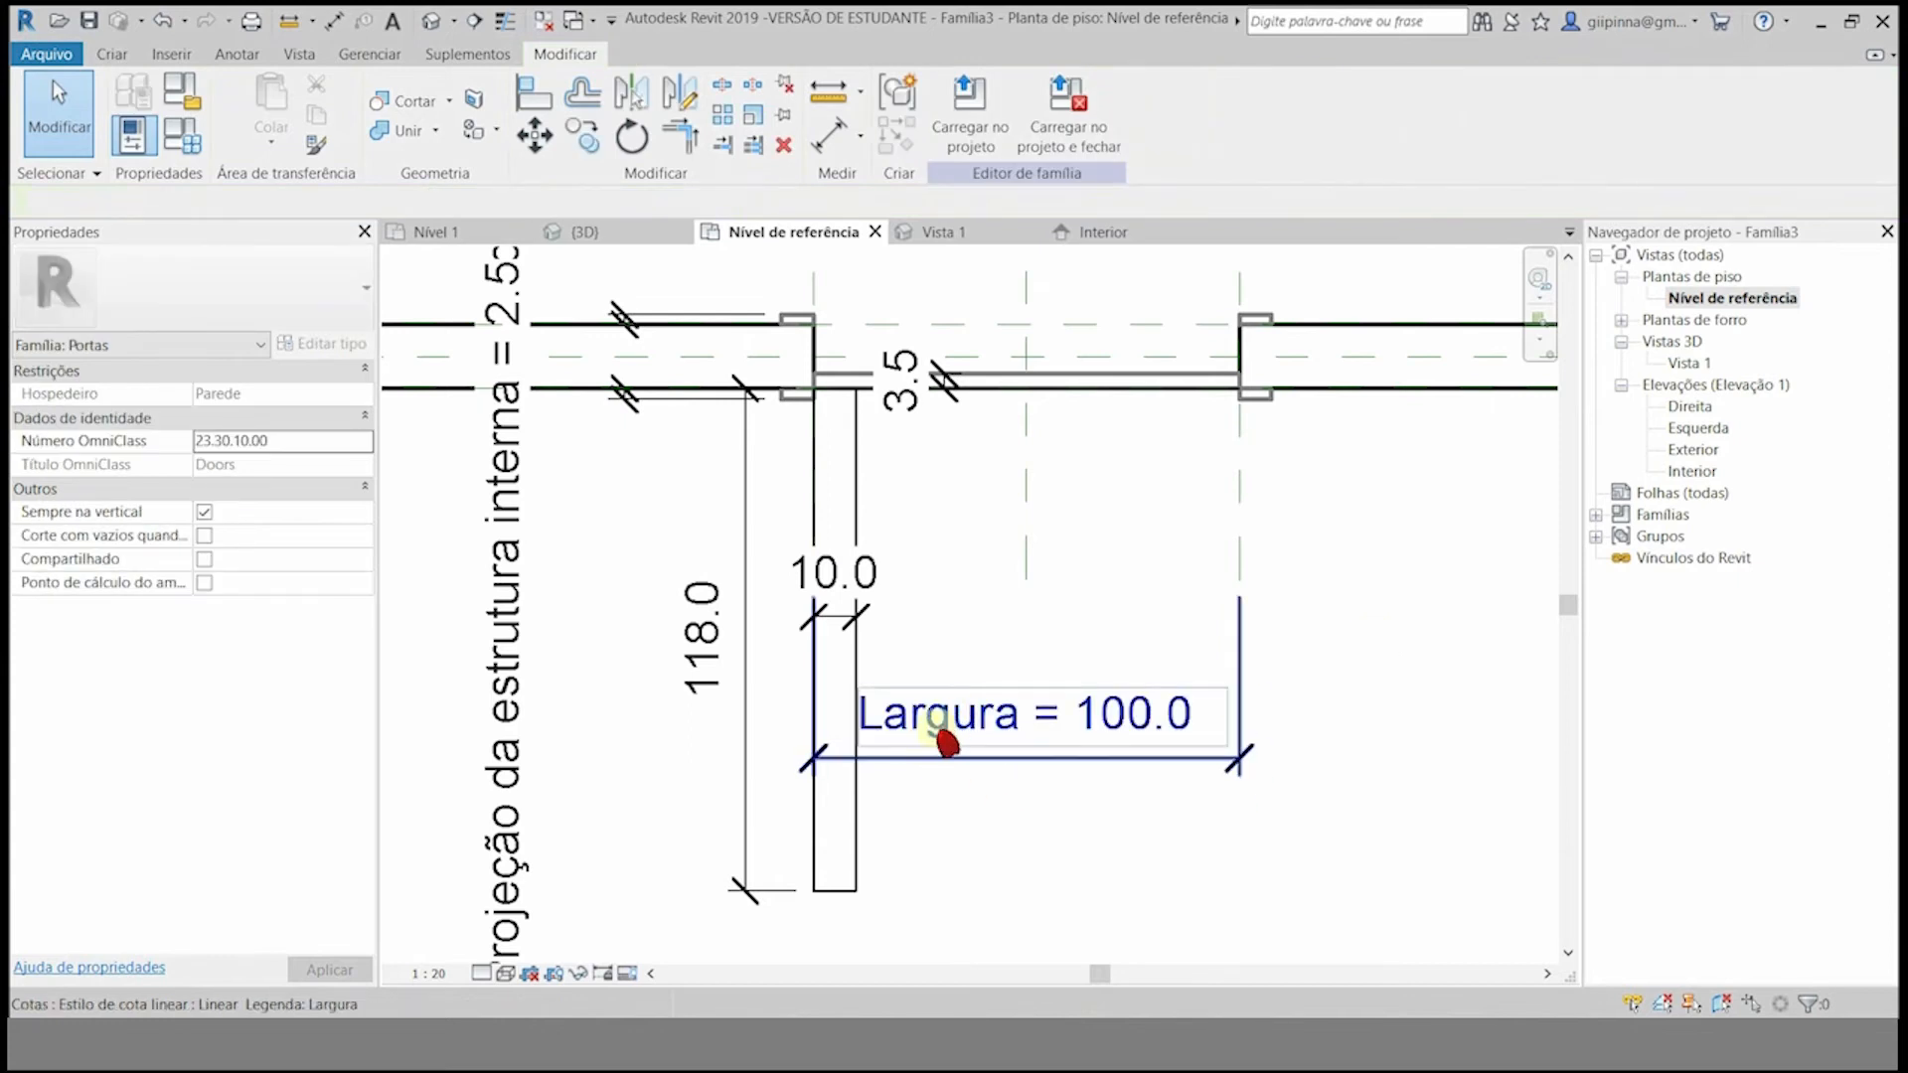
{"action": "left_click", "coordinate": [750, 636]}
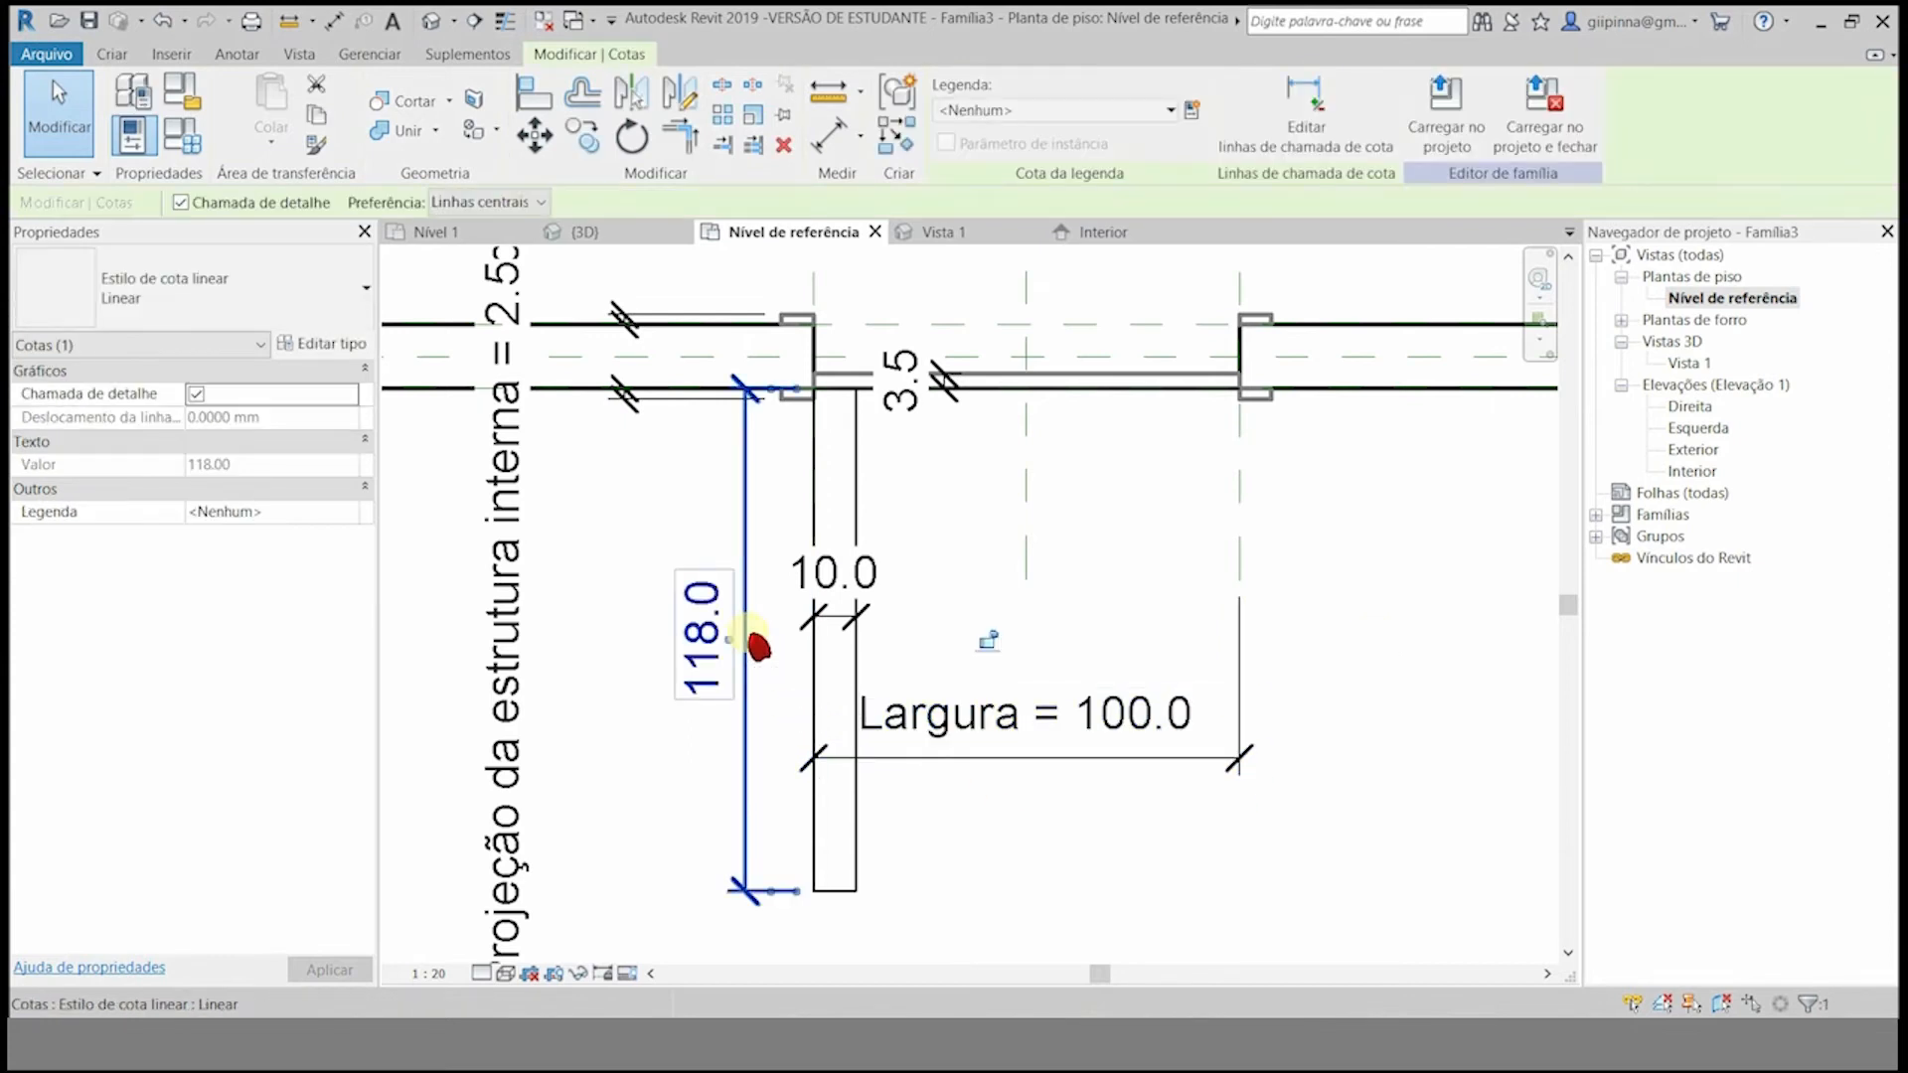
{"action": "left_click", "coordinate": [1015, 112]}
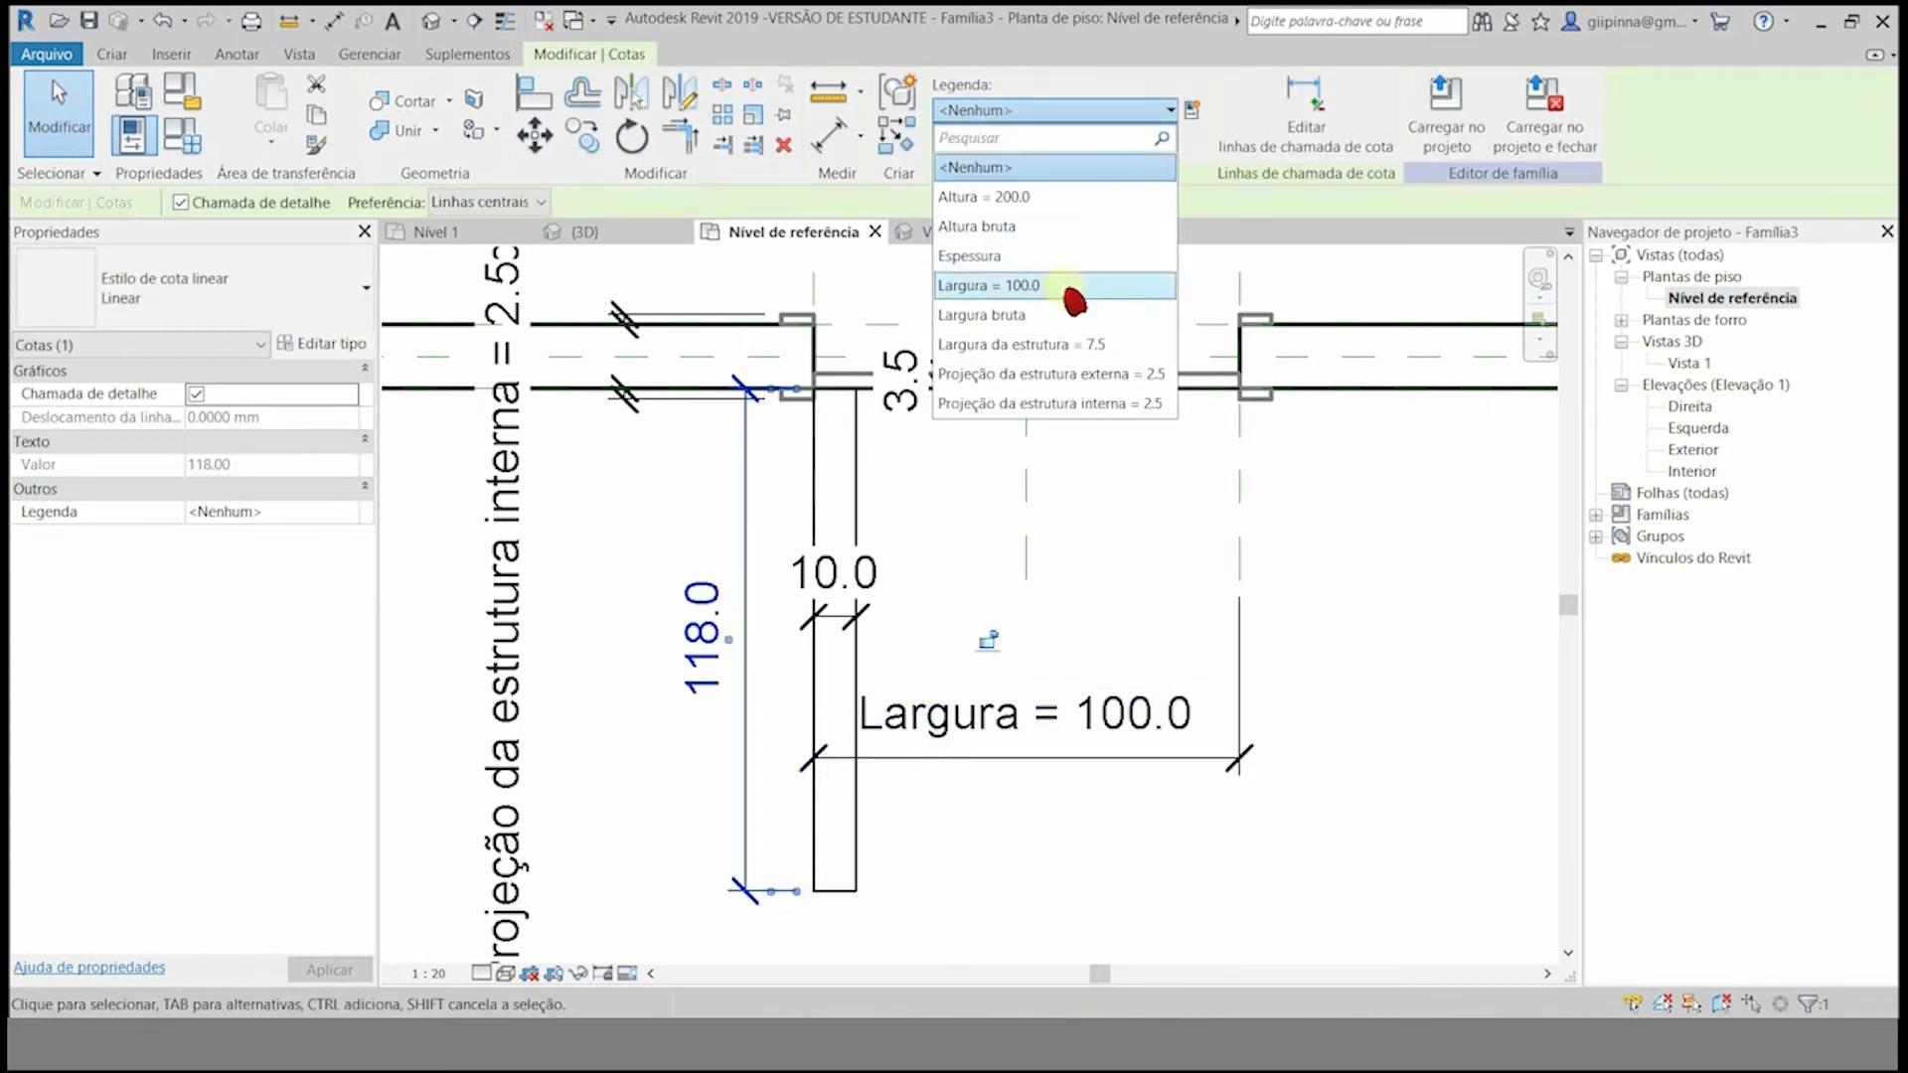
{"action": "left_click", "coordinate": [1004, 285]}
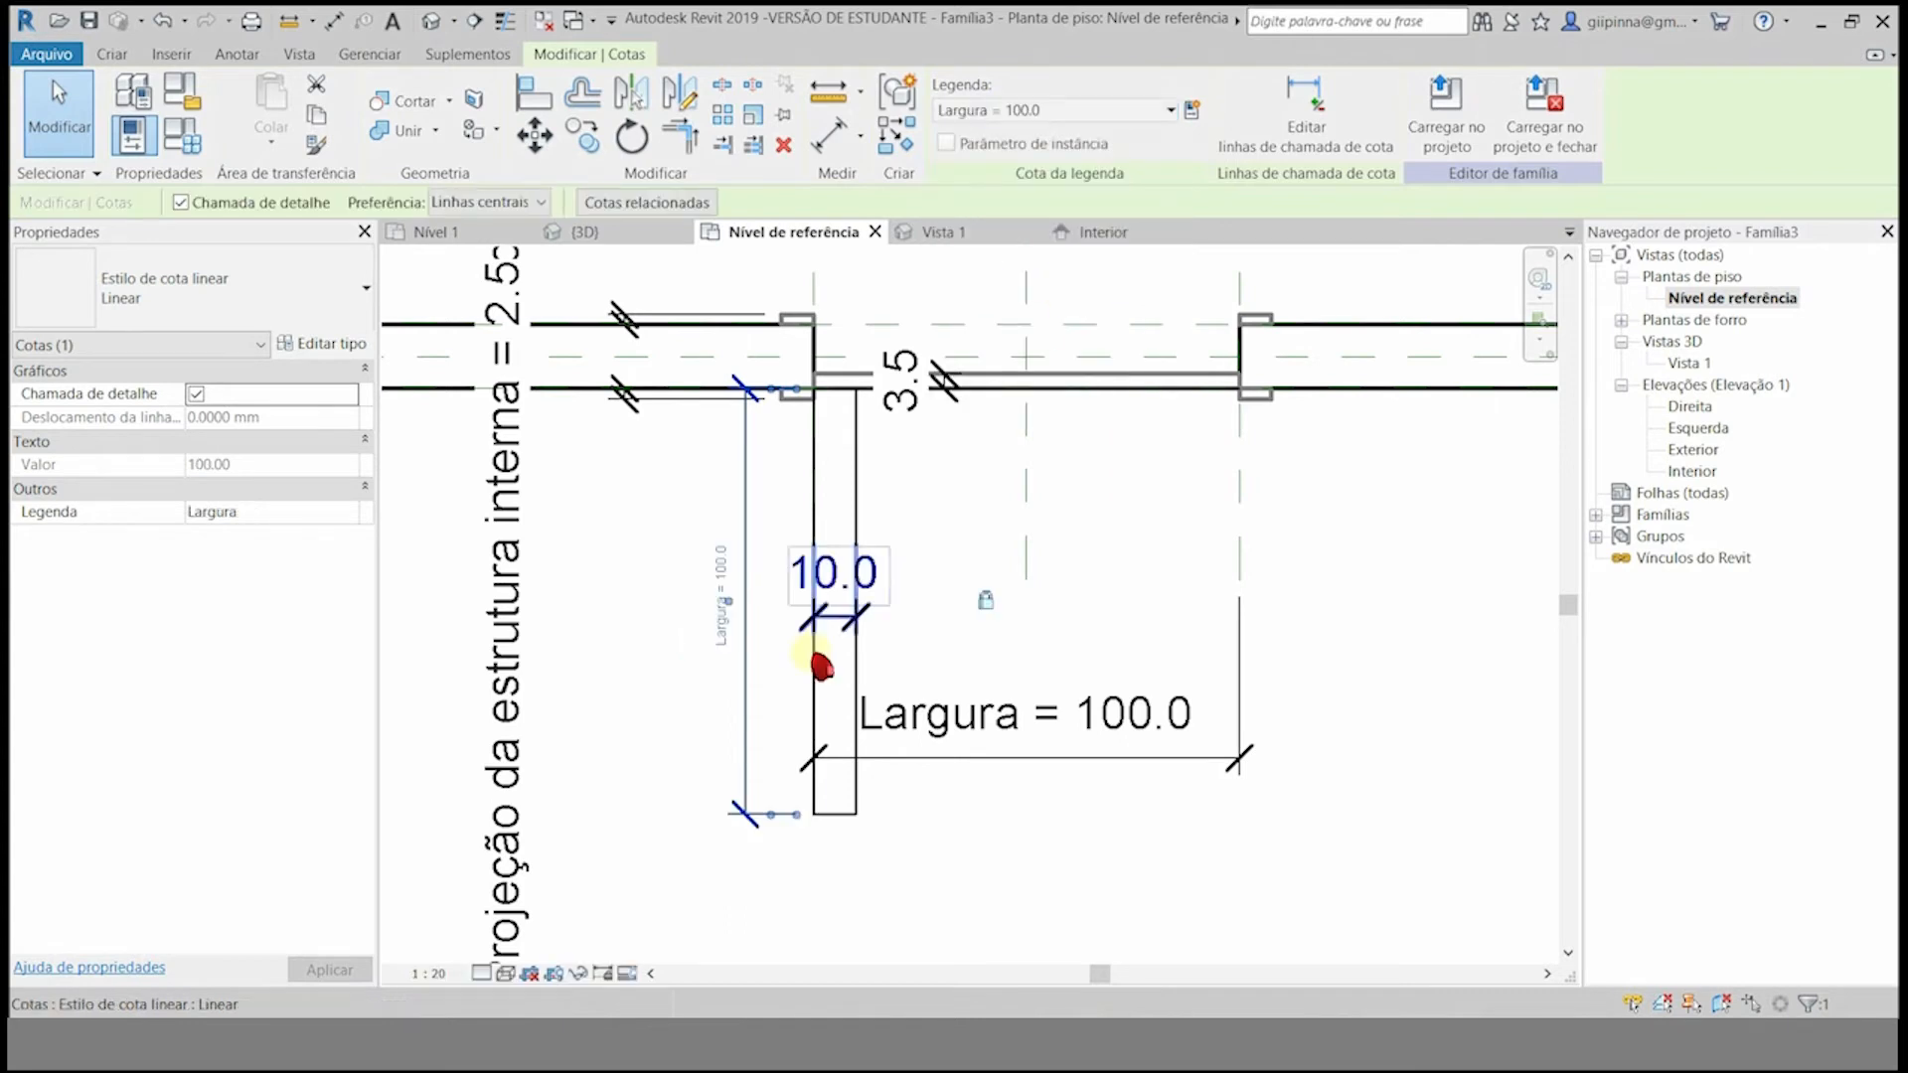
{"action": "key", "text": "Escape"}
- Set the door opening's Largura dimension to 90
{"action": "left_click", "coordinate": [1083, 724]}
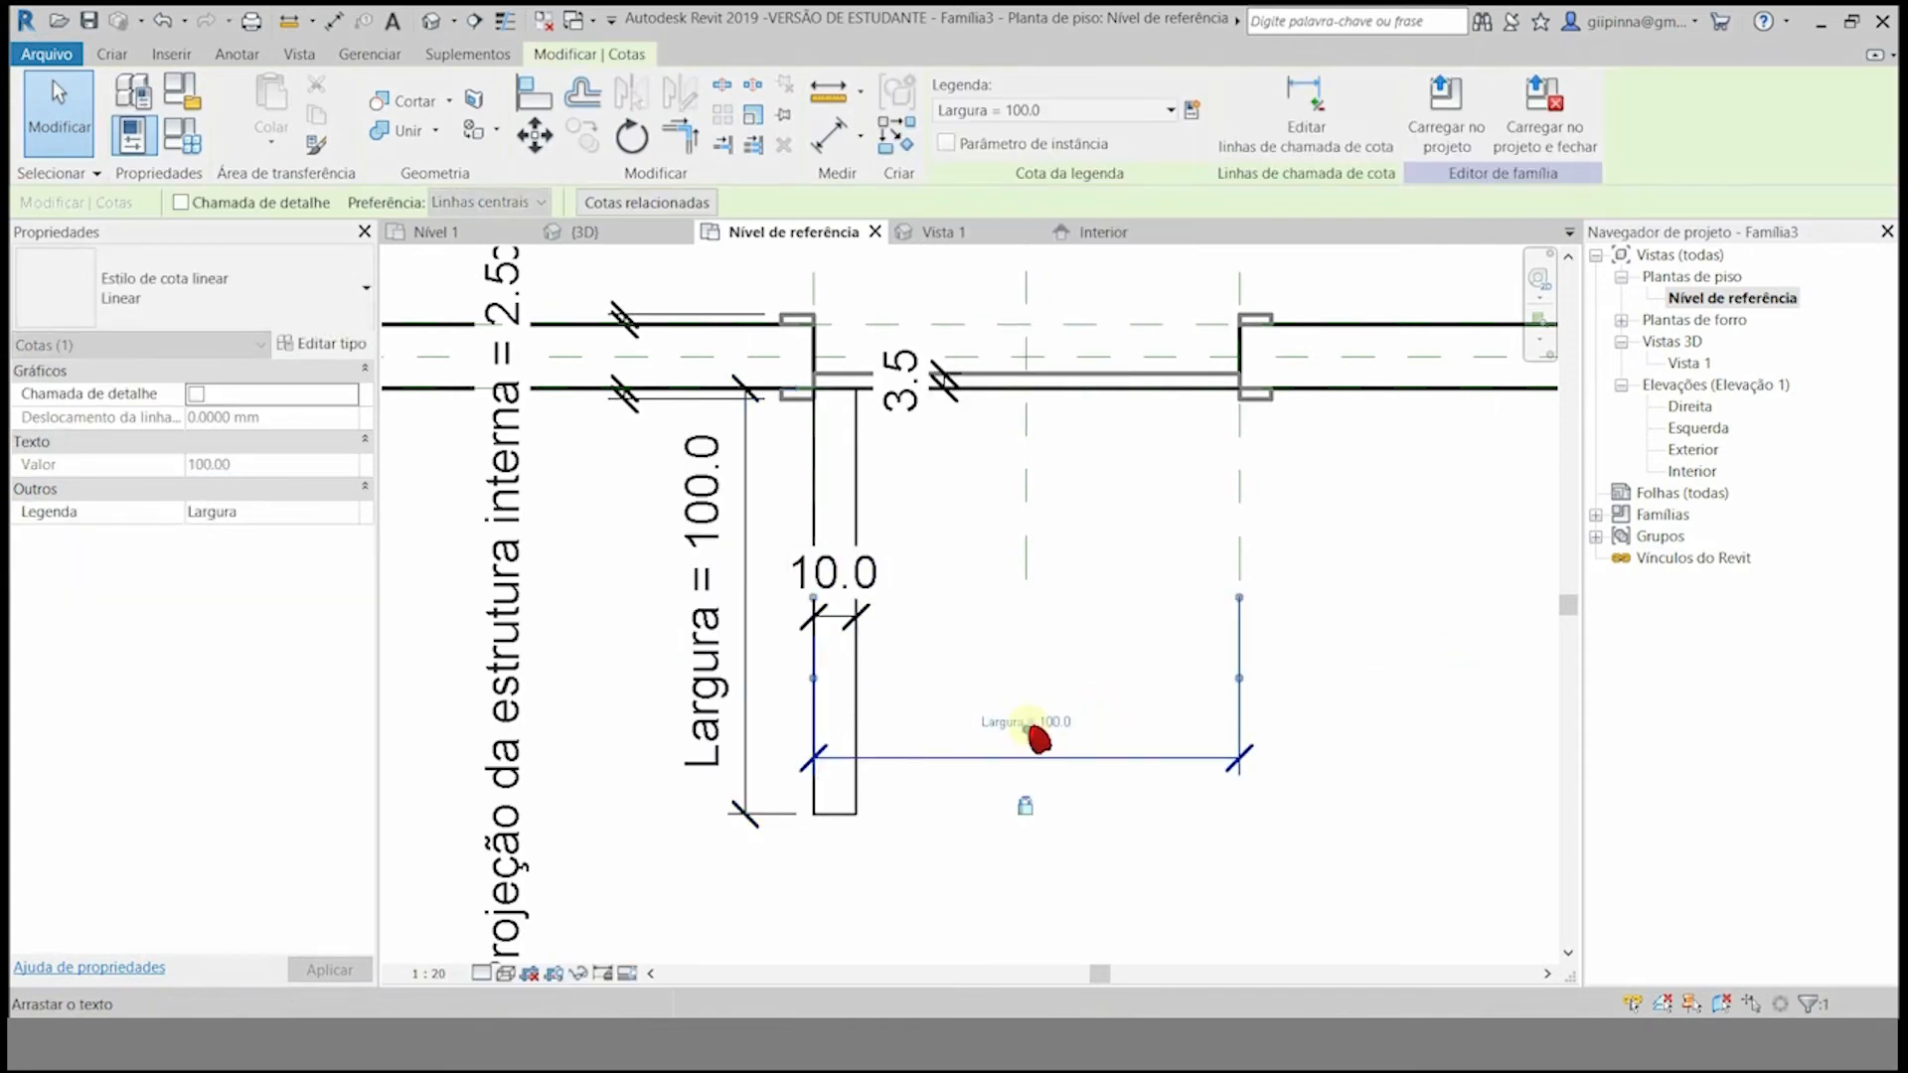
{"action": "left_click", "coordinate": [1057, 733]}
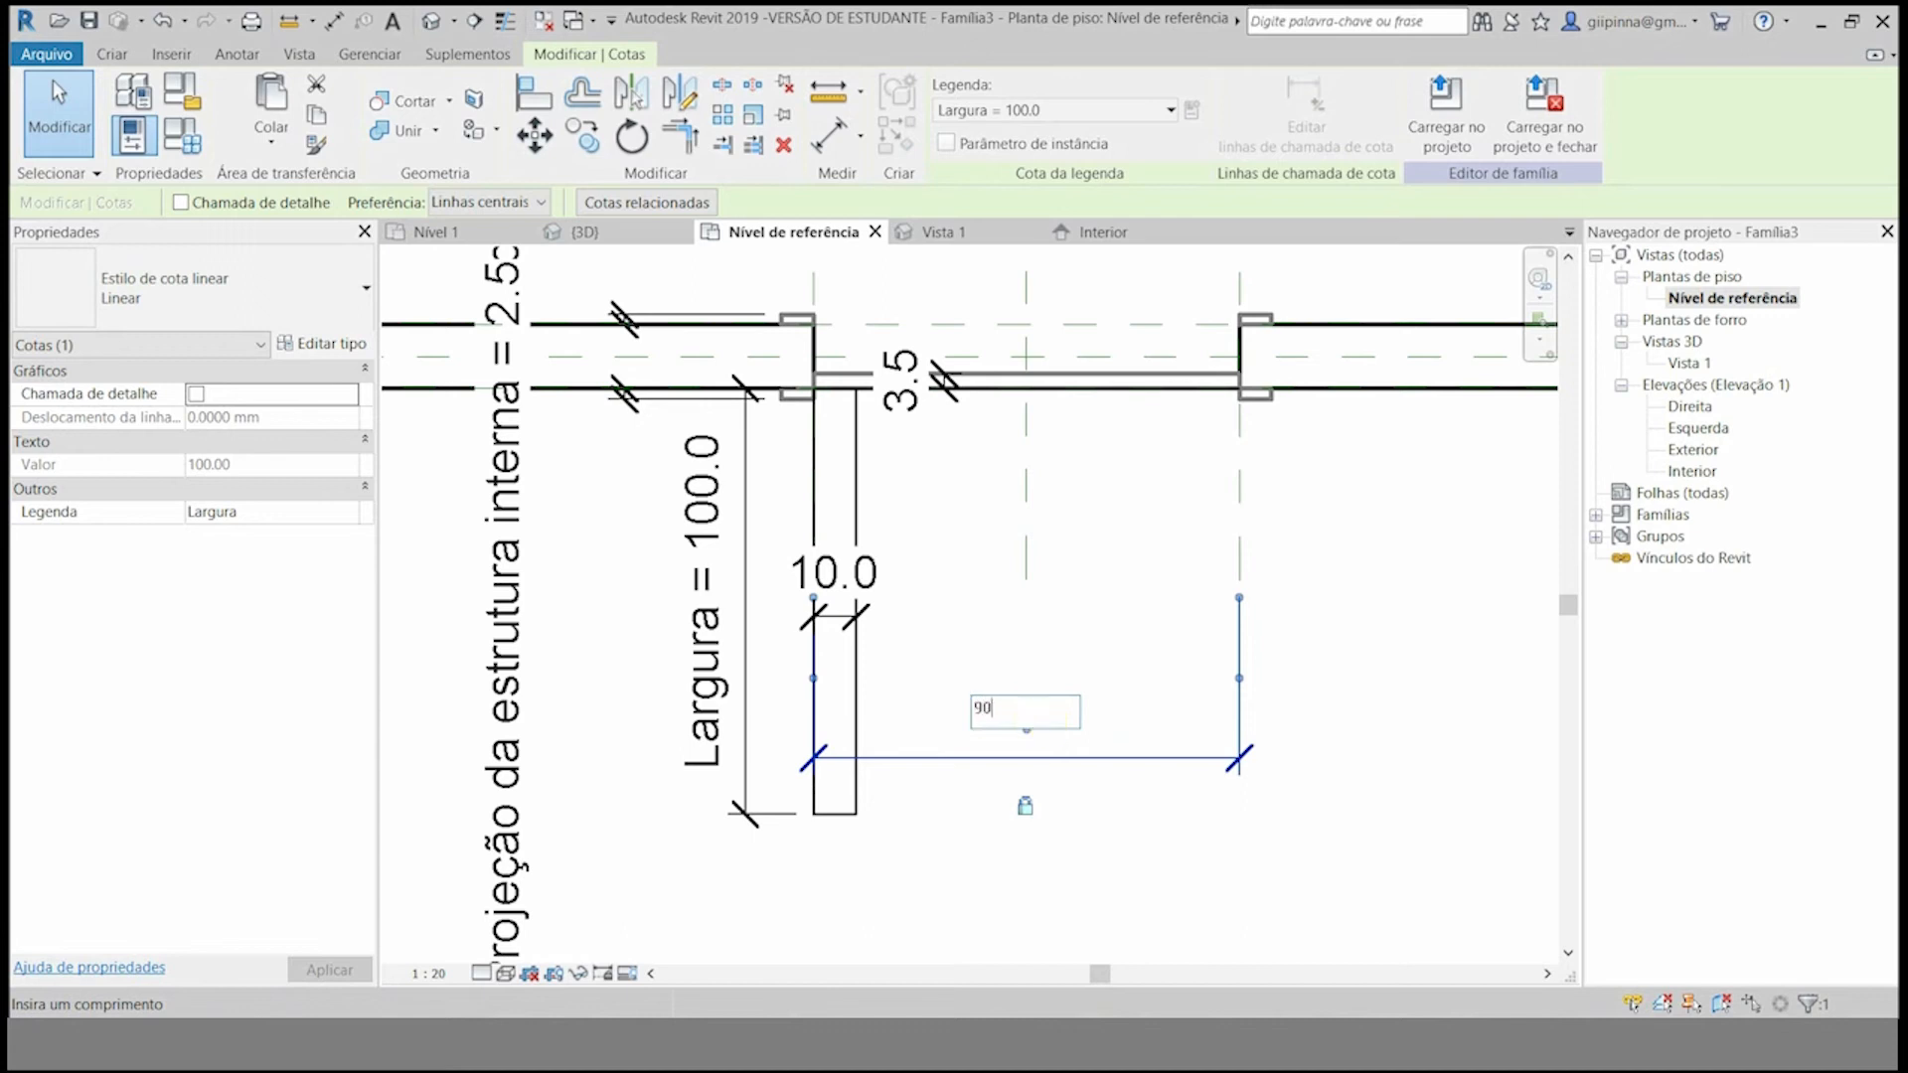
{"action": "type", "text": "90"}
{"action": "key", "text": "Return"}
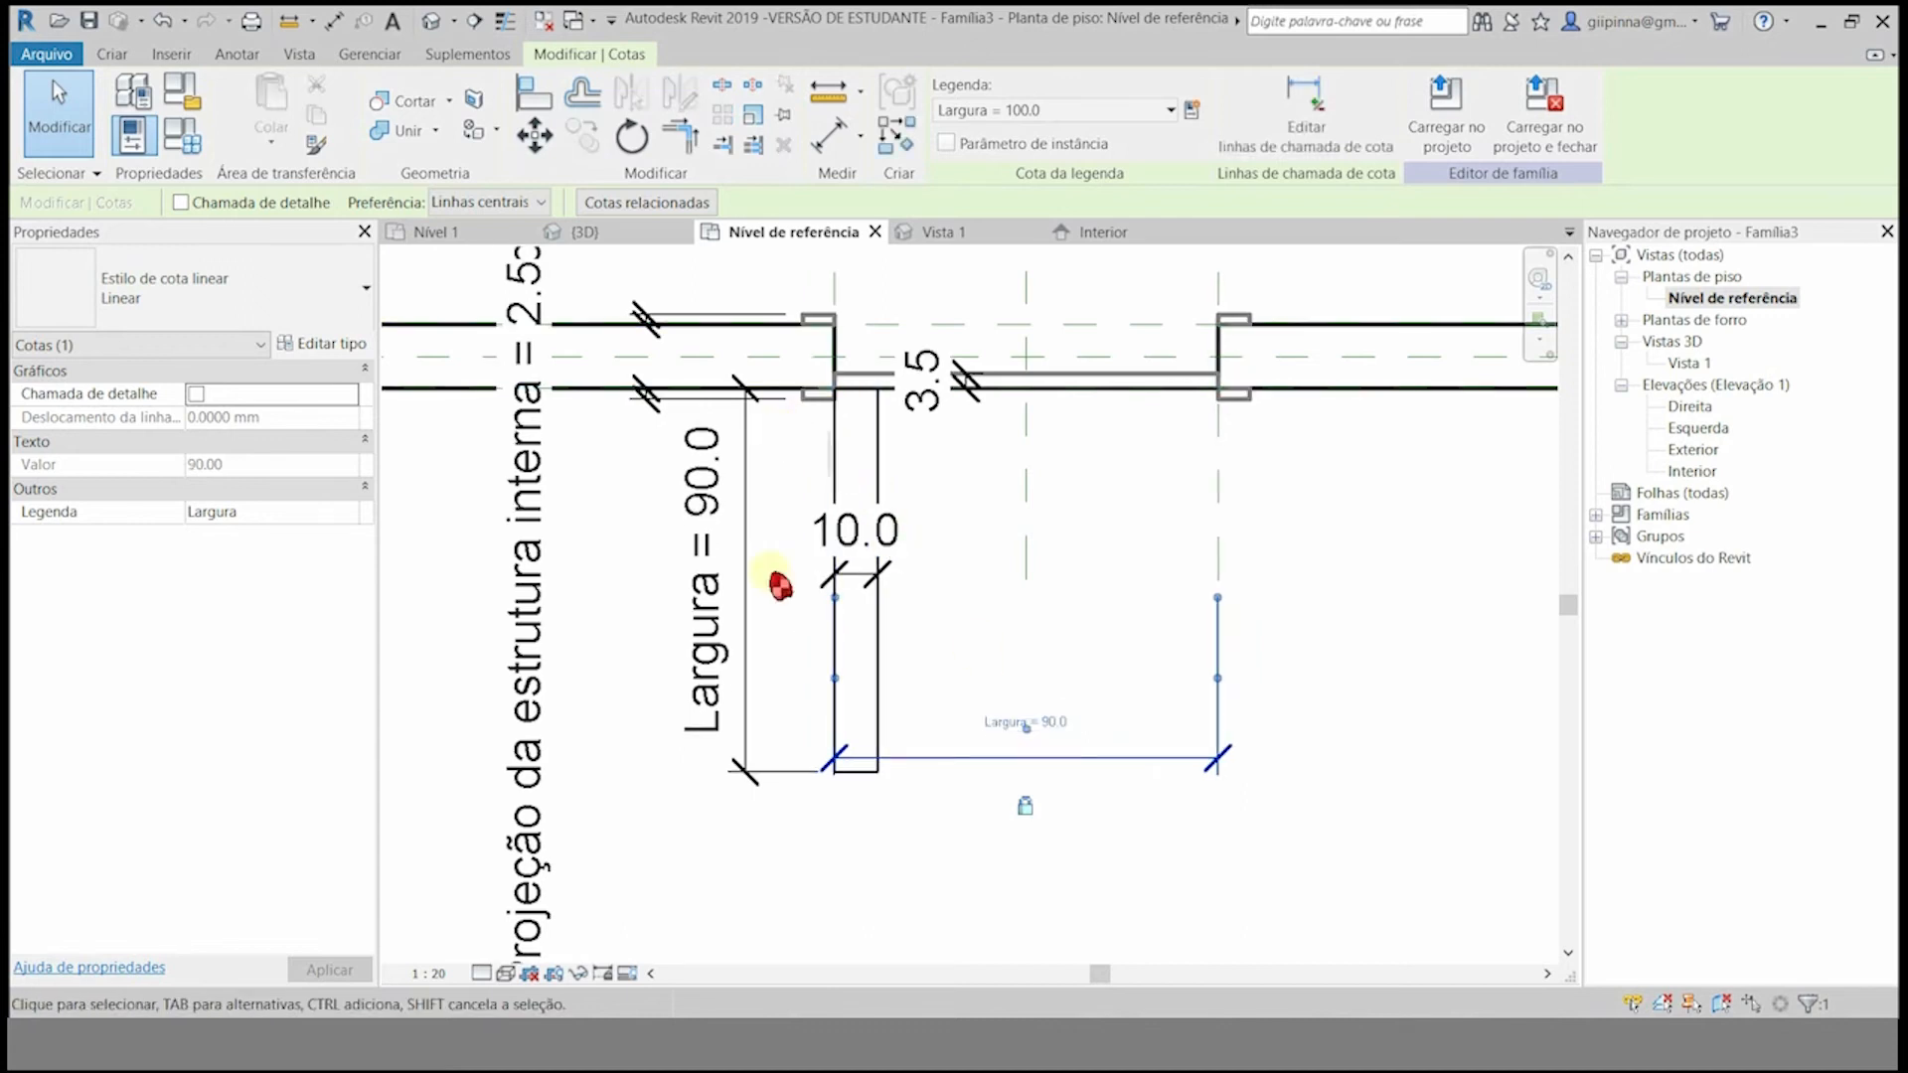
{"action": "left_click", "coordinate": [987, 564]}
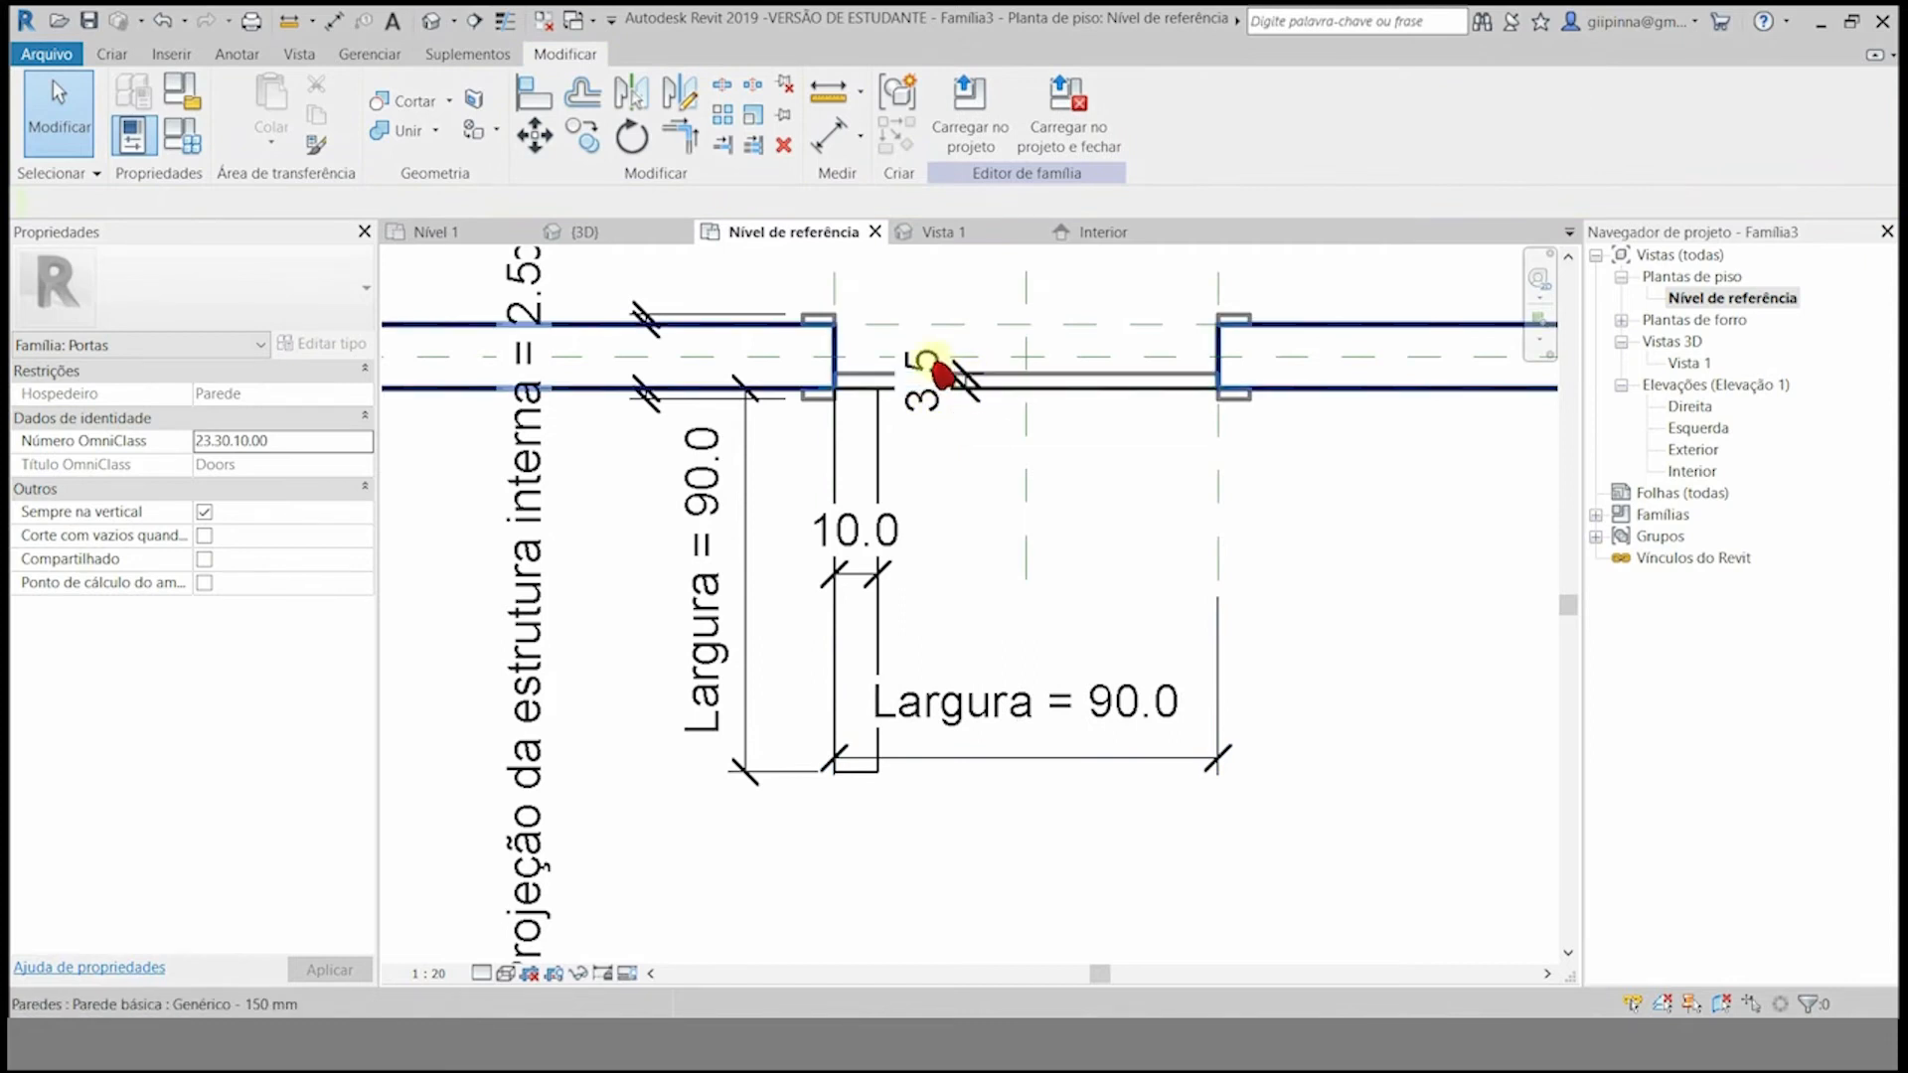
- Label the closed door panel's 3.5 thickness dimension with the Espessura parameter
{"action": "left_click", "coordinate": [932, 384]}
{"action": "scroll", "coordinate": [956, 395], "scroll_direction": "up", "scroll_amount": 6}
{"action": "left_click", "coordinate": [1016, 351]}
{"action": "scroll", "coordinate": [900, 738], "scroll_direction": "down", "scroll_amount": 2}
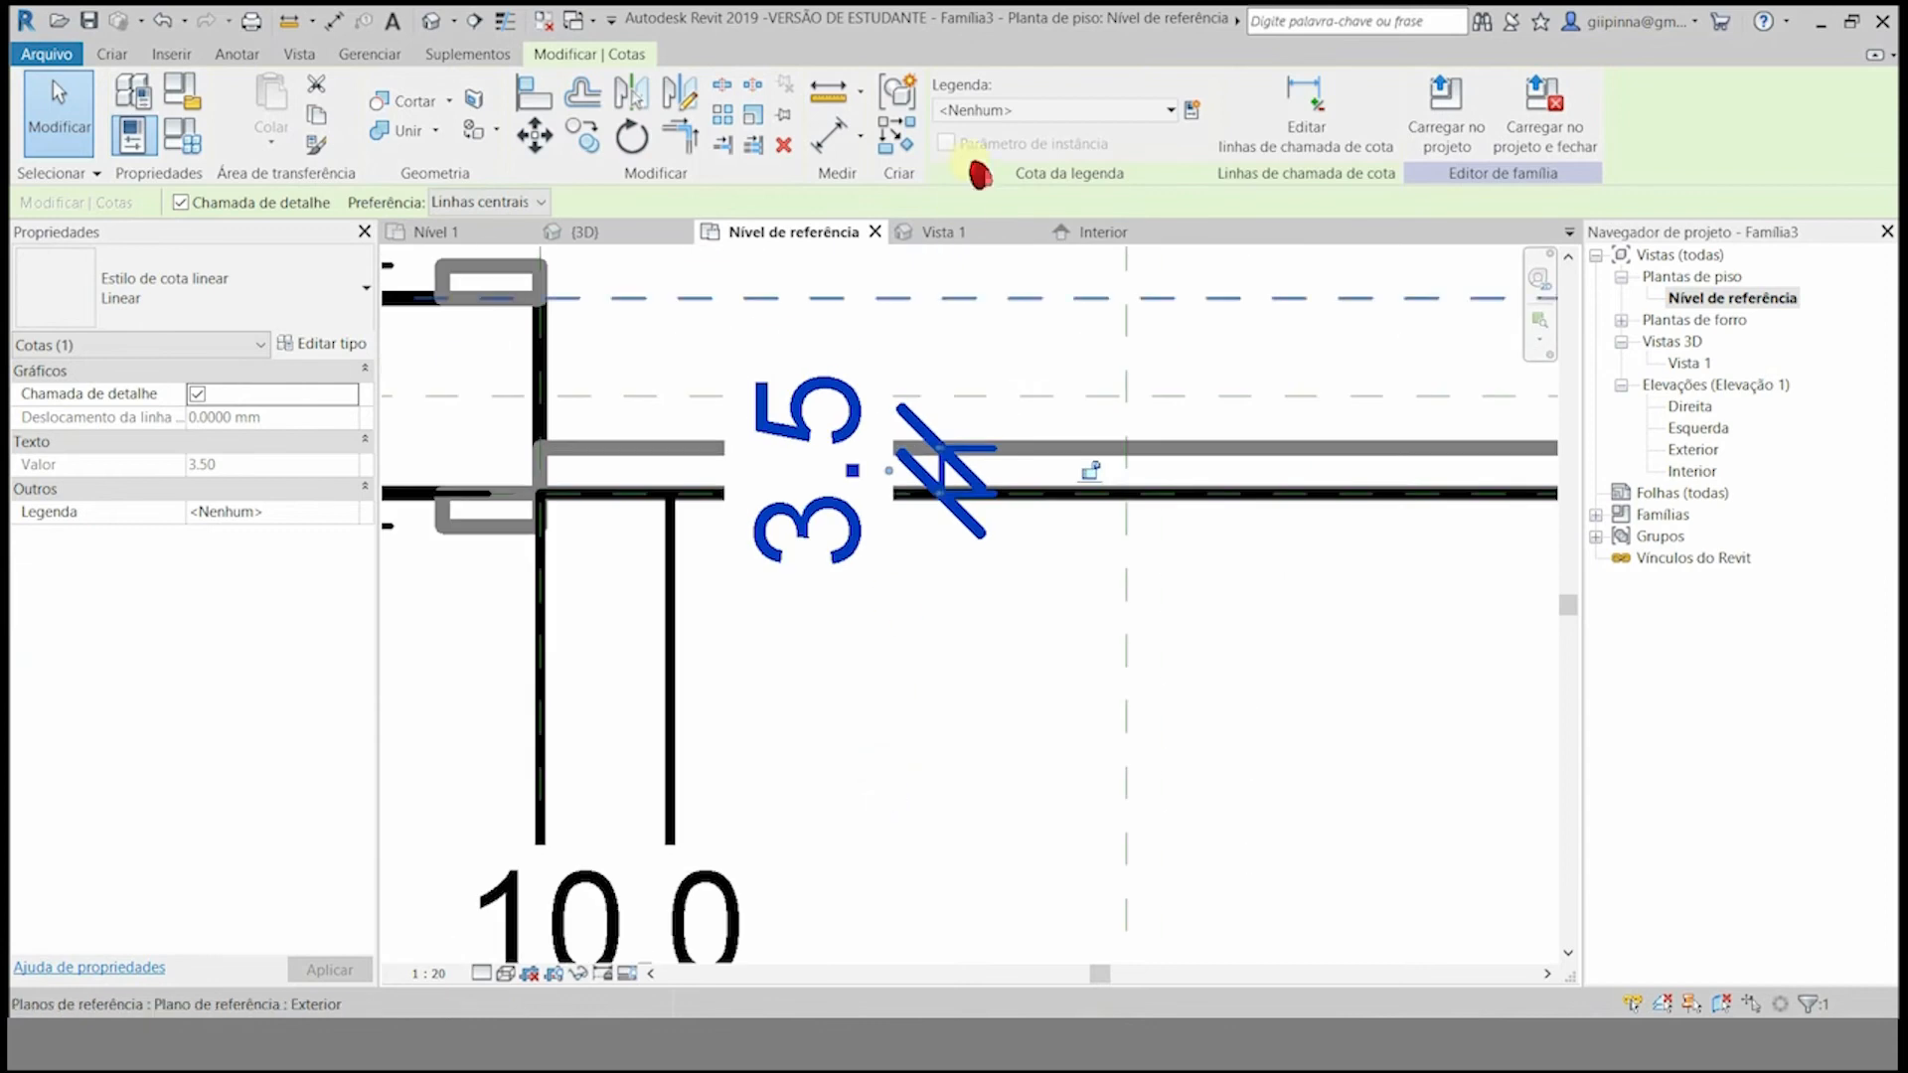
{"action": "left_click", "coordinate": [1019, 111]}
{"action": "left_click", "coordinate": [1023, 257]}
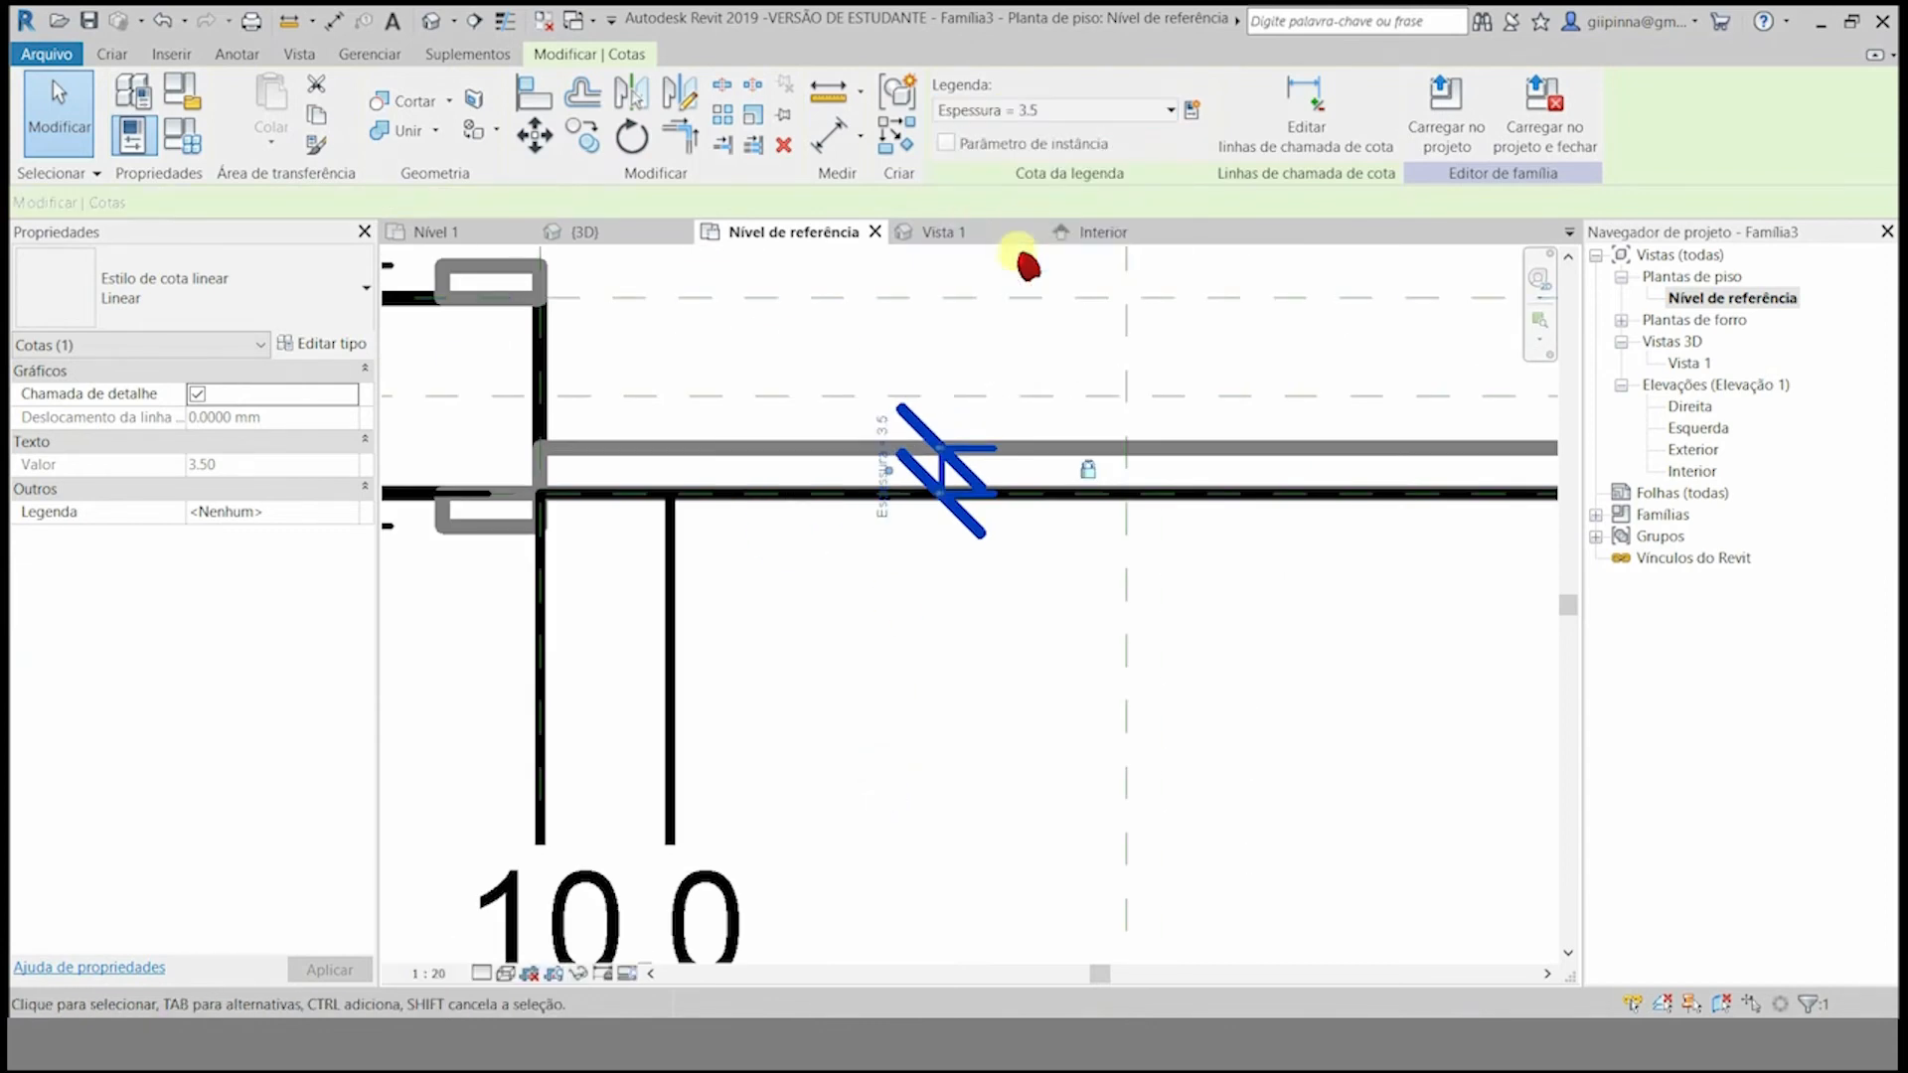
{"action": "left_click", "coordinate": [940, 659]}
- Label the symbolic open door leaf's thickness dimension with the Espessura parameter
{"action": "scroll", "coordinate": [940, 659], "scroll_direction": "down", "scroll_amount": 4}
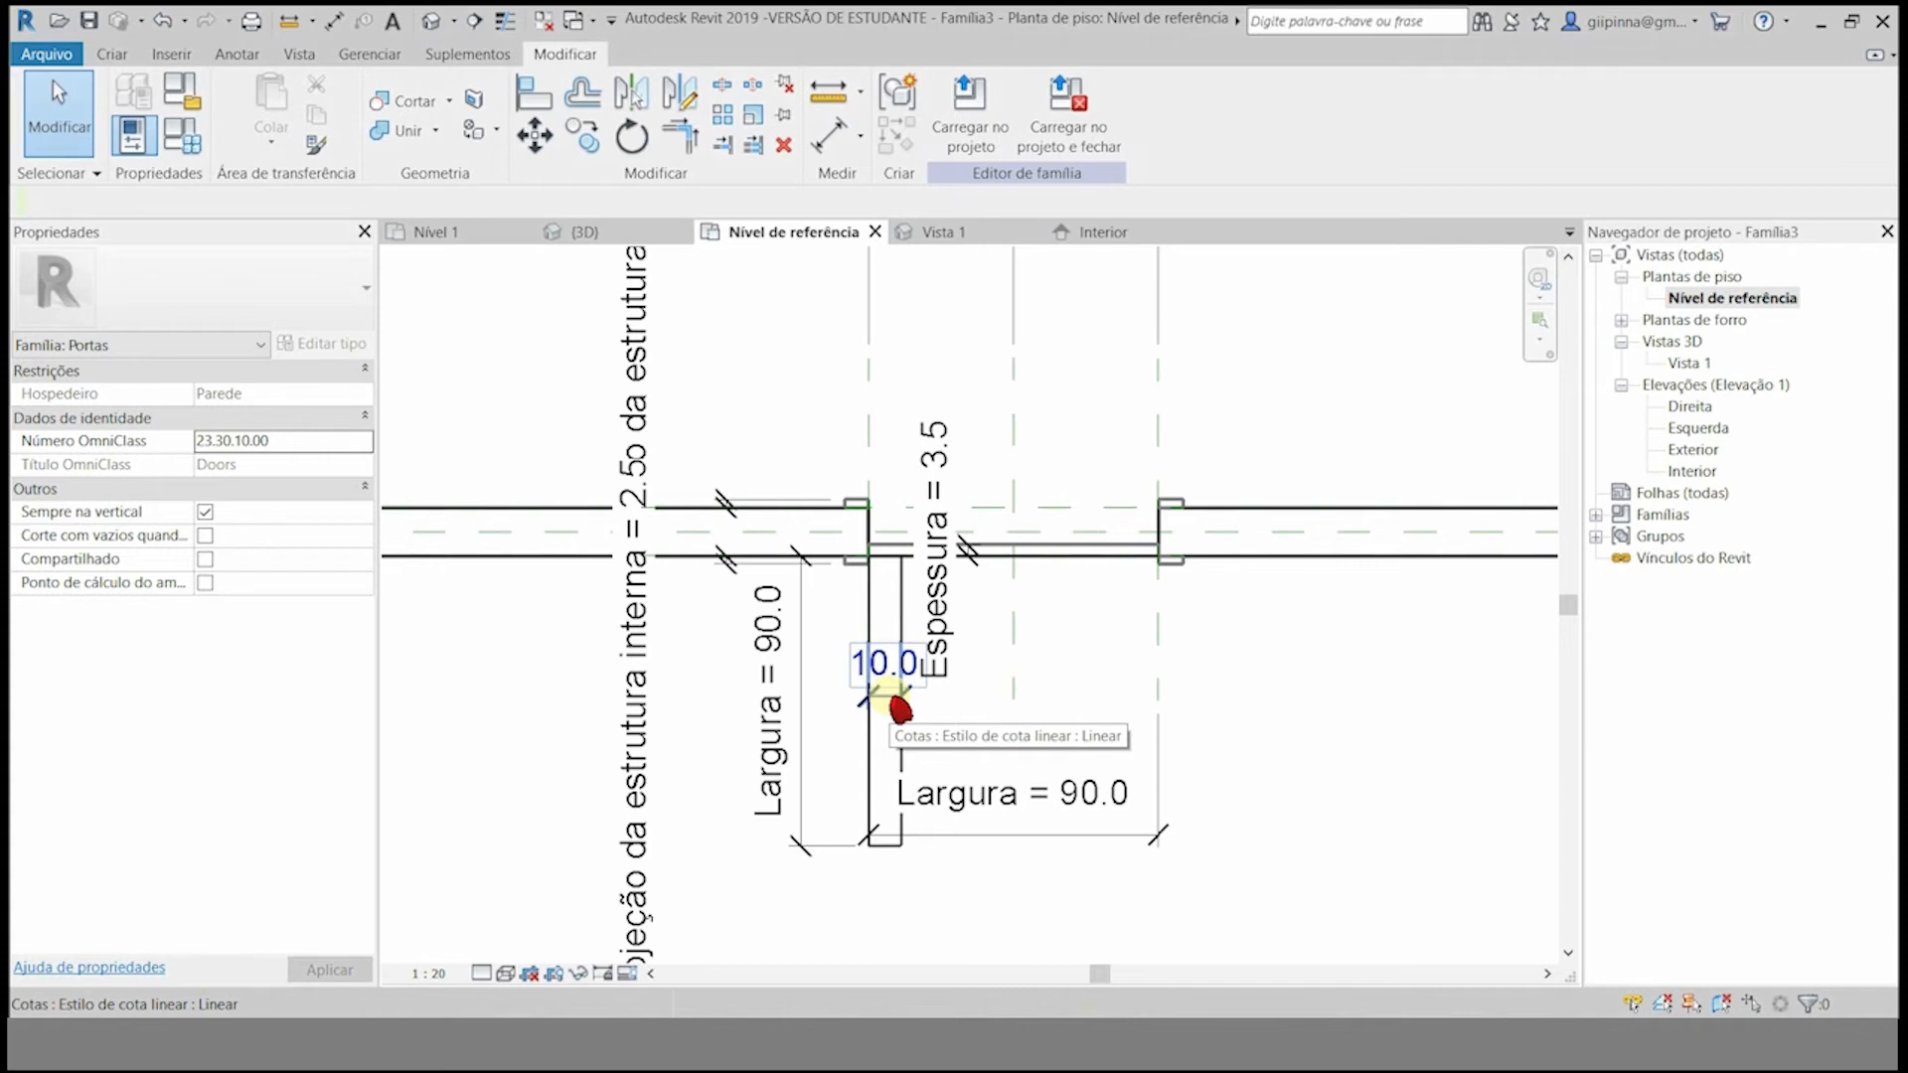
{"action": "left_click", "coordinate": [896, 704]}
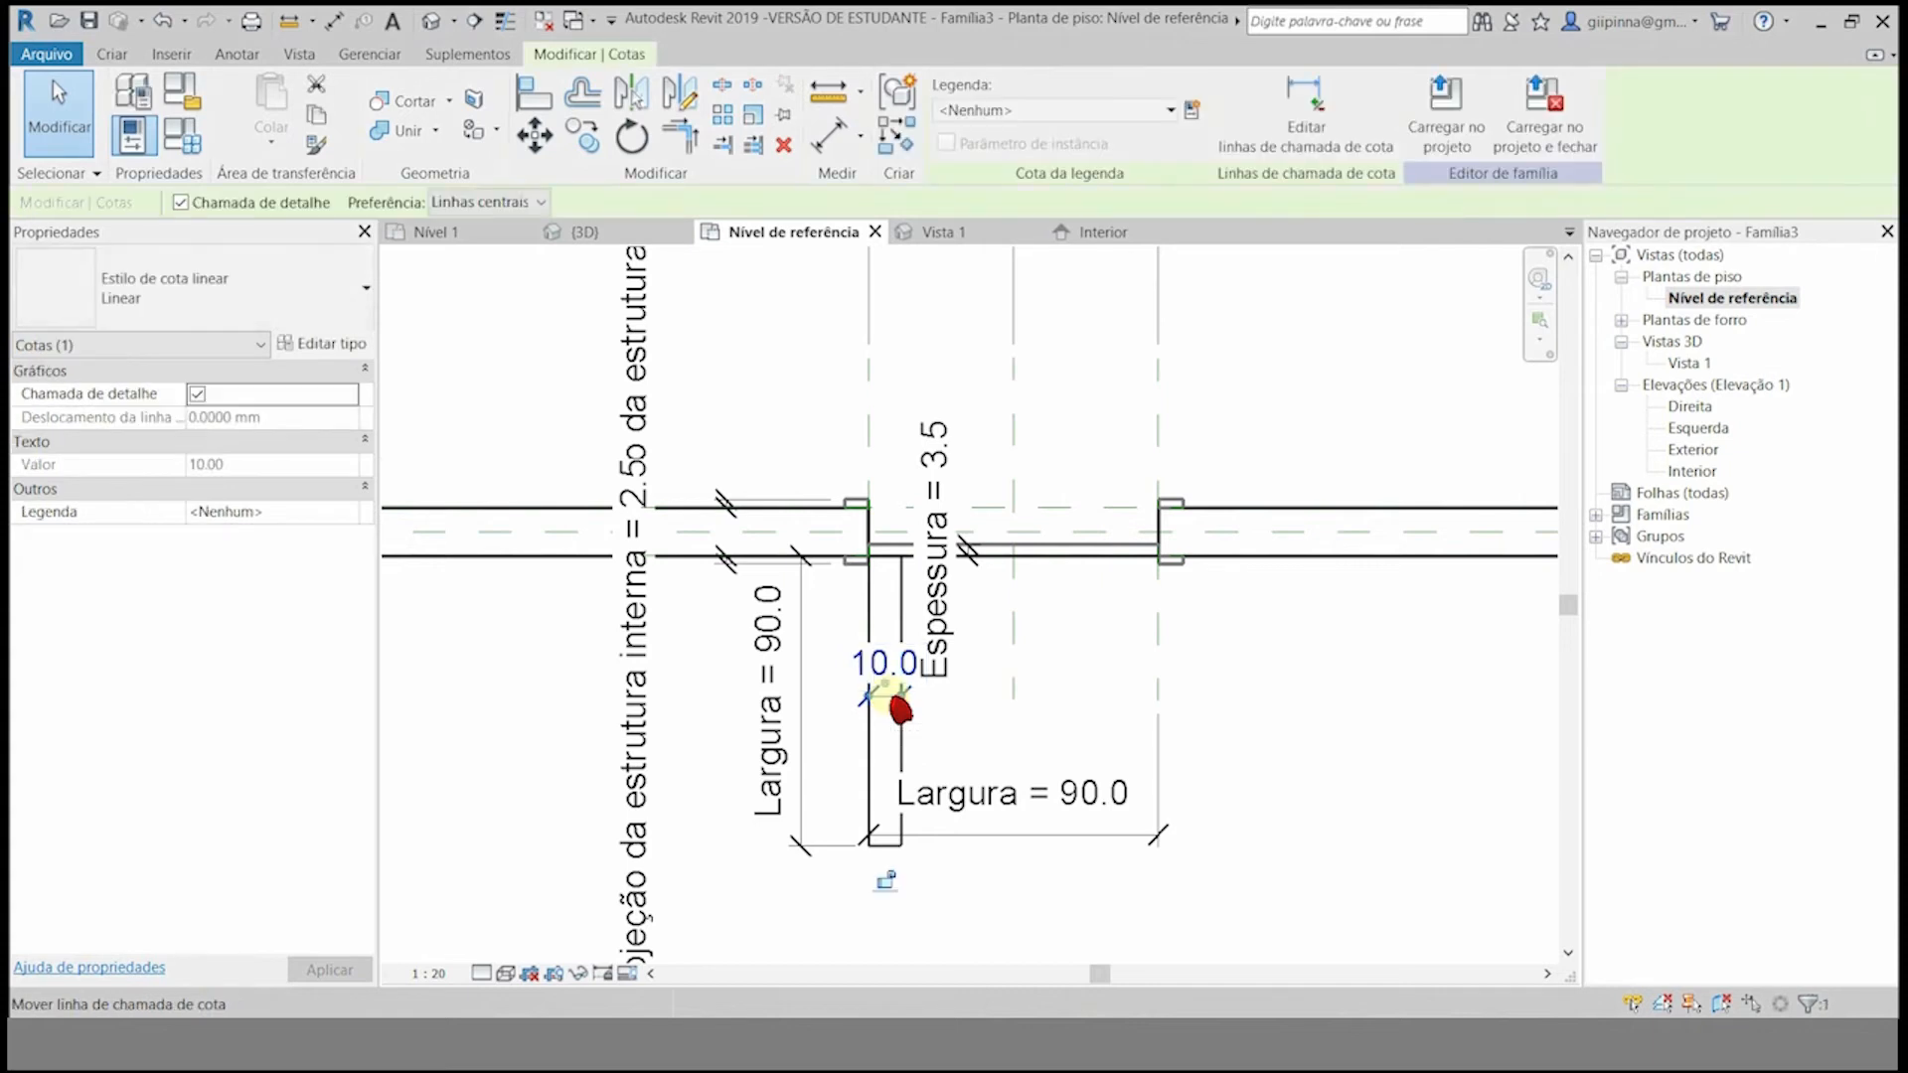
{"action": "left_click", "coordinate": [1130, 125]}
{"action": "left_click", "coordinate": [1044, 259]}
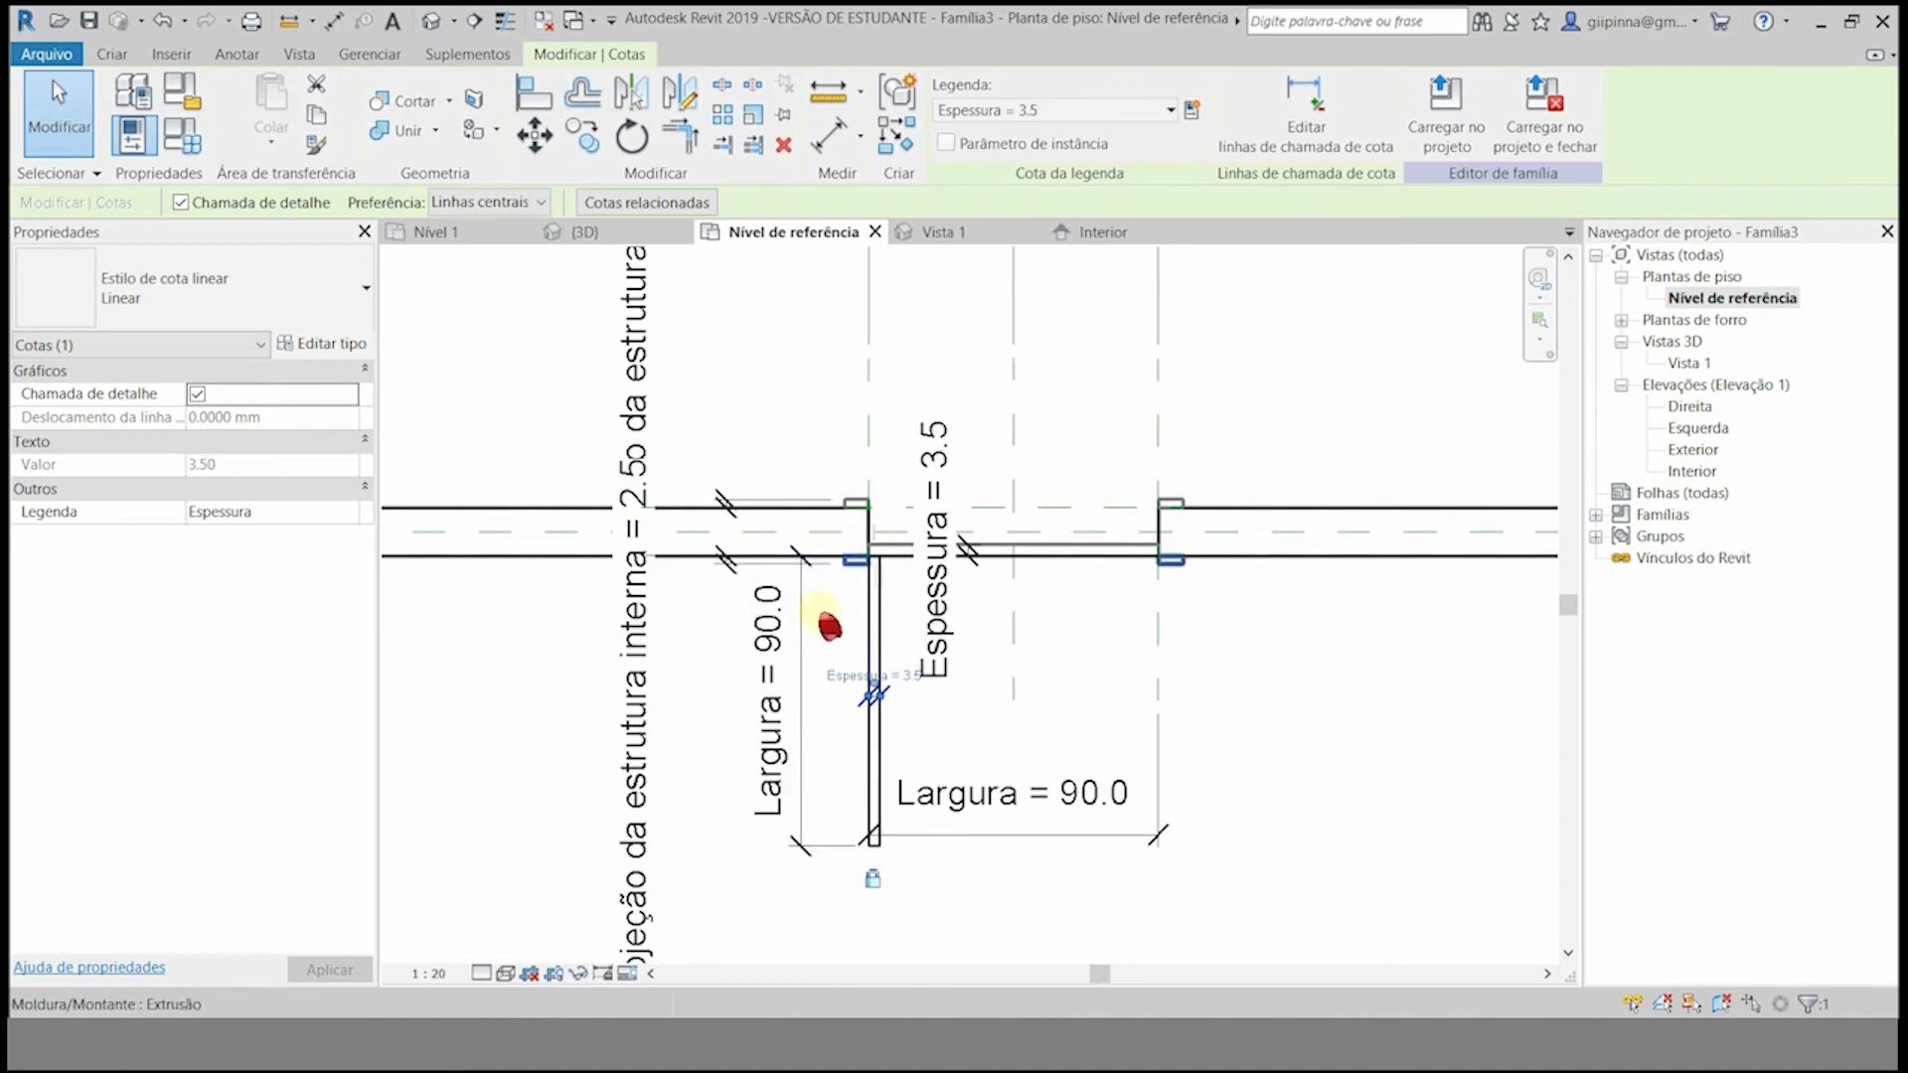
- Set both frame extrusions around the door opening to display only at the Alto detail level
{"action": "left_click", "coordinate": [1319, 681]}
{"action": "left_click", "coordinate": [852, 509]}
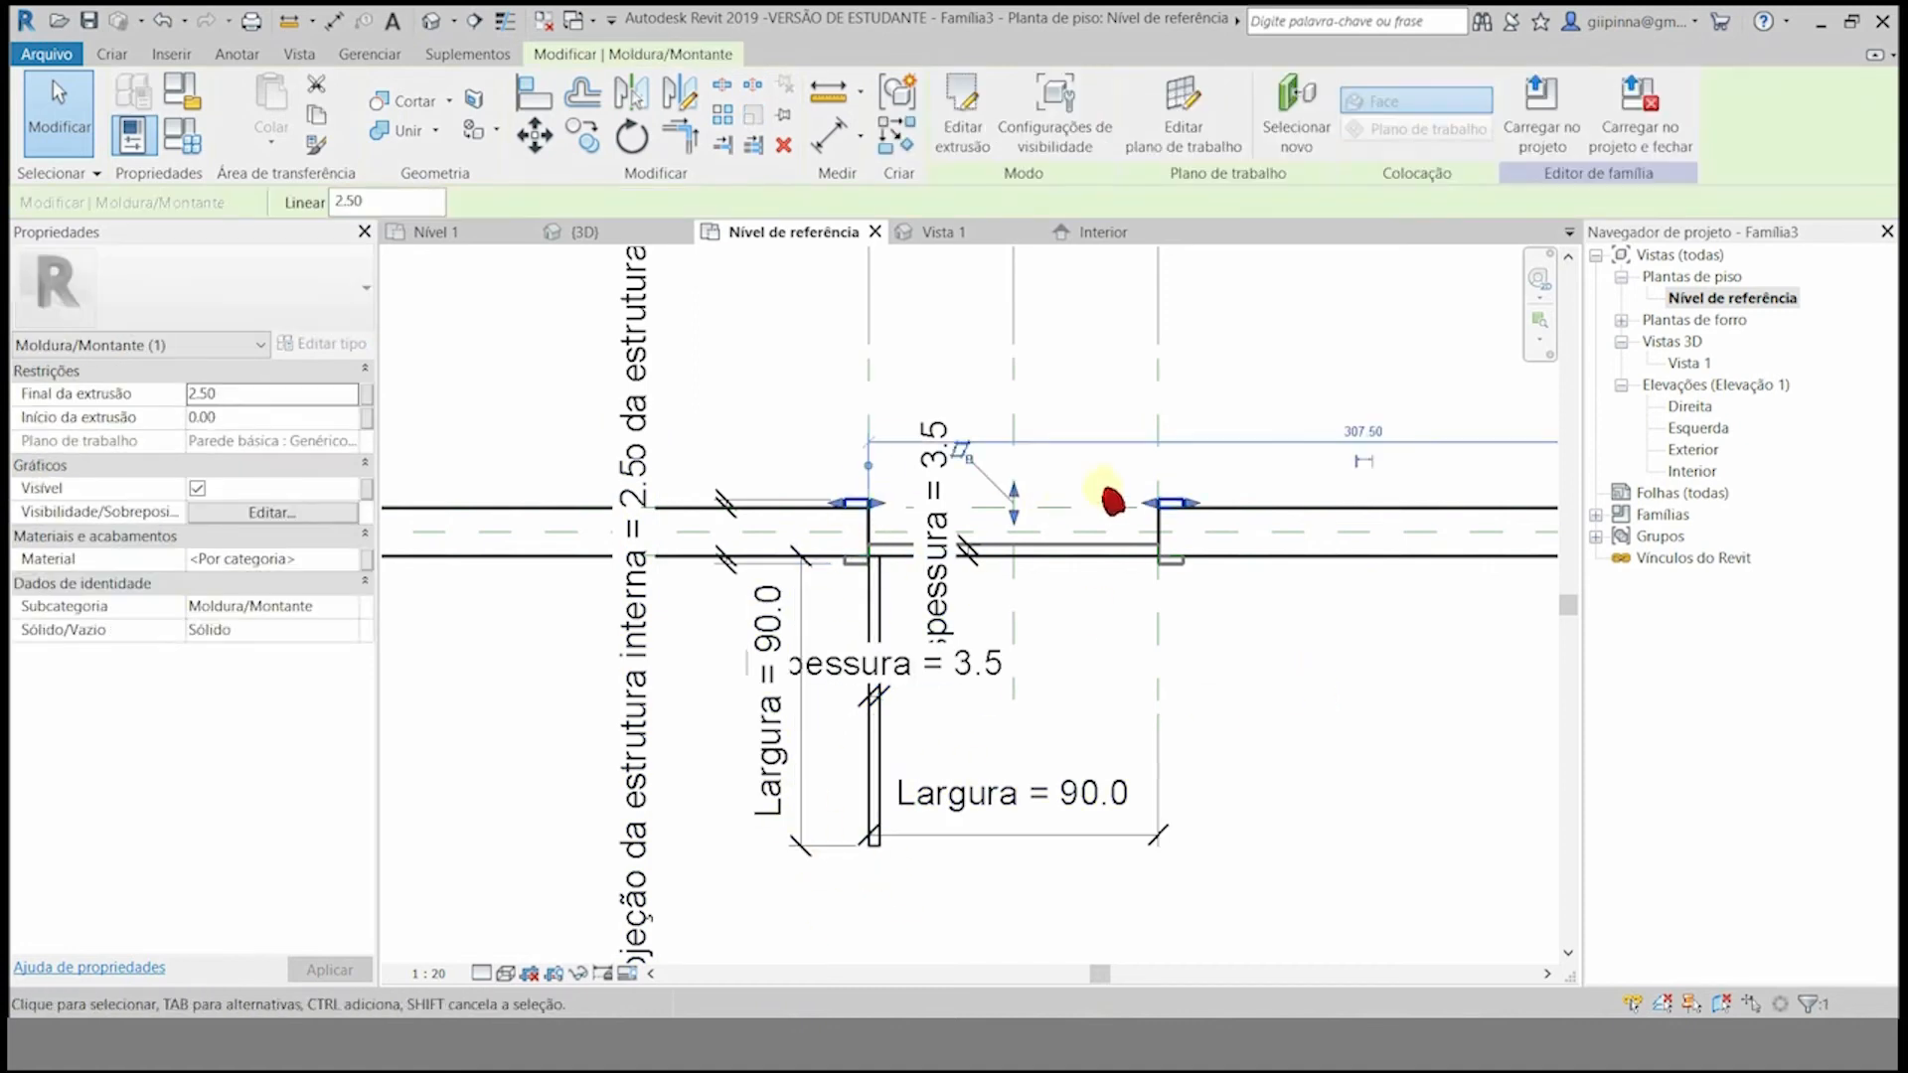
{"action": "left_click", "coordinate": [1194, 582], "text": "ctrl"}
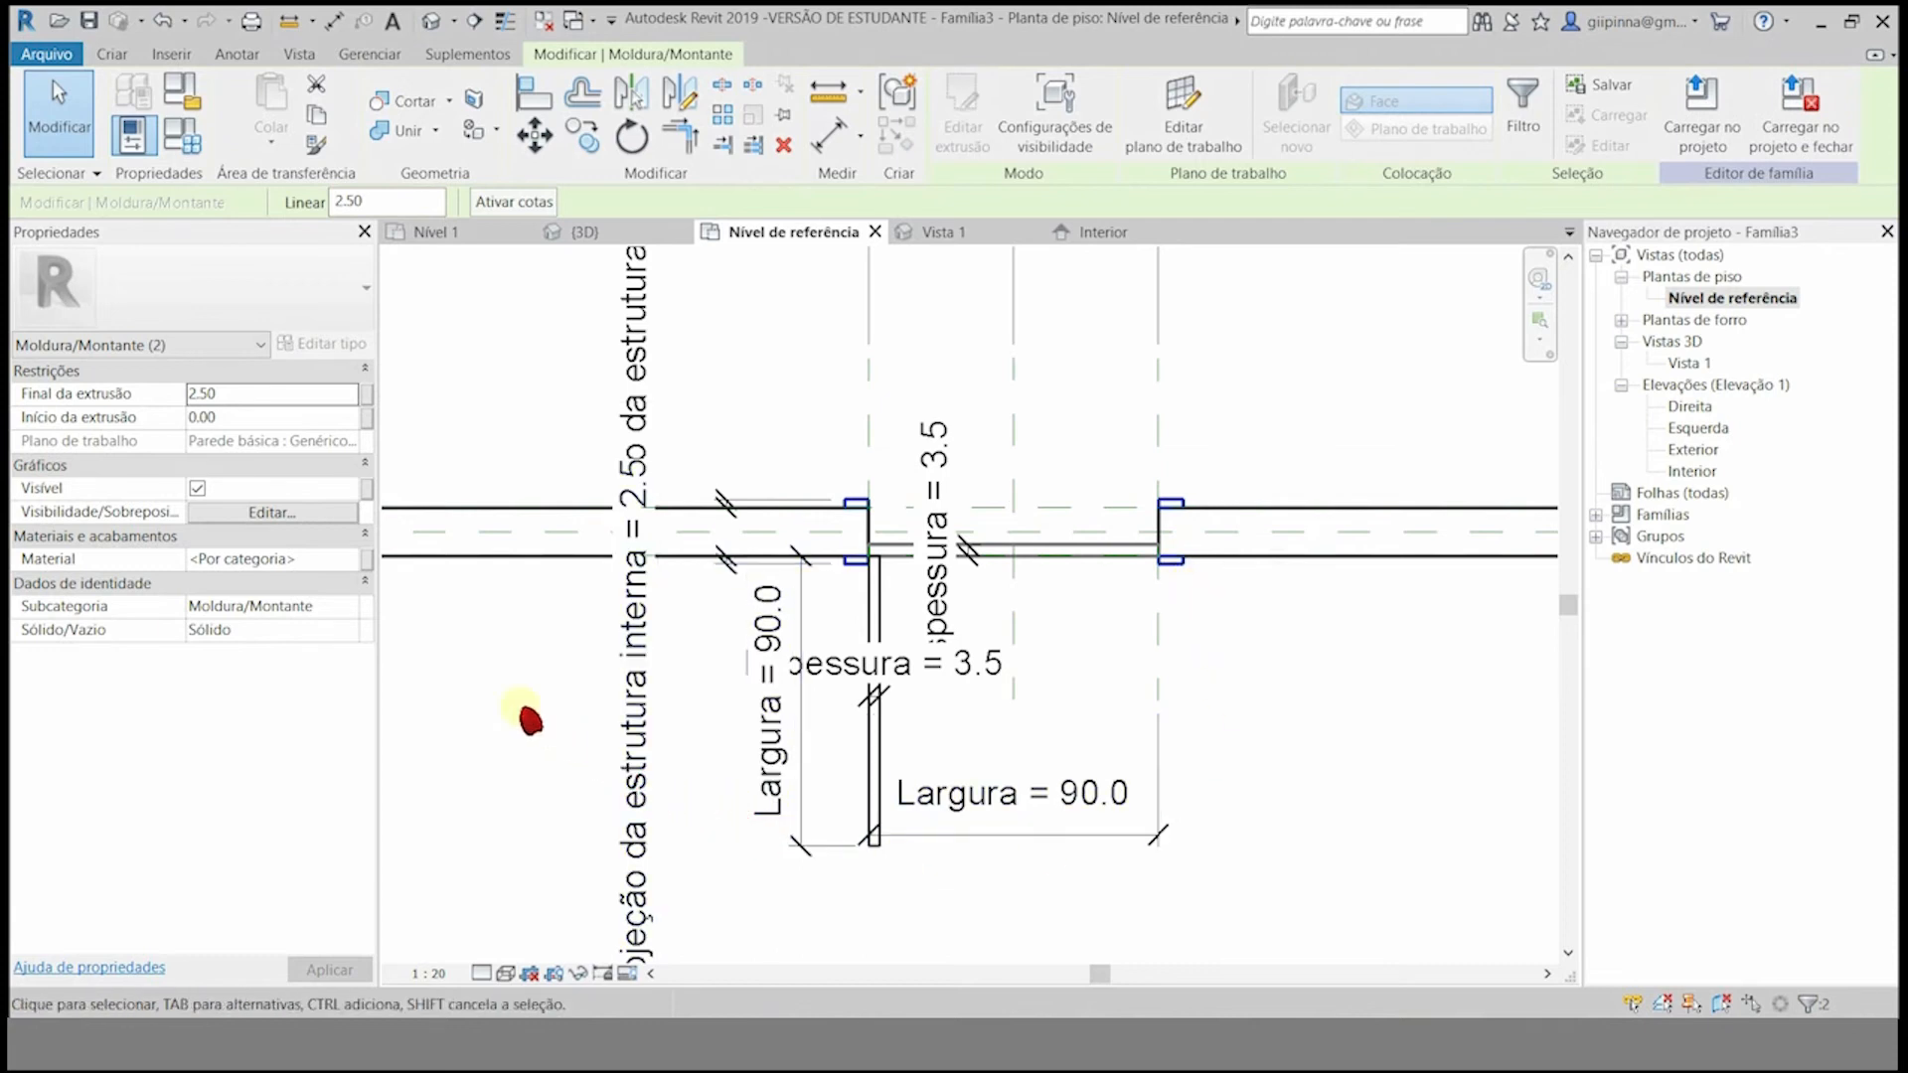
{"action": "left_click", "coordinate": [330, 517]}
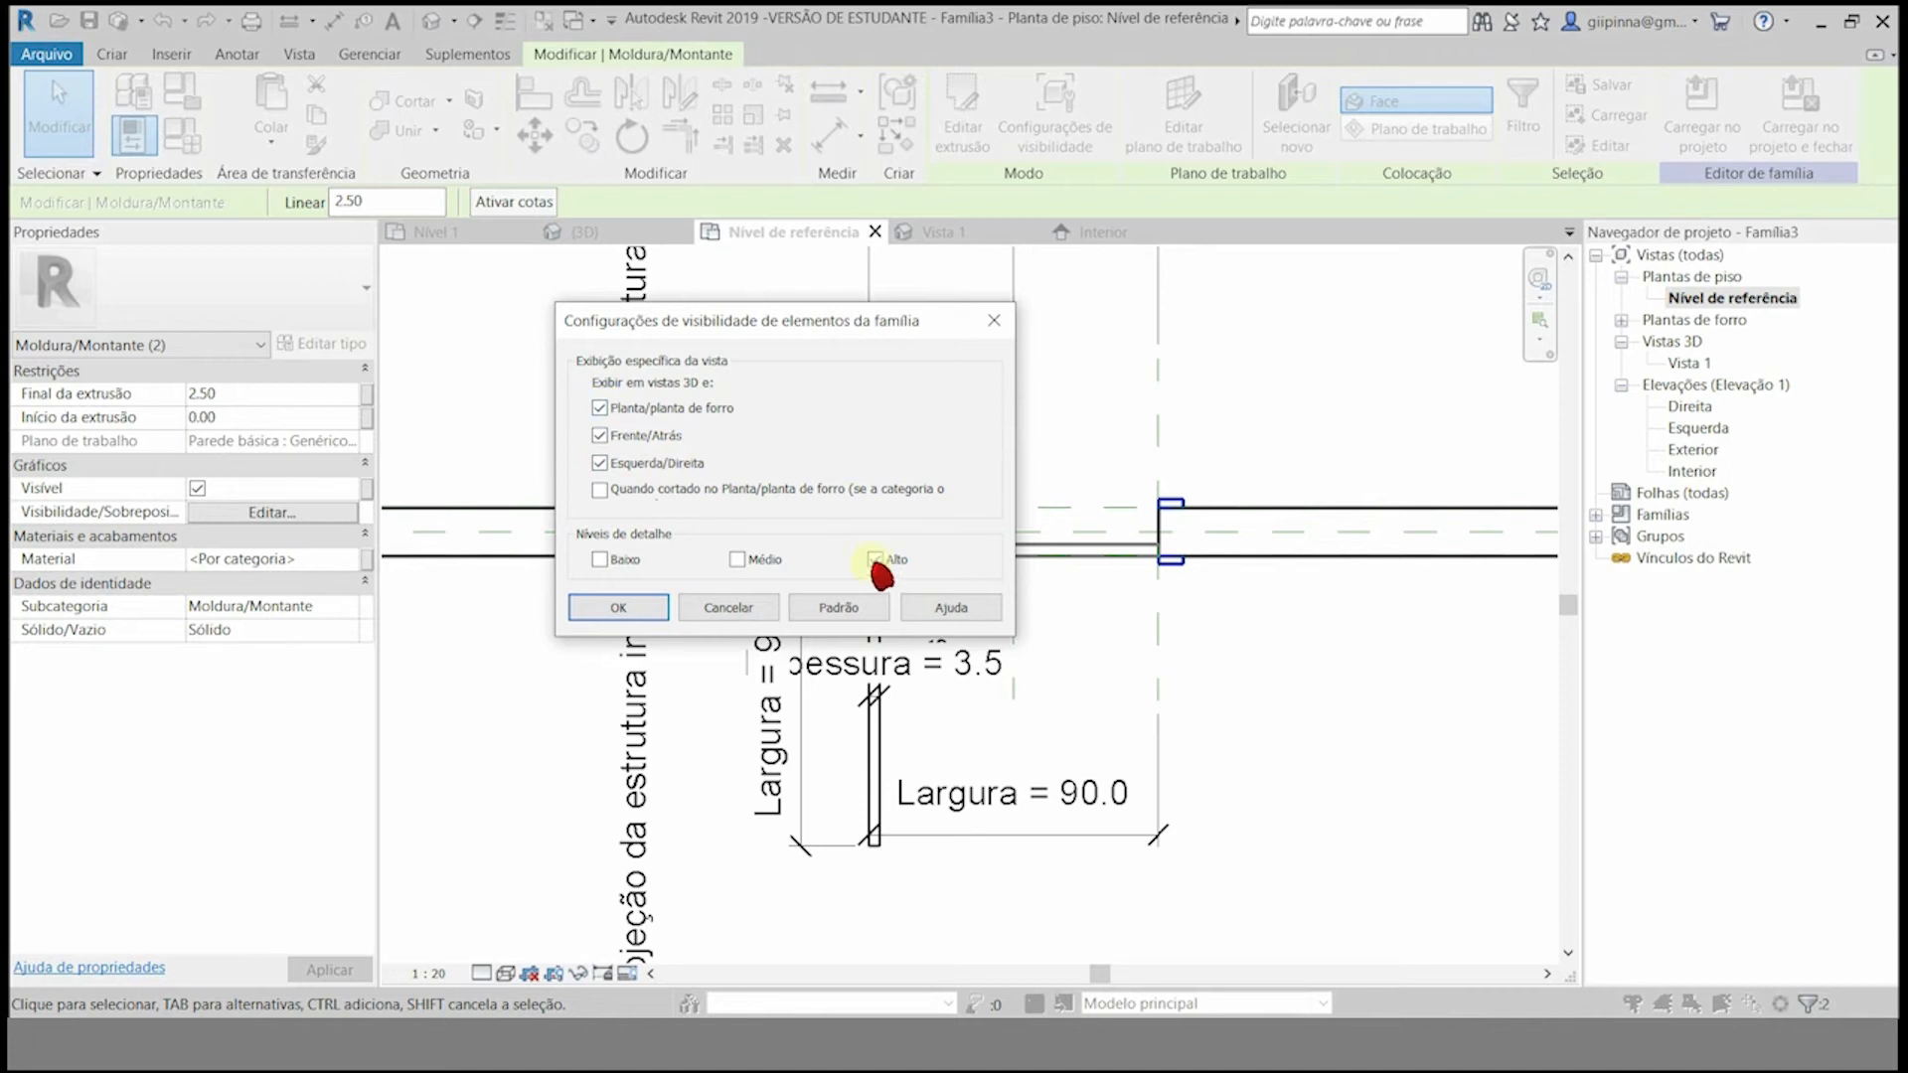
{"action": "left_click", "coordinate": [632, 610]}
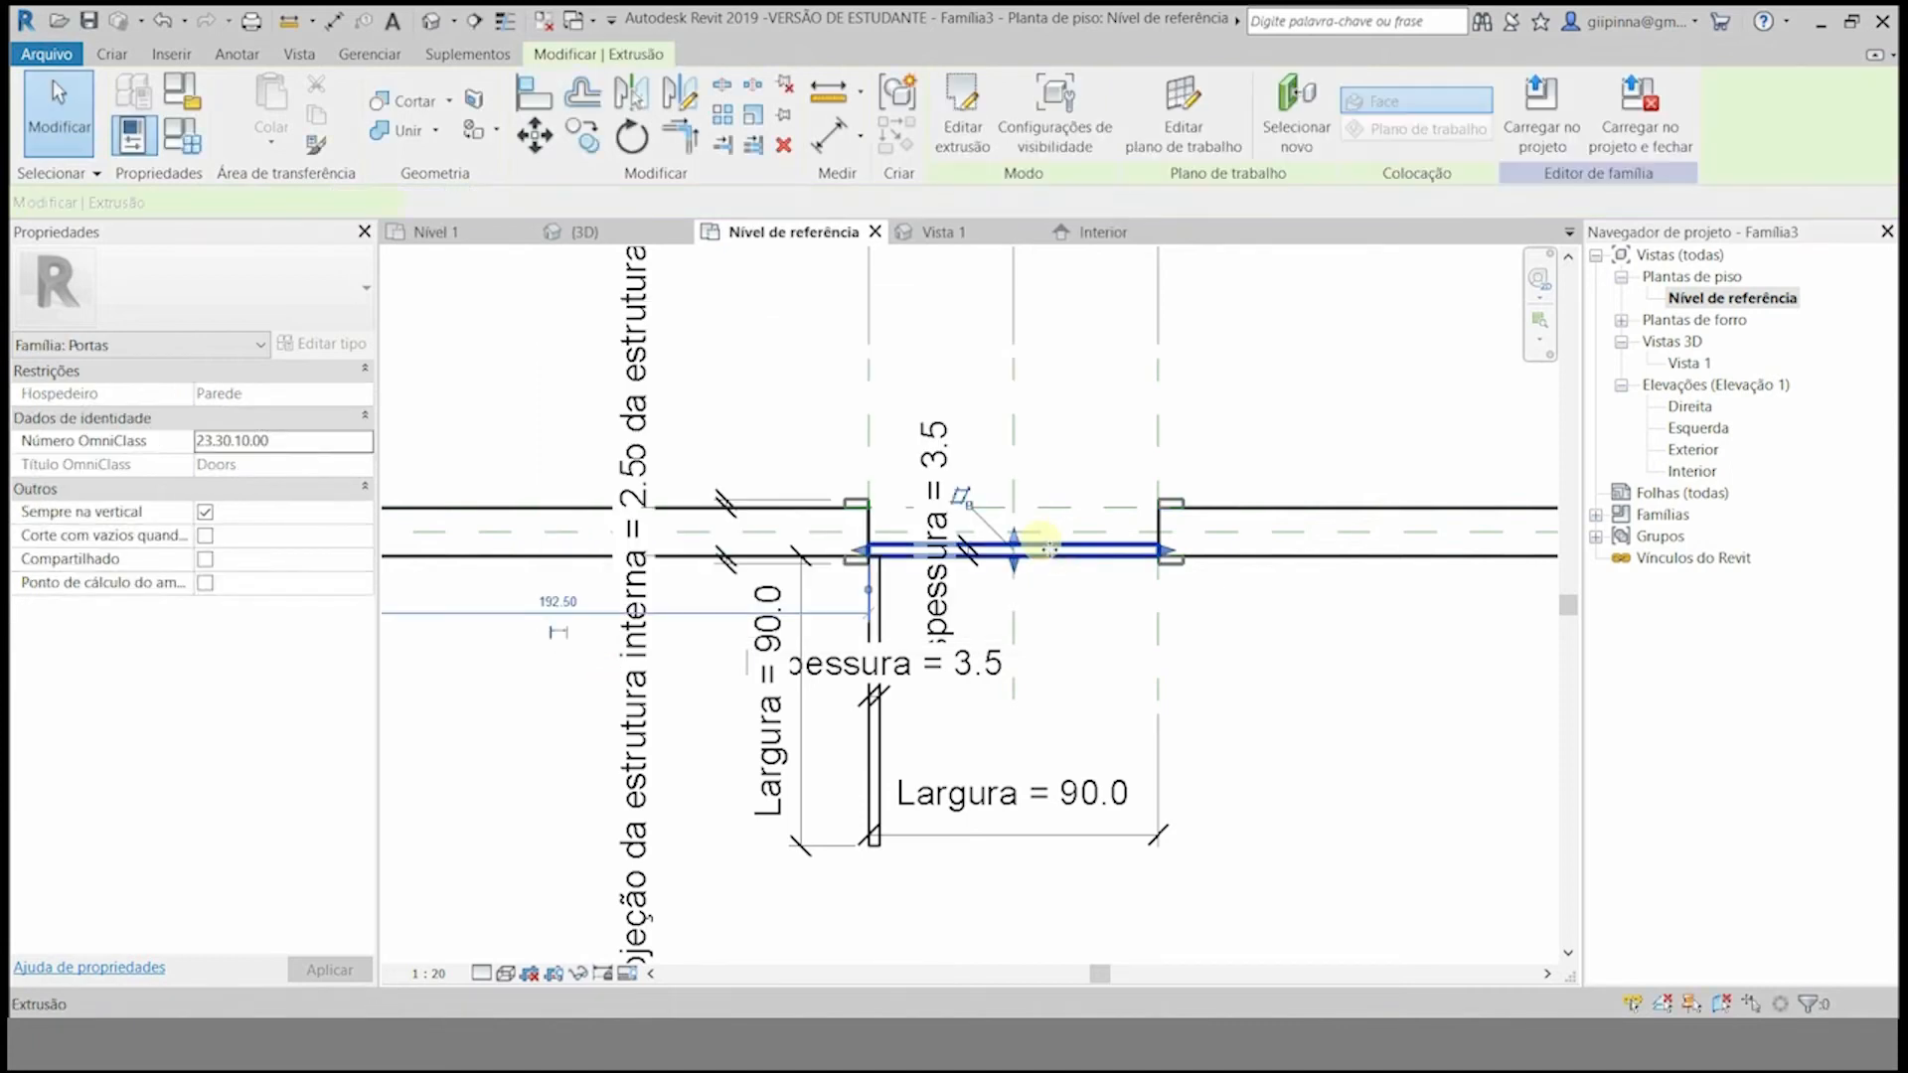
- Save the door family as Família porta.rfa, replacing the existing file
{"action": "left_click", "coordinate": [1292, 664]}
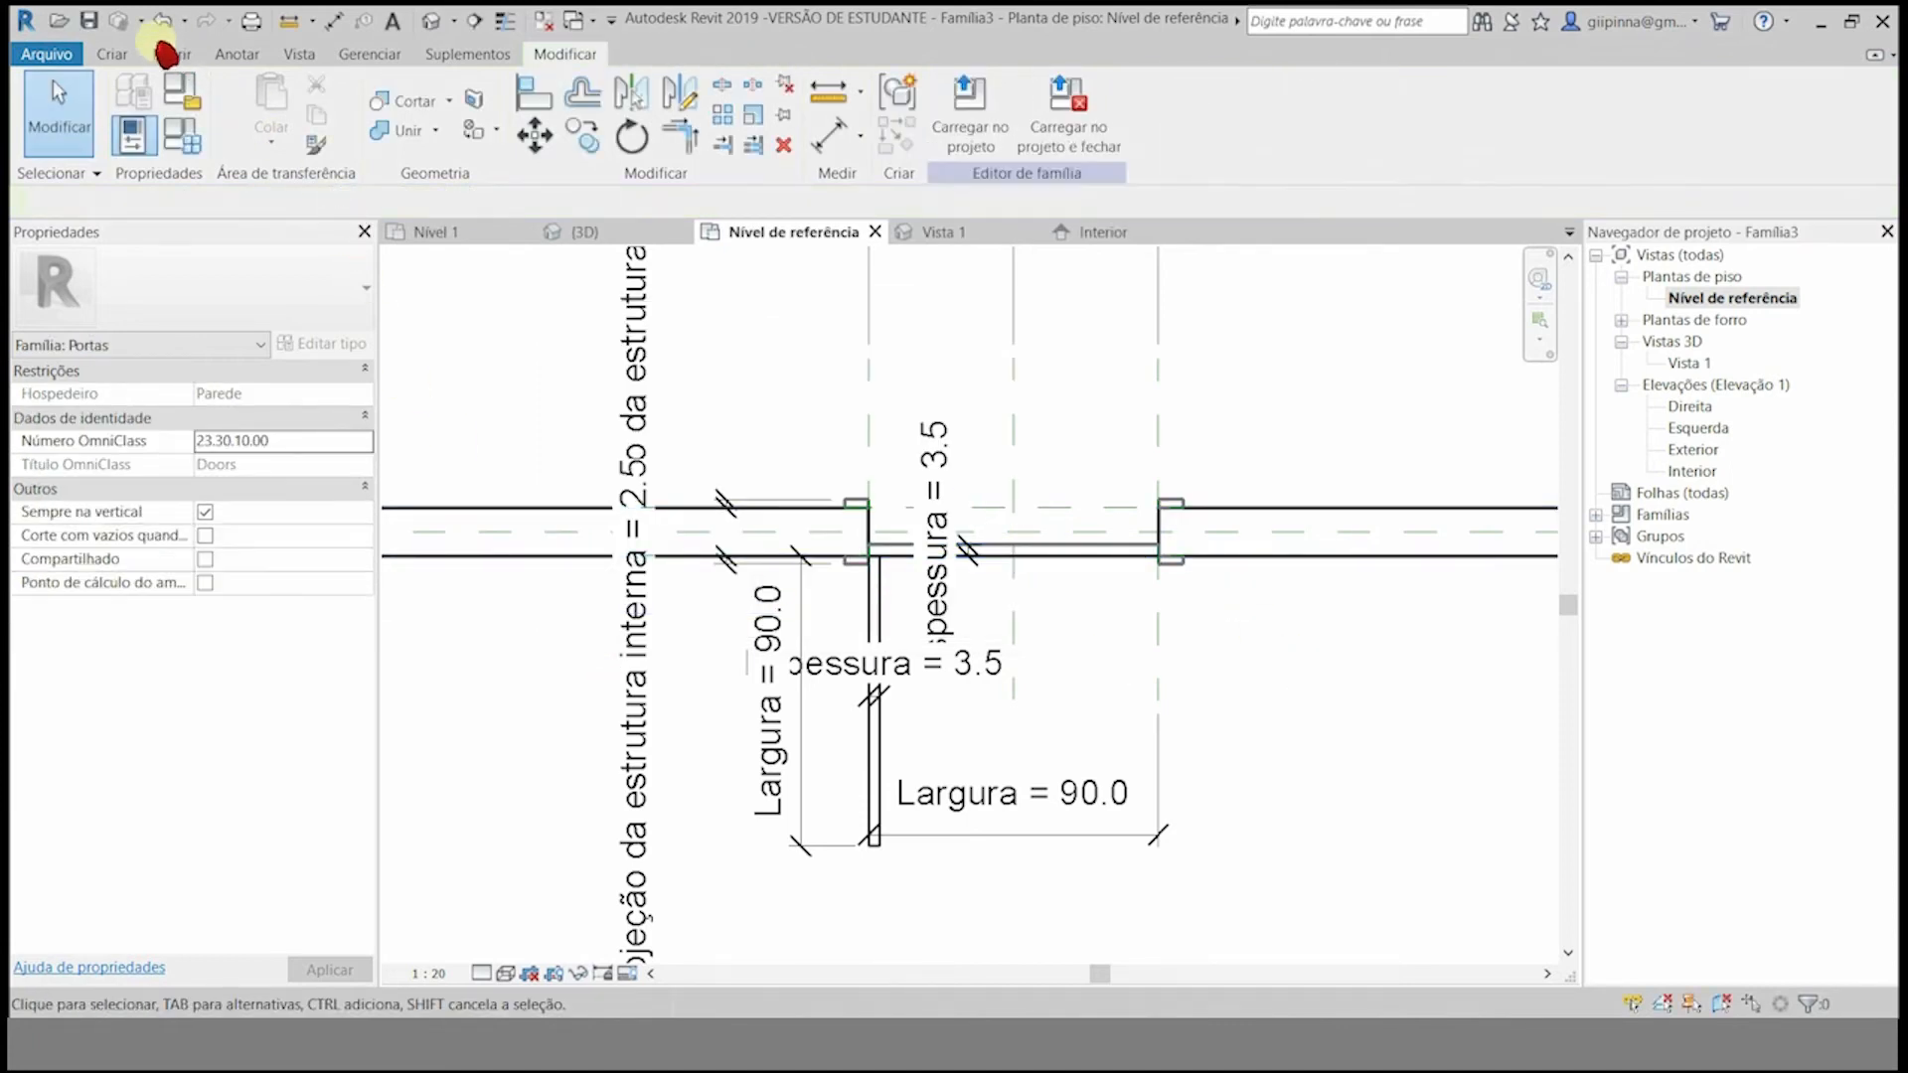
{"action": "left_click", "coordinate": [71, 54]}
{"action": "mouse_move", "coordinate": [97, 377]}
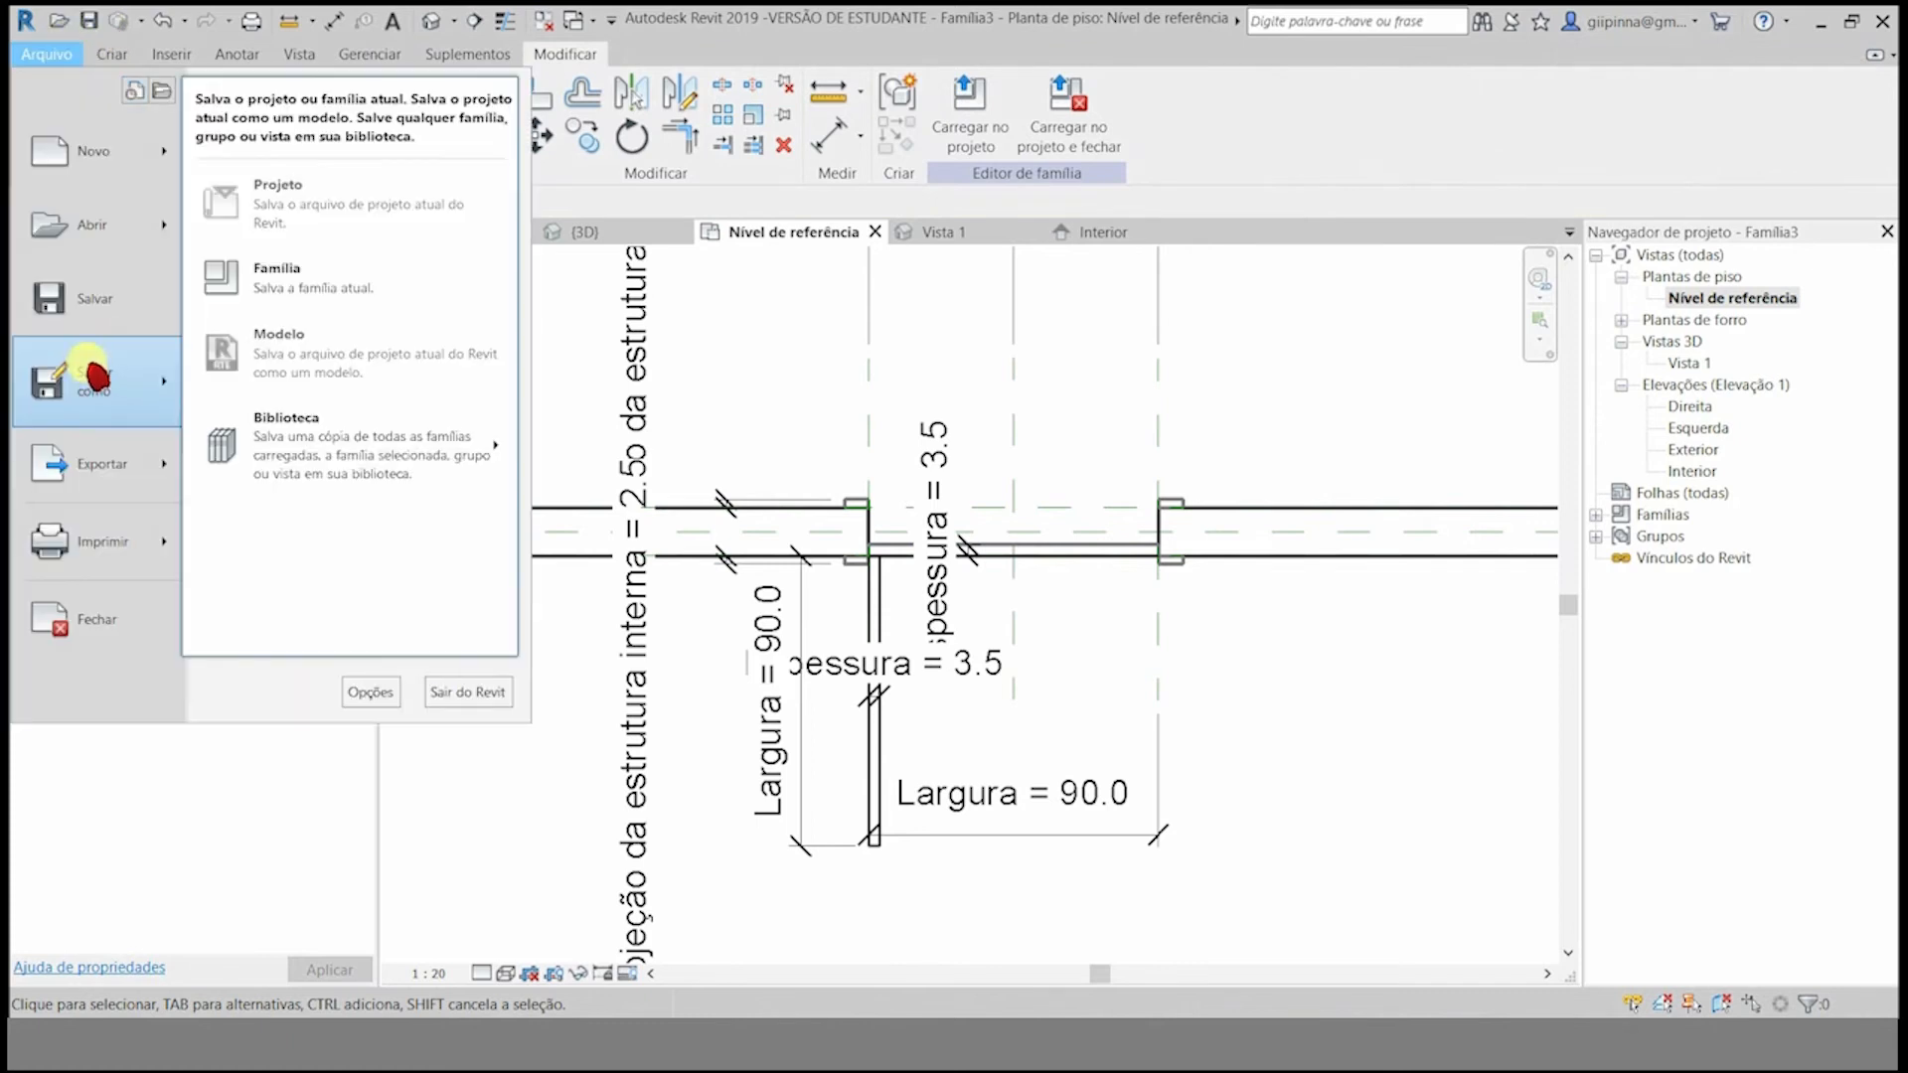
{"action": "left_click", "coordinate": [80, 377]}
{"action": "left_click", "coordinate": [1465, 774]}
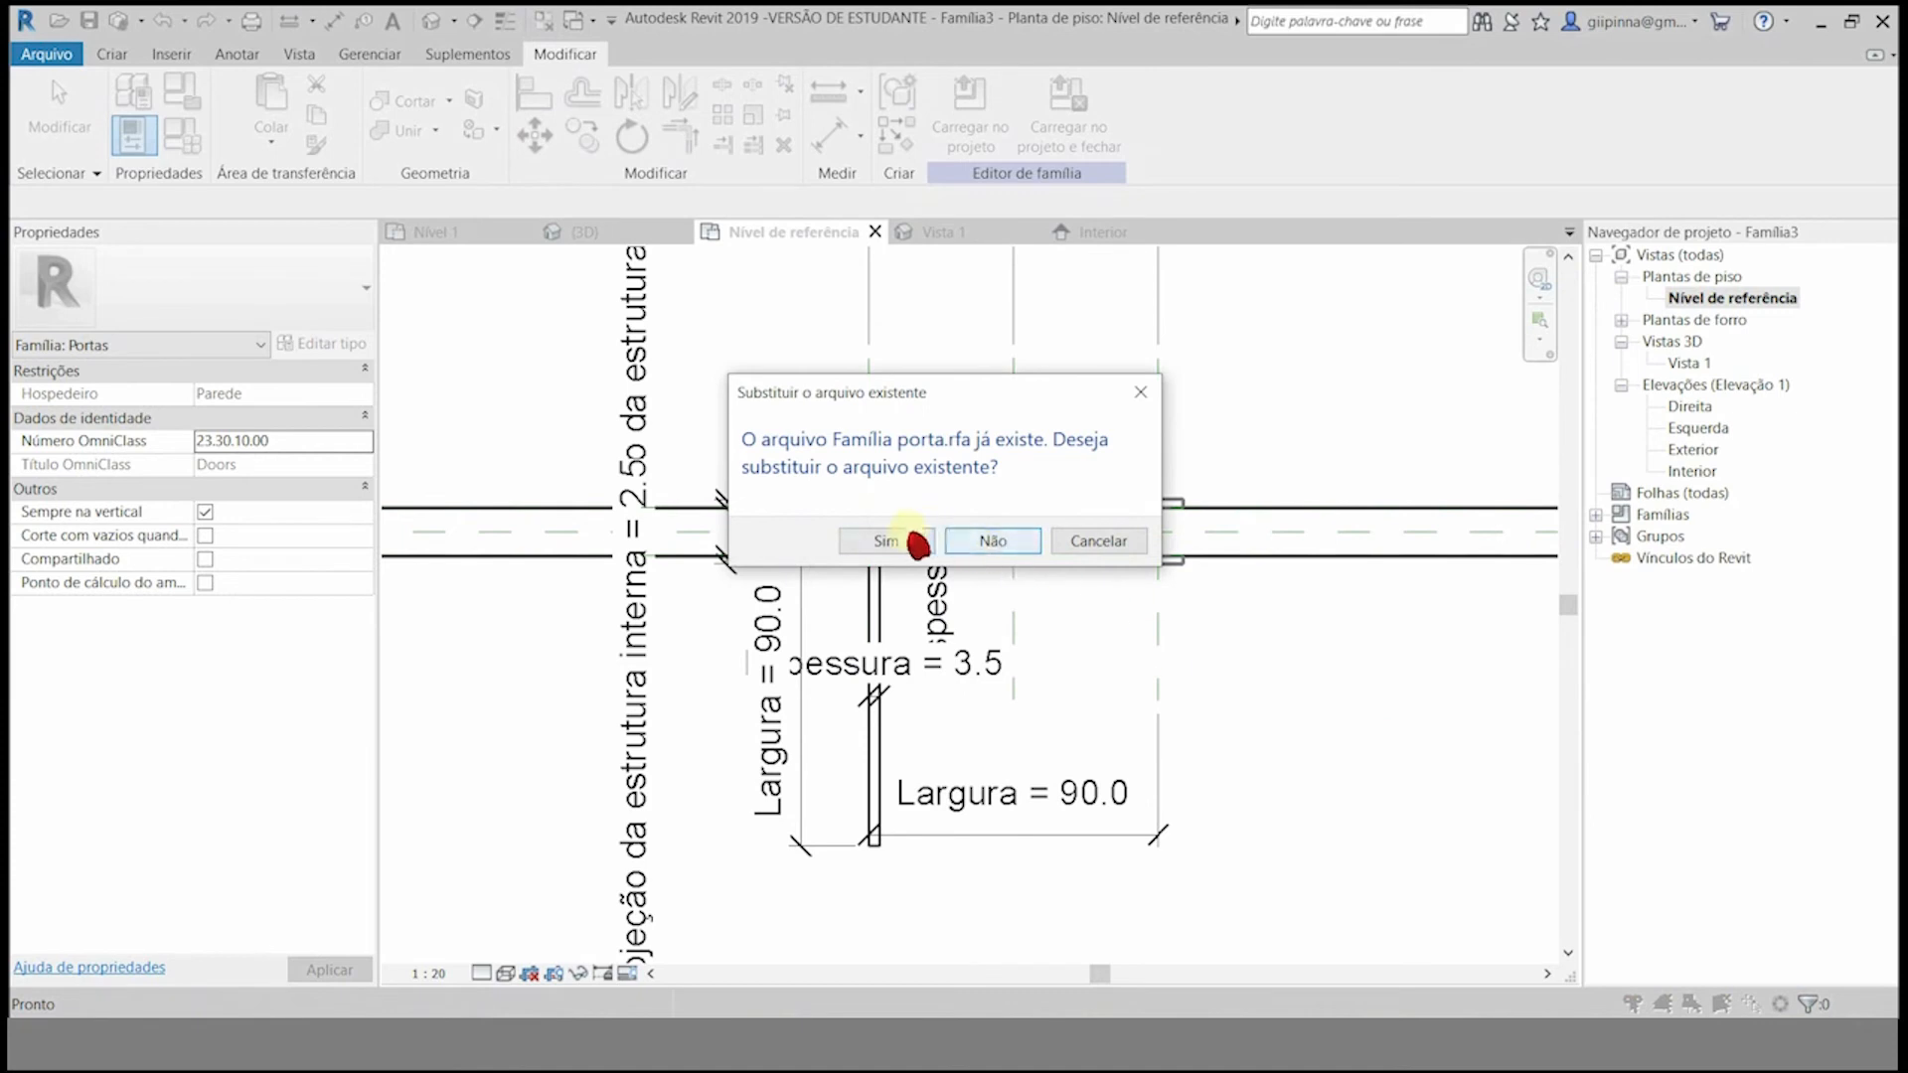
{"action": "left_click", "coordinate": [909, 536]}
- Switch to the project's Nível 1 plan and load the Família porta.rfa door family from the desktop
{"action": "scroll", "coordinate": [1265, 320], "scroll_direction": "down", "scroll_amount": 1}
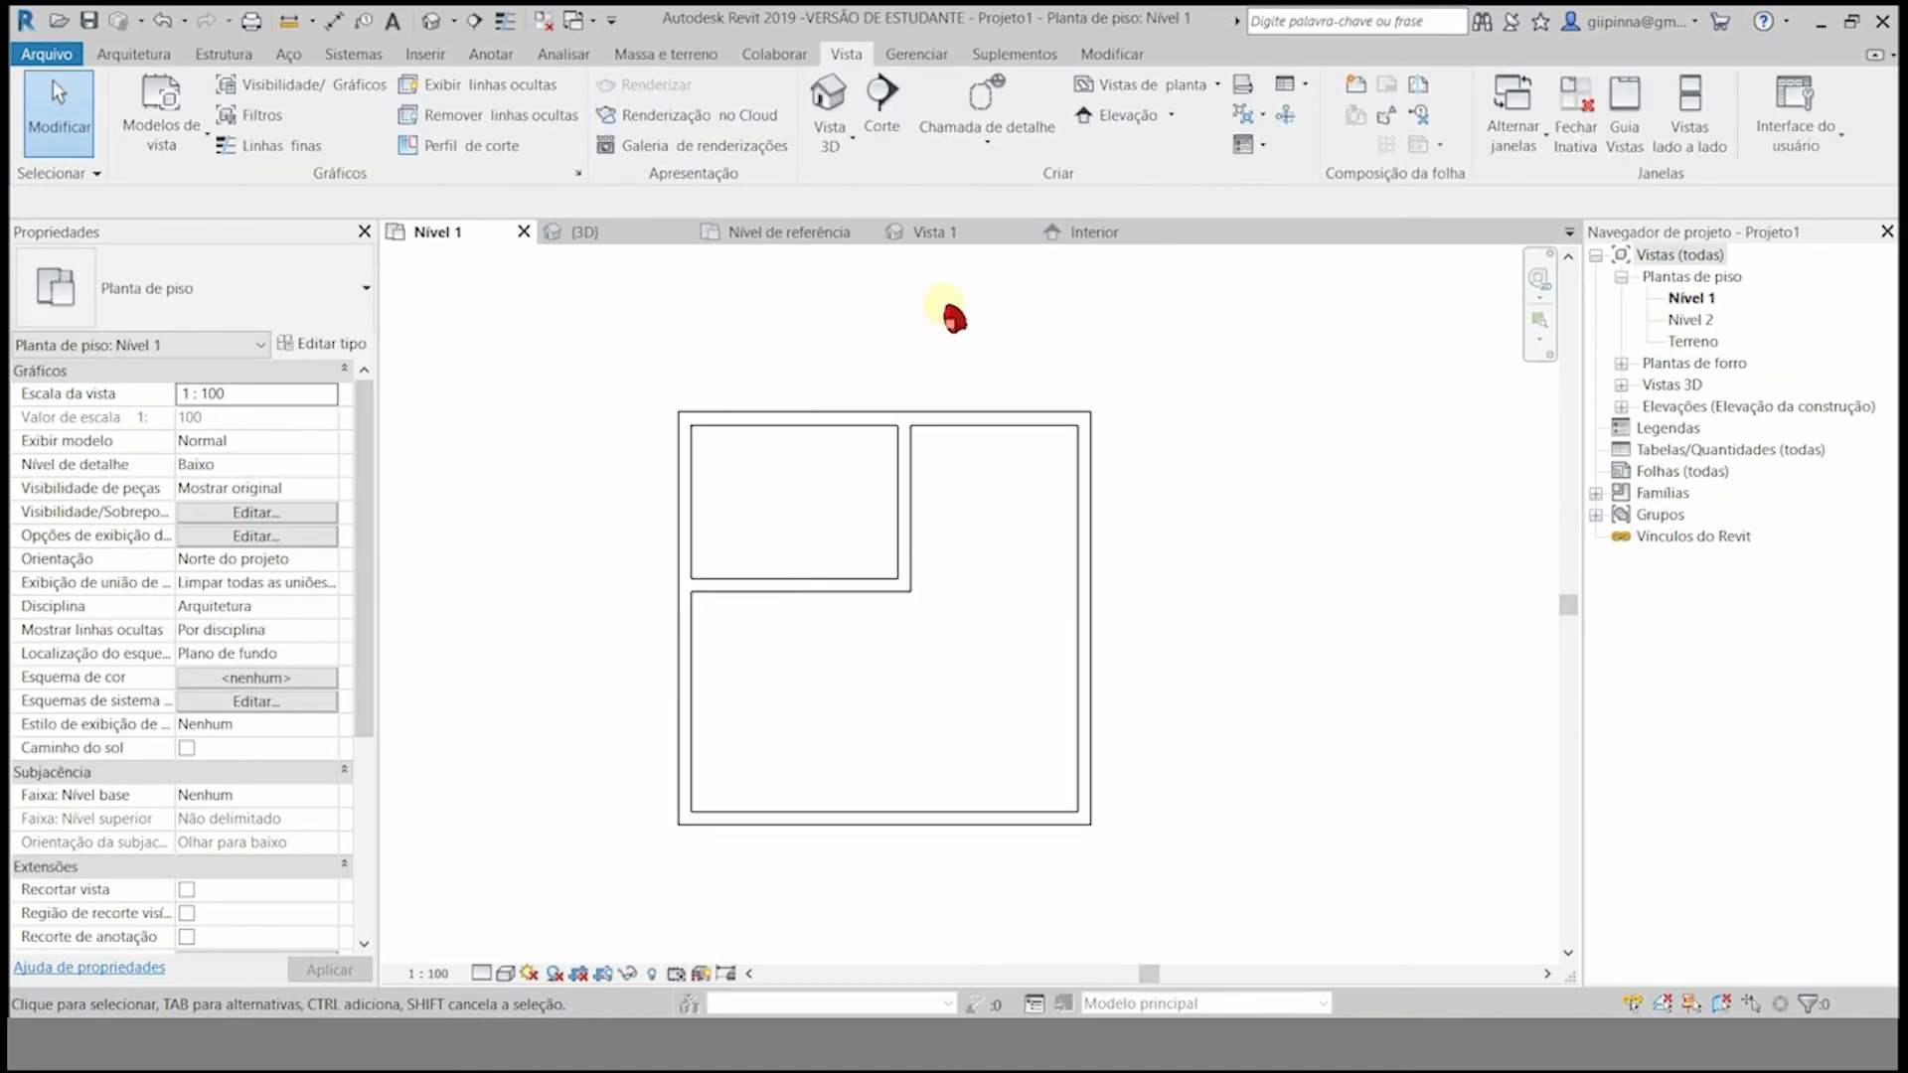
{"action": "left_click", "coordinate": [155, 58]}
{"action": "left_click", "coordinate": [228, 157]}
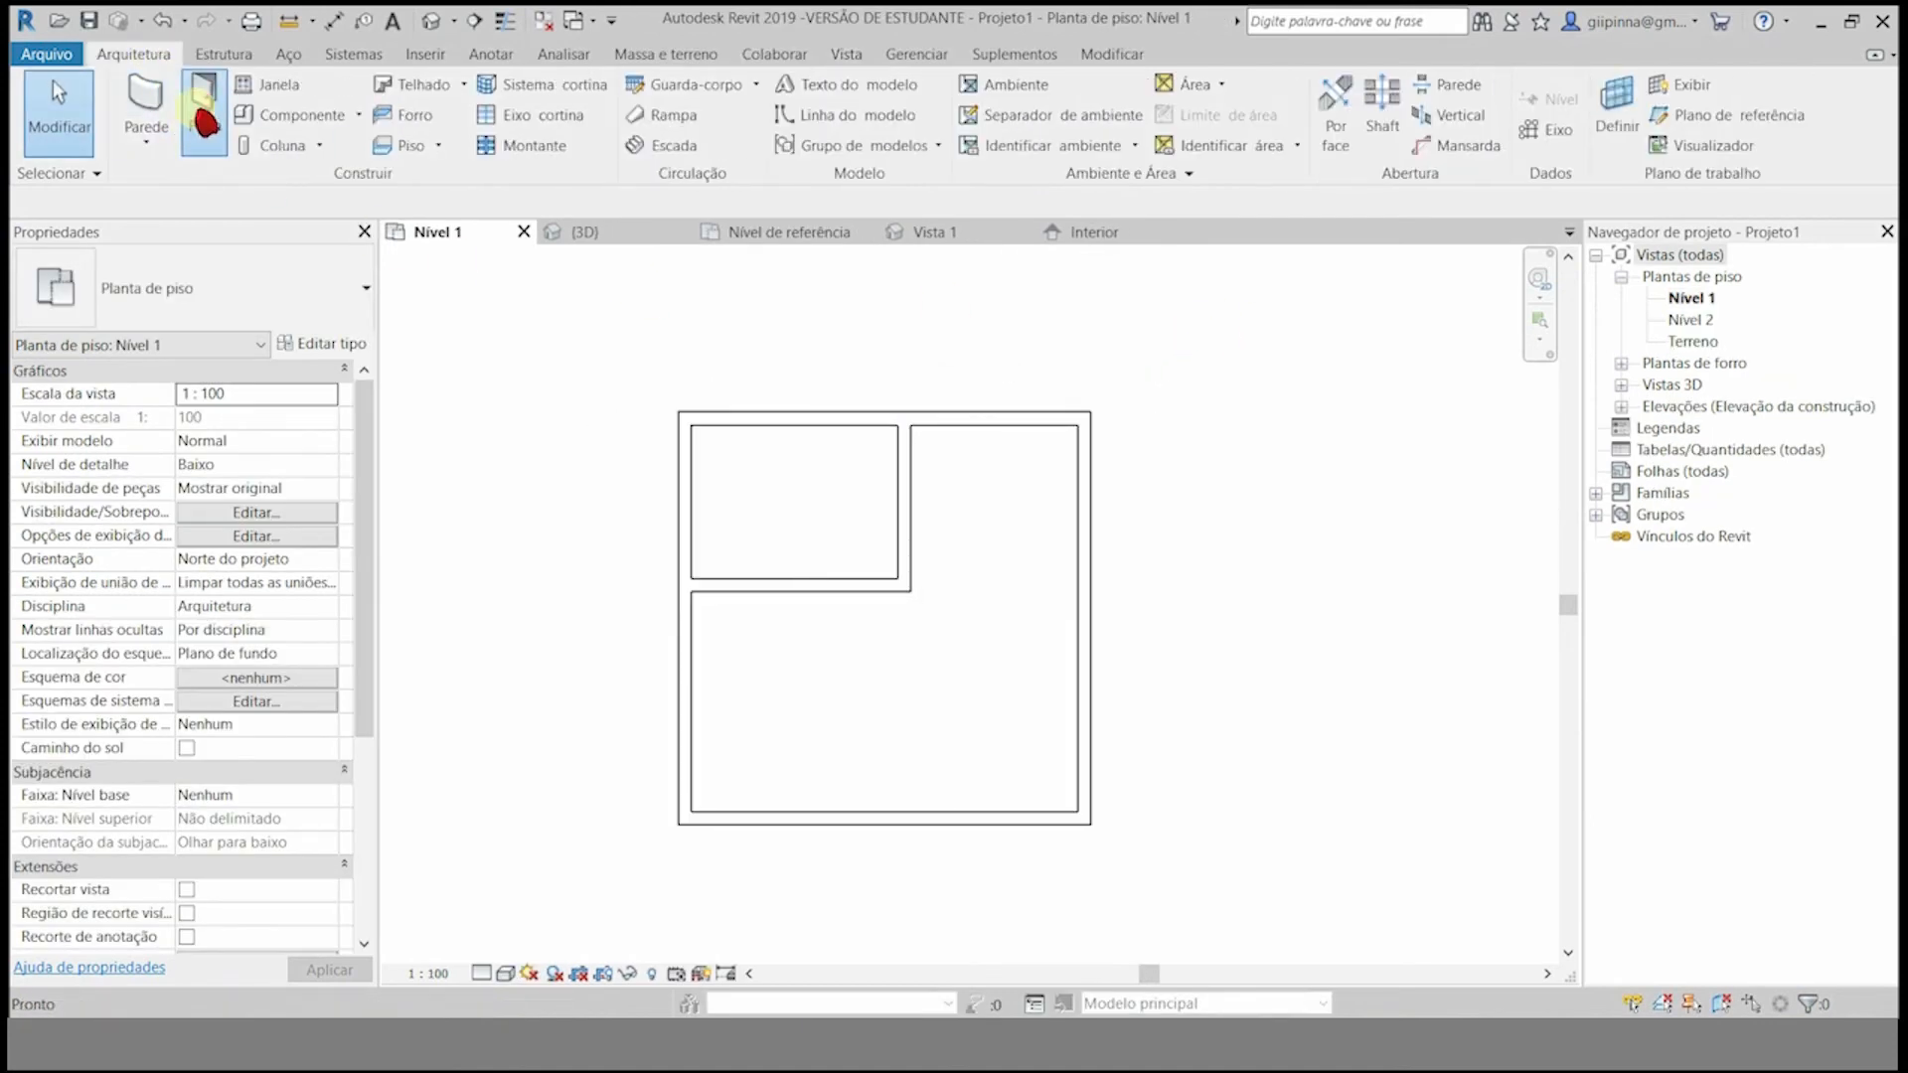
{"action": "left_click", "coordinate": [1117, 114]}
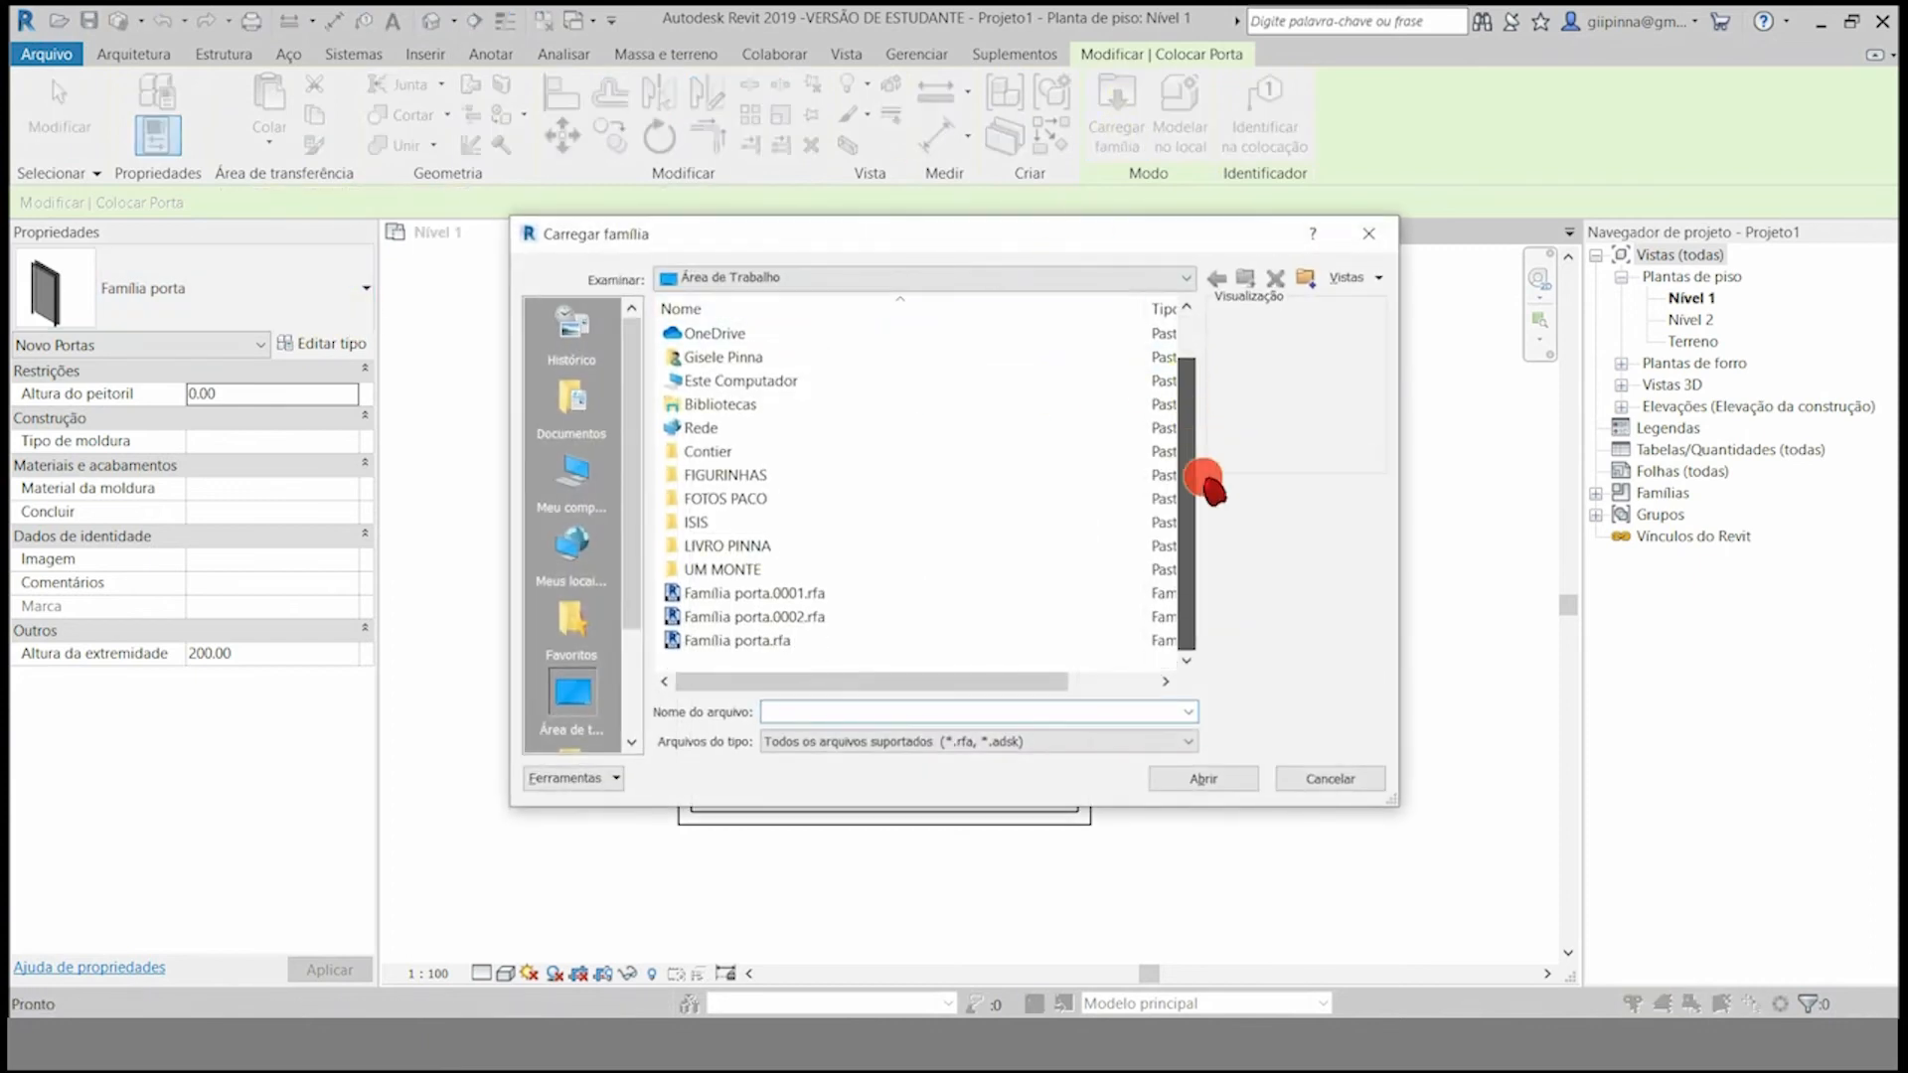
{"action": "double_click", "coordinate": [760, 641]}
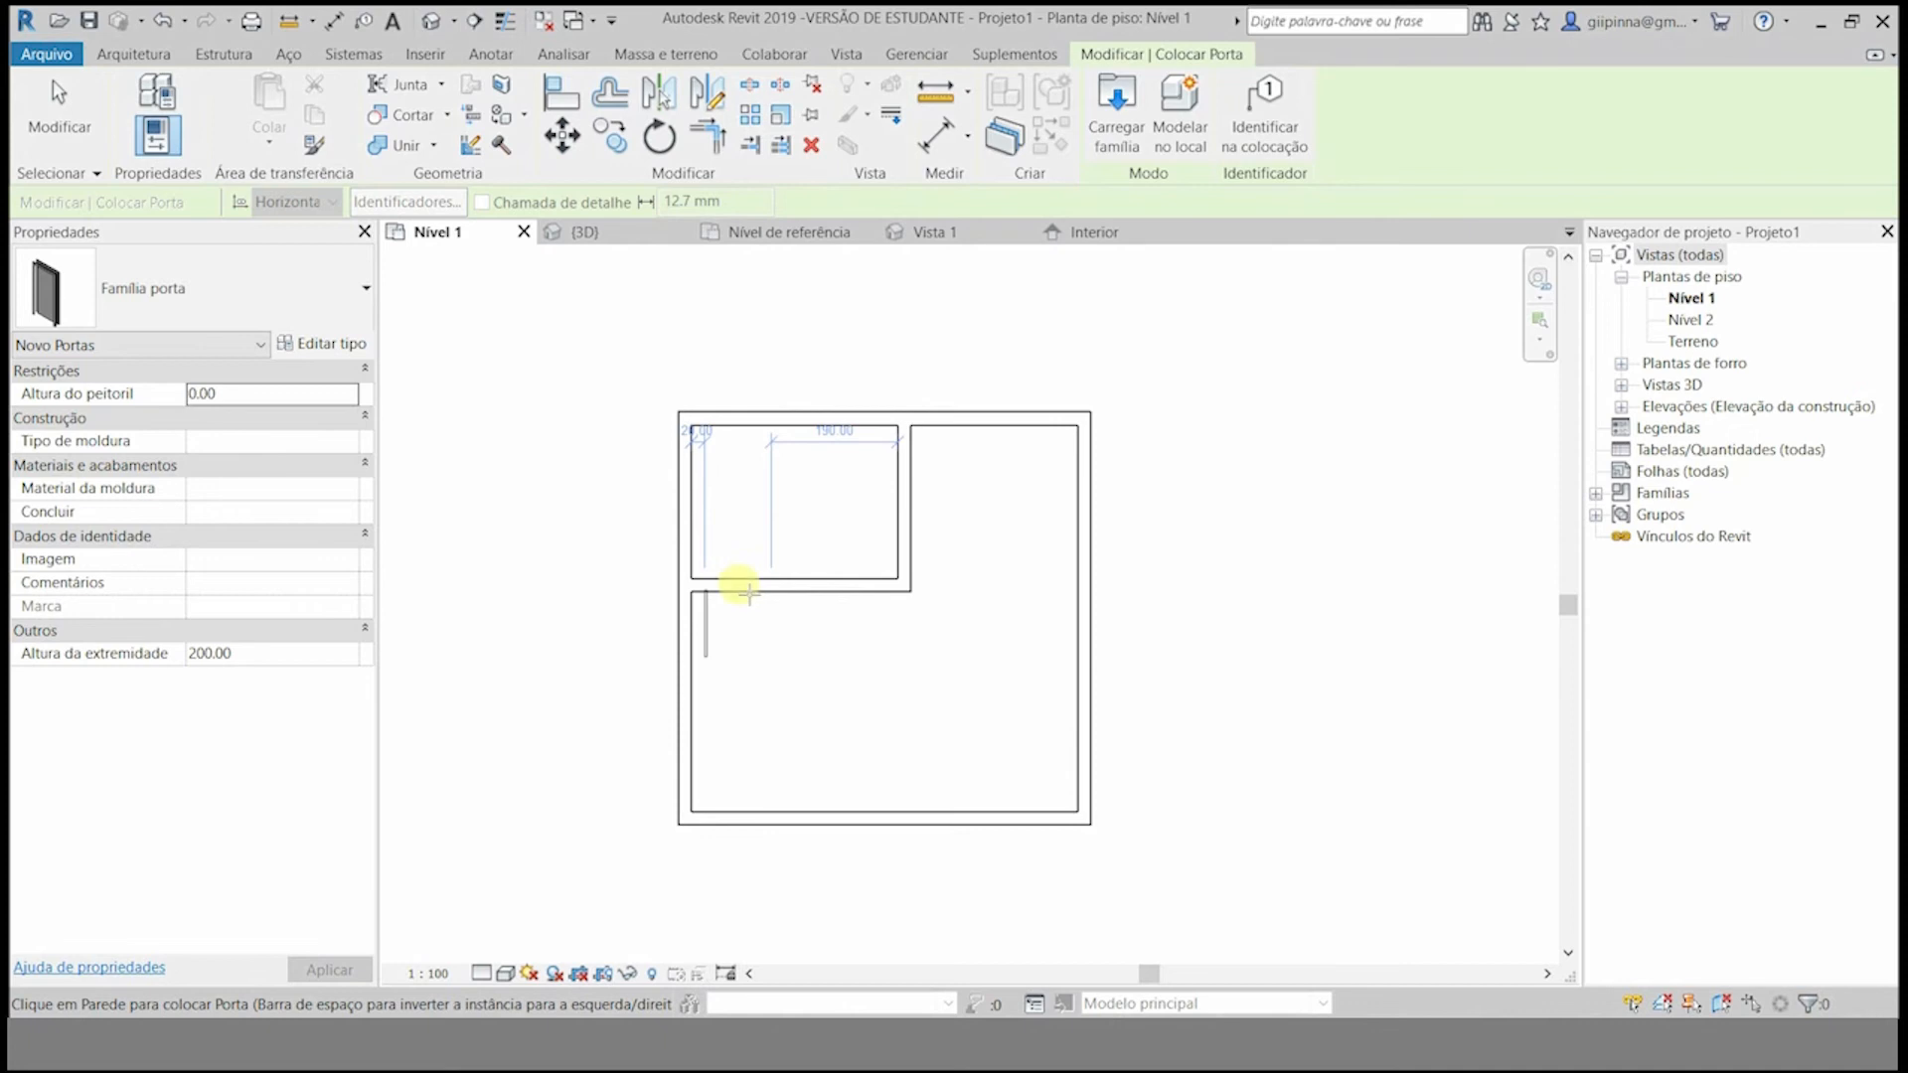
- Place one Família porta door in the horizontal interior wall, close to the left exterior wall
{"action": "left_click", "coordinate": [736, 585]}
{"action": "key", "text": "Escape"}
{"action": "key", "text": "Escape"}
{"action": "scroll", "coordinate": [696, 725], "scroll_direction": "up", "scroll_amount": 2}
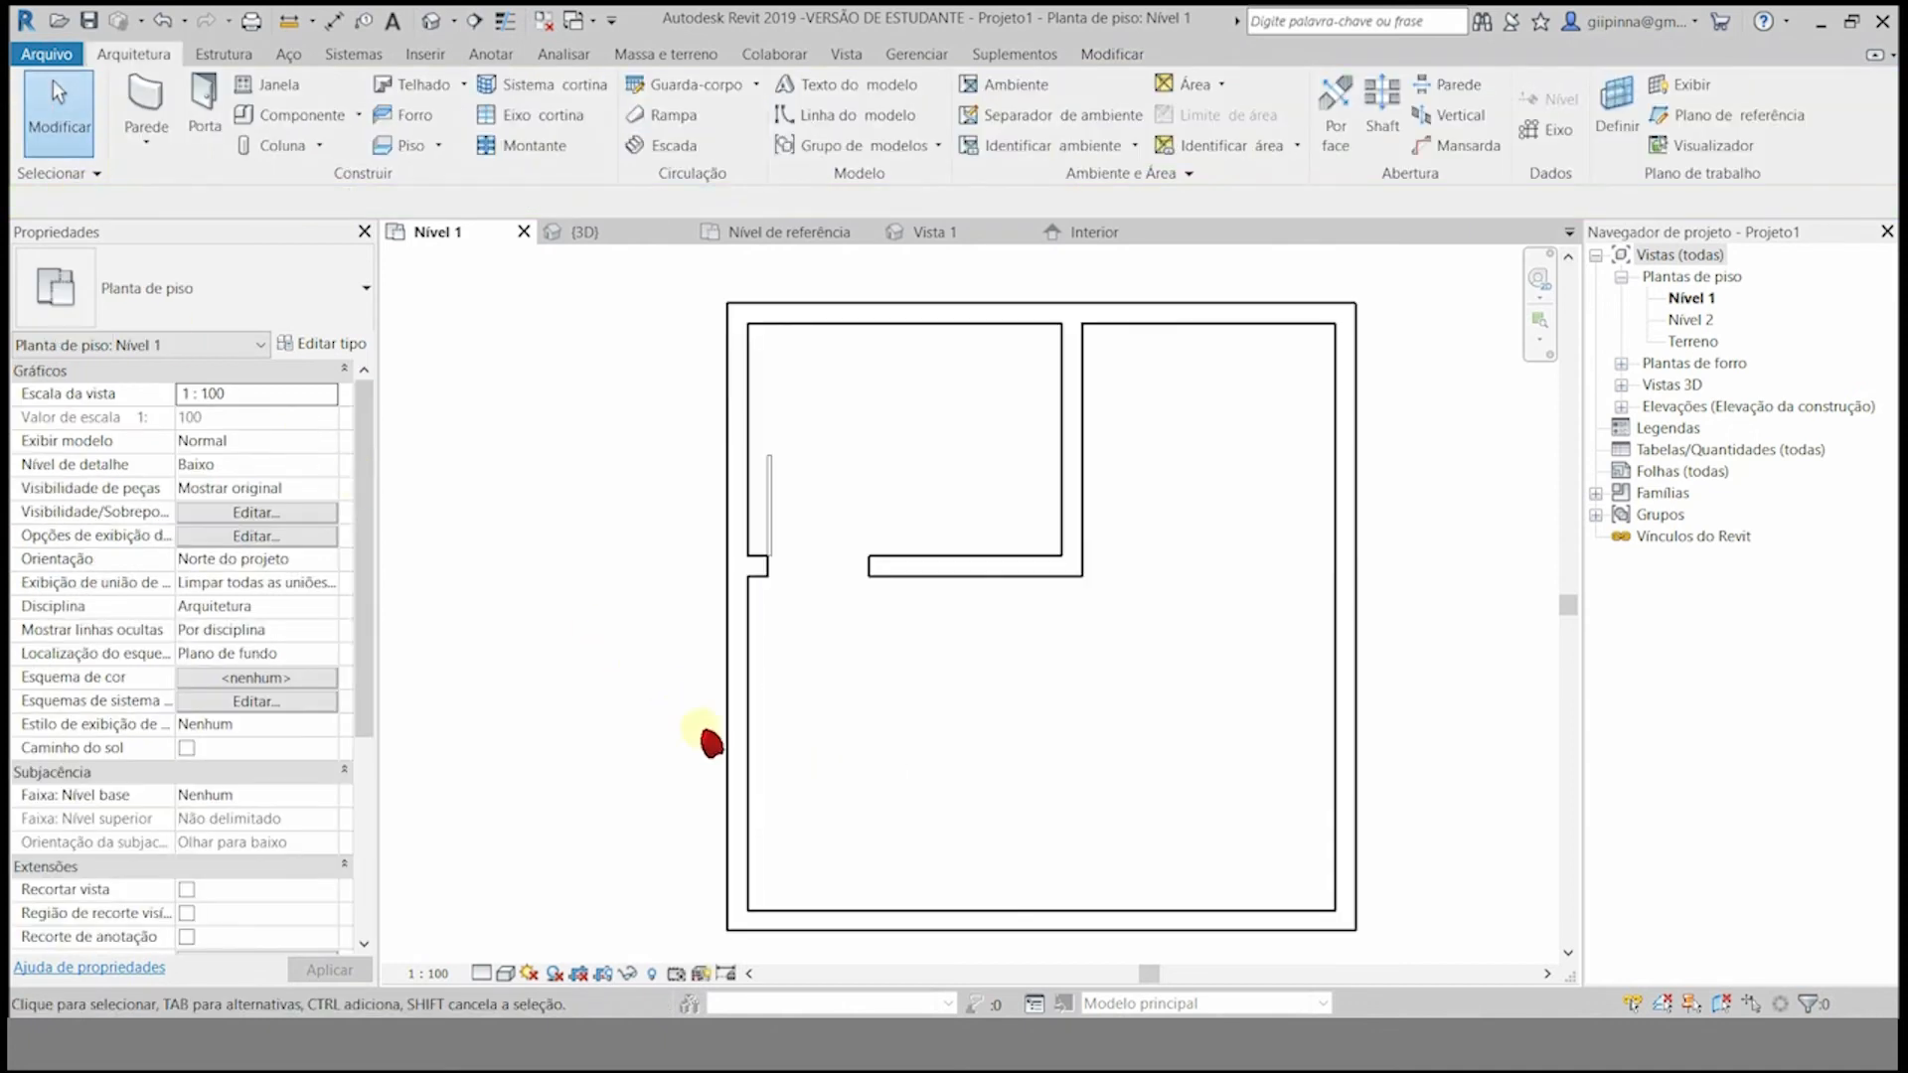
{"action": "scroll", "coordinate": [825, 368], "scroll_direction": "up", "scroll_amount": 3}
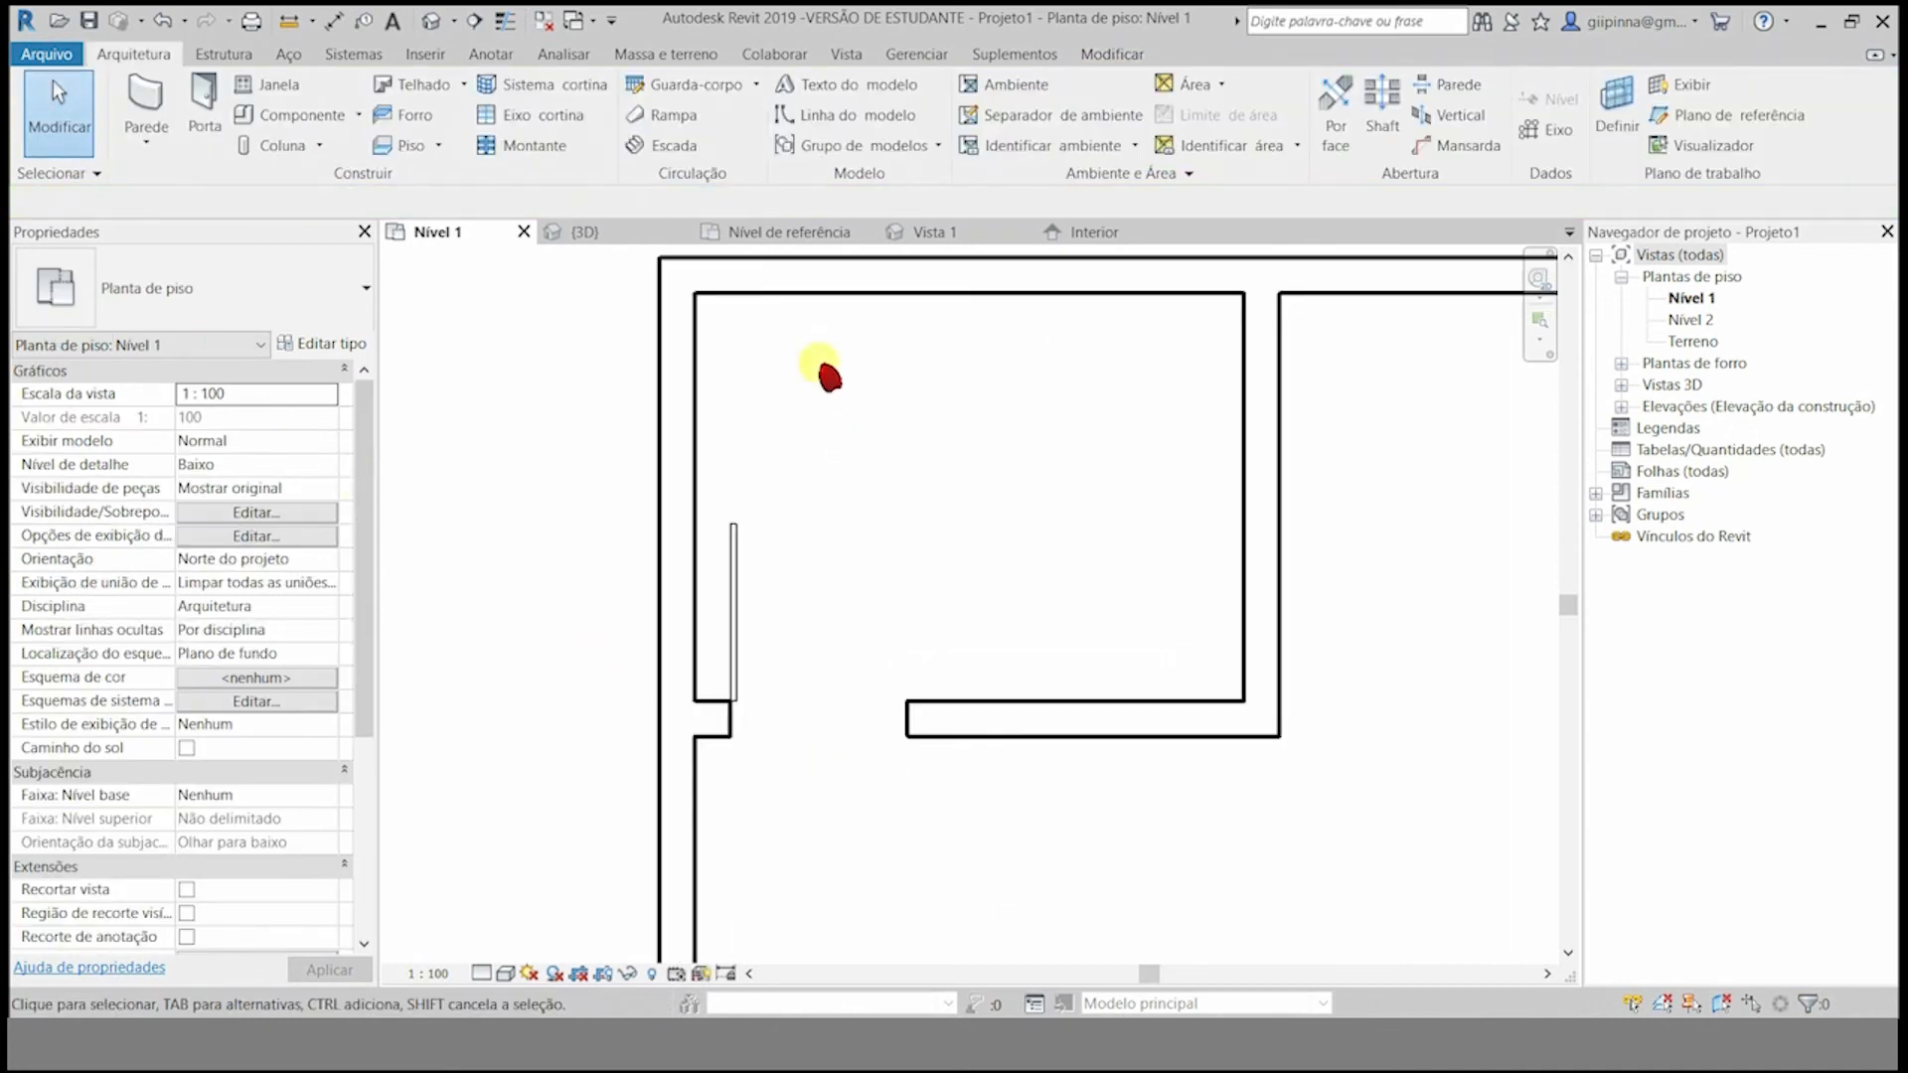
- Examine the placed door in the Nível 1 plan at the Médio and Alto detail levels
{"action": "left_click", "coordinate": [487, 979]}
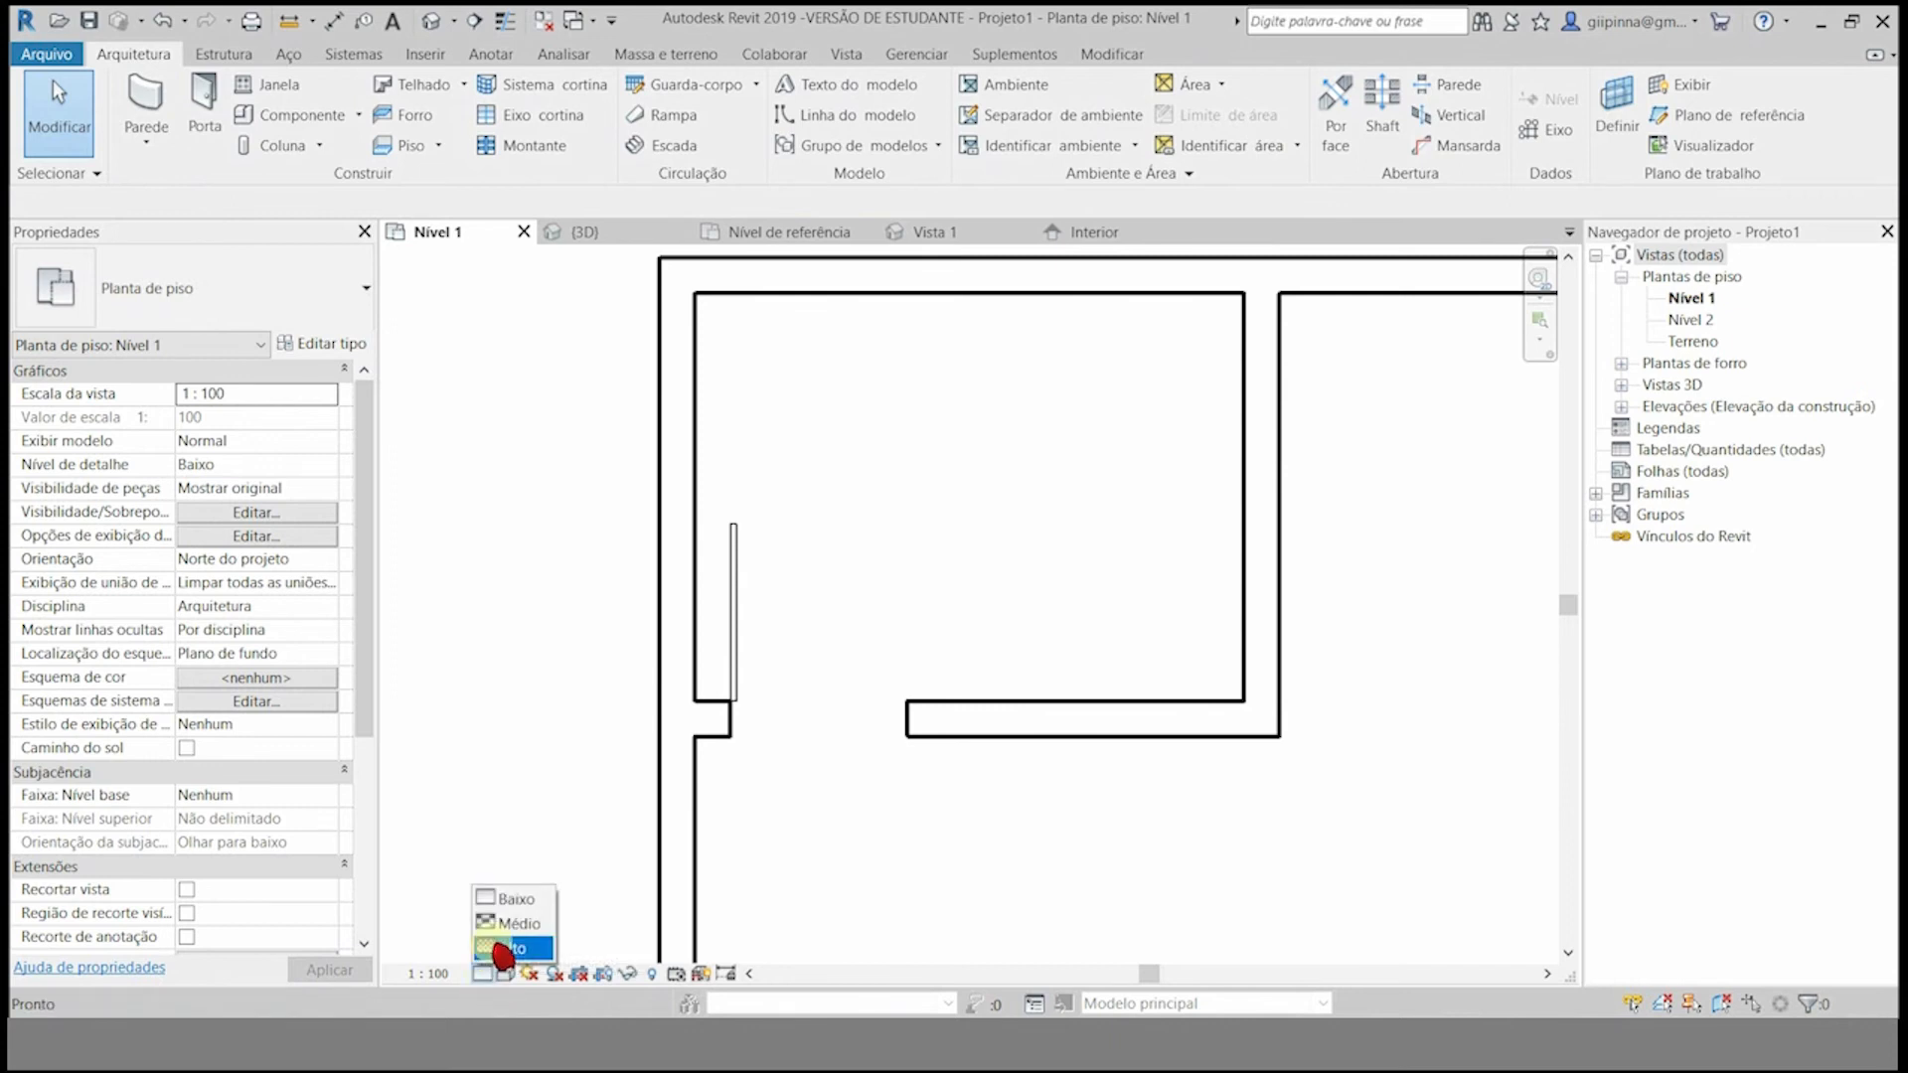
{"action": "left_click", "coordinate": [507, 925]}
{"action": "left_click", "coordinate": [491, 979]}
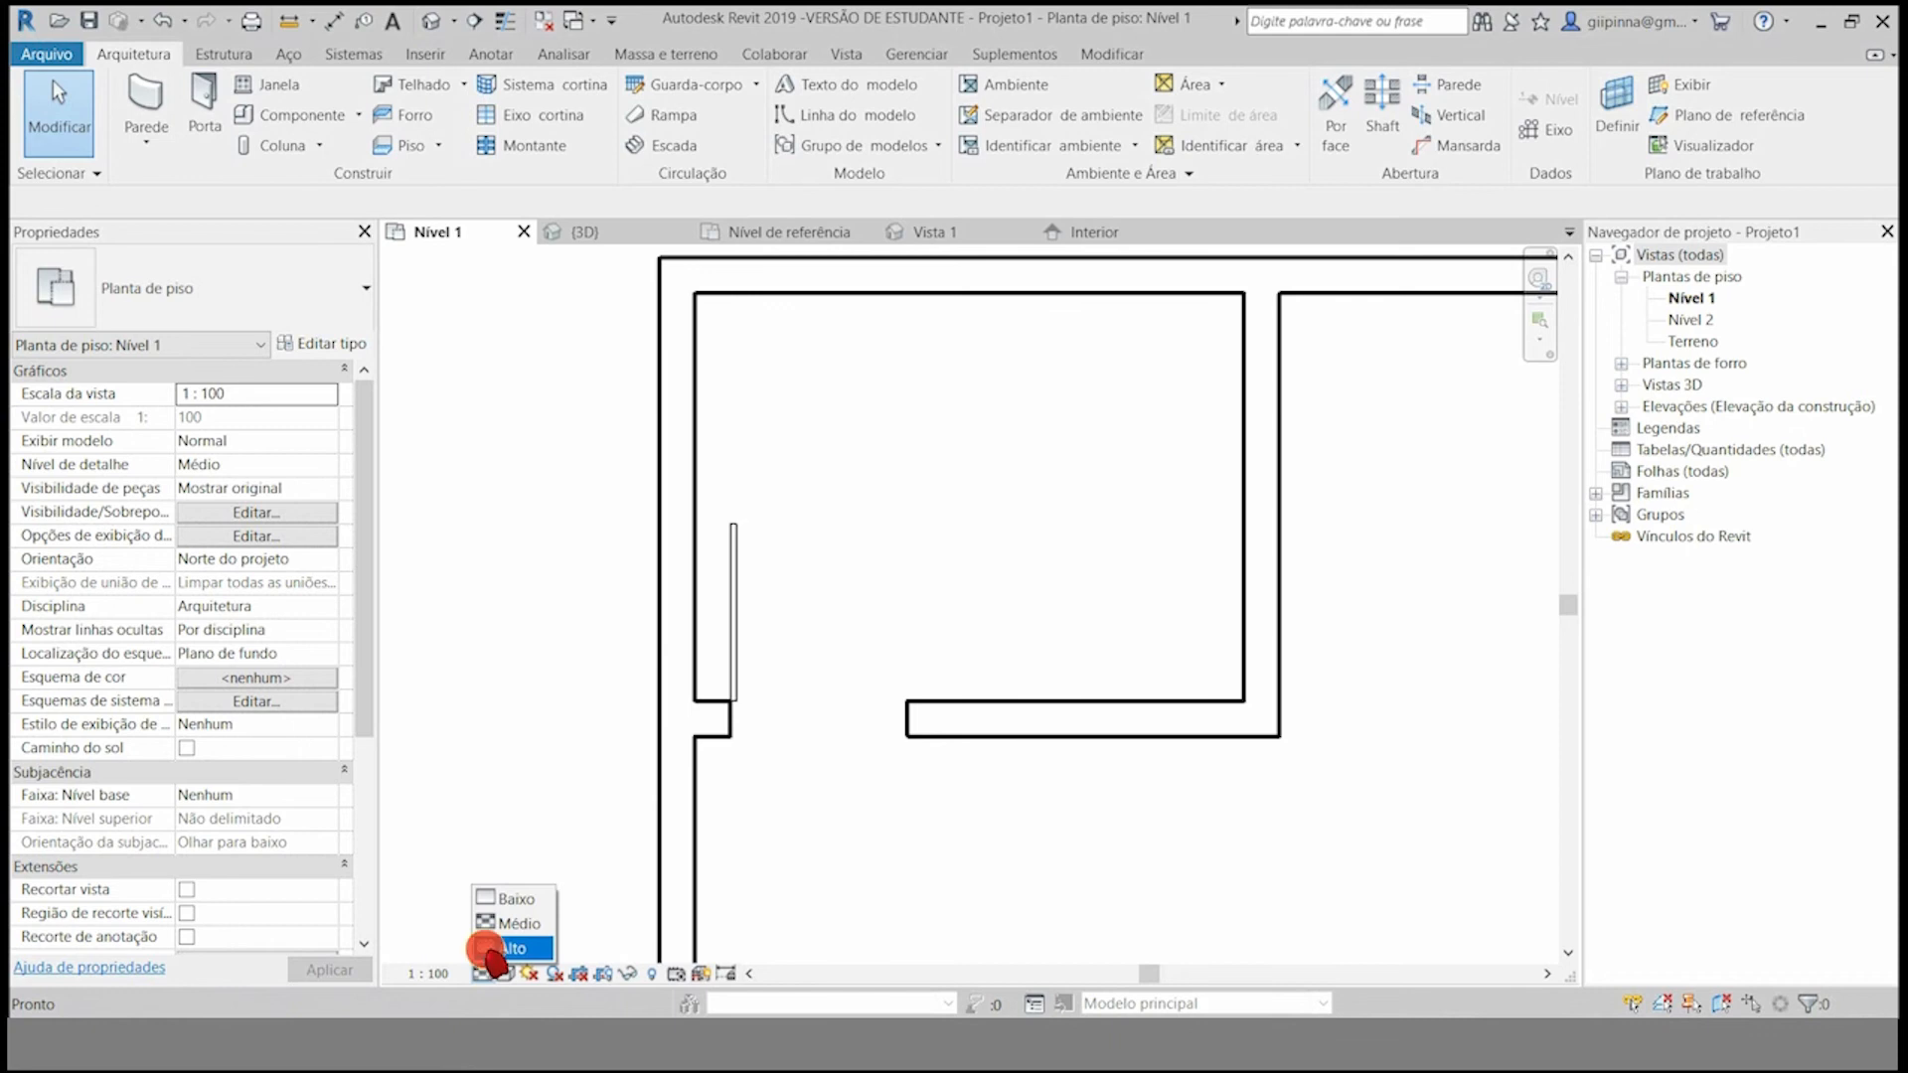
{"action": "left_click", "coordinate": [489, 948]}
{"action": "scroll", "coordinate": [584, 844], "scroll_direction": "up", "scroll_amount": 2}
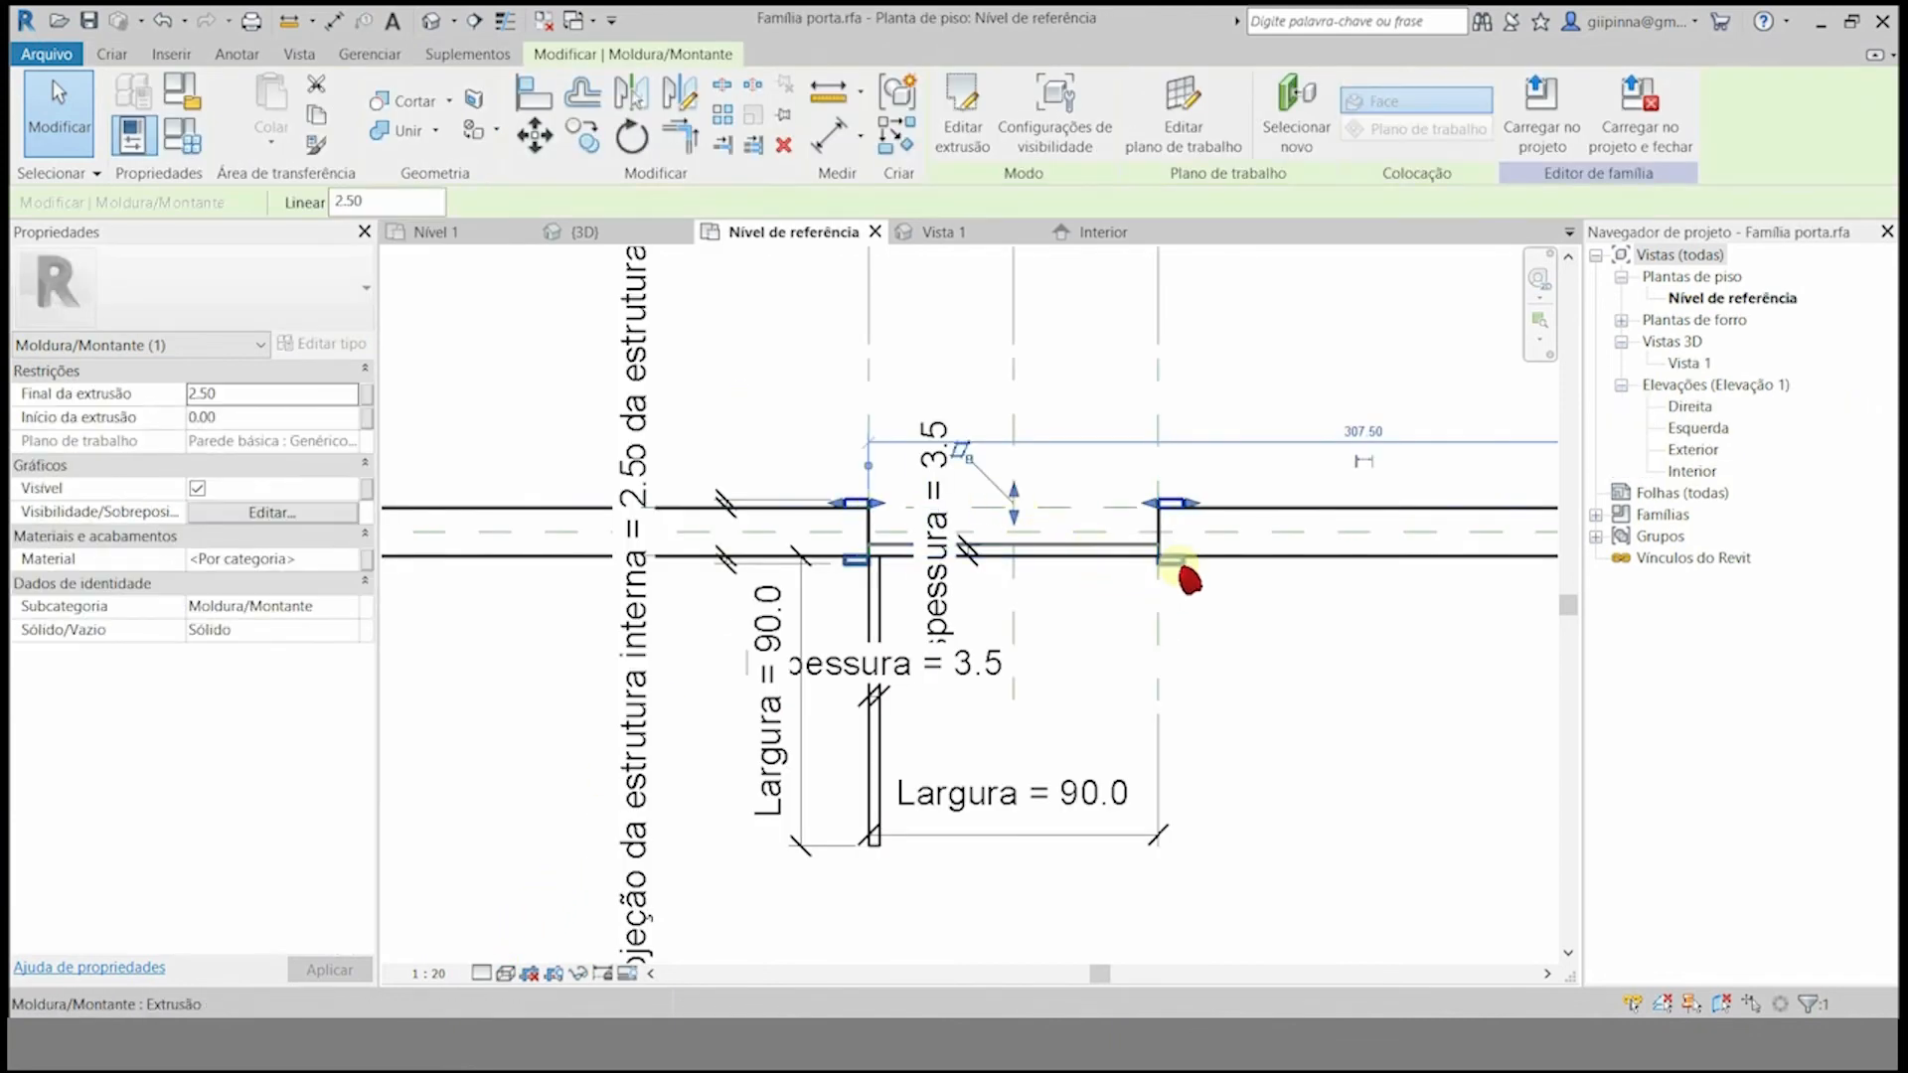
- Make both frame extrusions in the door family also visible when cut in plan and ceiling plan views
{"action": "left_click", "coordinate": [1176, 558], "text": "ctrl"}
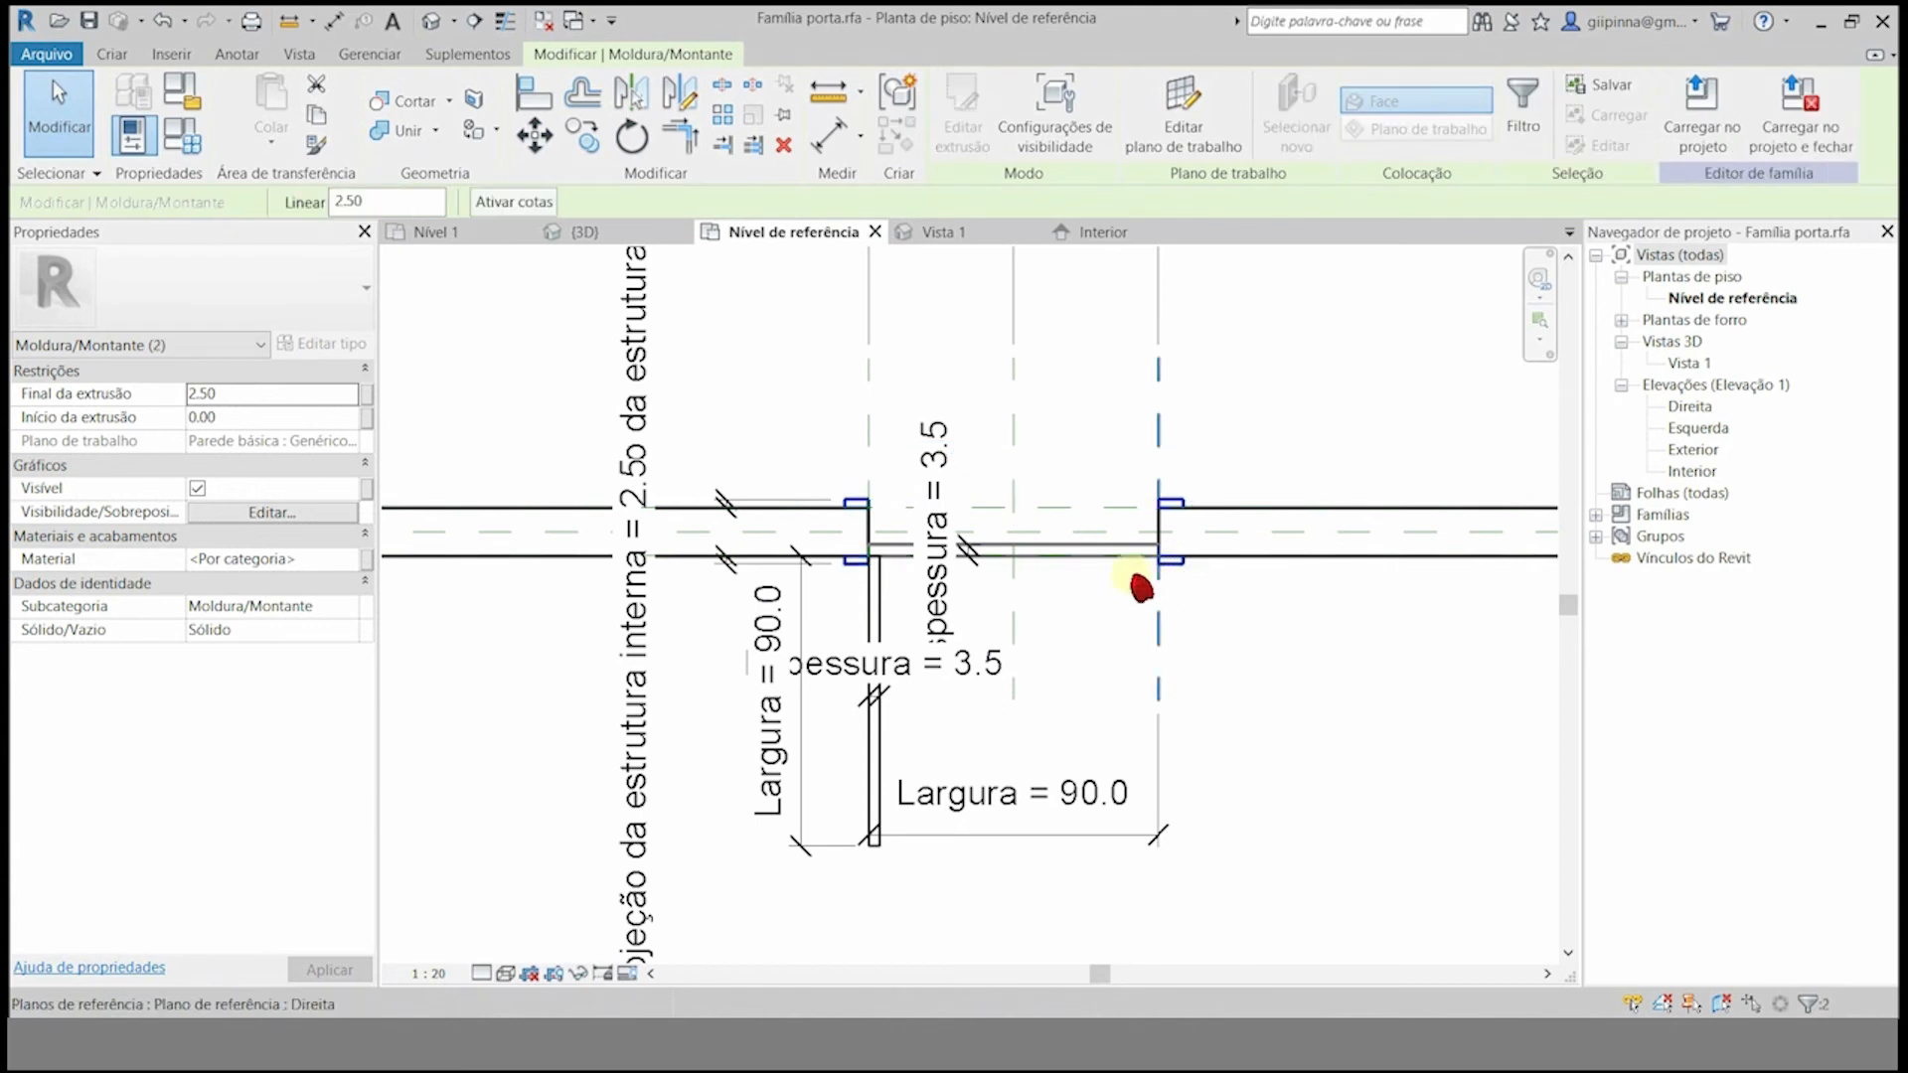
{"action": "left_click", "coordinate": [1055, 110]}
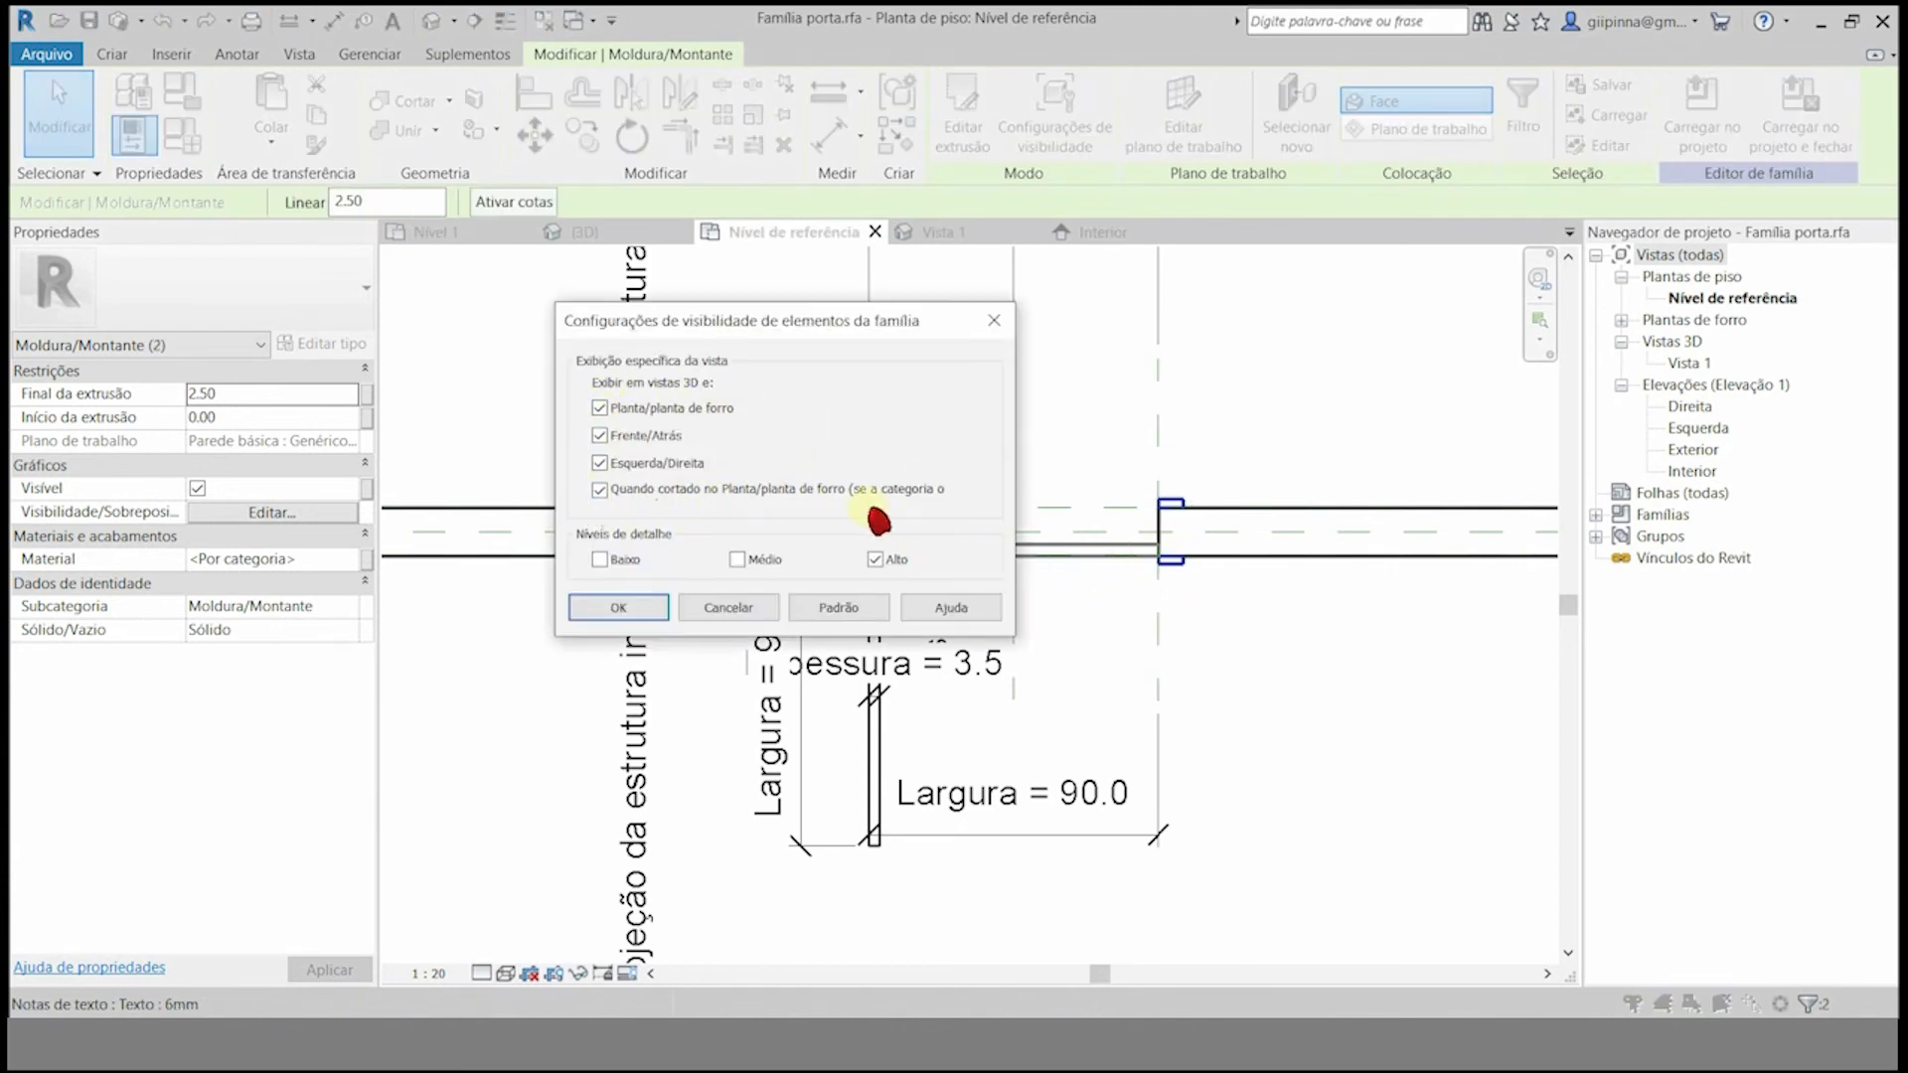
{"action": "left_click", "coordinate": [633, 608]}
{"action": "left_click", "coordinate": [468, 362]}
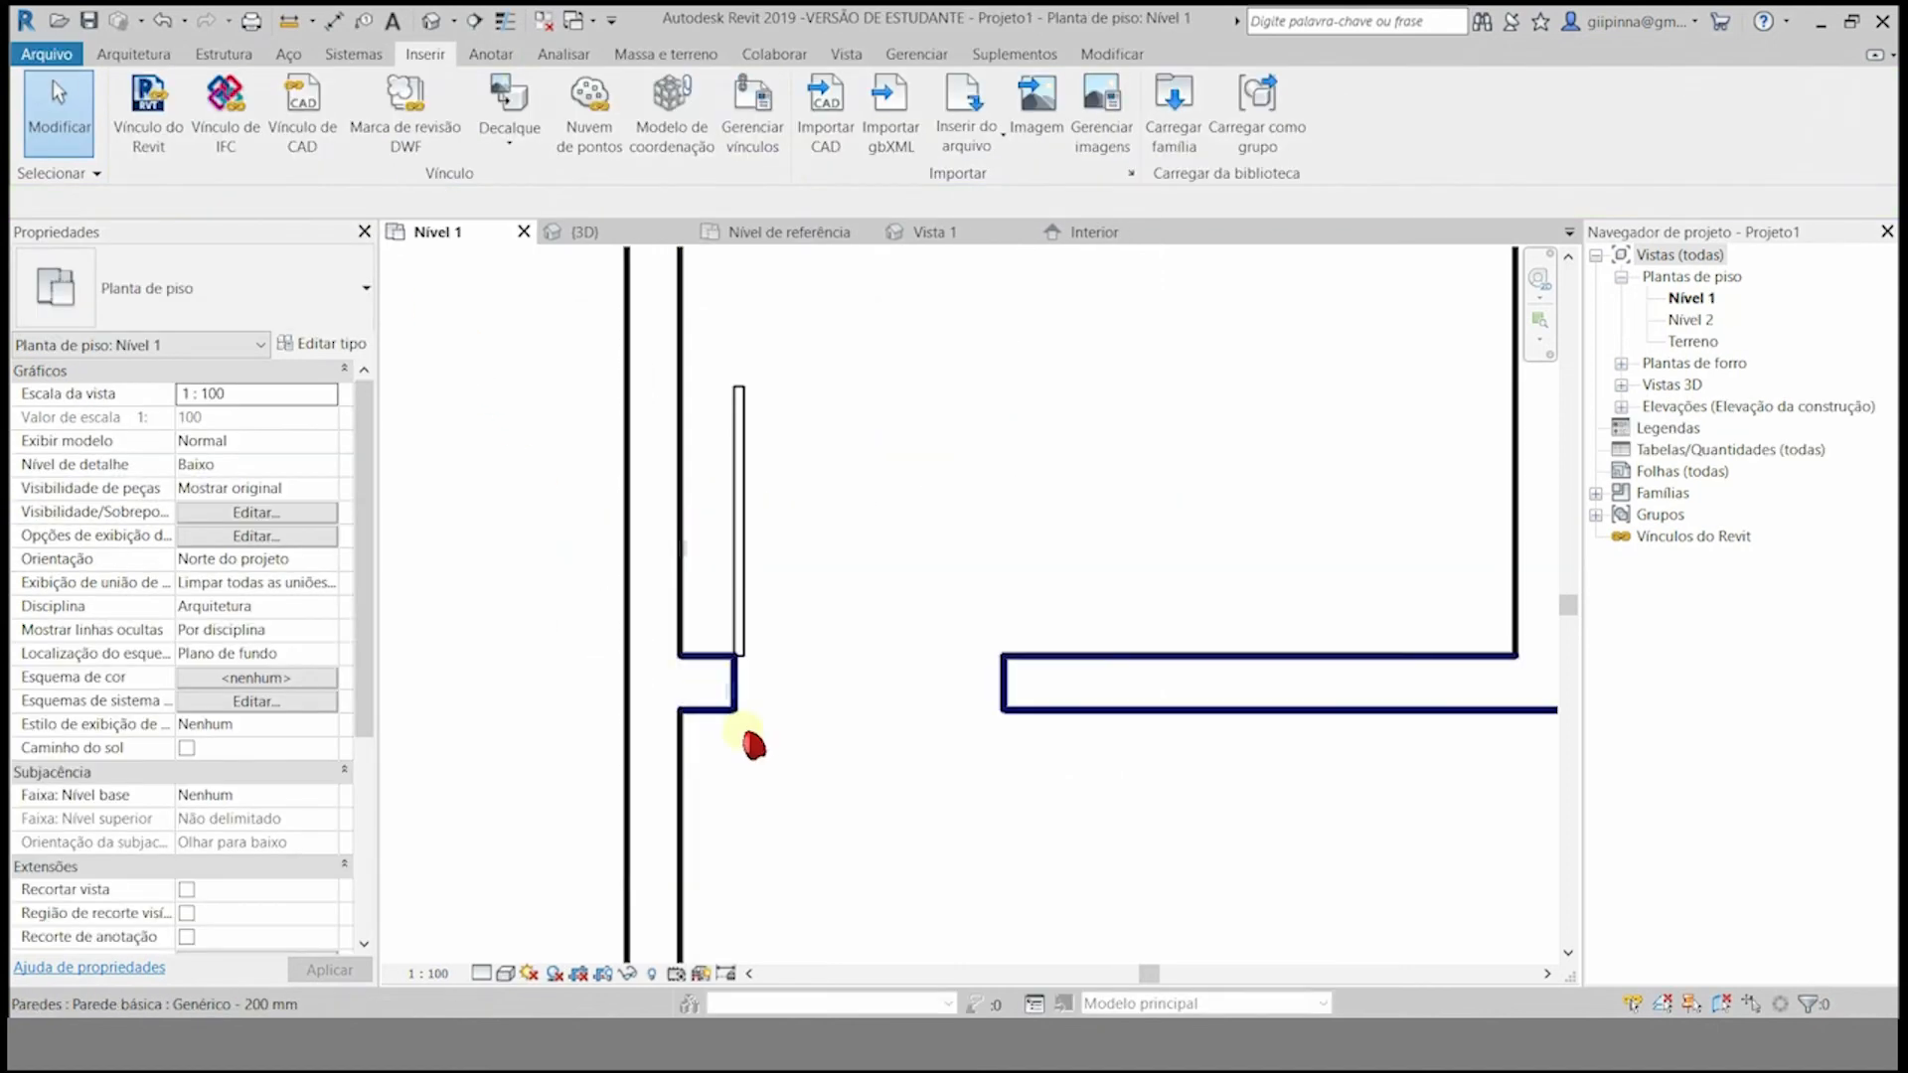
- Check the door frame in the project's Nível 1 plan by switching the detail level to Médio and Alto
{"action": "left_click", "coordinate": [481, 972]}
{"action": "left_click", "coordinate": [509, 921]}
{"action": "left_click", "coordinate": [481, 973]}
{"action": "left_click", "coordinate": [509, 945]}
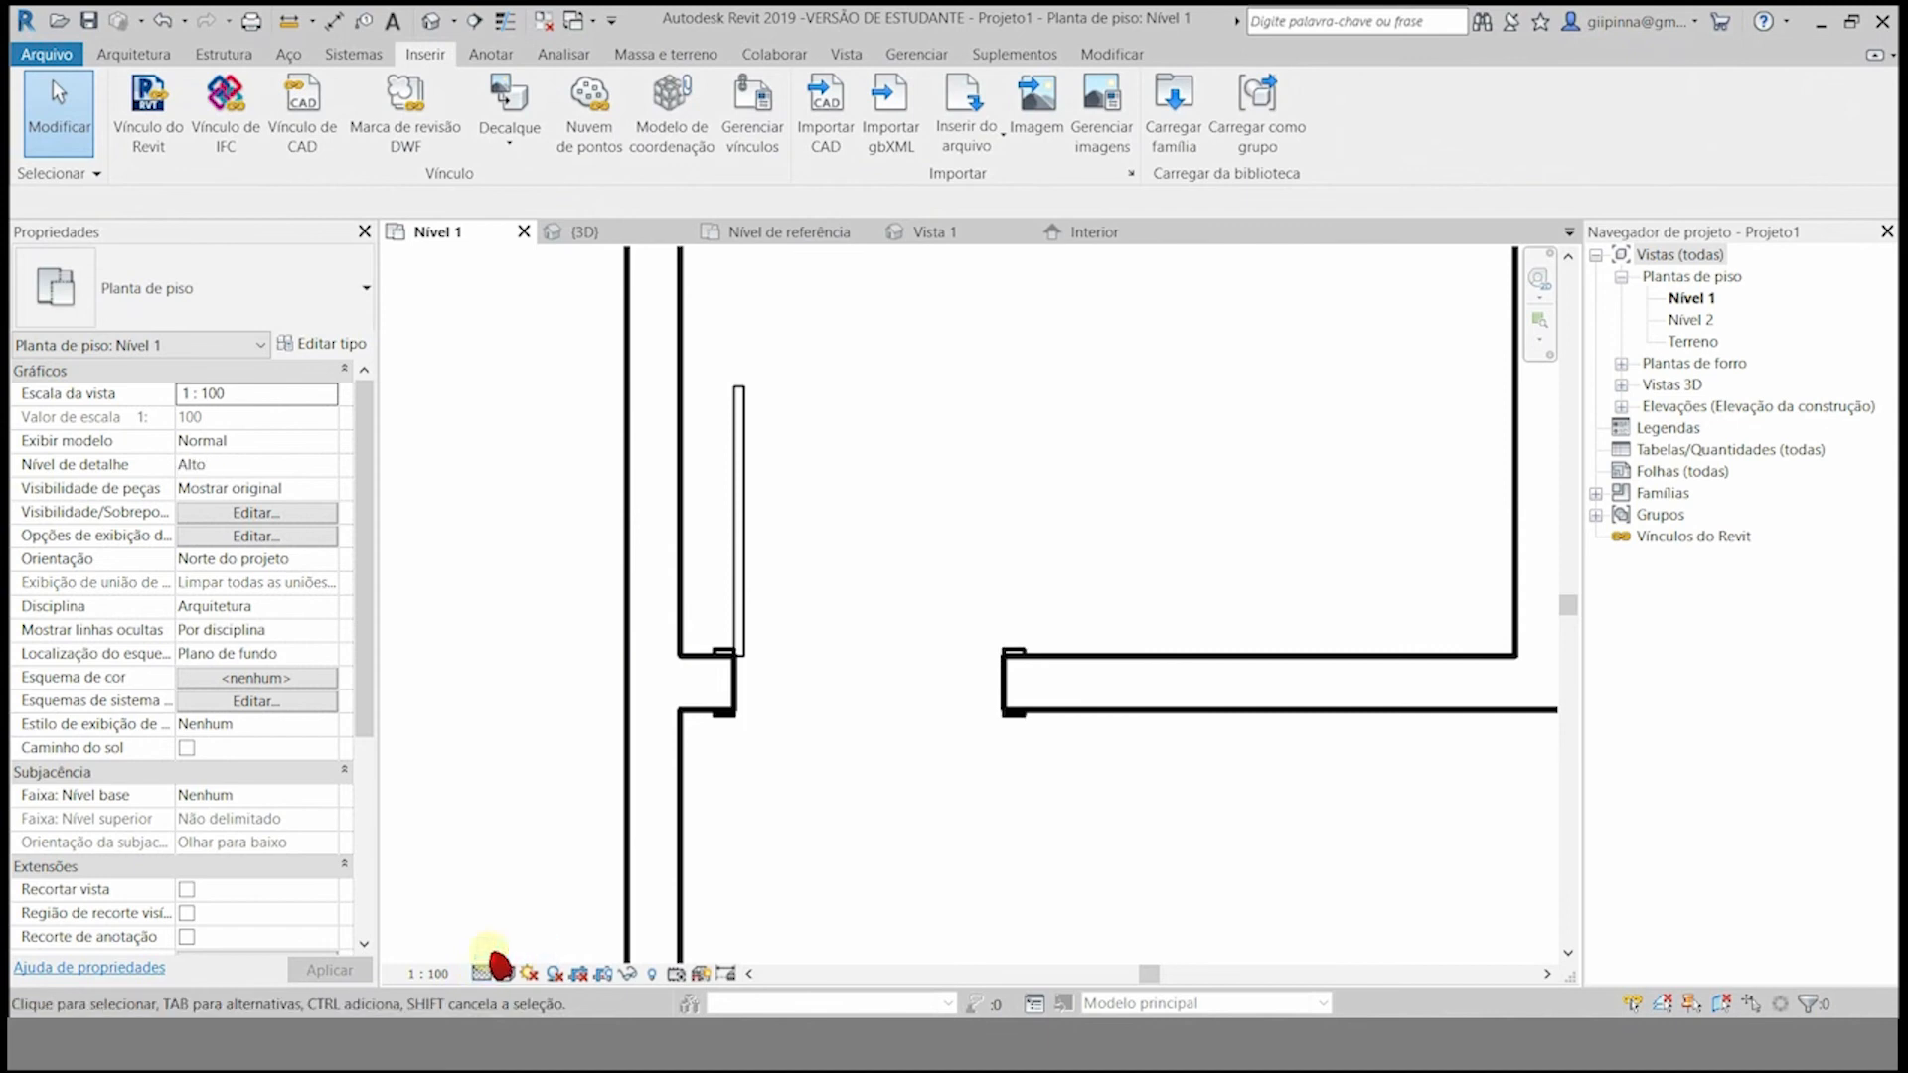
{"action": "scroll", "coordinate": [1034, 691], "scroll_direction": "up", "scroll_amount": 3}
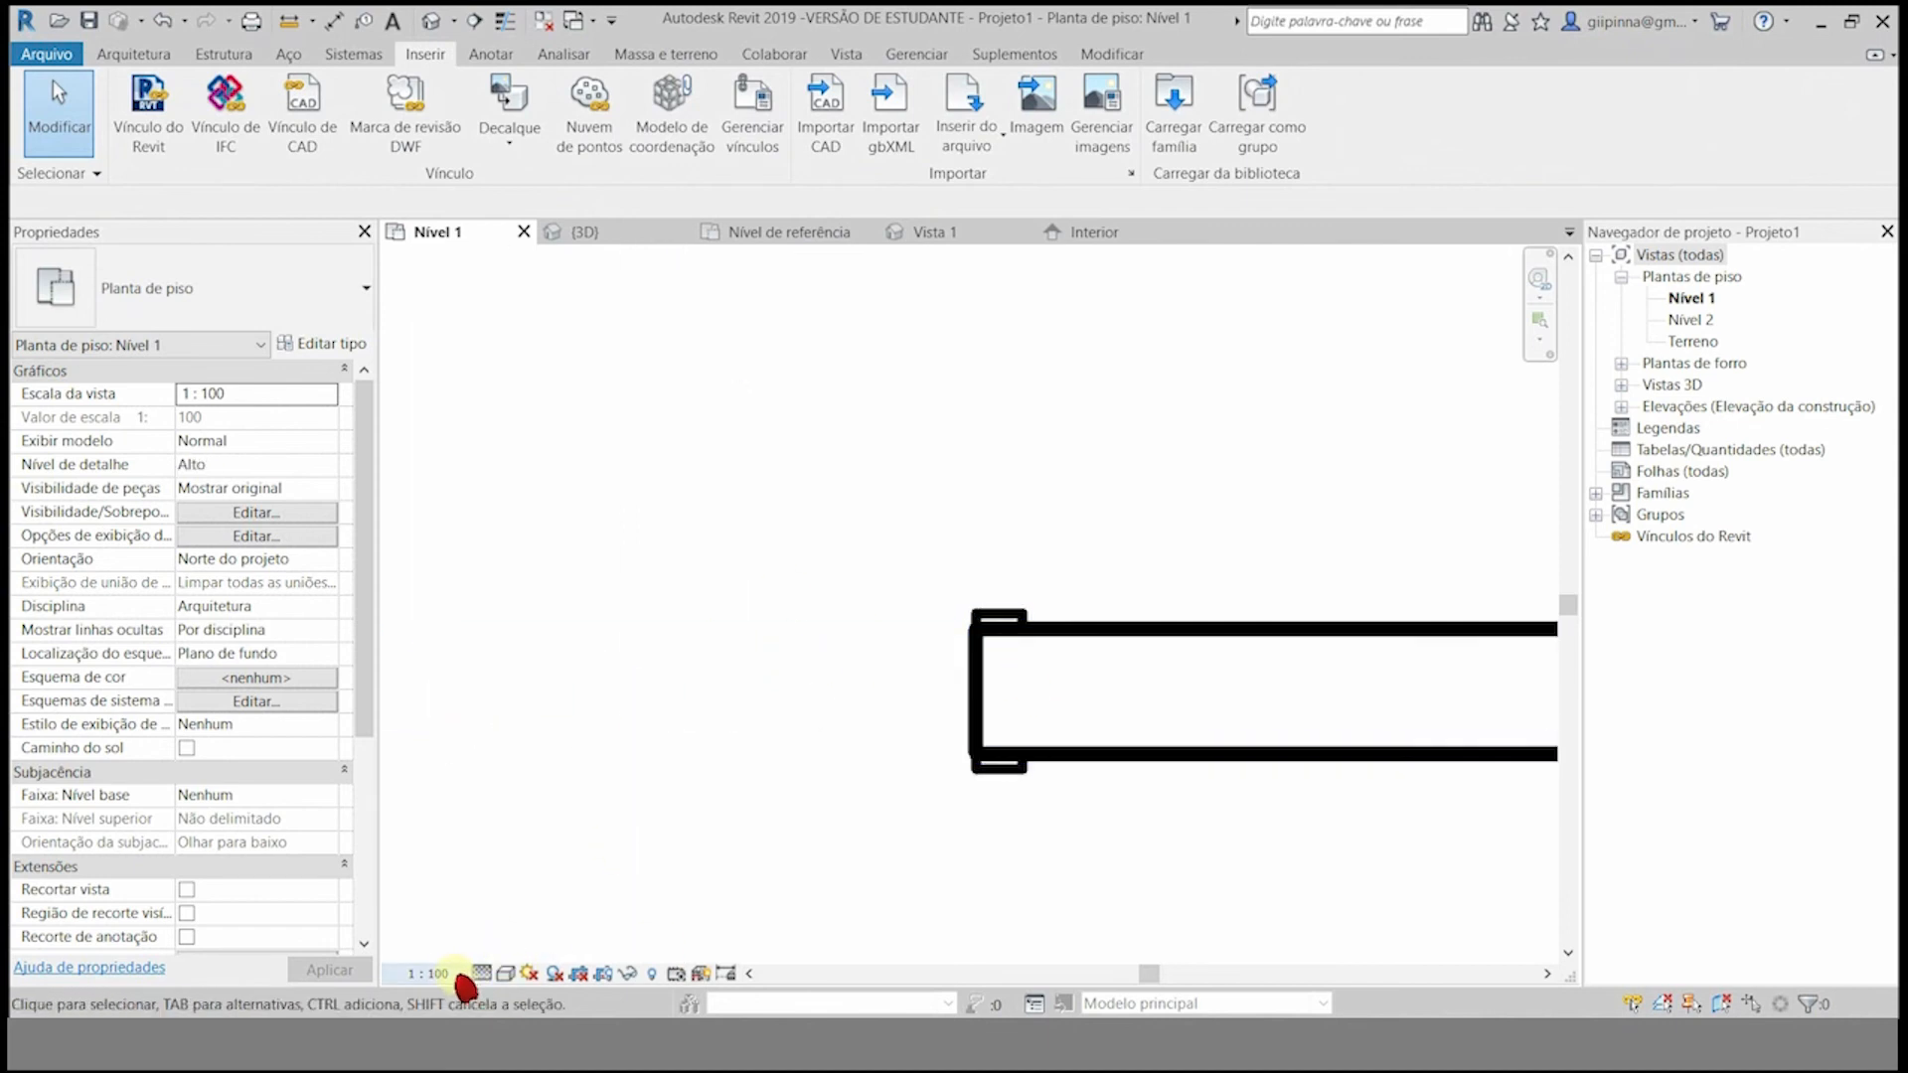
- Set the Nível 1 plan's scale to 1:20 and its detail level to Baixo
{"action": "left_click", "coordinate": [438, 974]}
{"action": "left_click", "coordinate": [502, 762]}
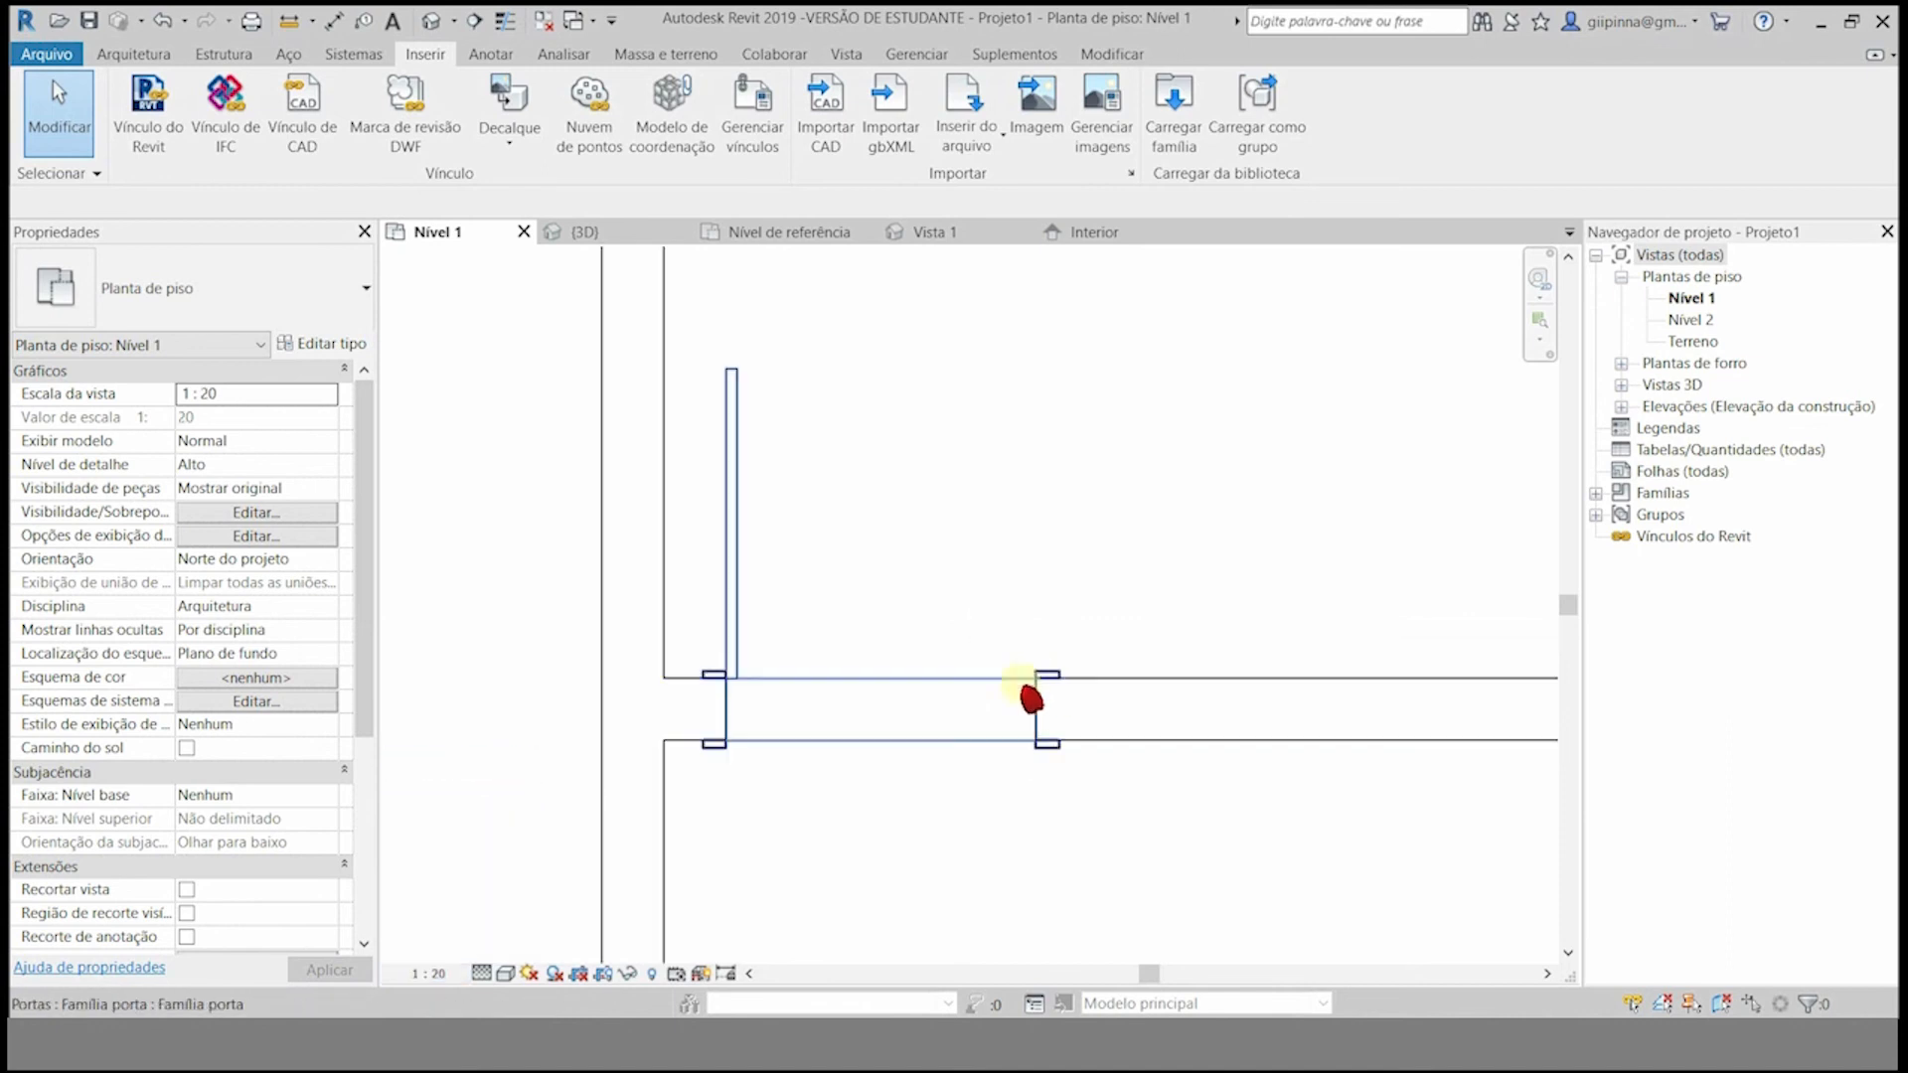
{"action": "left_click", "coordinate": [437, 975]}
{"action": "left_click", "coordinate": [482, 974]}
{"action": "left_click", "coordinate": [506, 900]}
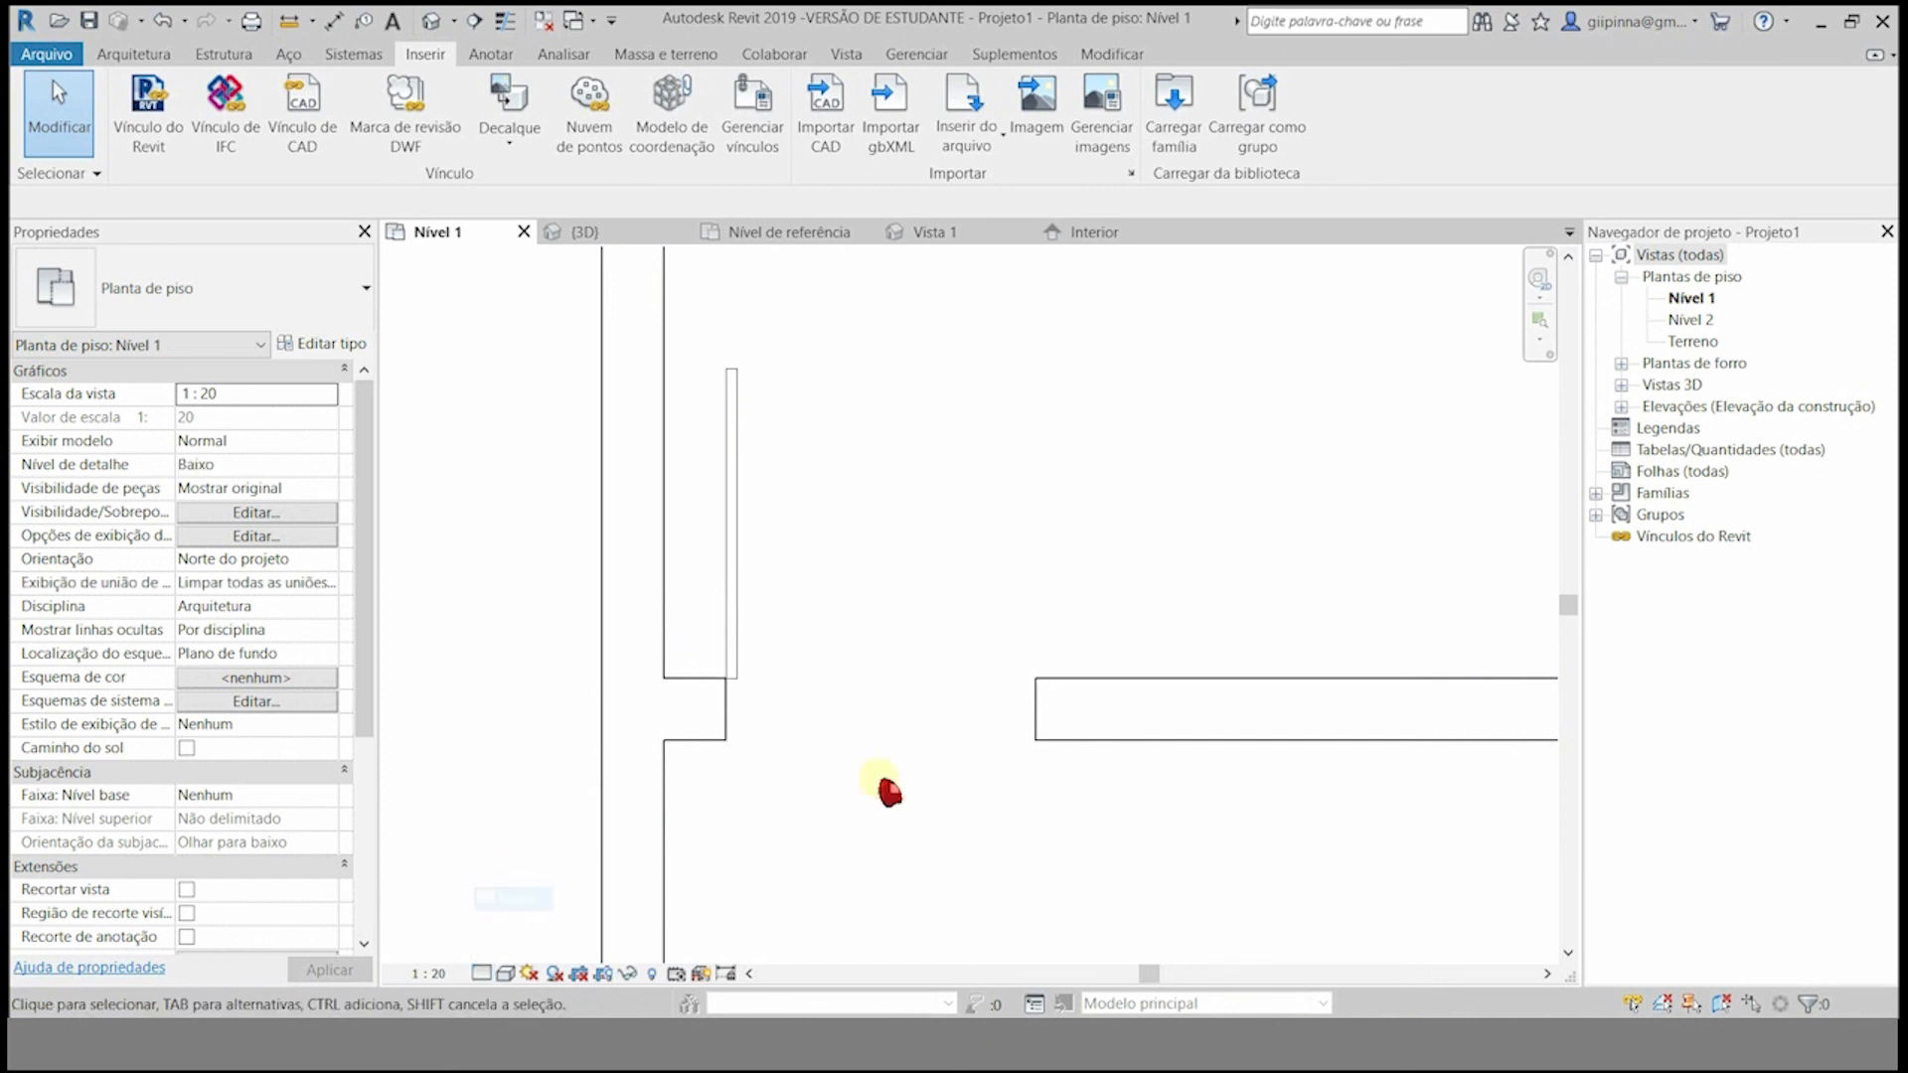
- Open the project's {3D} view and examine the placed door at the Baixo, Médio and Alto detail levels
{"action": "double_click", "coordinate": [1673, 385]}
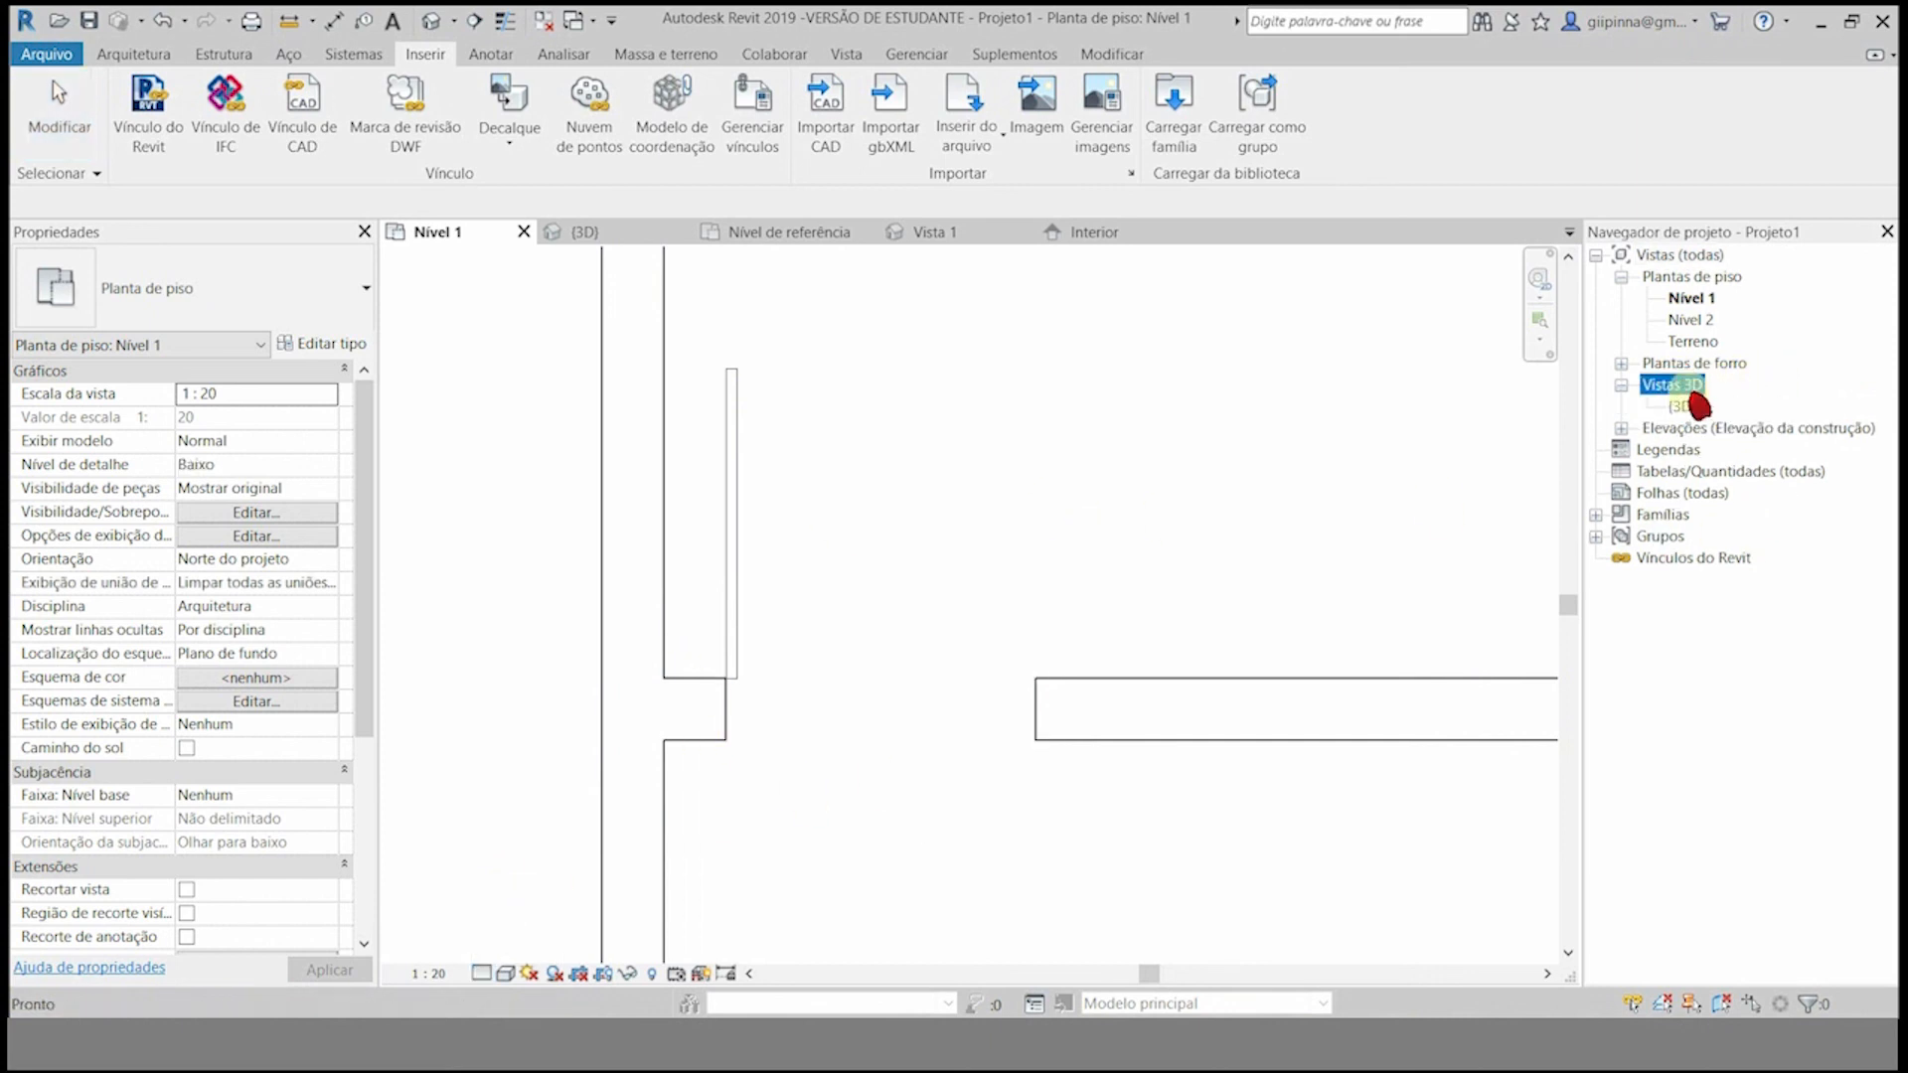
{"action": "double_click", "coordinate": [1683, 406]}
{"action": "scroll", "coordinate": [974, 506], "scroll_direction": "up", "scroll_amount": 5}
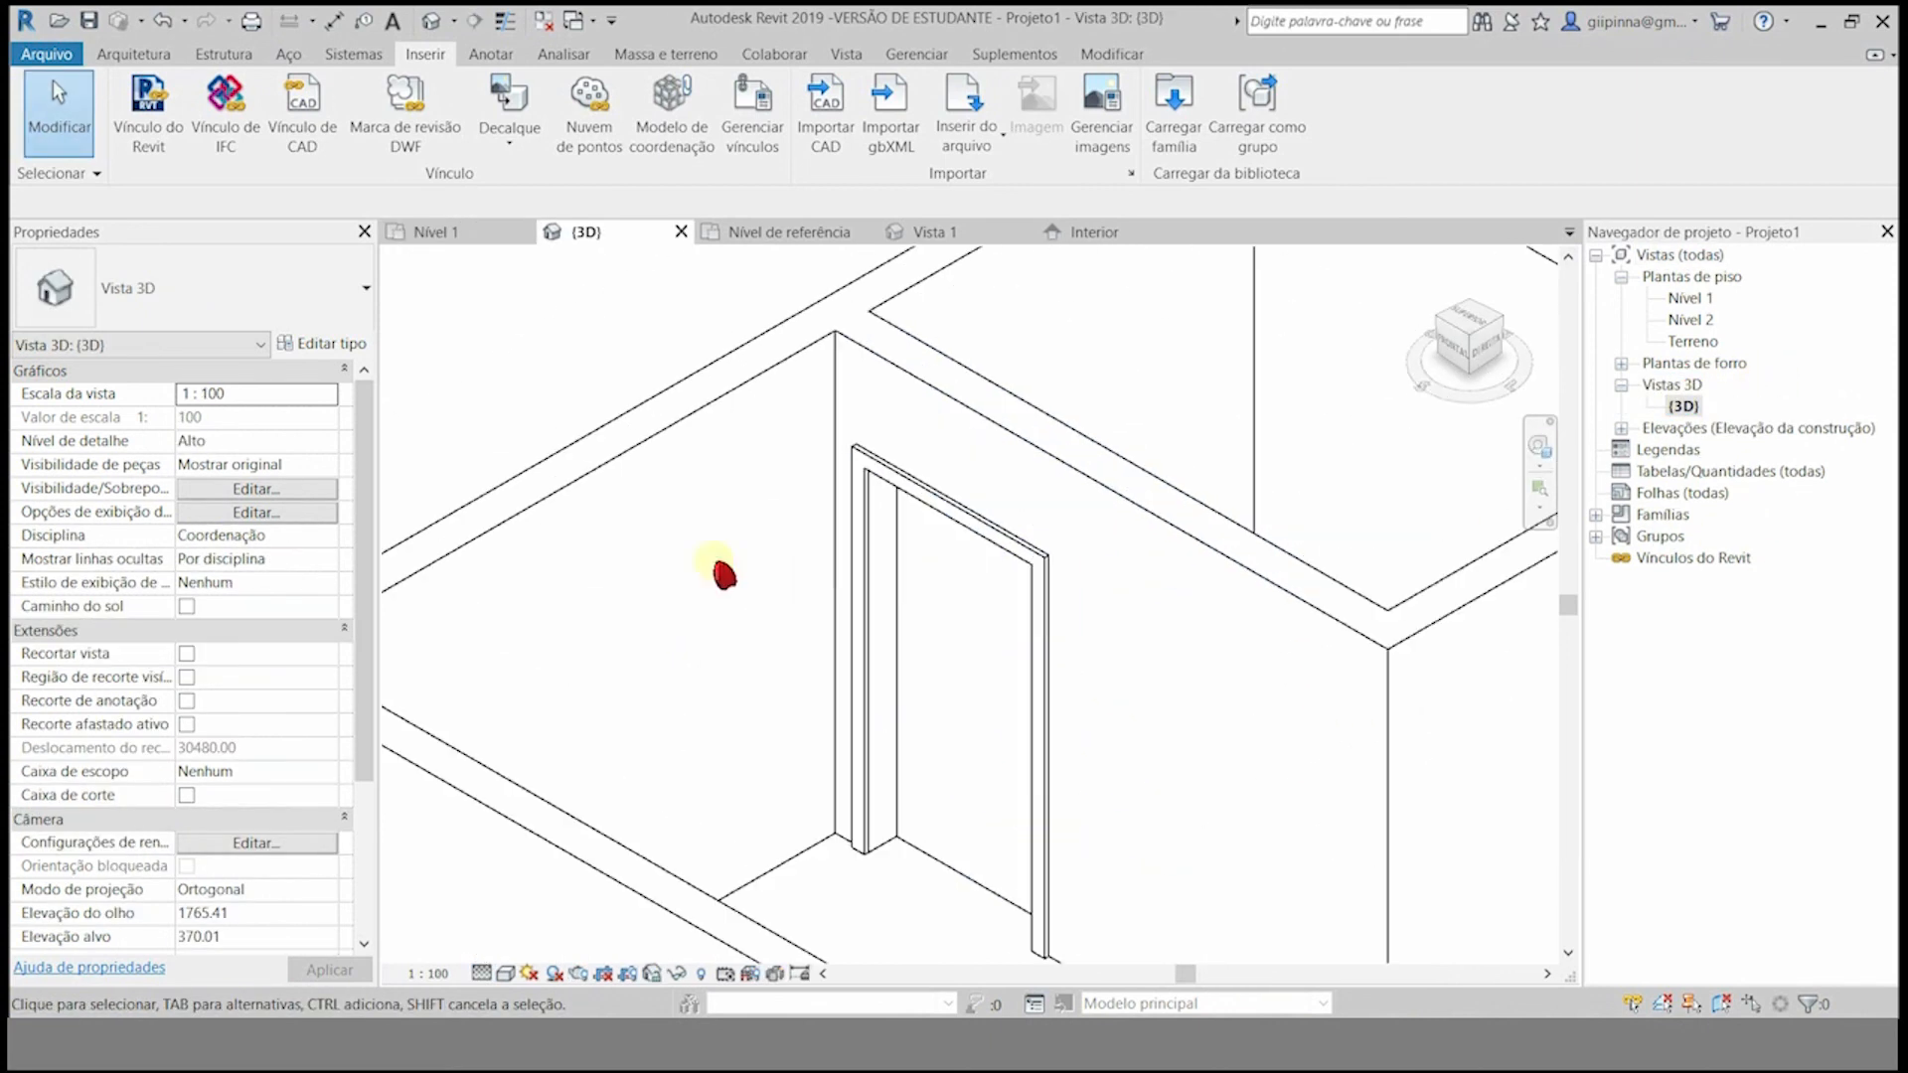
{"action": "left_click", "coordinate": [482, 974]}
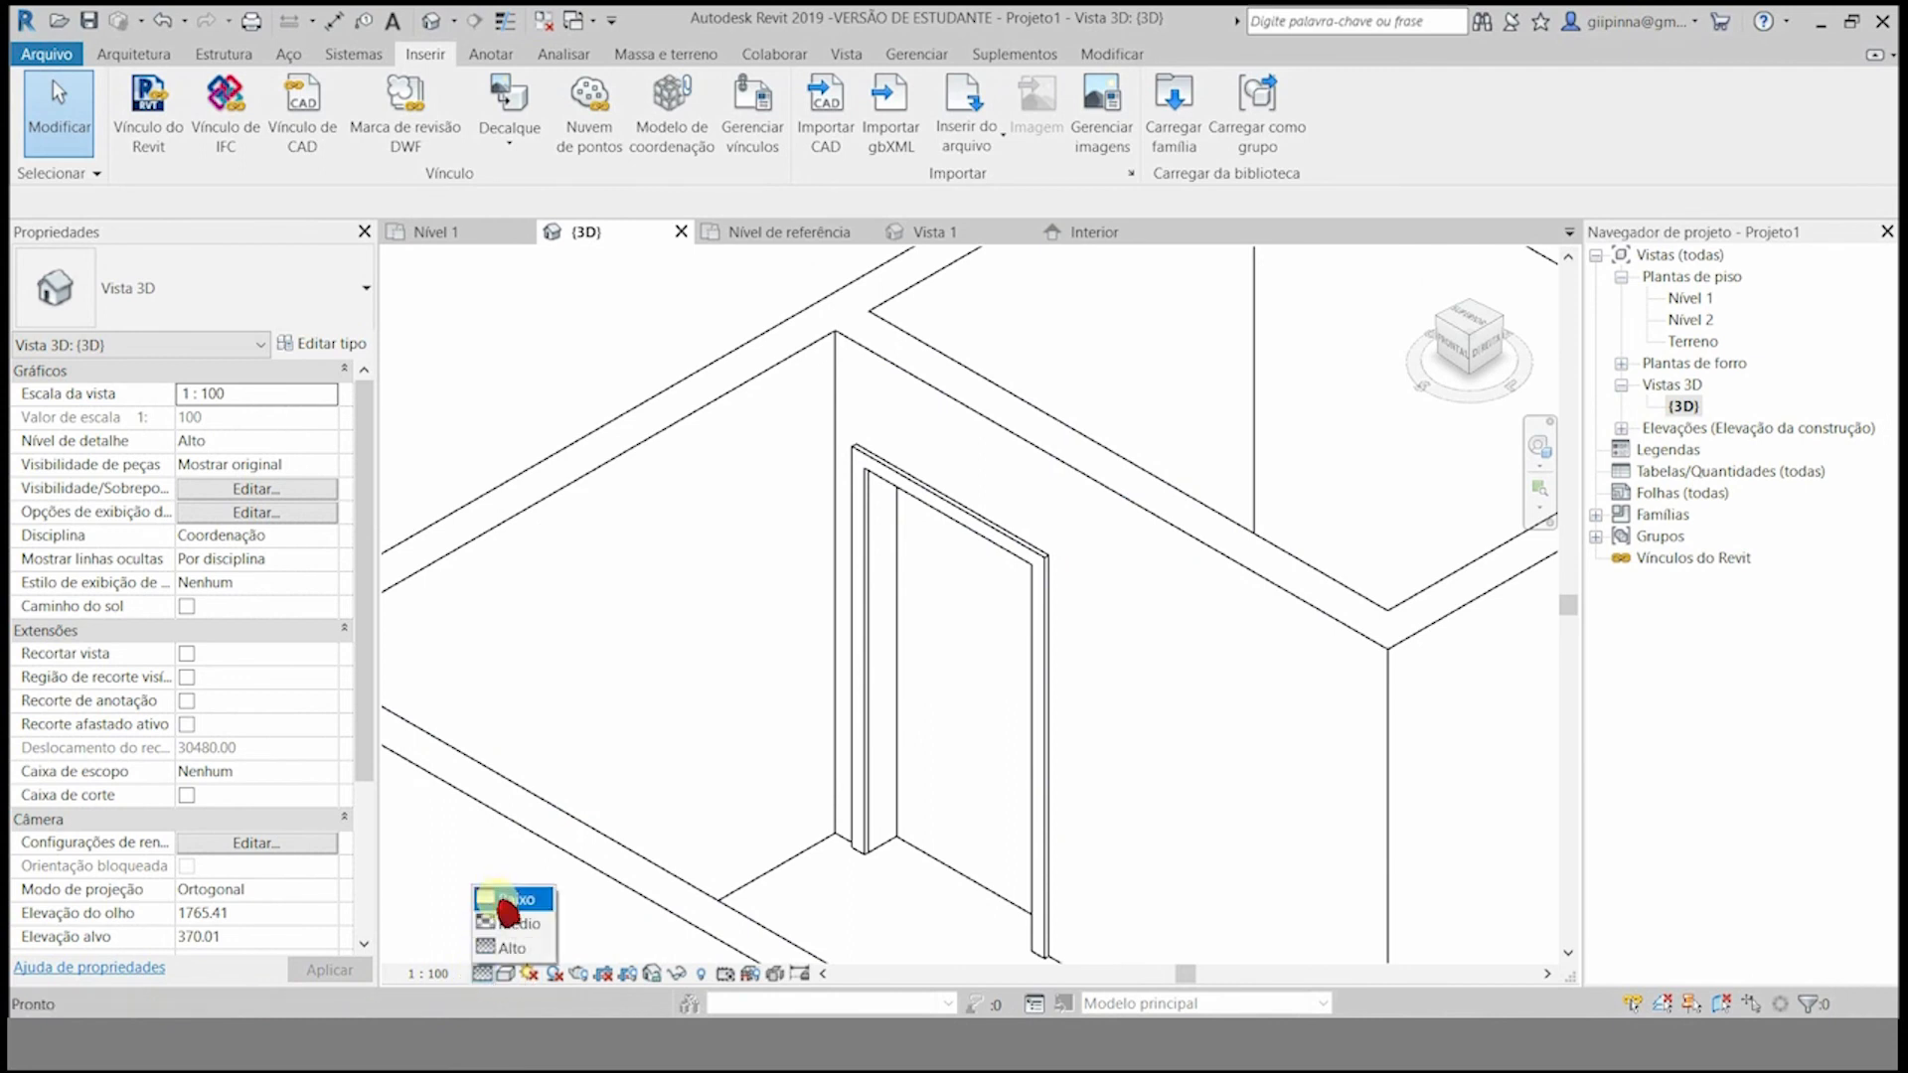
{"action": "left_click", "coordinate": [509, 901]}
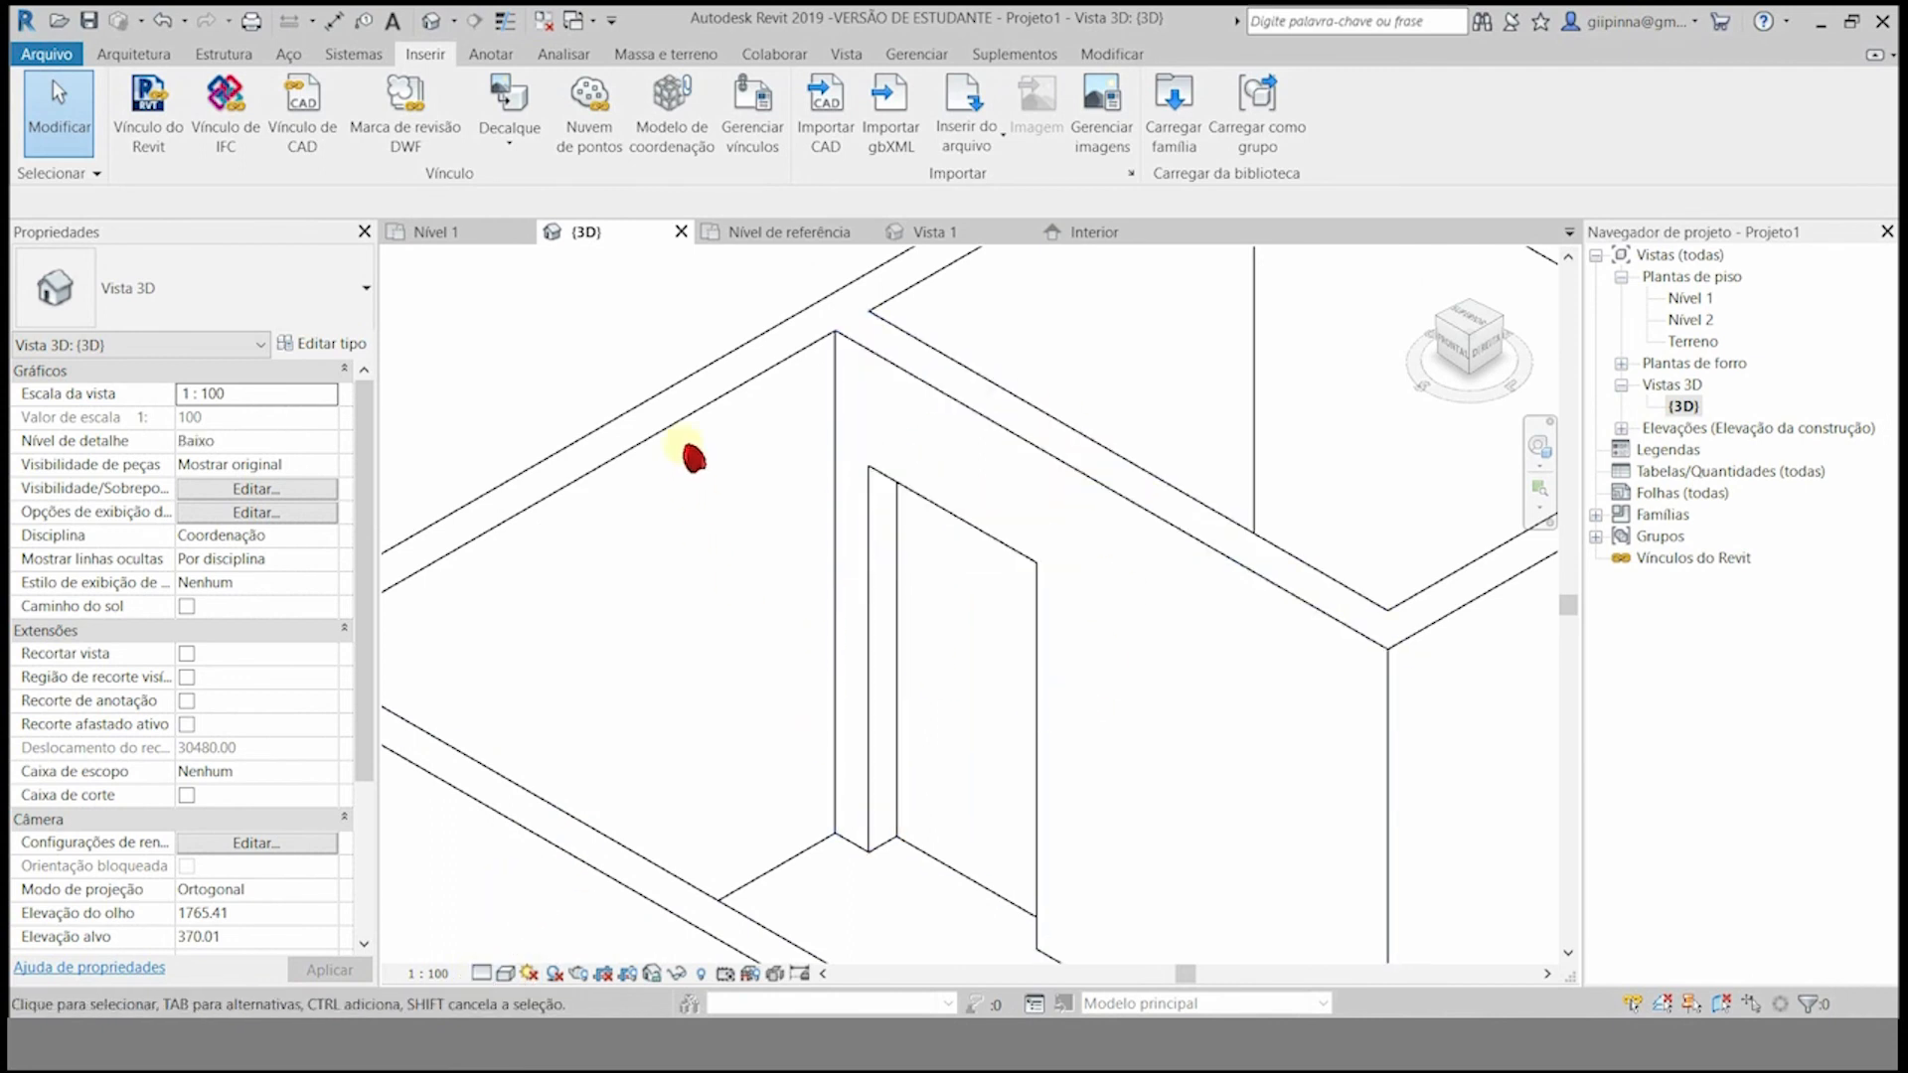
{"action": "scroll", "coordinate": [647, 263], "scroll_direction": "down", "scroll_amount": 2}
{"action": "left_click", "coordinate": [482, 974]}
{"action": "left_click", "coordinate": [503, 936]}
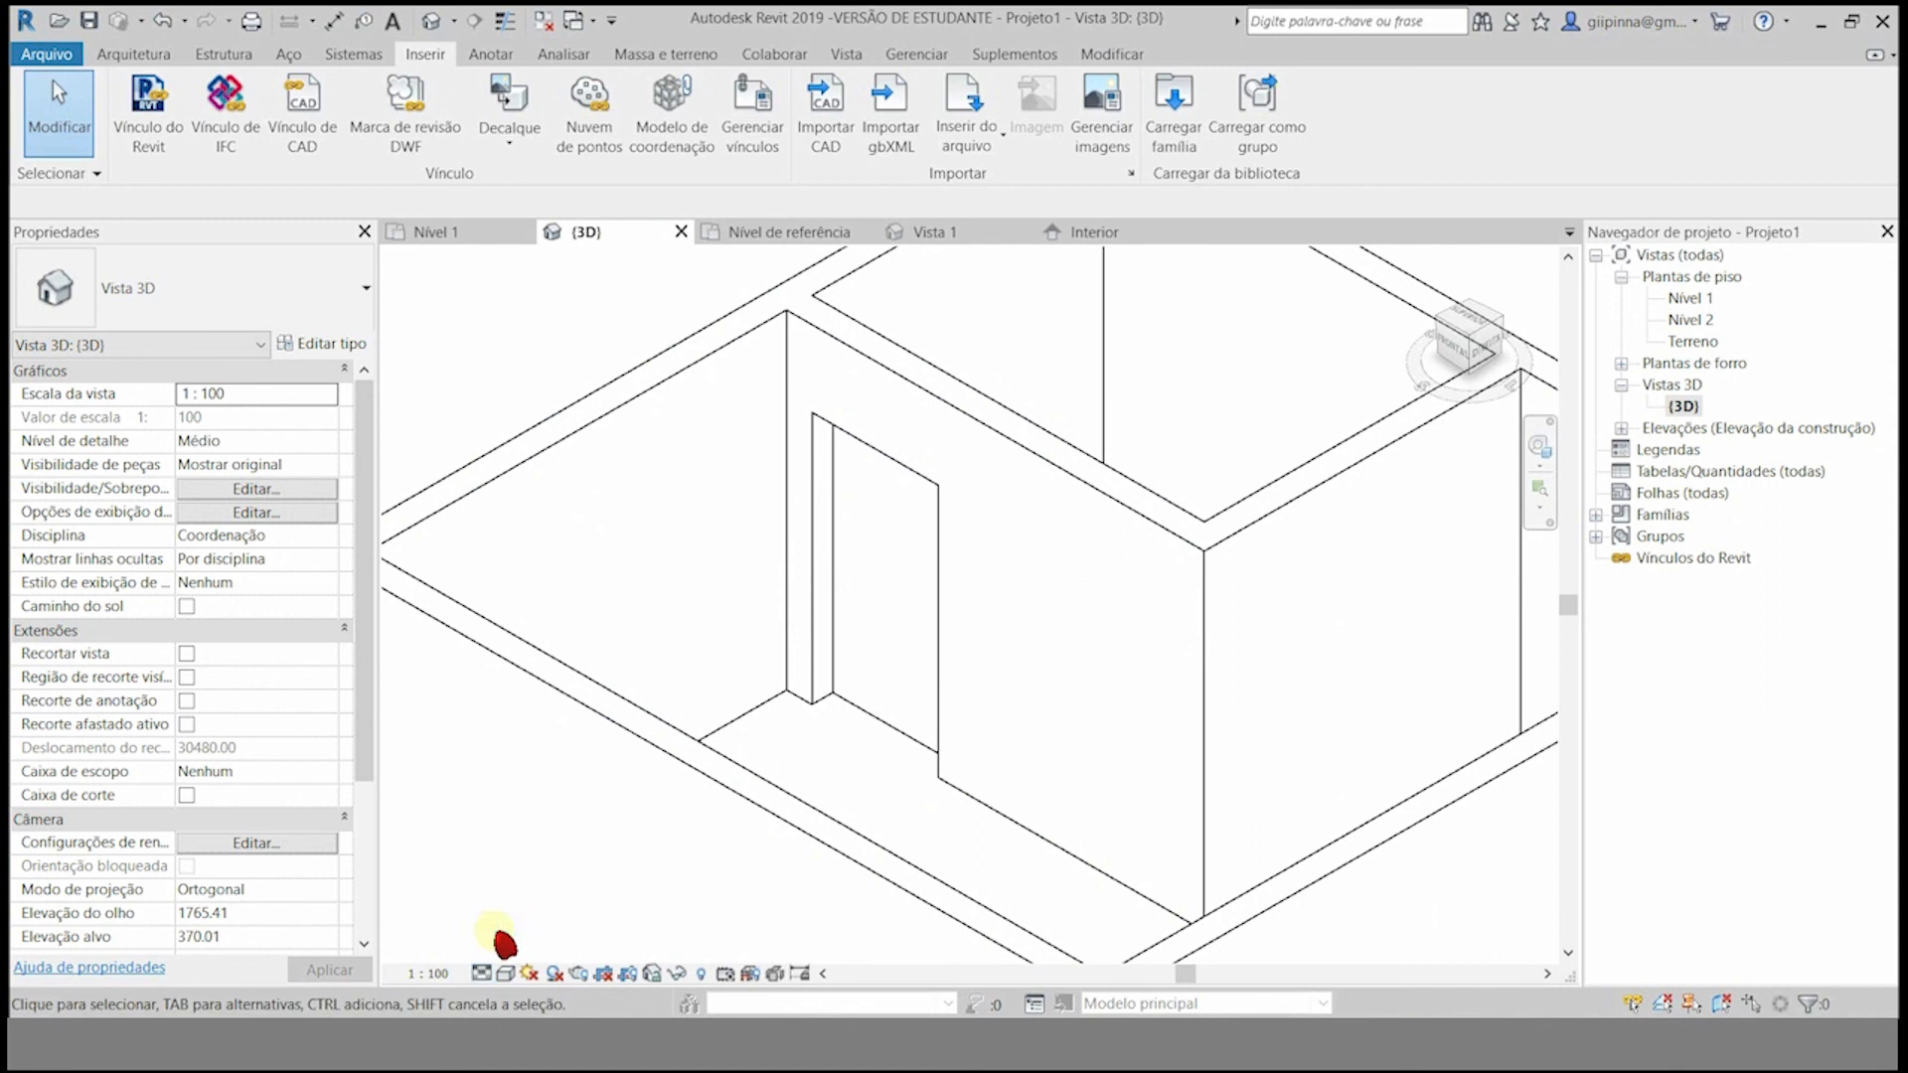
{"action": "left_click", "coordinate": [482, 974]}
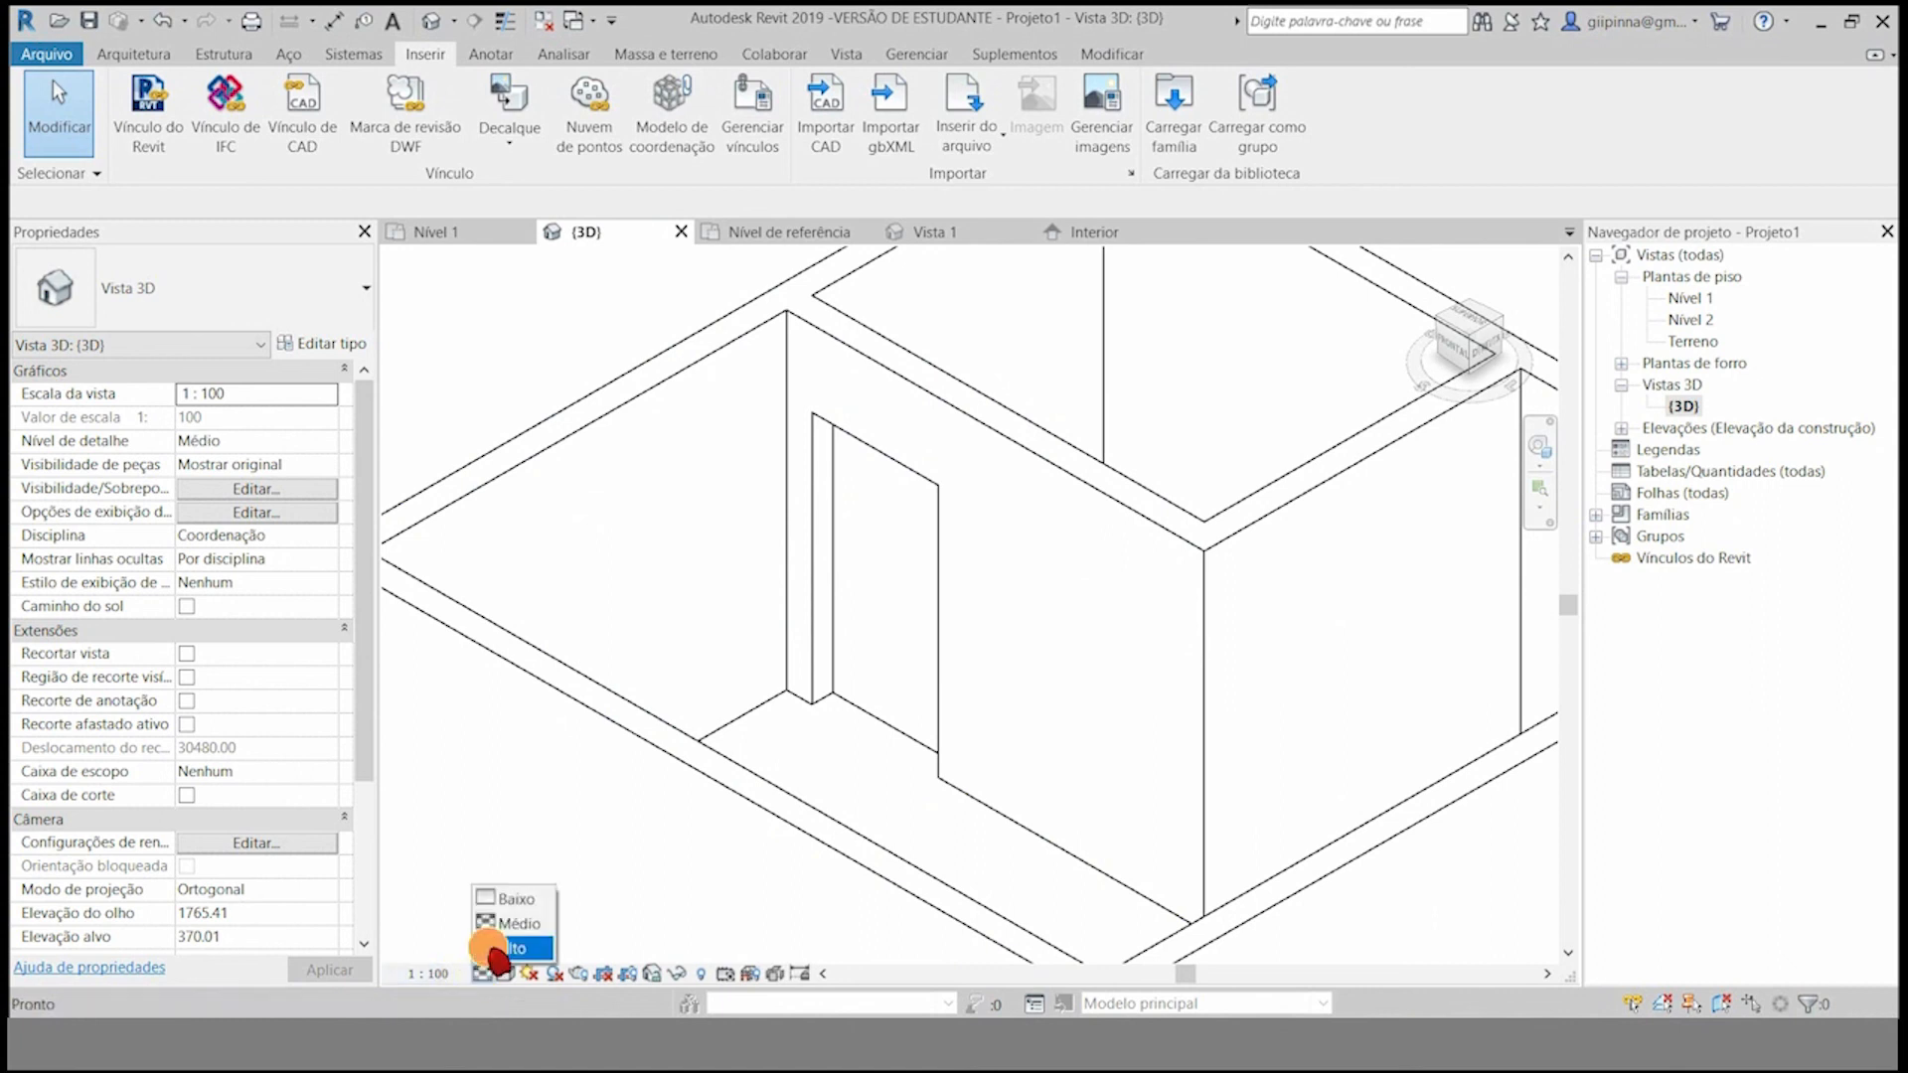
{"action": "left_click", "coordinate": [503, 949]}
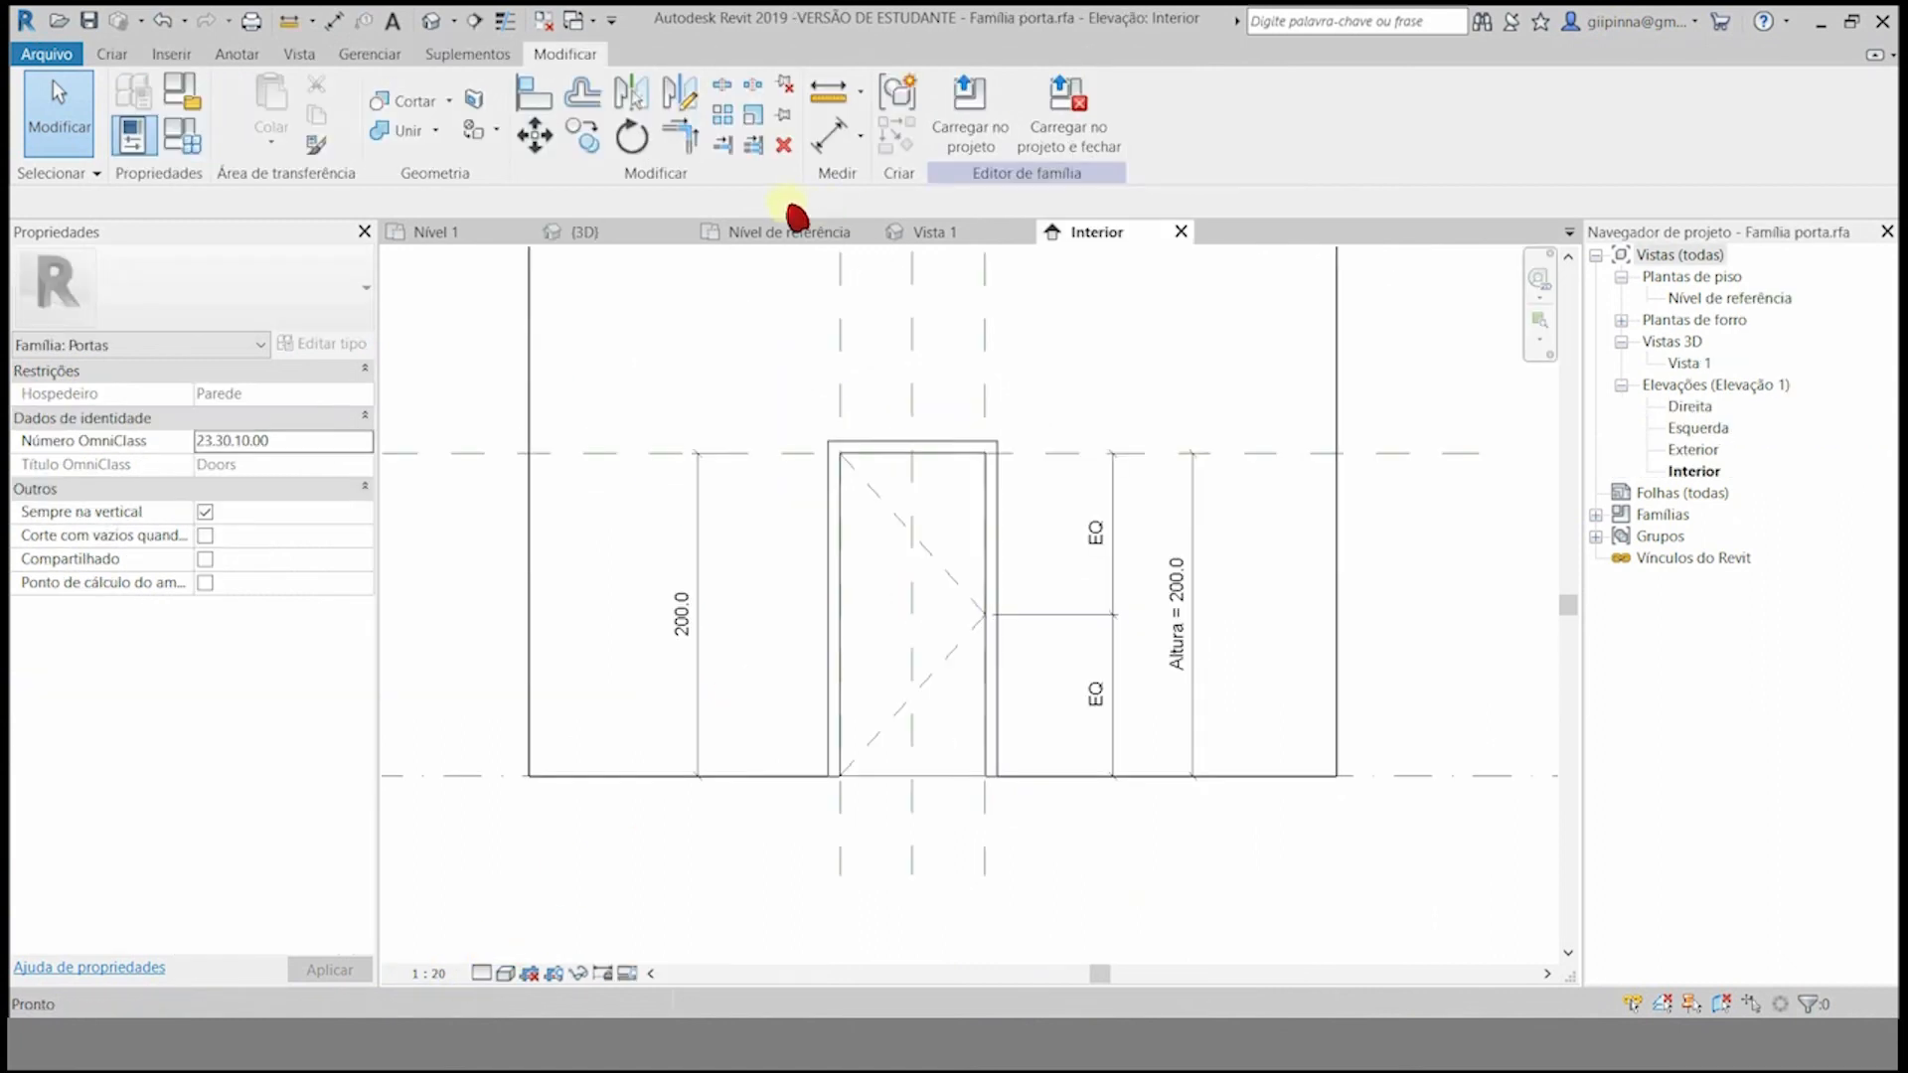
- Select the closed door panel in the family's reference level plan and inspect it in the Vista 1 3D view
{"action": "left_click", "coordinate": [782, 234]}
{"action": "scroll", "coordinate": [1260, 477], "scroll_direction": "up", "scroll_amount": 1}
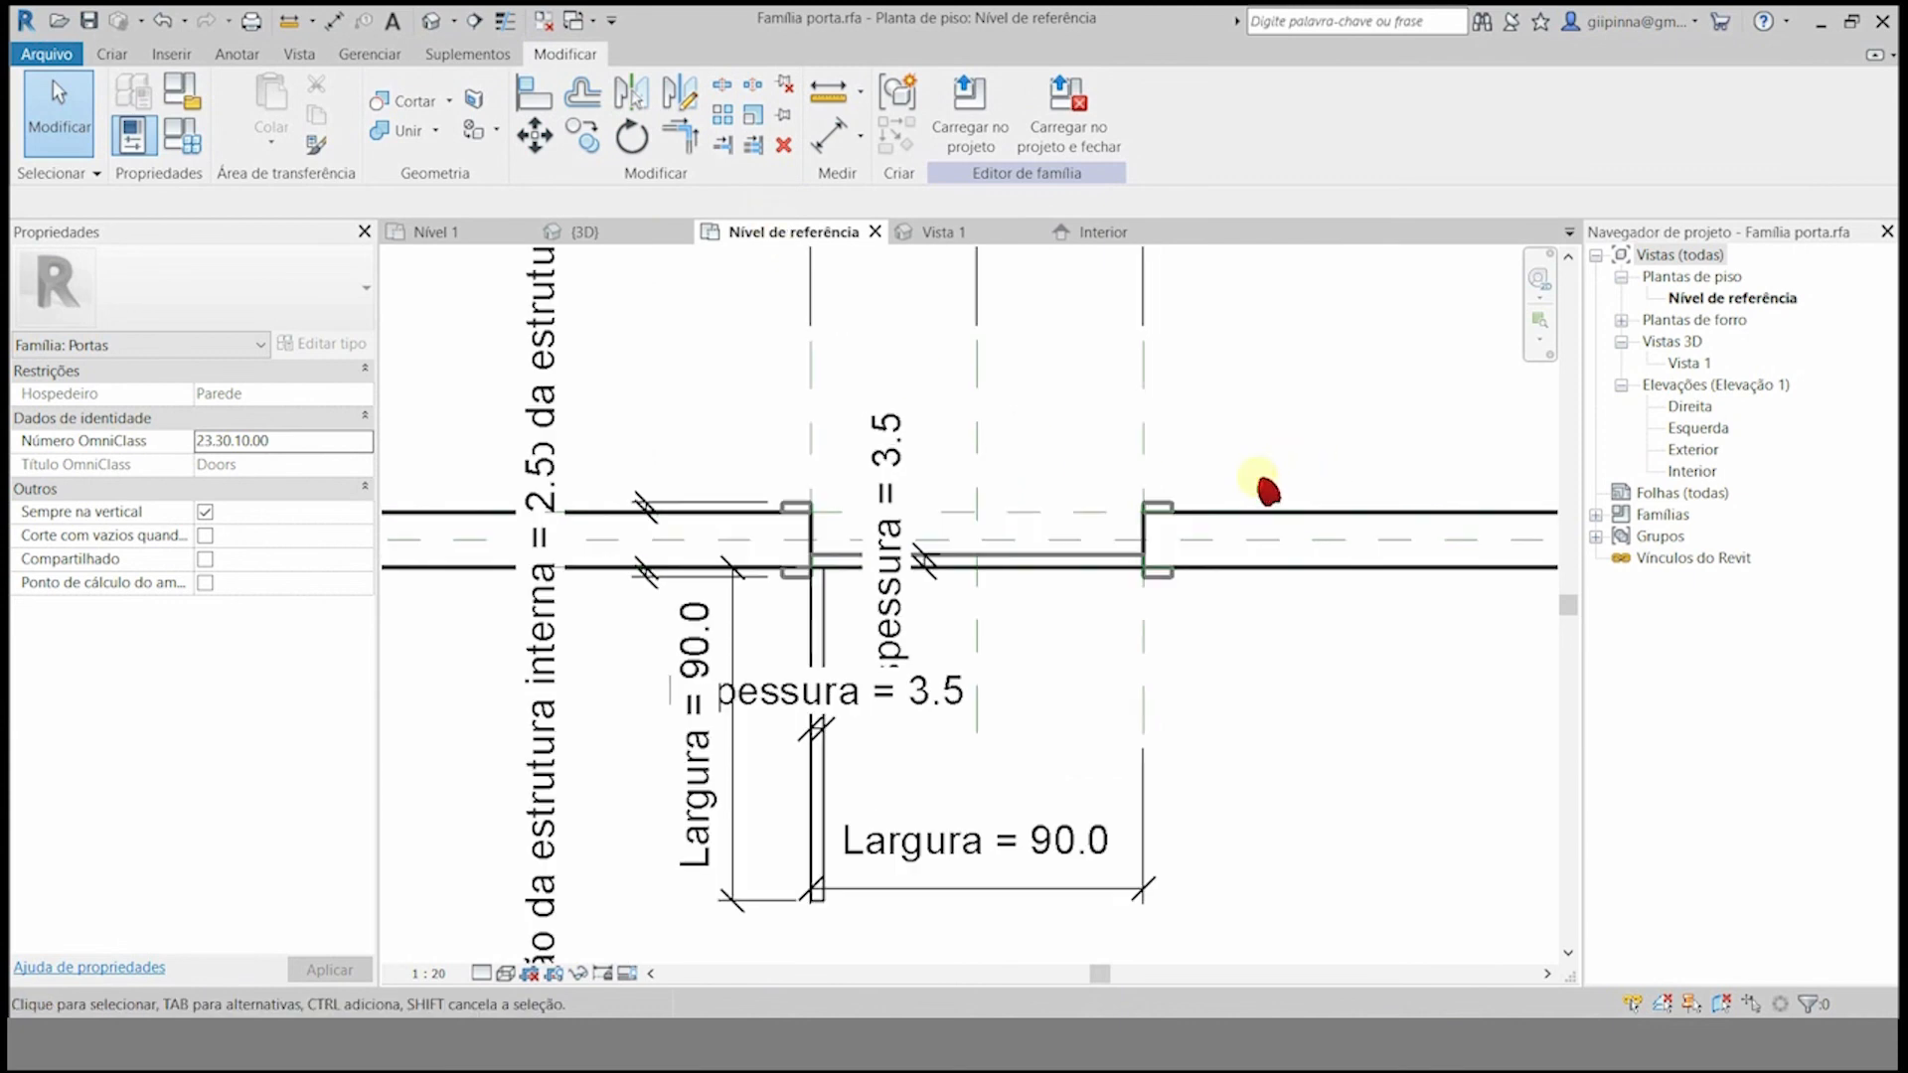
{"action": "left_click", "coordinate": [1040, 566]}
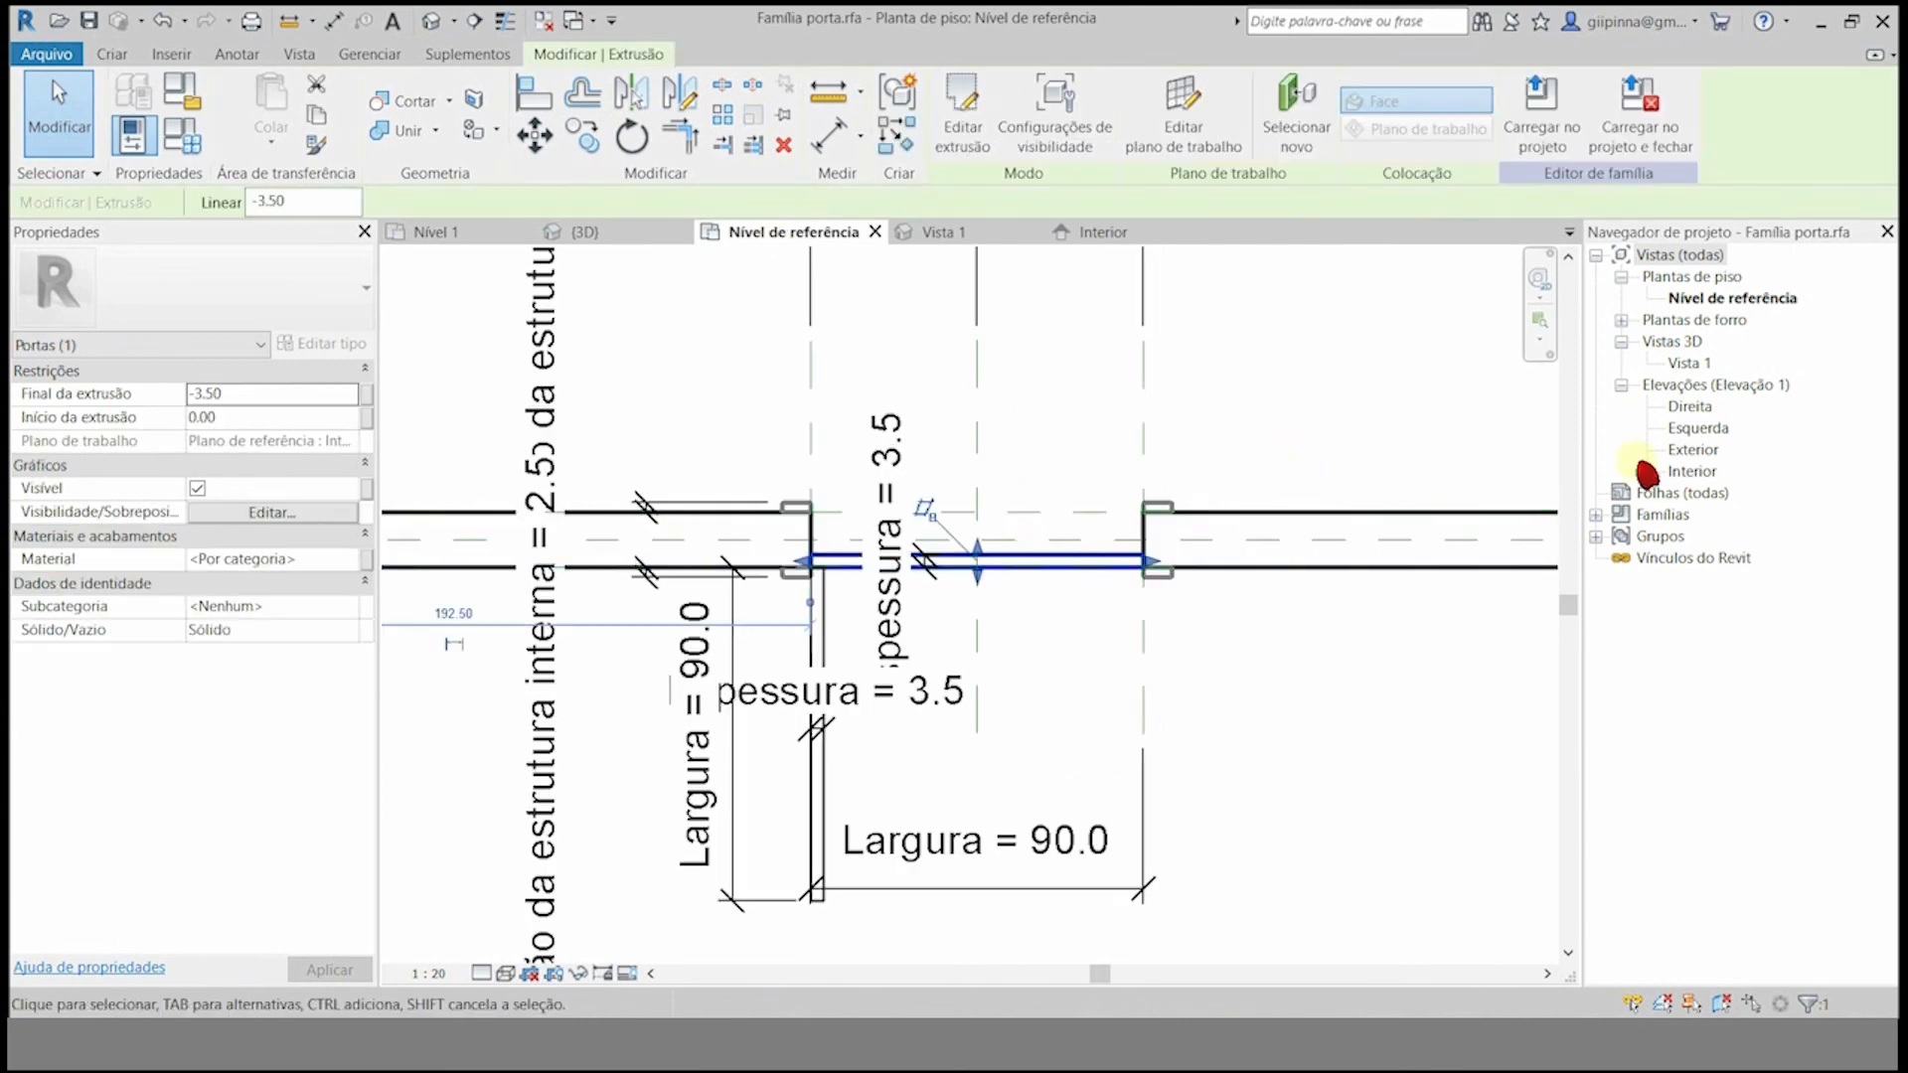
{"action": "double_click", "coordinate": [1688, 364]}
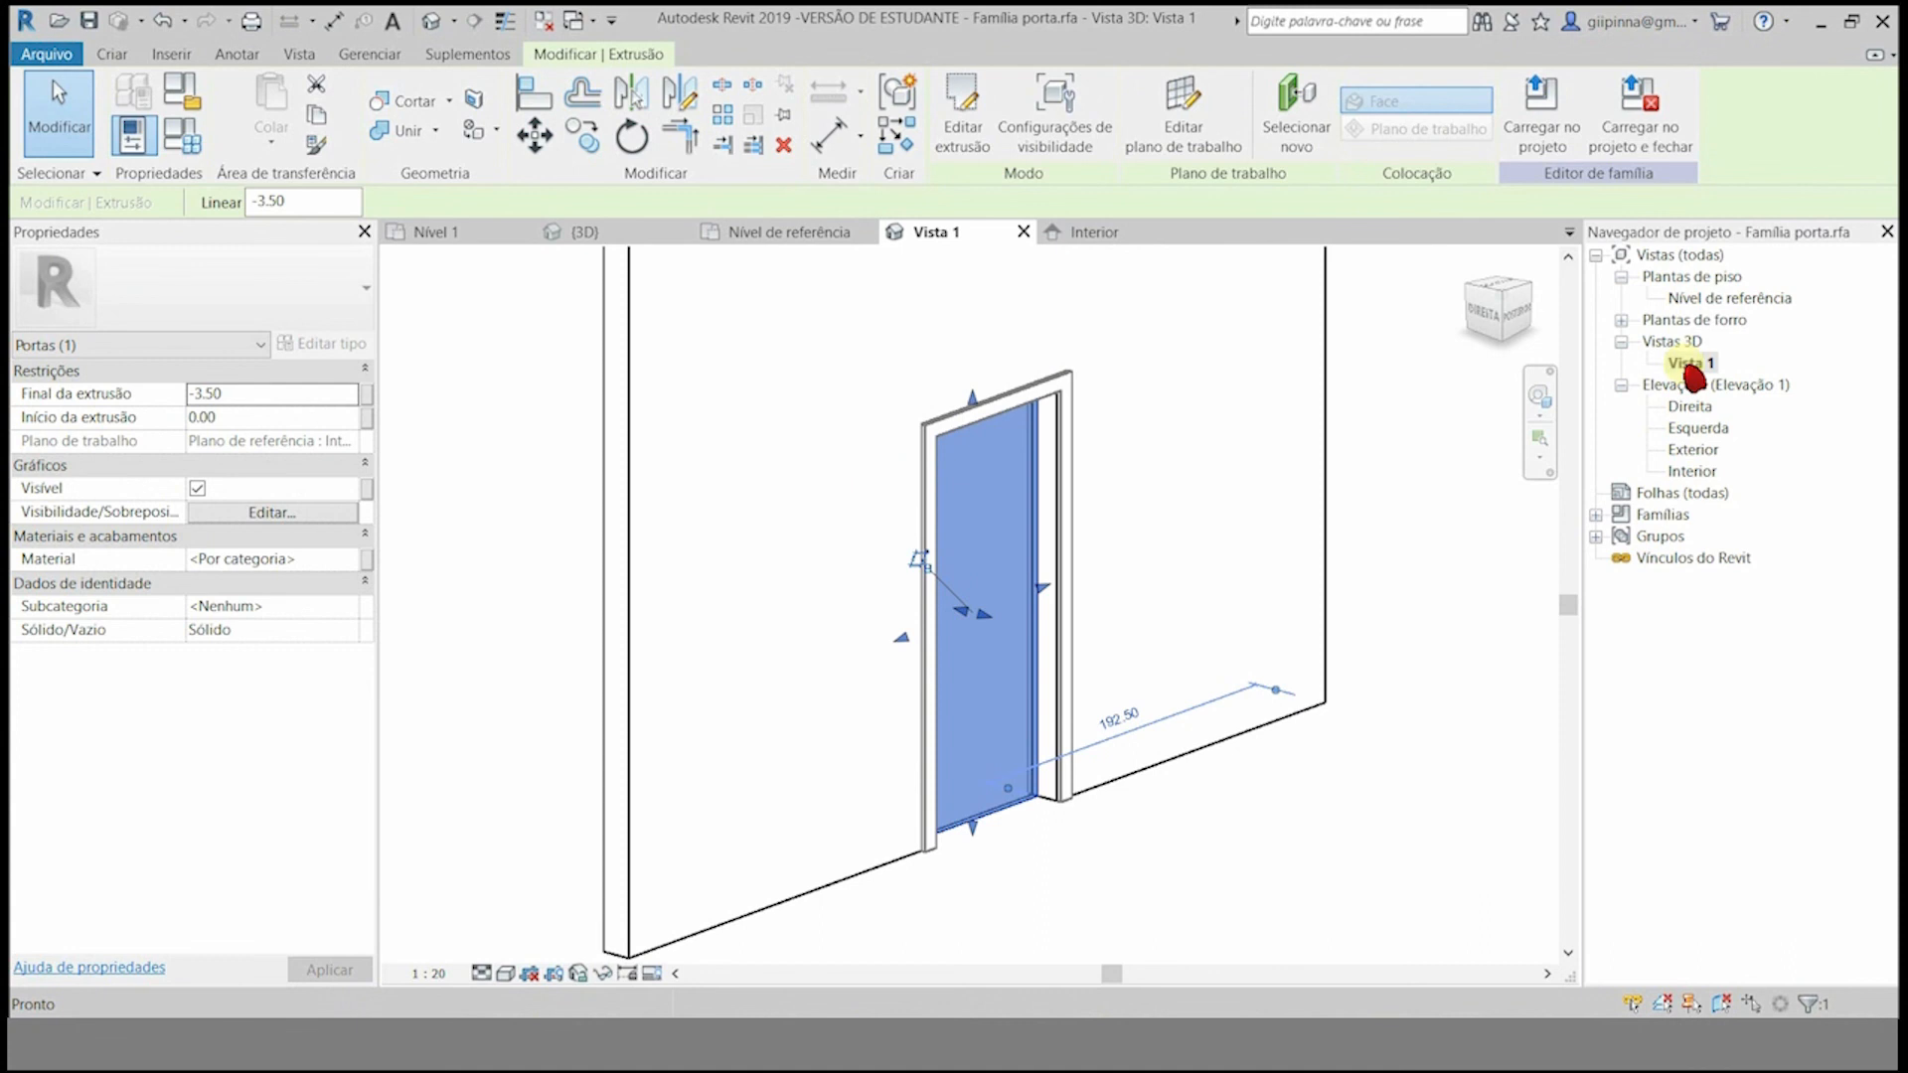
- Return to the family's Nível de referência floor plan with the closed door panel extrusion selected
{"action": "double_click", "coordinate": [1722, 281]}
{"action": "double_click", "coordinate": [1723, 296]}
{"action": "double_click", "coordinate": [1722, 281]}
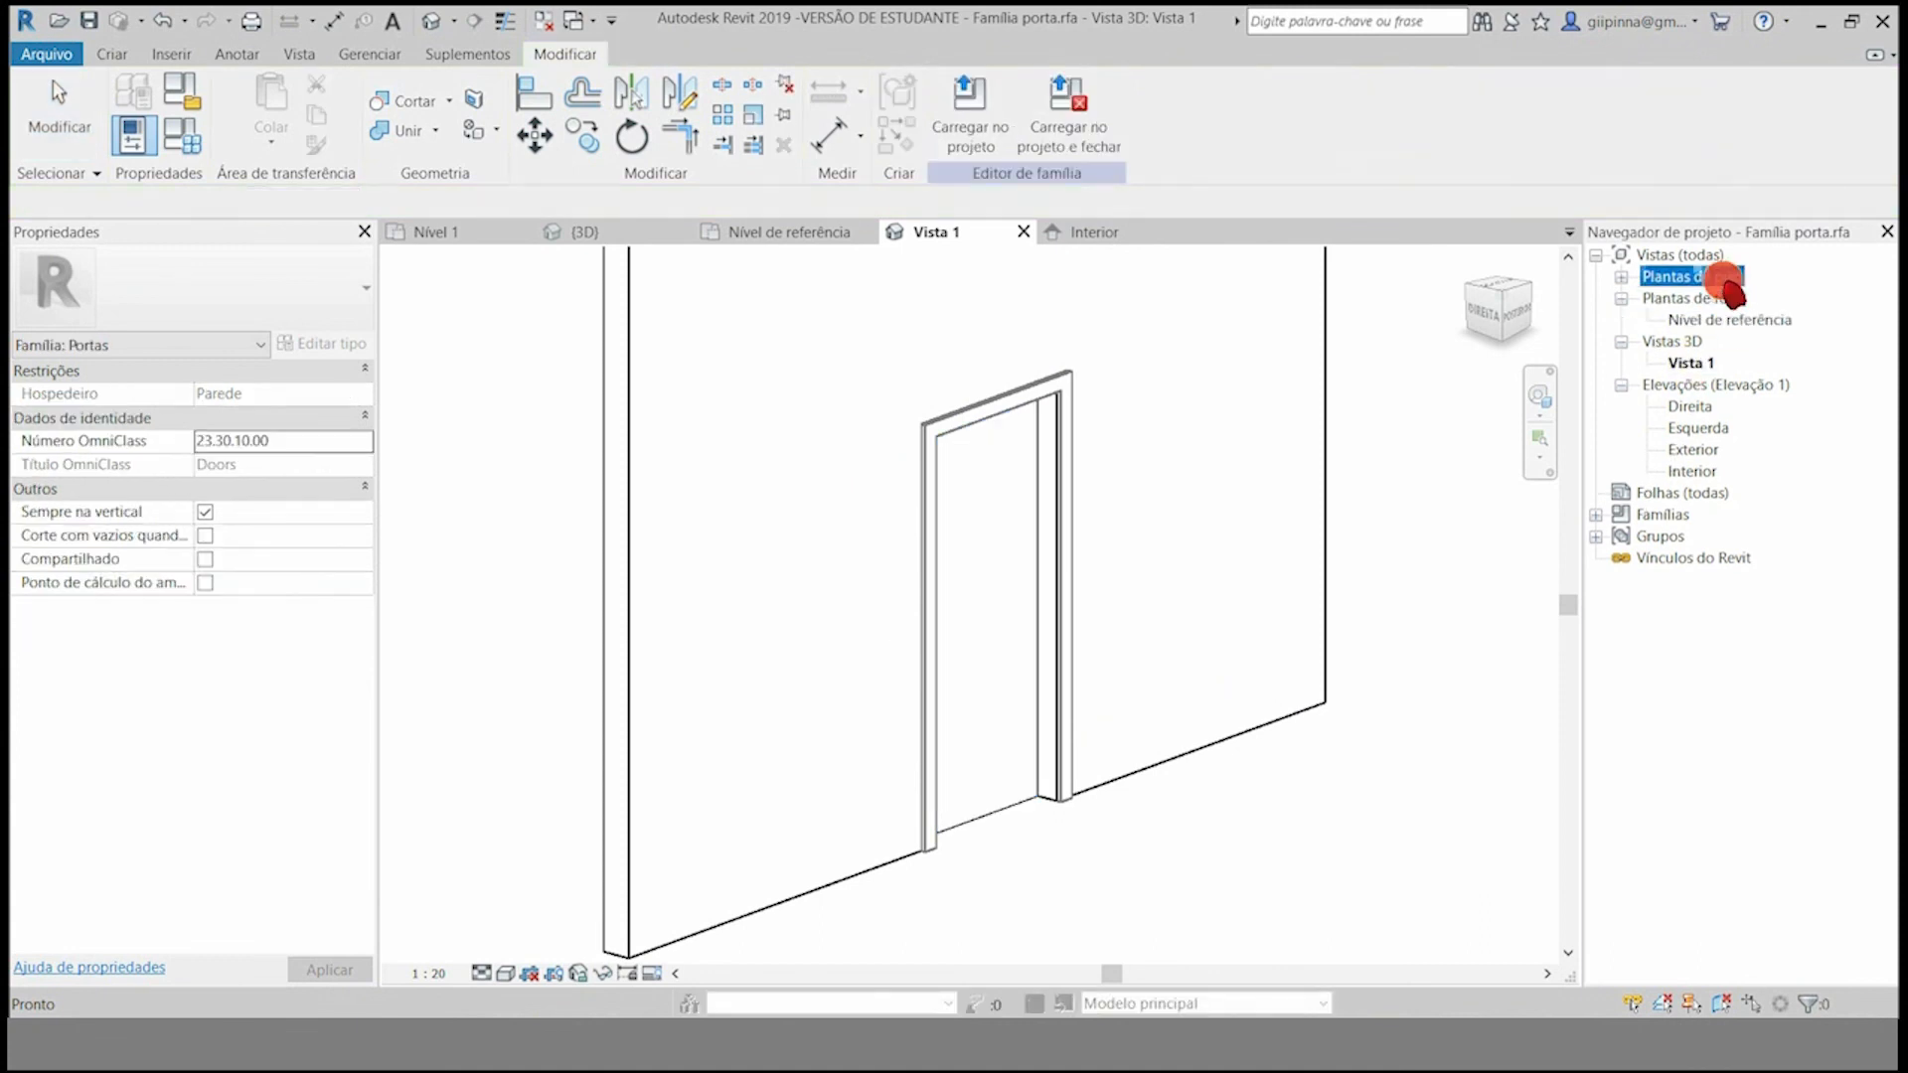
{"action": "double_click", "coordinate": [1731, 299]}
{"action": "left_click", "coordinate": [822, 768]}
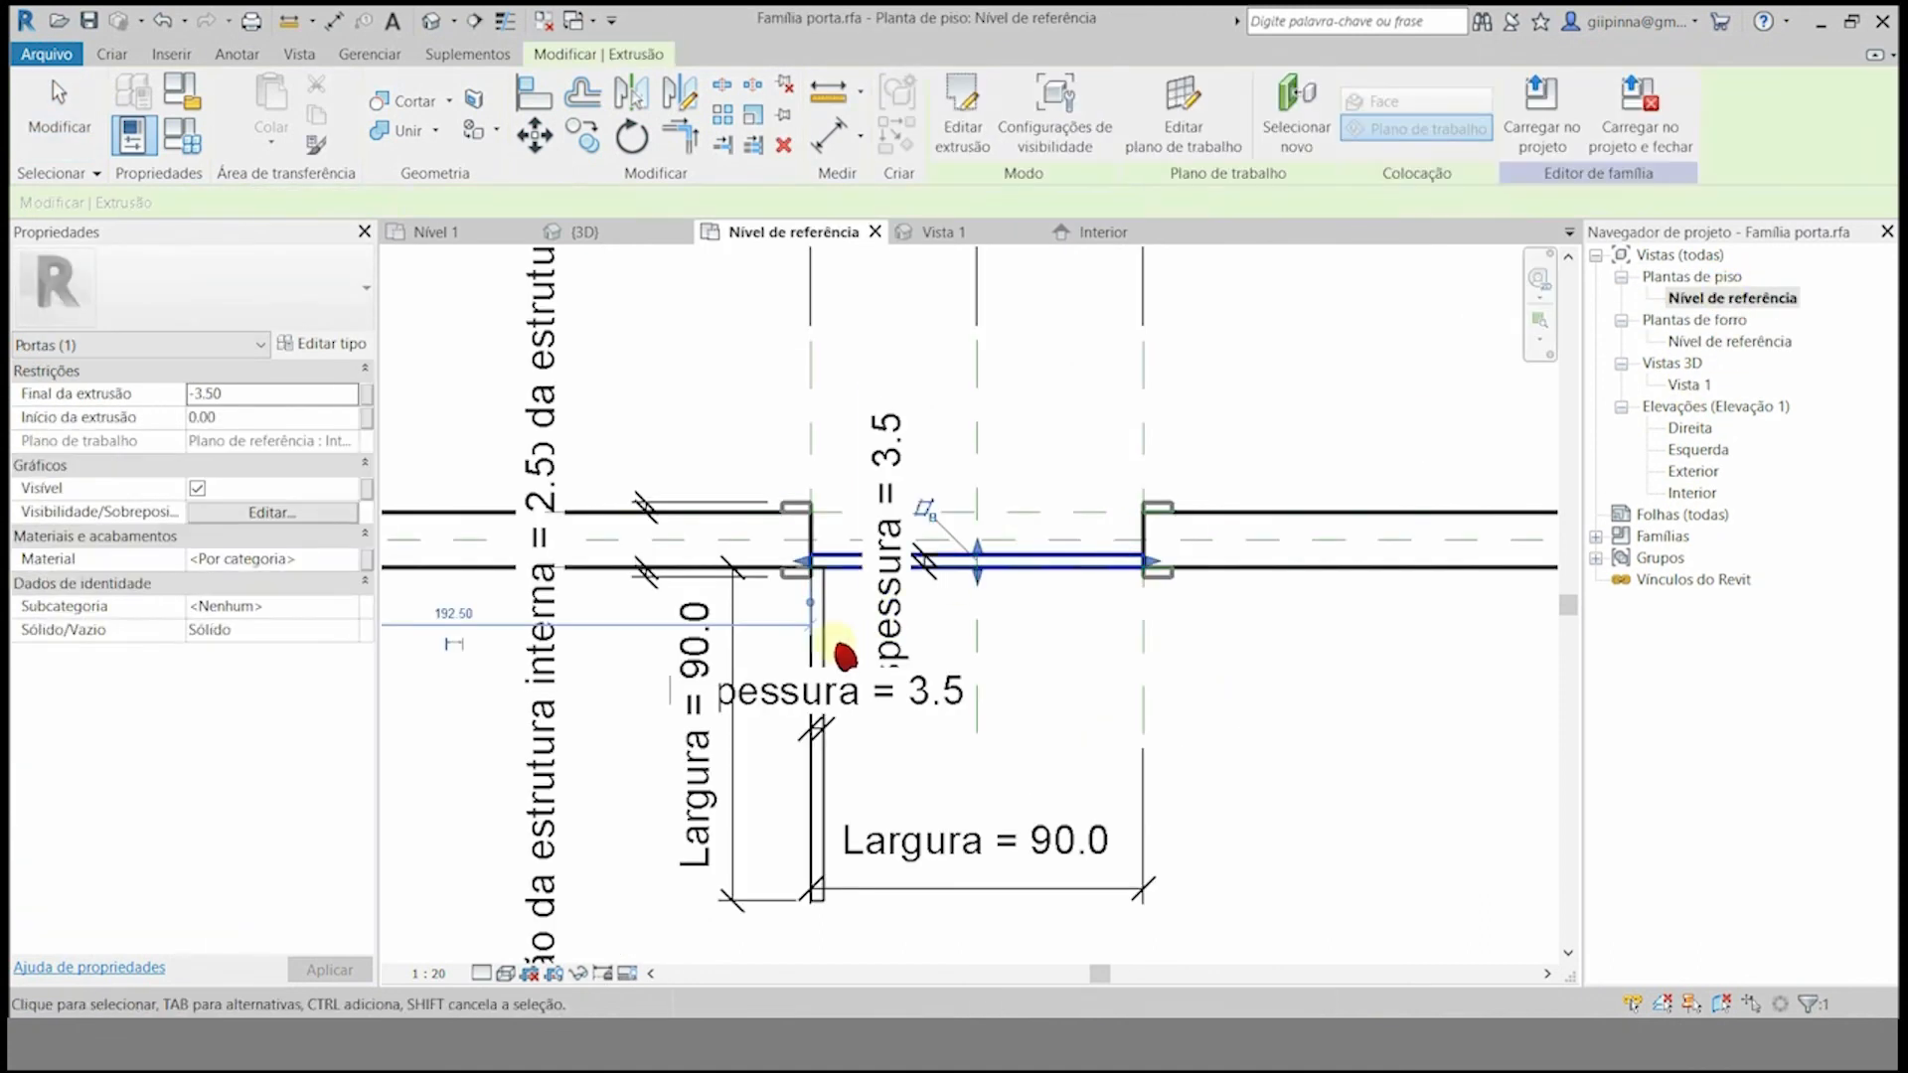
- Examine the visibility settings and detail levels of the open door panel's symbolic line in the reference level plan
{"action": "left_click", "coordinate": [823, 767]}
{"action": "left_click", "coordinate": [1238, 680]}
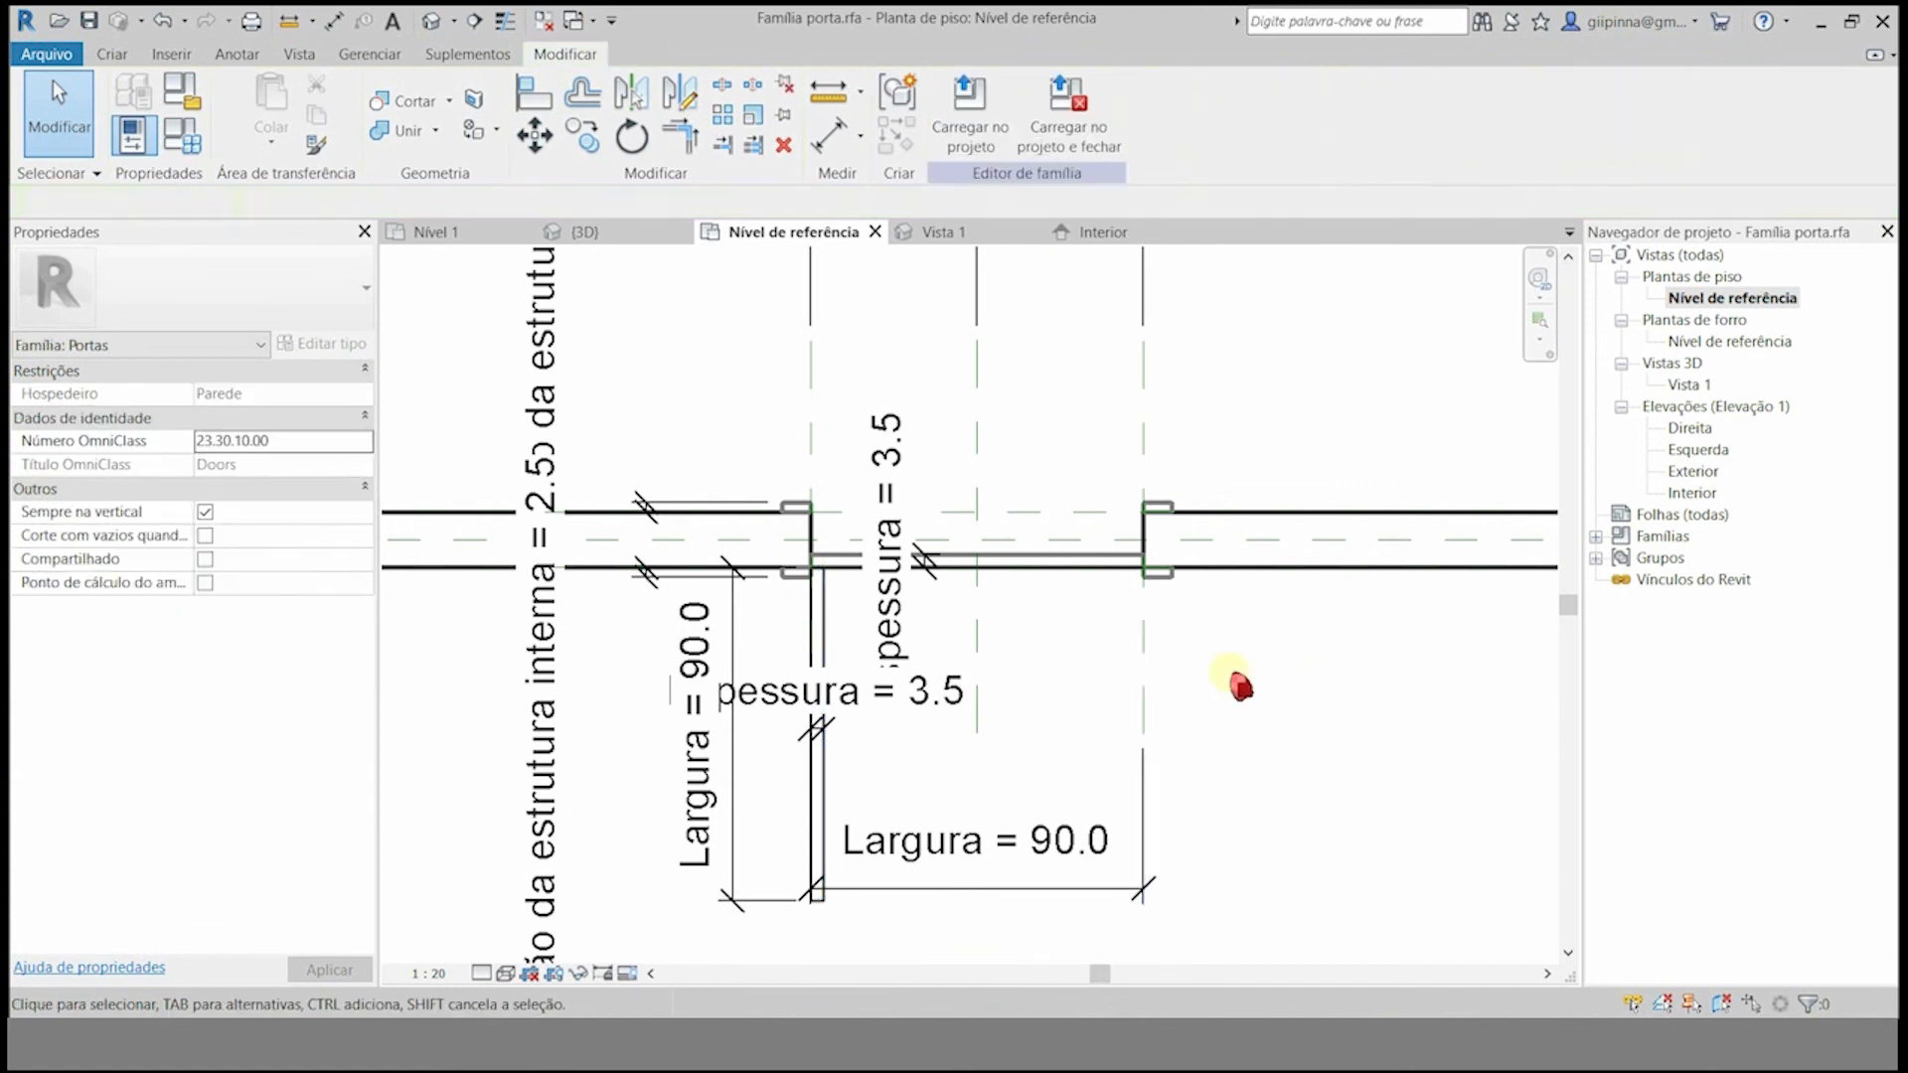
{"action": "left_click", "coordinate": [833, 773]}
{"action": "left_click", "coordinate": [1310, 698]}
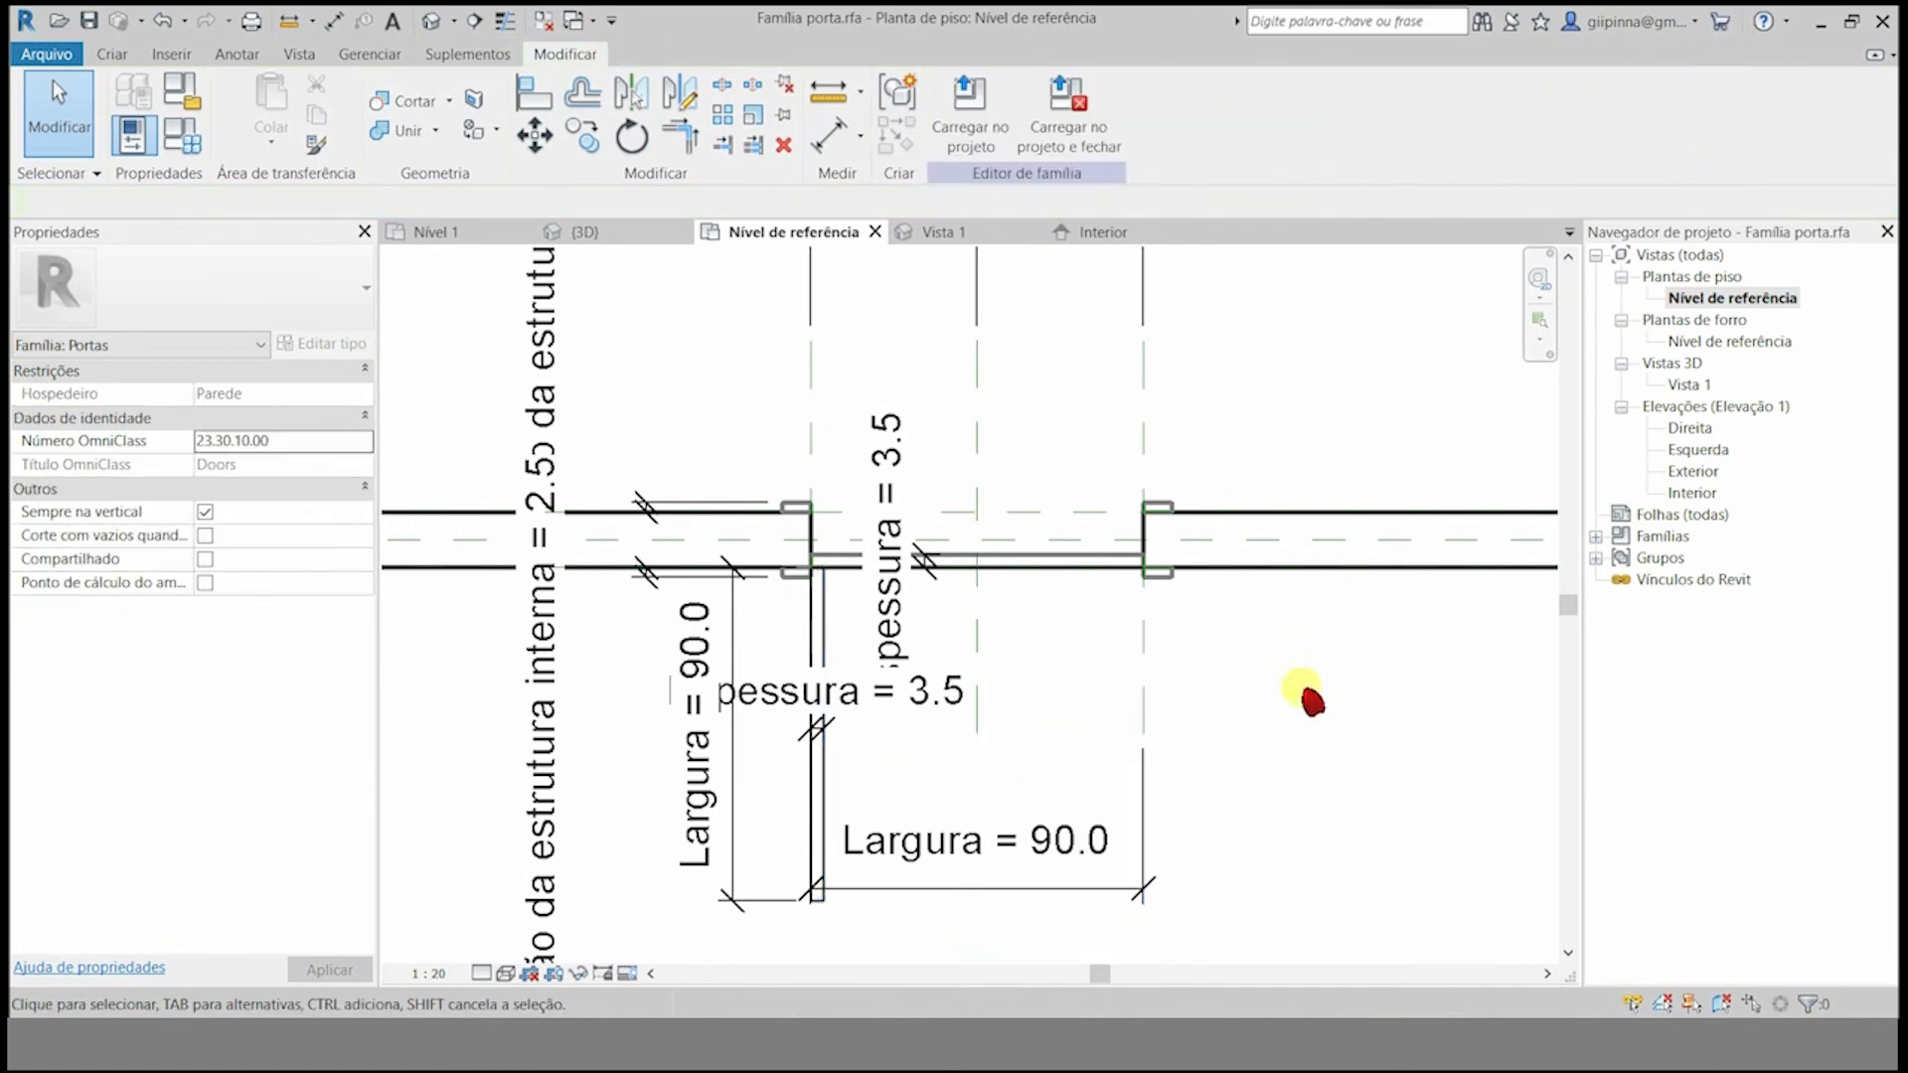
{"action": "left_click", "coordinate": [843, 559]}
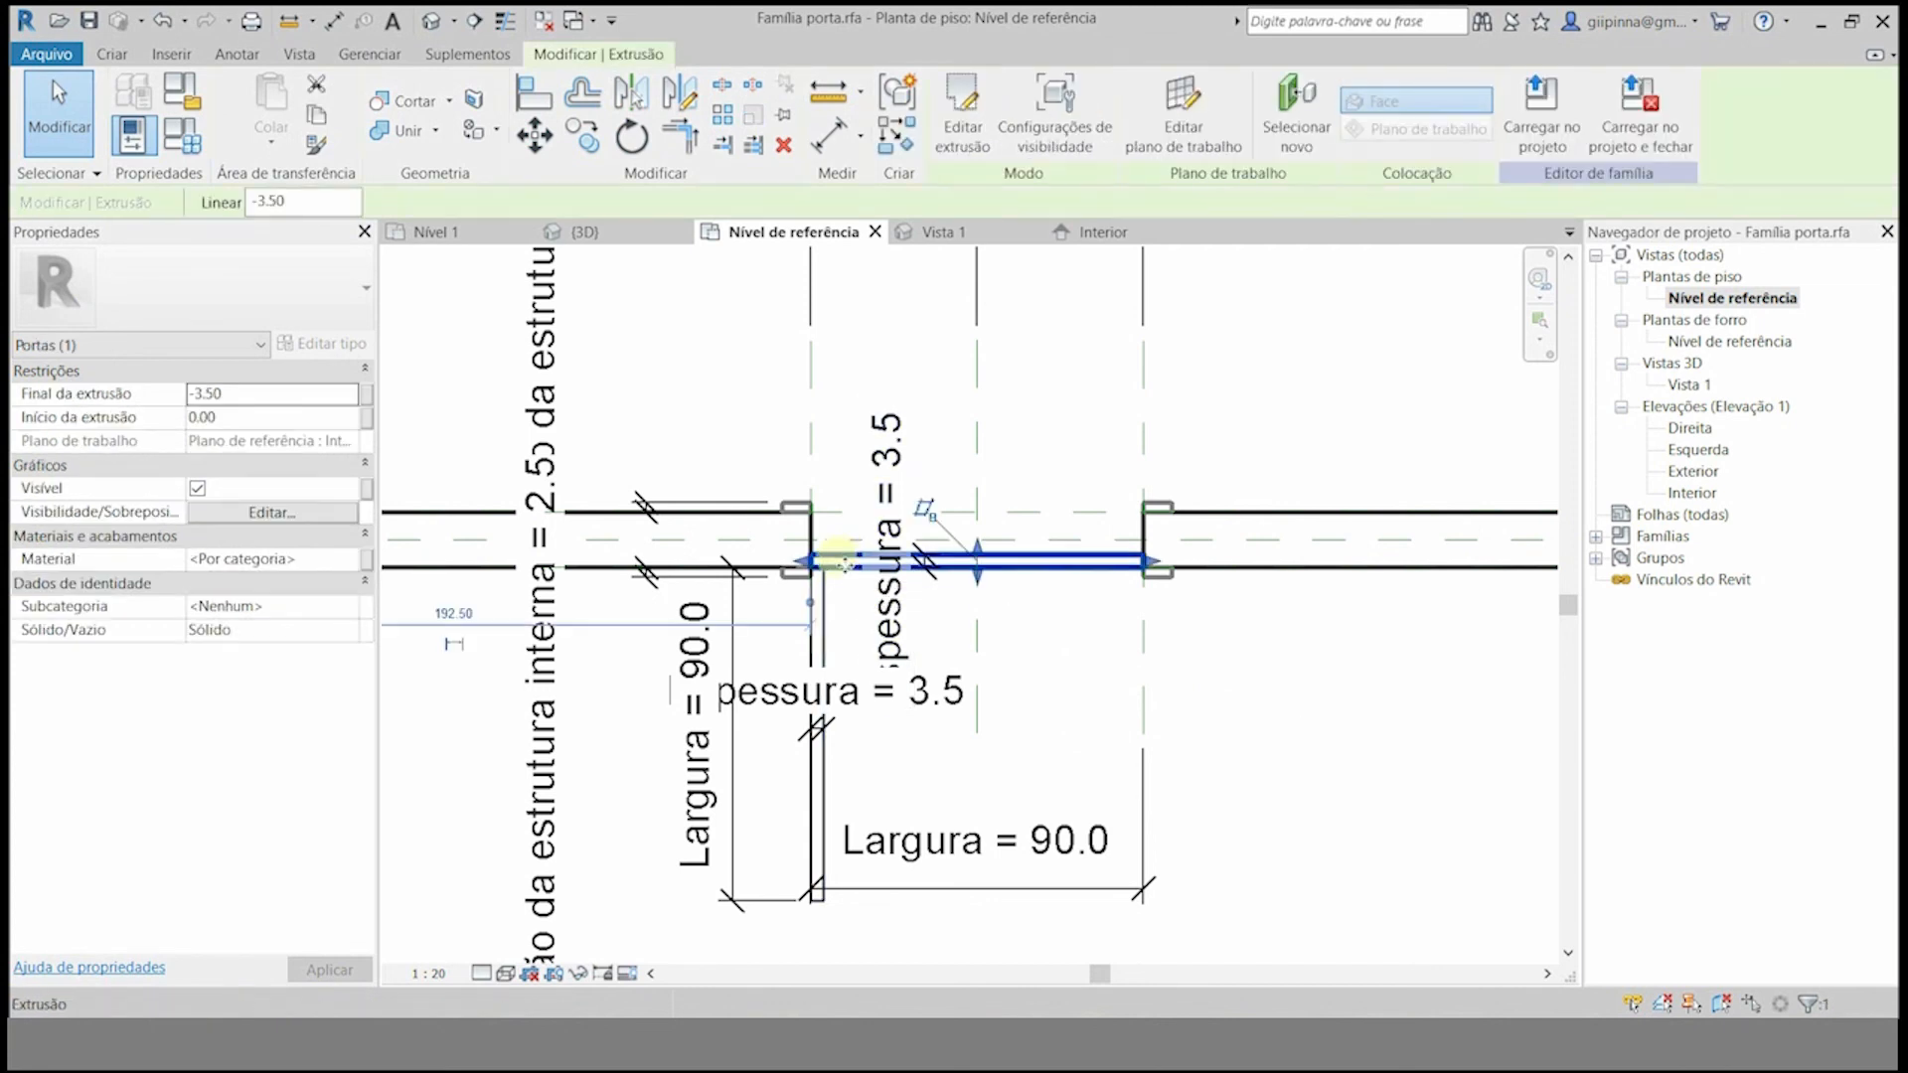
{"action": "left_click", "coordinate": [818, 785]}
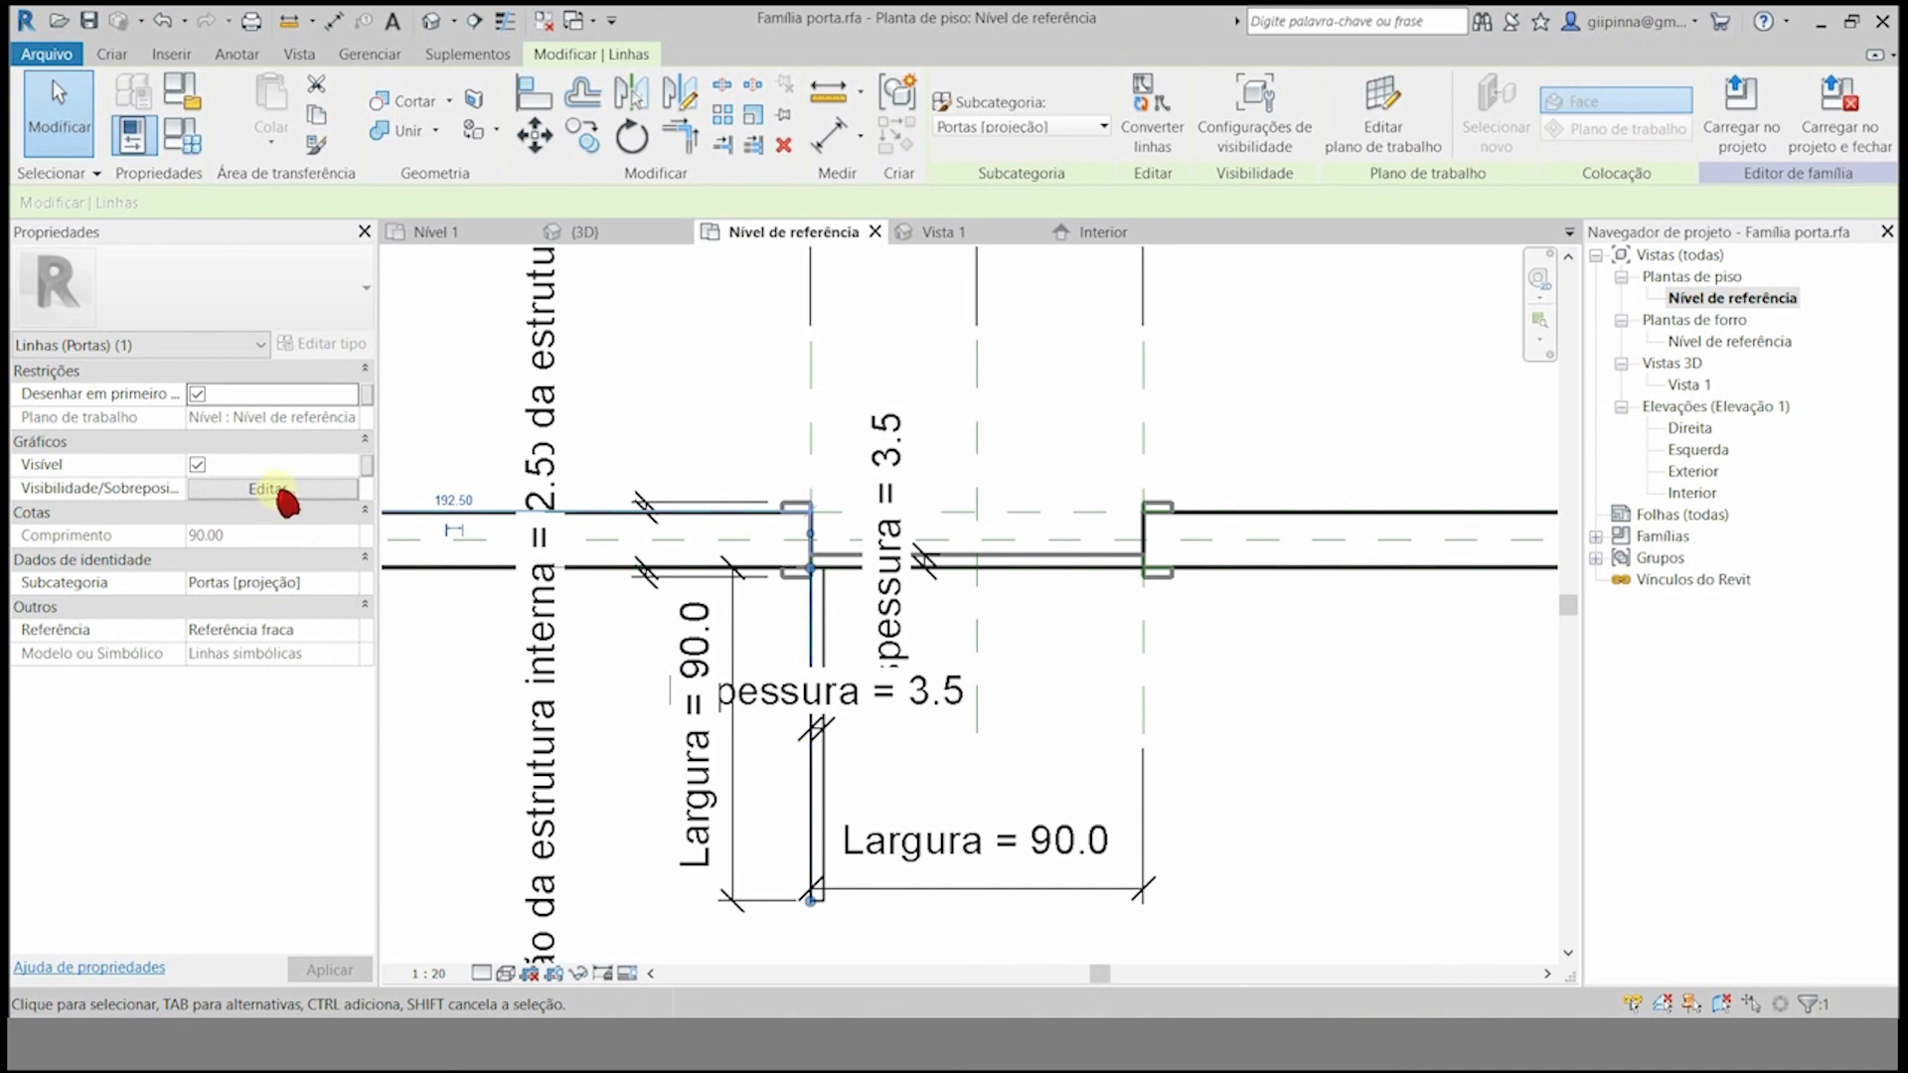
{"action": "left_click", "coordinate": [278, 491]}
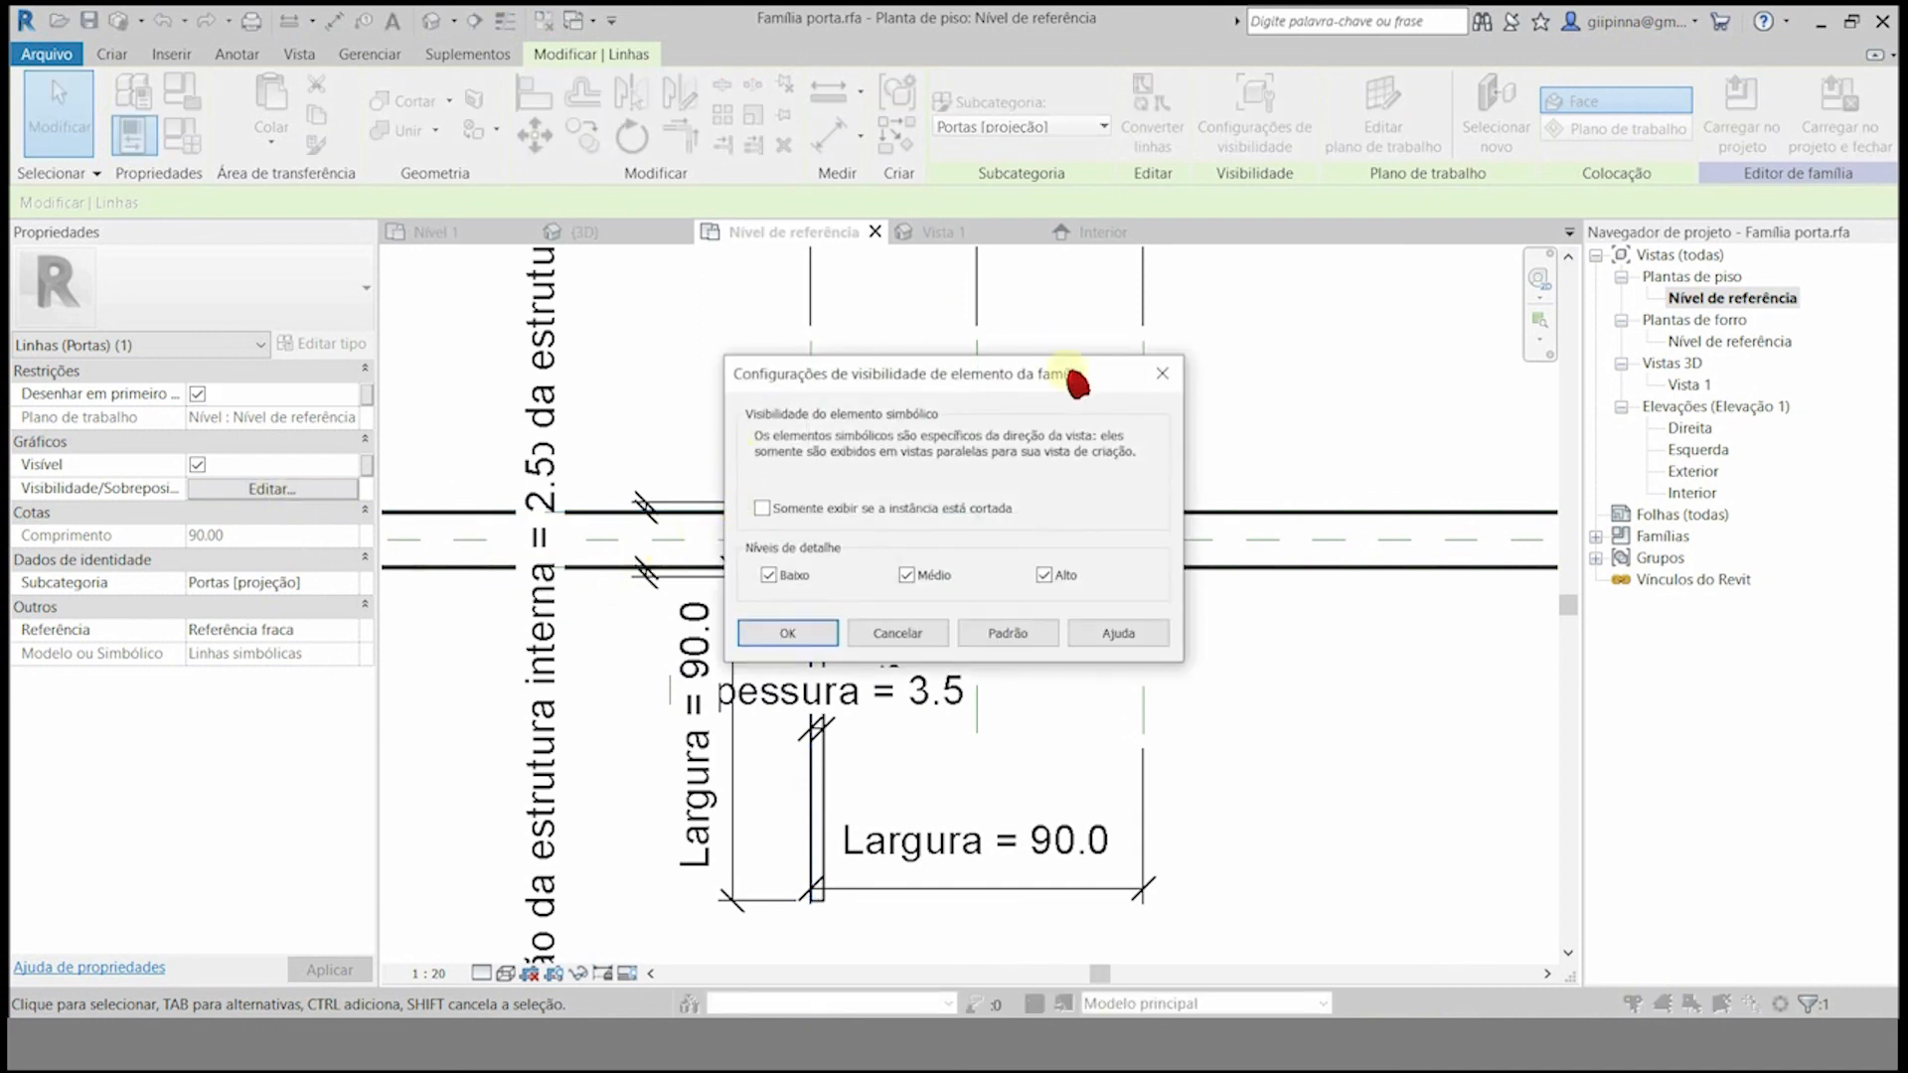
{"action": "key", "text": "Return"}
- Examine the view-specific display and detail level settings of the closed door panel extrusion, leaving them unchanged, and clear the selection
{"action": "left_click", "coordinate": [490, 549]}
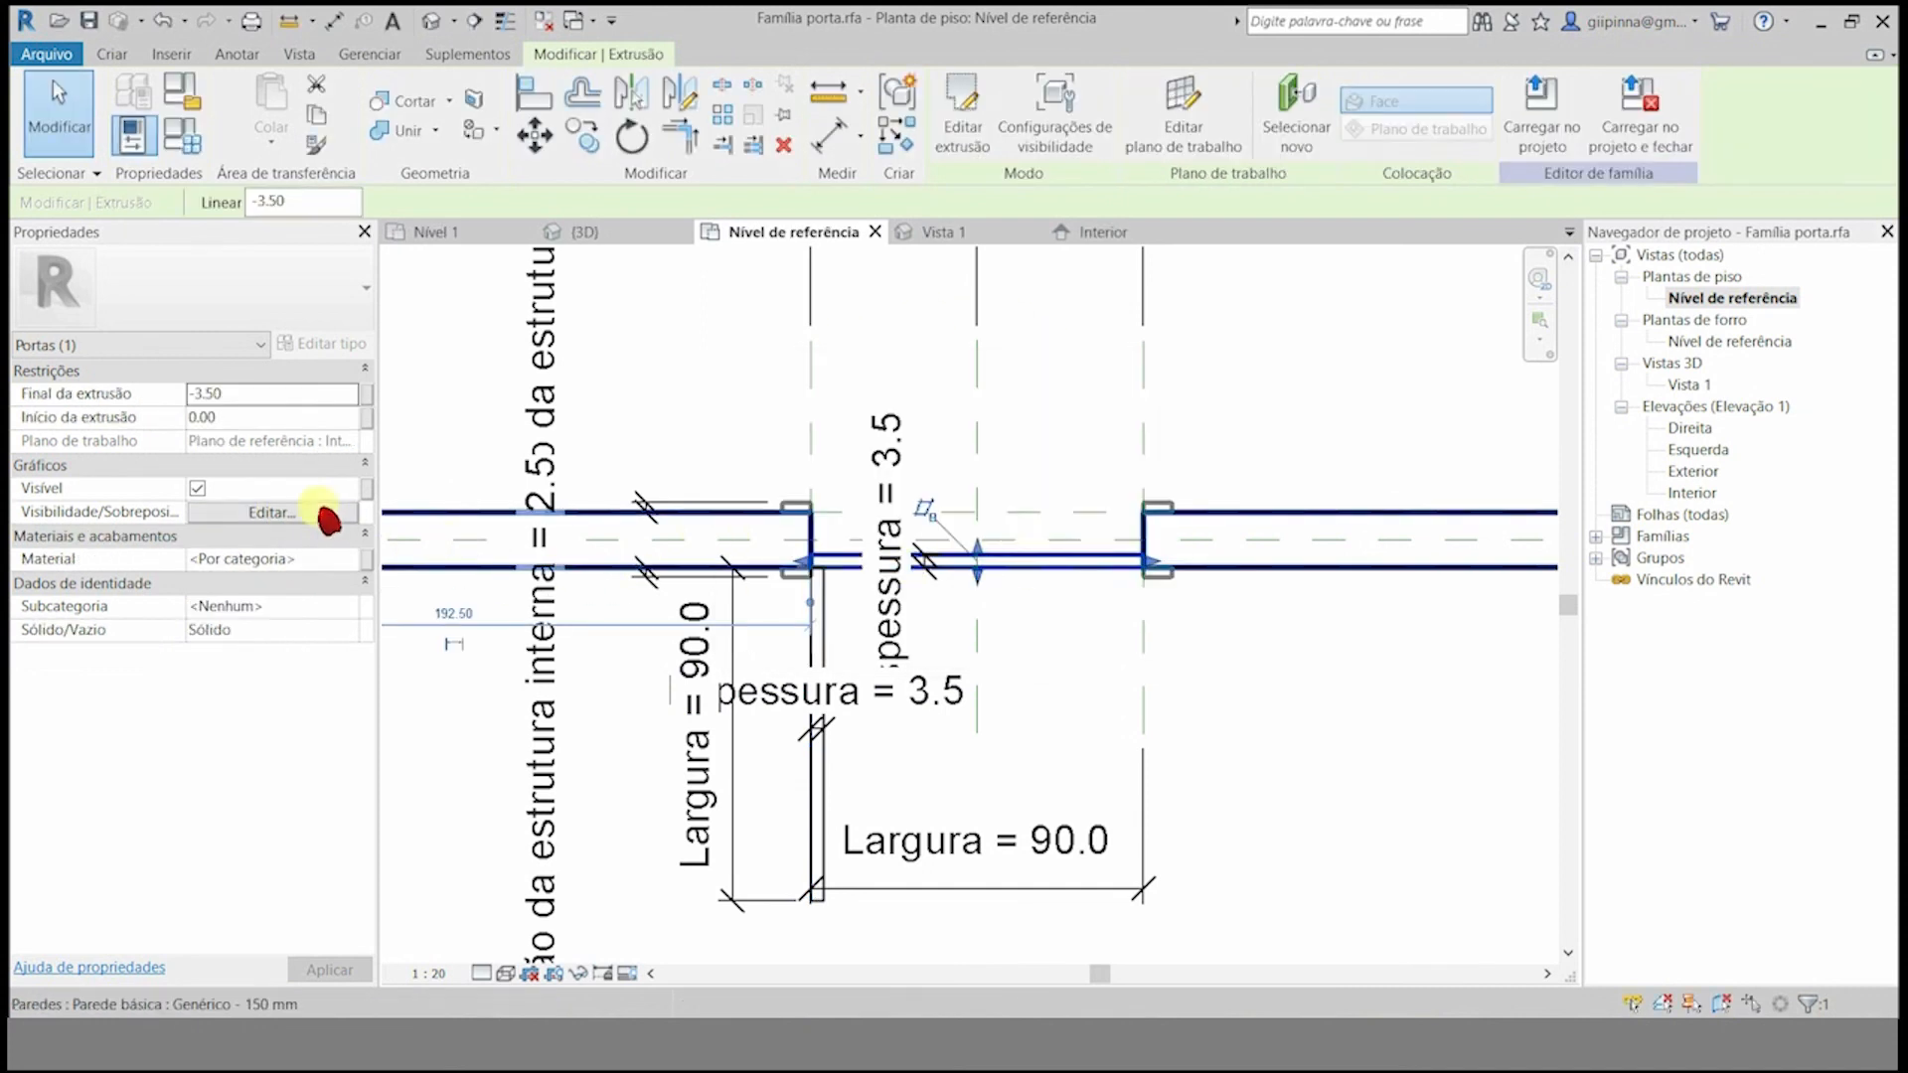
{"action": "left_click", "coordinate": [270, 511]}
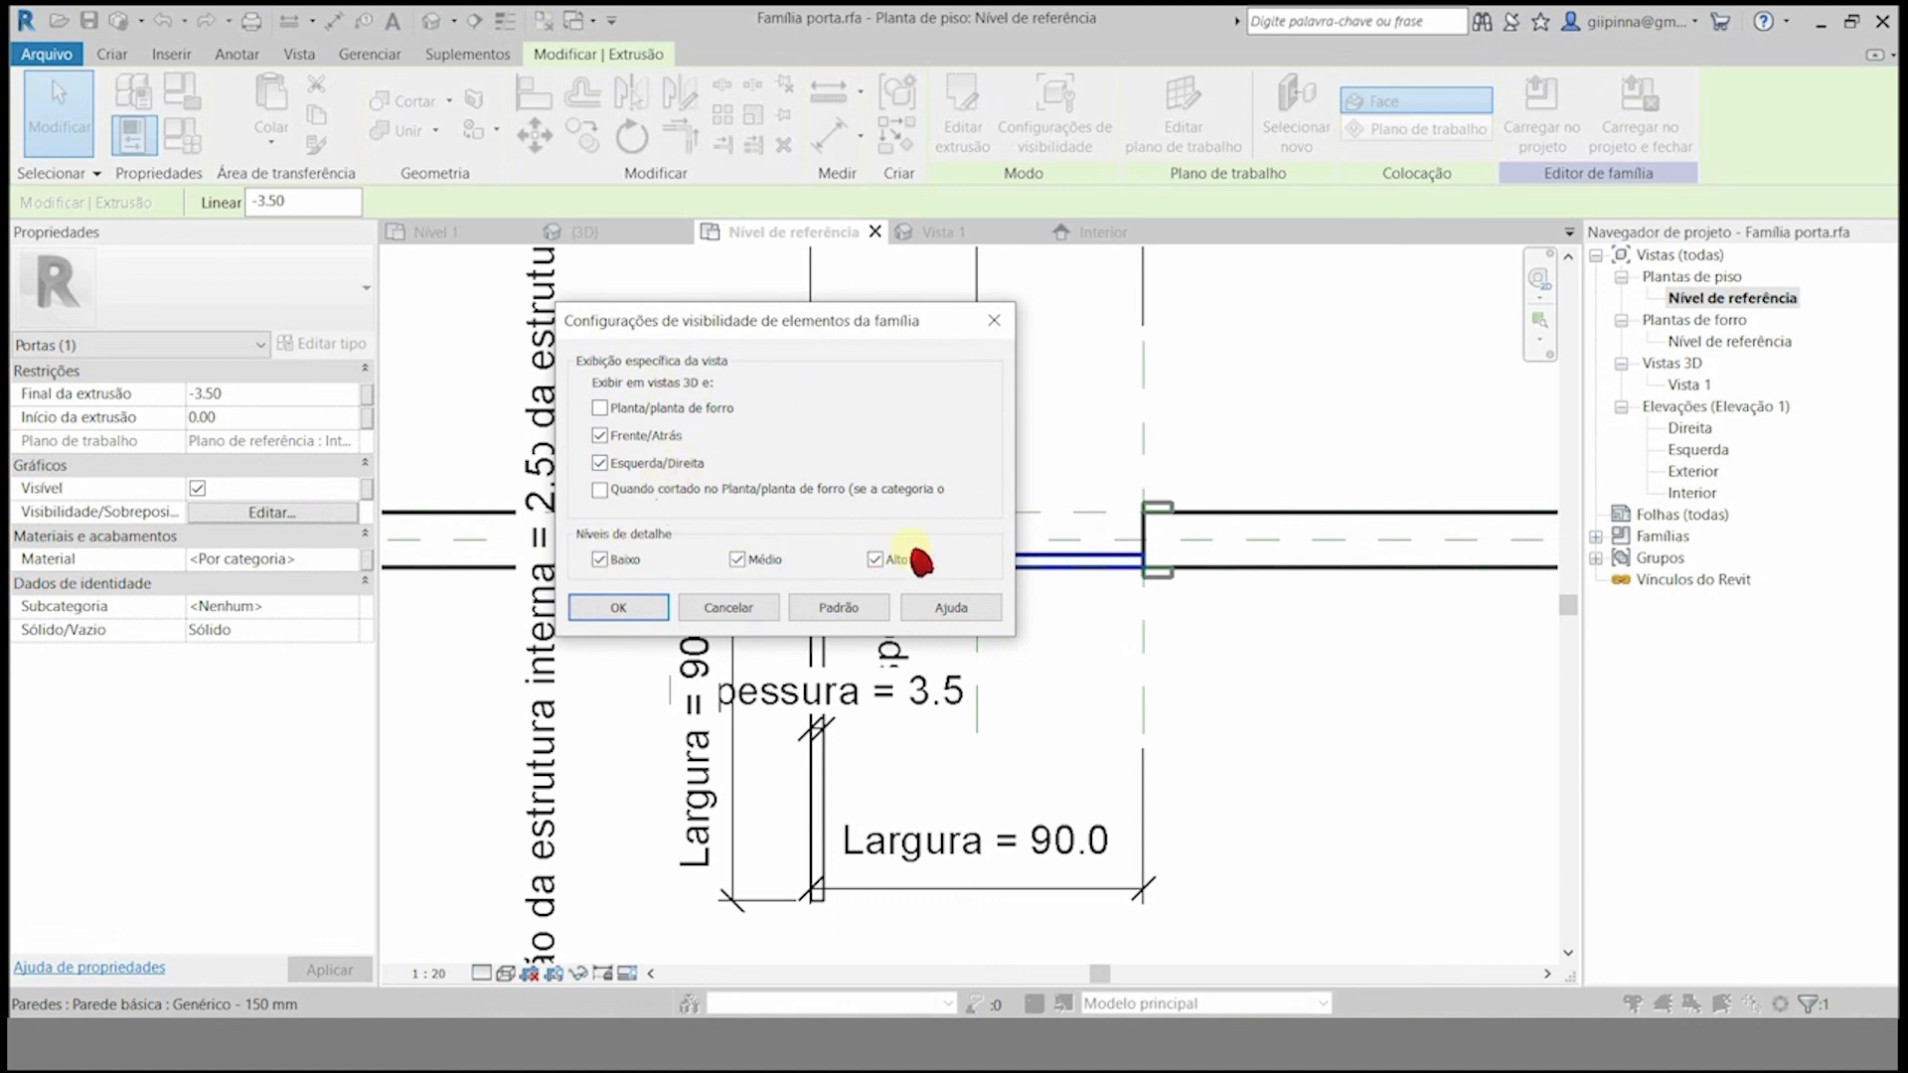
{"action": "left_click", "coordinate": [1002, 322]}
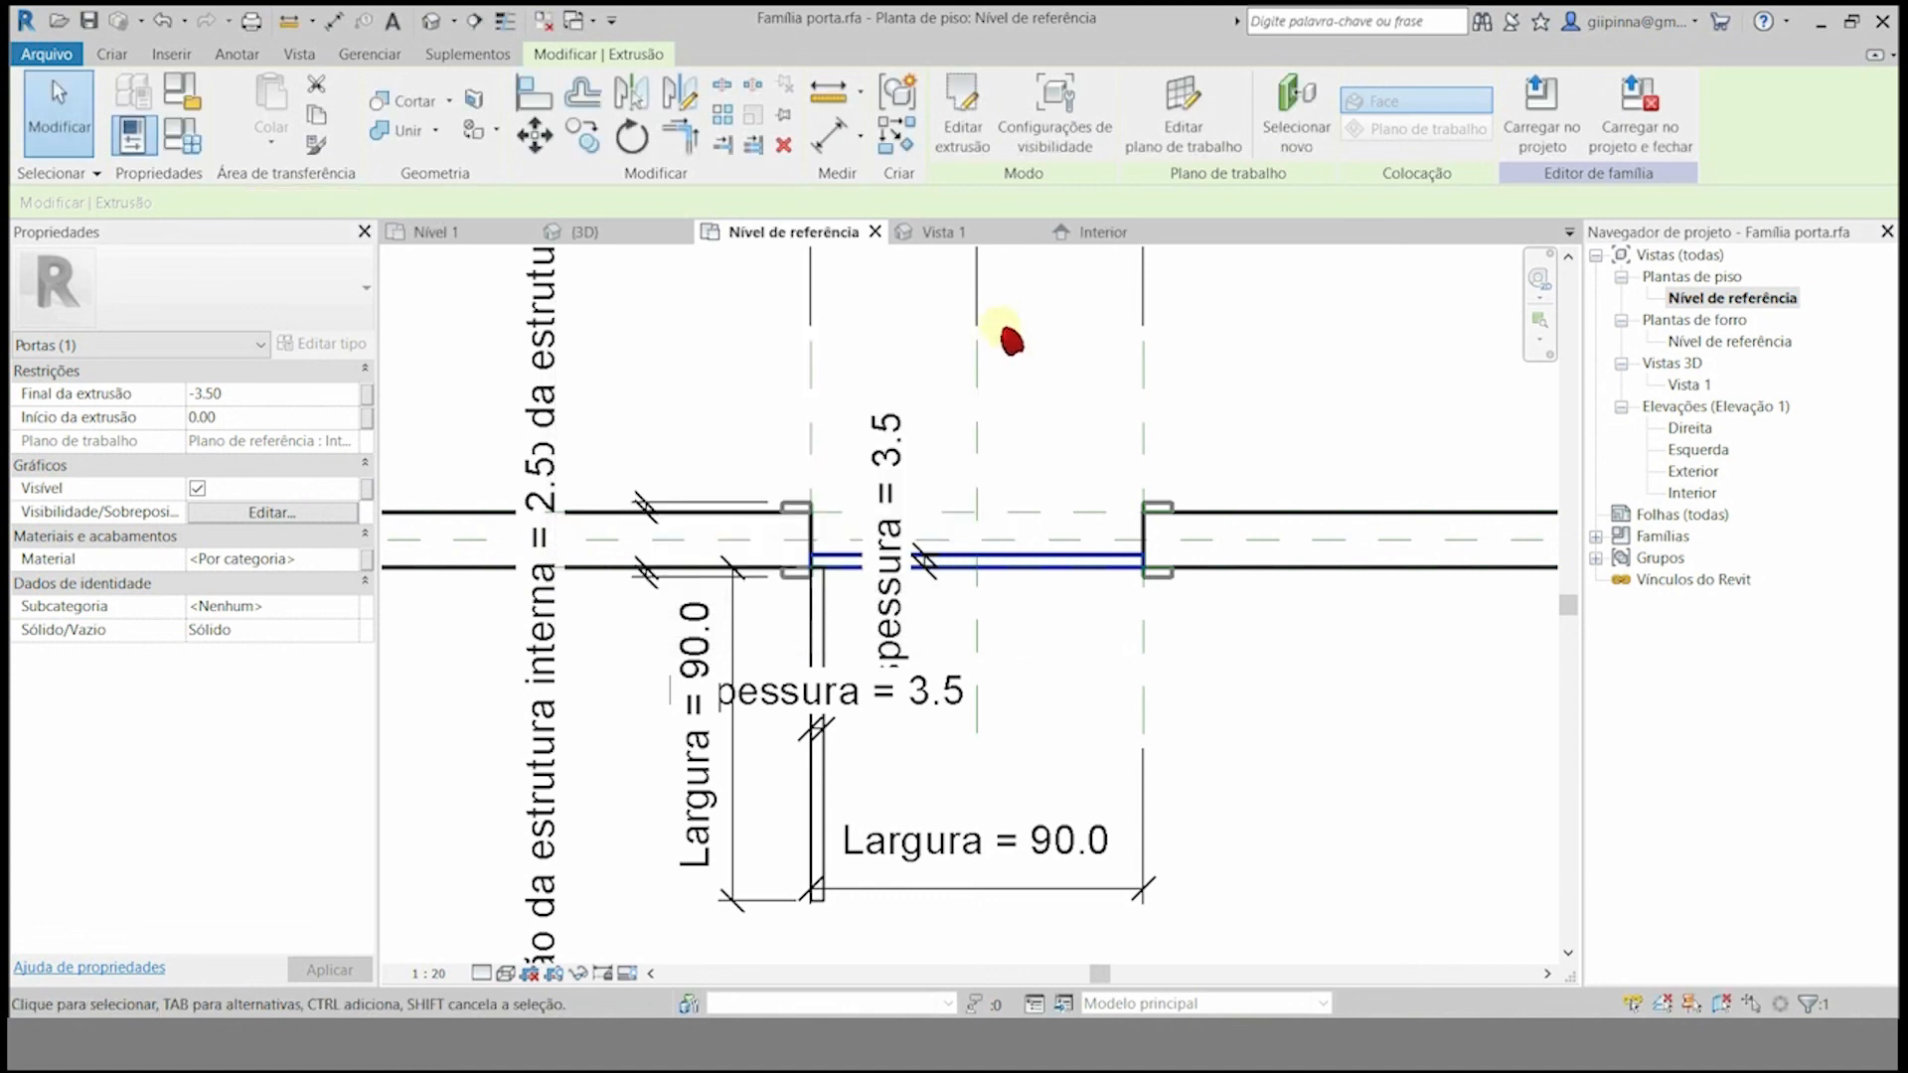
{"action": "left_click", "coordinate": [1287, 360]}
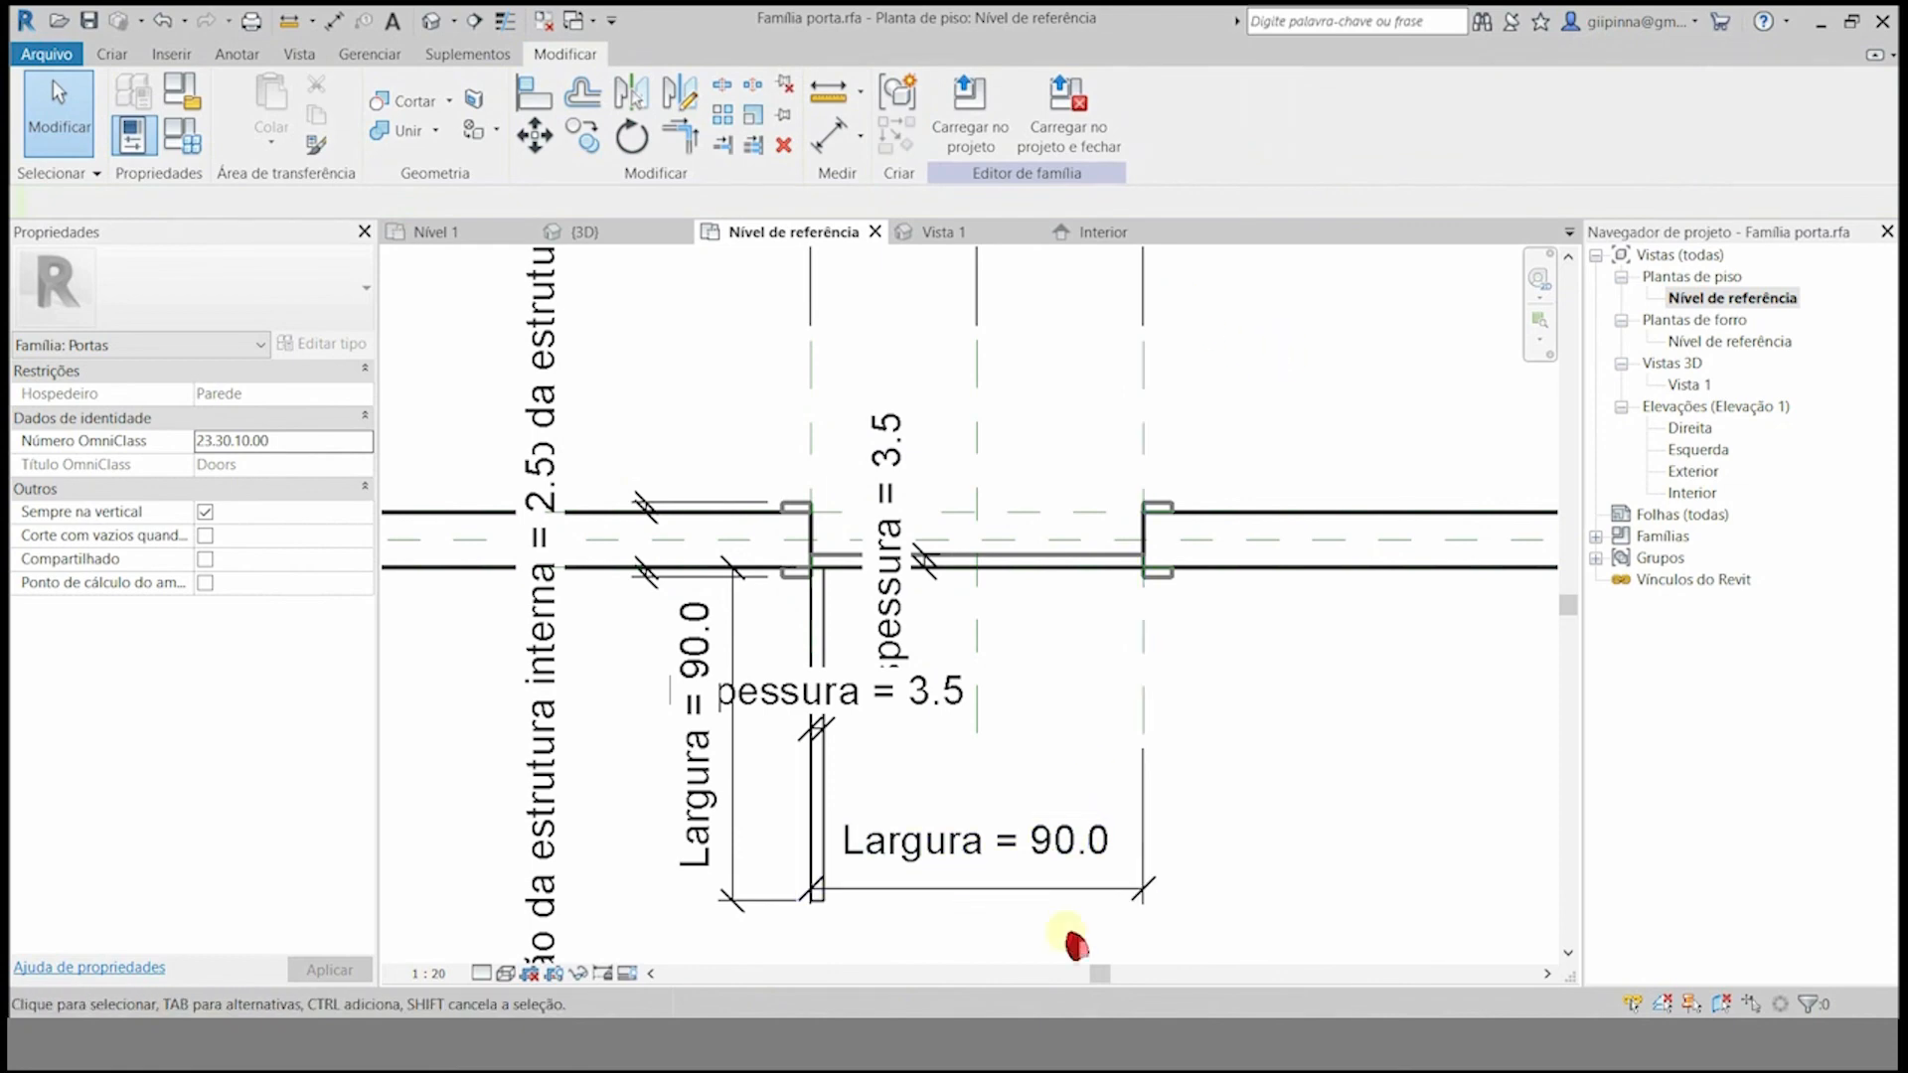